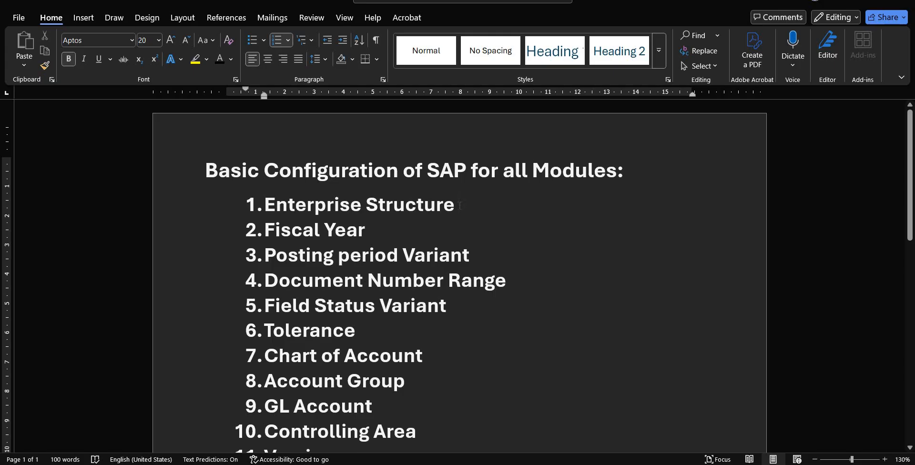
Step: Switch to the SAP Easy Access window and open the SAP Reference IMG through transaction spro
{"action": "mouse_move", "coordinate": [507, 464]}
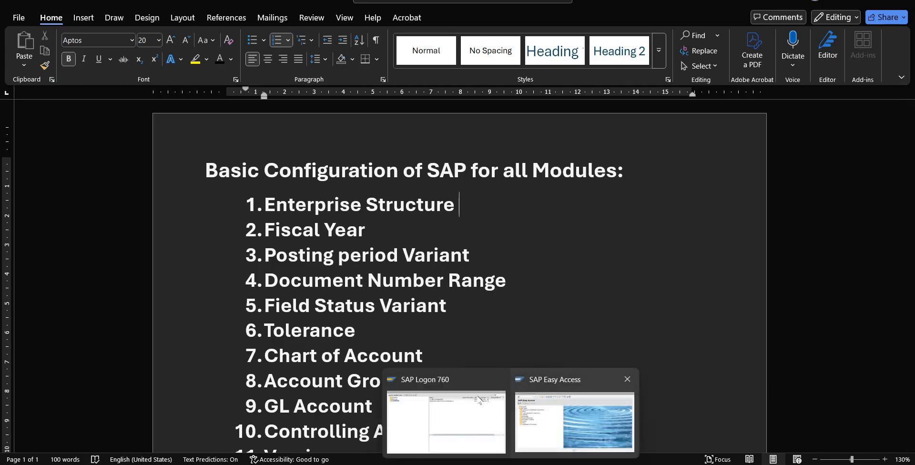
{"action": "left_click", "coordinate": [533, 413]}
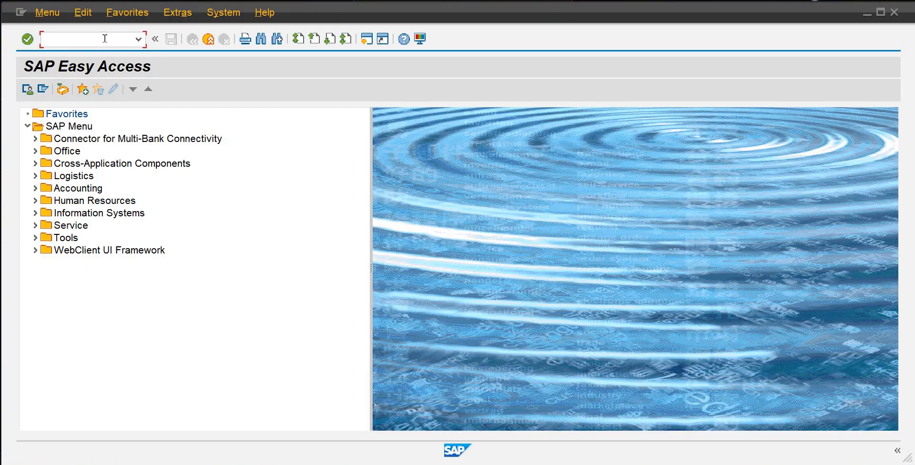
{"action": "type", "text": "spro"}
{"action": "key", "text": "Return"}
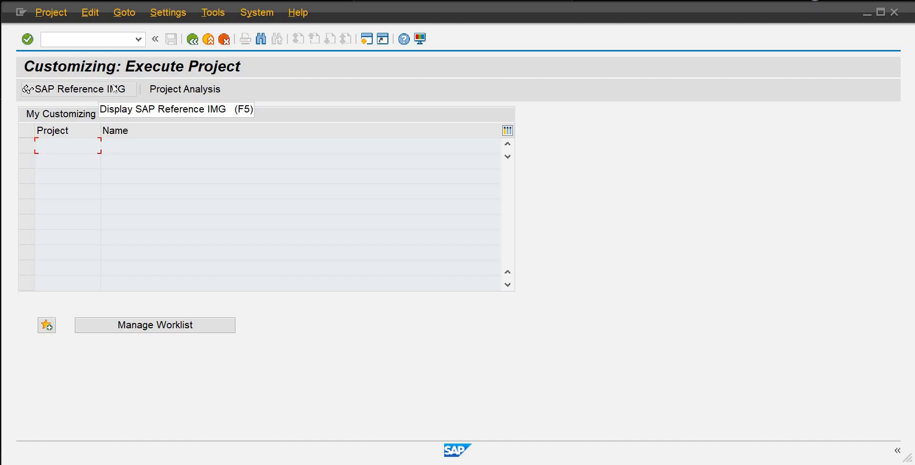
{"action": "left_click", "coordinate": [67, 90]}
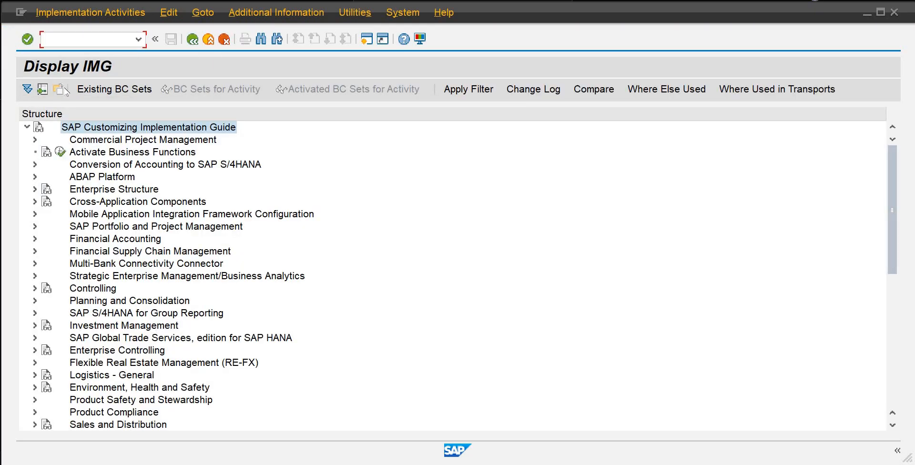
Step: Expand Financial Accounting under the Enterprise Structure definitions and go through its company code, business area, FM area and segment activities
{"action": "left_click", "coordinate": [35, 189]}
{"action": "left_click", "coordinate": [43, 201]}
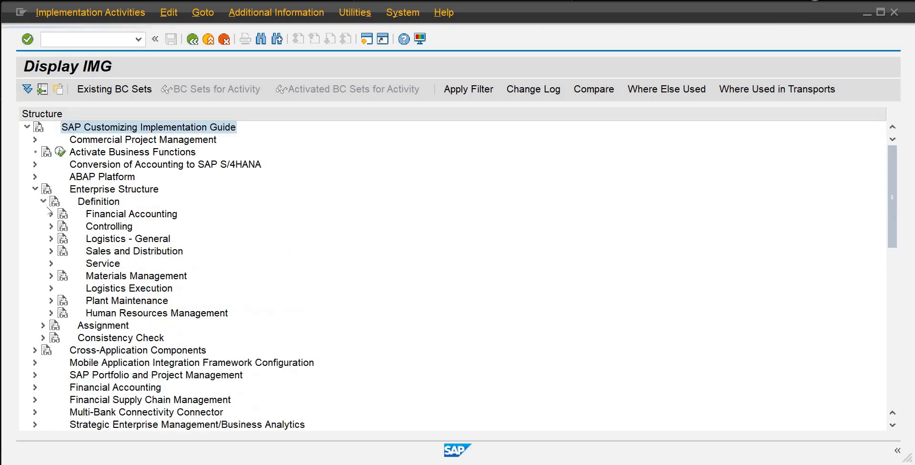
{"action": "left_click", "coordinate": [51, 214]}
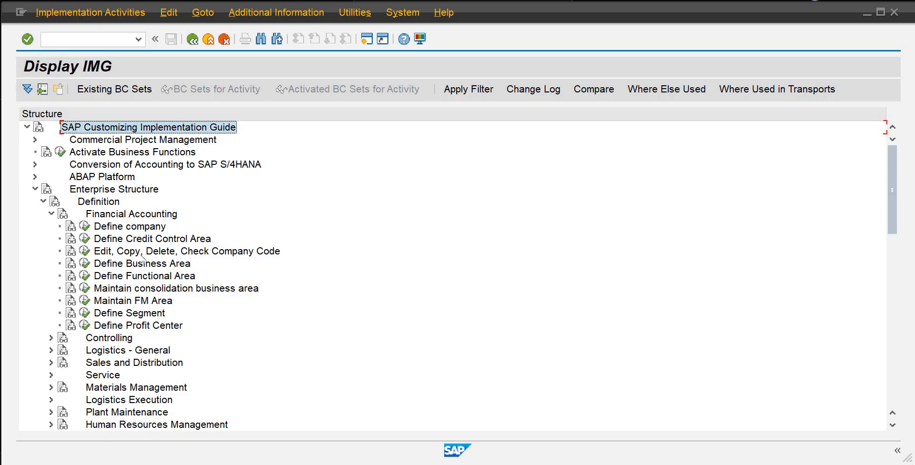
{"action": "left_click", "coordinate": [142, 255]}
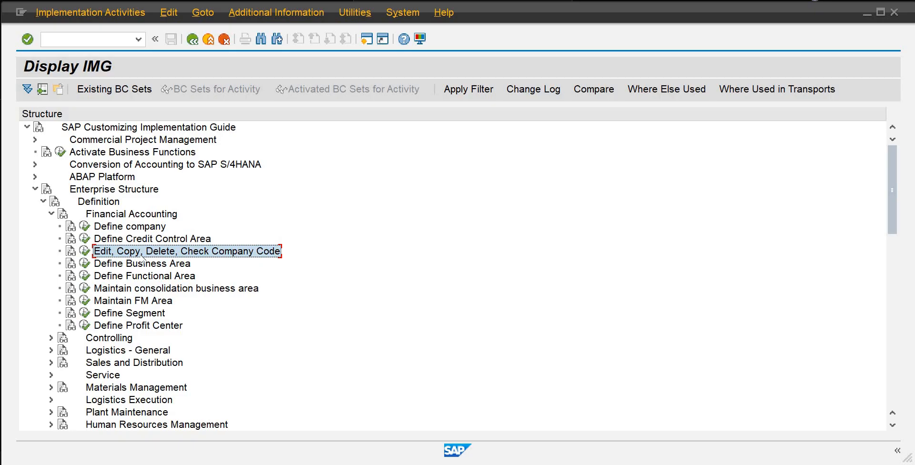
{"action": "left_click", "coordinate": [144, 266]}
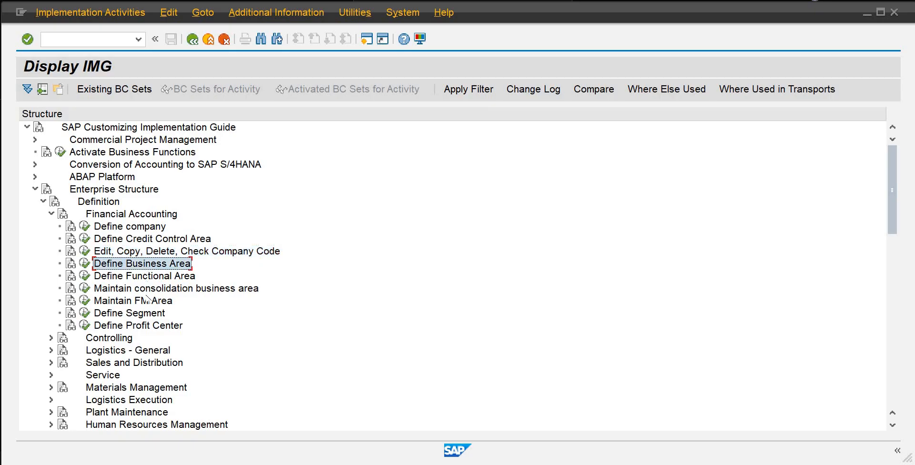
{"action": "left_click", "coordinate": [147, 301]}
{"action": "left_click", "coordinate": [149, 313]}
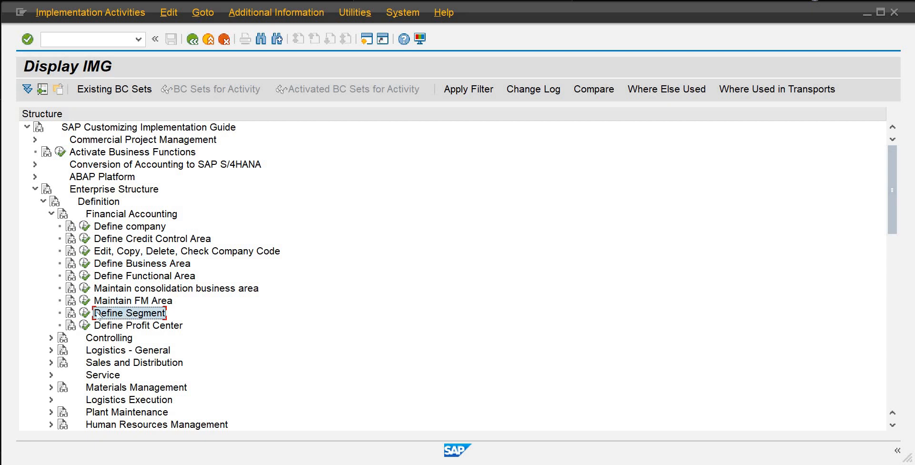
Step: Expand Logistics - General under the Enterprise Structure definitions and run the Define Plant activity
{"action": "left_click", "coordinate": [52, 350]}
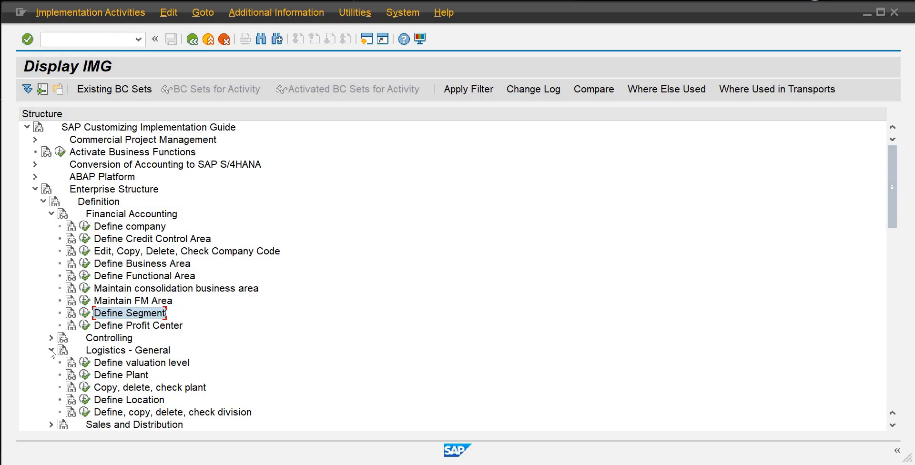
{"action": "left_click", "coordinate": [120, 377]}
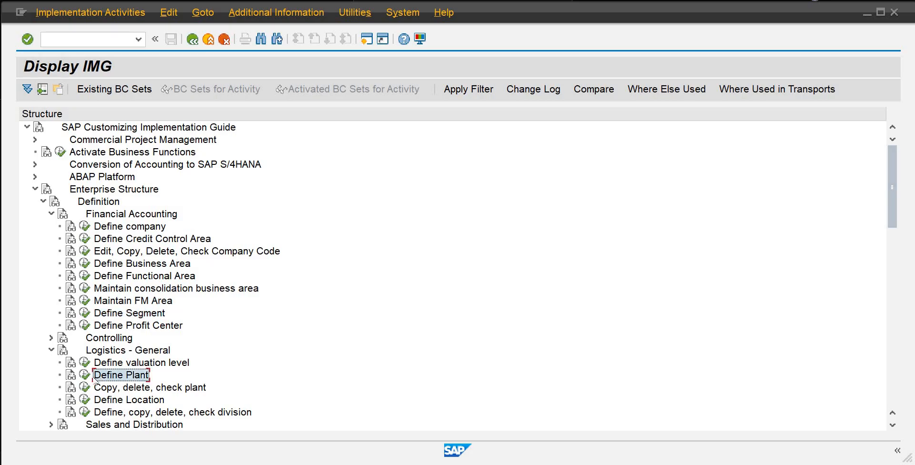
{"action": "left_click", "coordinate": [85, 375]}
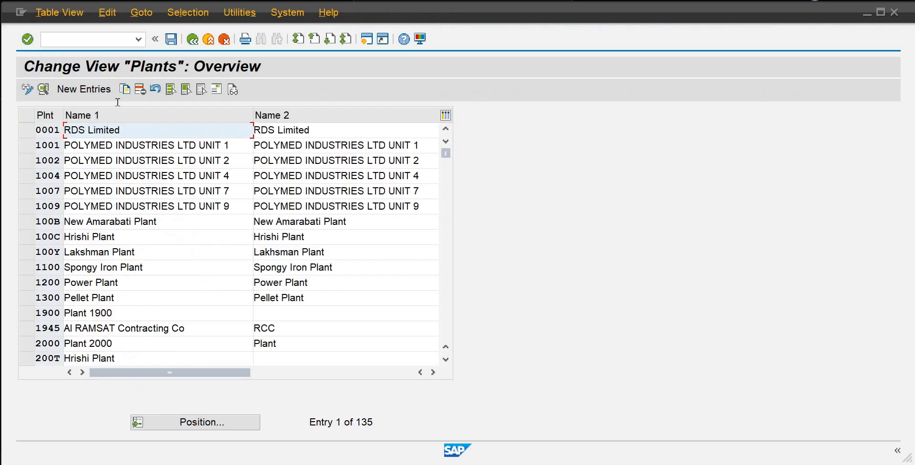
Step: Create a new plant entry with the plant code plm1
{"action": "left_click", "coordinate": [103, 90]}
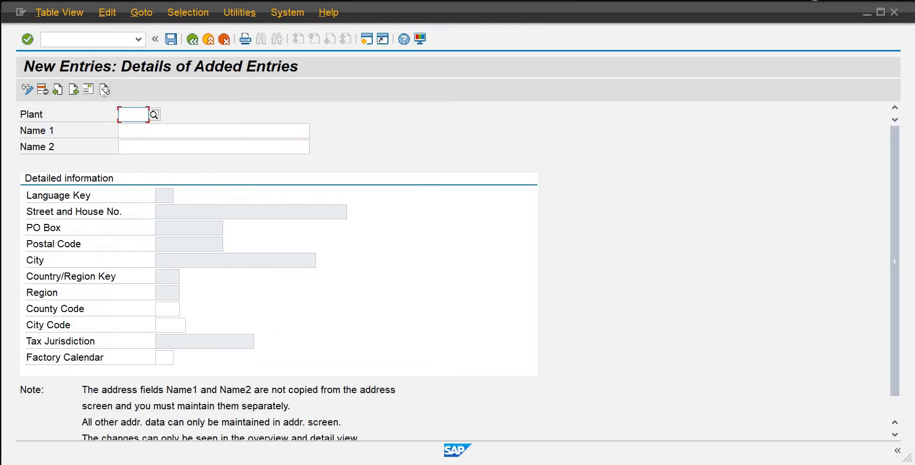
{"action": "type", "text": "Pl"}
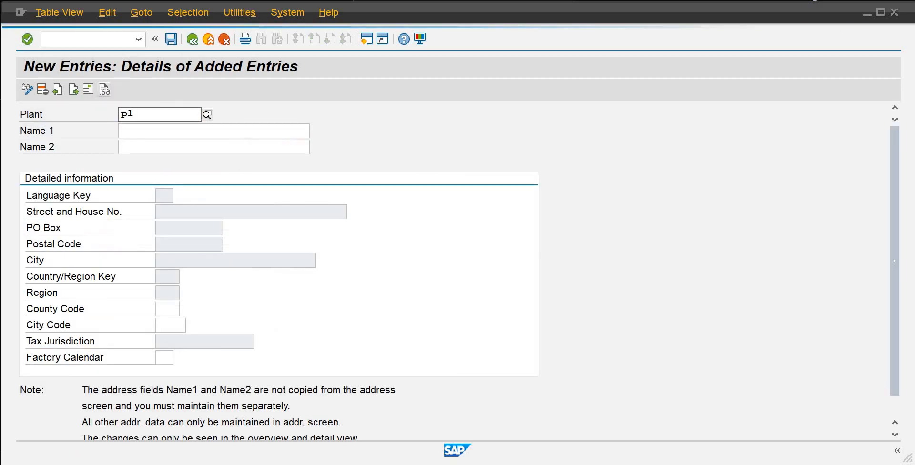
{"action": "type", "text": "m"}
{"action": "left_click", "coordinate": [103, 90]}
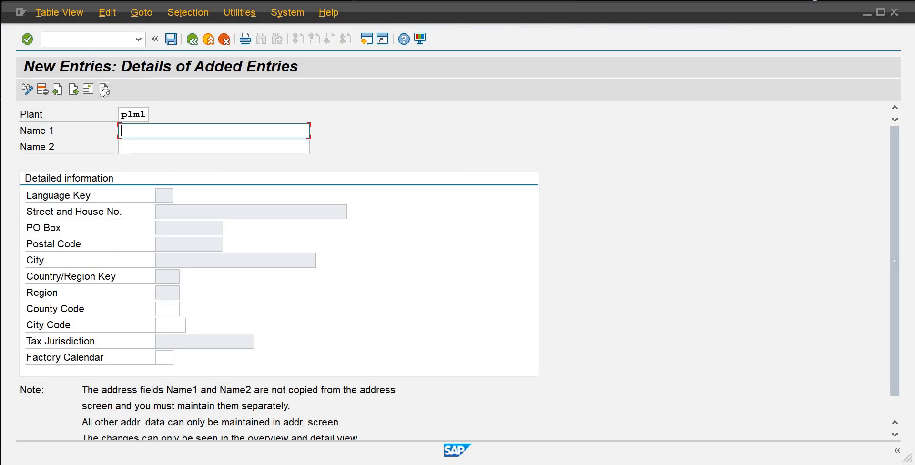
Step: Fill Name 1 with a suggested SS Boiling Plant name and trim its suffix so it reads "SS Boiling Plant-"
{"action": "type", "text": "SS"}
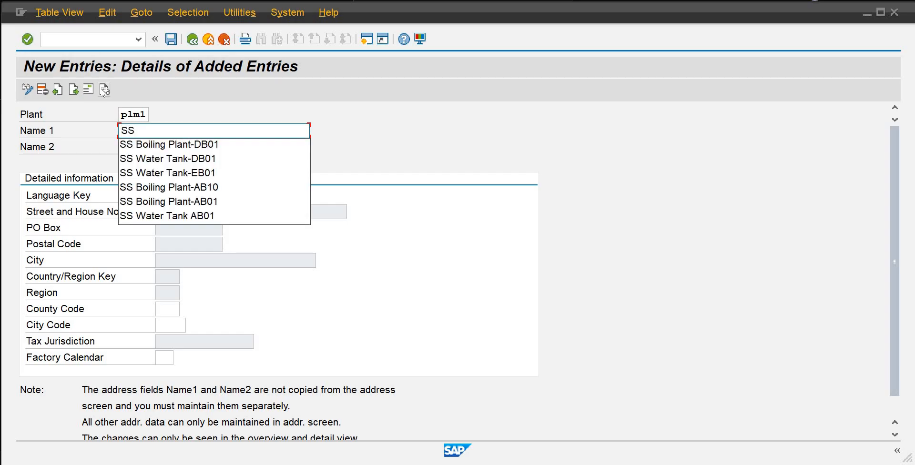
{"action": "key", "text": "Down"}
{"action": "key", "text": "Return"}
{"action": "key", "text": "BackSpace"}
{"action": "key", "text": "BackSpace"}
{"action": "key", "text": "BackSpace"}
{"action": "key", "text": "BackSpace"}
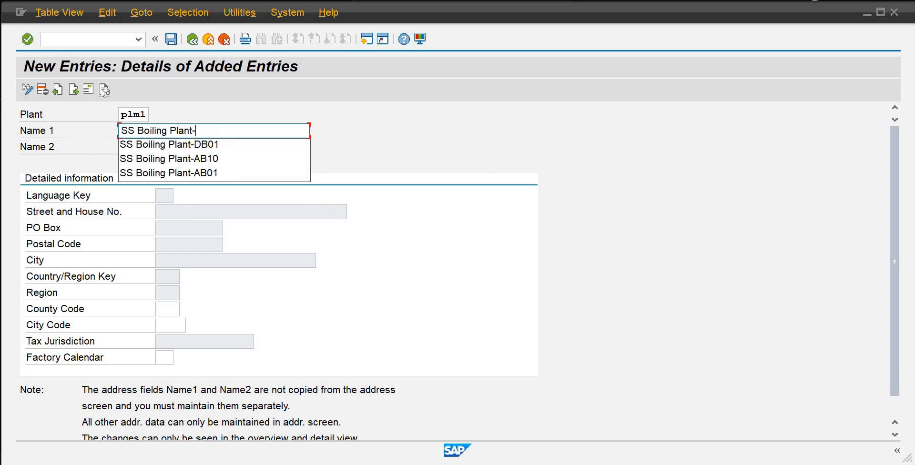
{"action": "type", "text": "Water "}
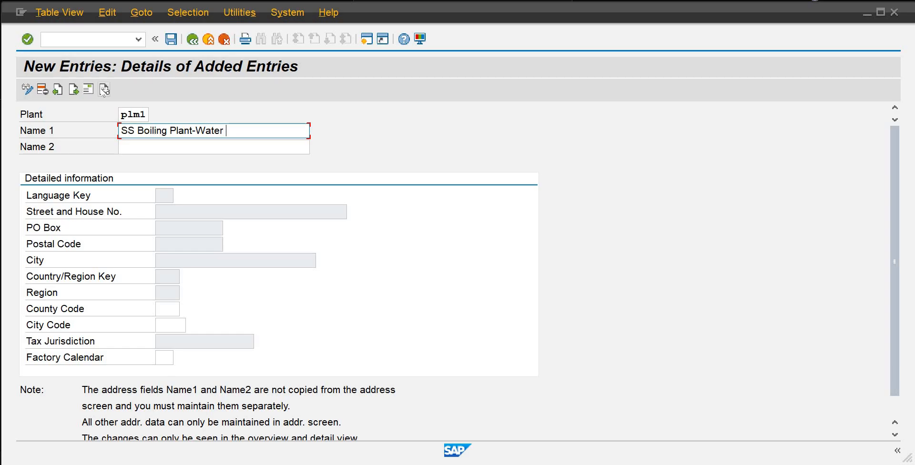
{"action": "type", "text": "T"}
{"action": "key", "text": "BackSpace"}
{"action": "key", "text": "BackSpace"}
{"action": "key", "text": "BackSpace"}
{"action": "key", "text": "BackSpace"}
{"action": "key", "text": "BackSpace"}
{"action": "key", "text": "BackSpace"}
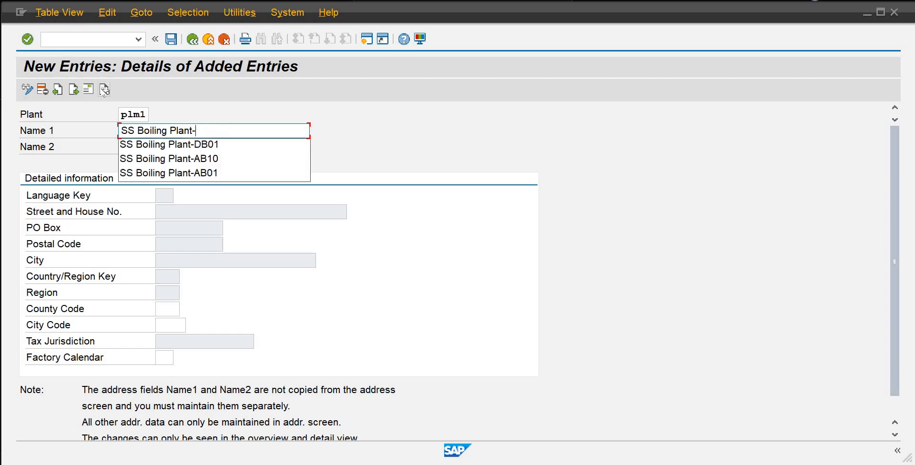
Step: Complete Name 1 as SS Boiling Plant-MB01 and save the plant entry to bring up its address form
{"action": "type", "text": "MB01"}
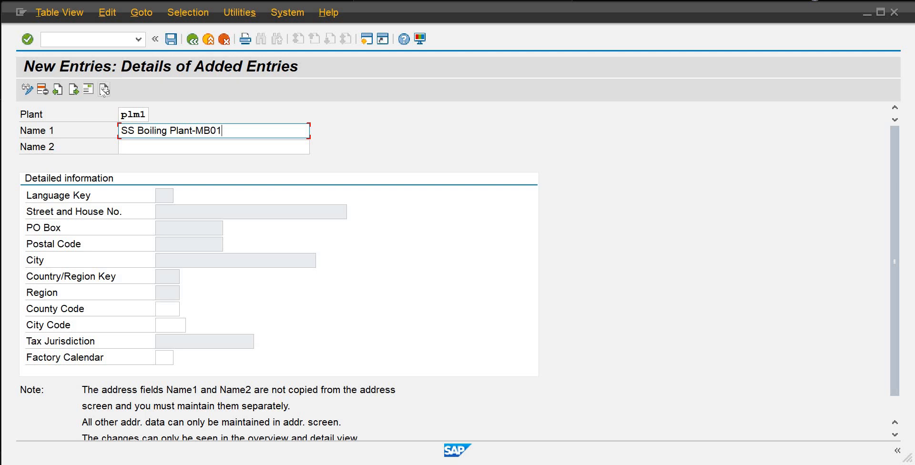
{"action": "key", "text": "Return"}
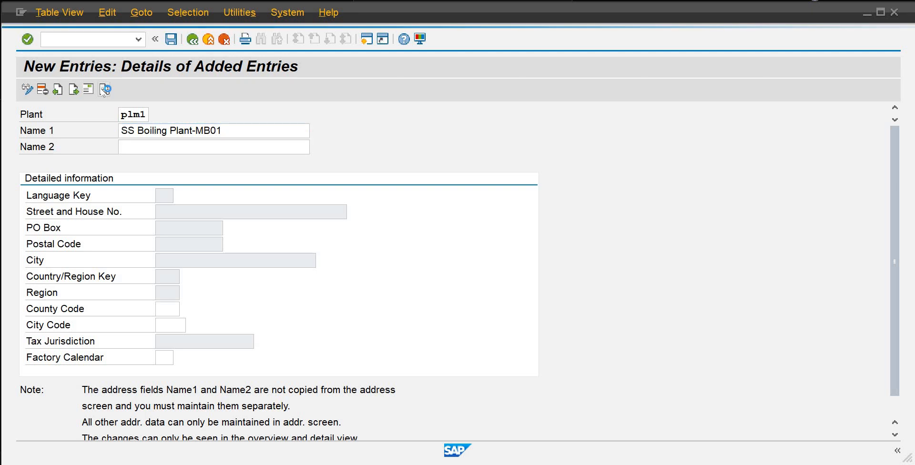
{"action": "left_click", "coordinate": [171, 39]}
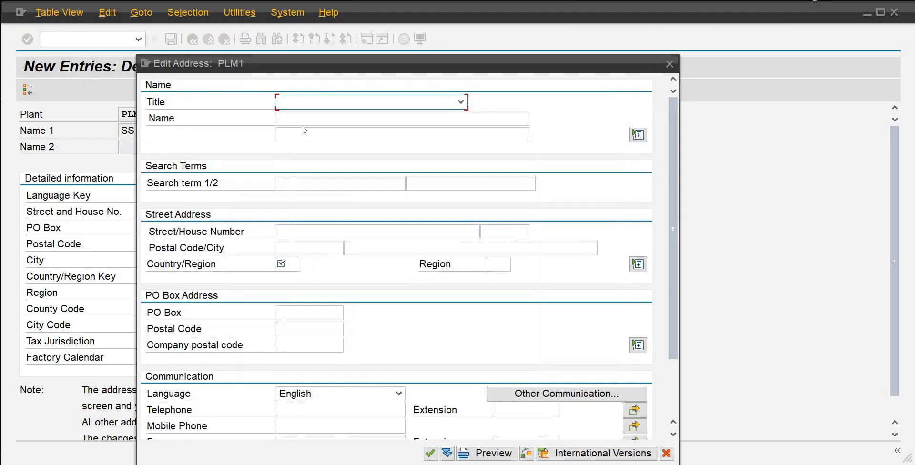
Step: Set the address title to Company and the name to Malaika Beverages for the plant
{"action": "type", "text": "Company"}
{"action": "left_click", "coordinate": [302, 115]}
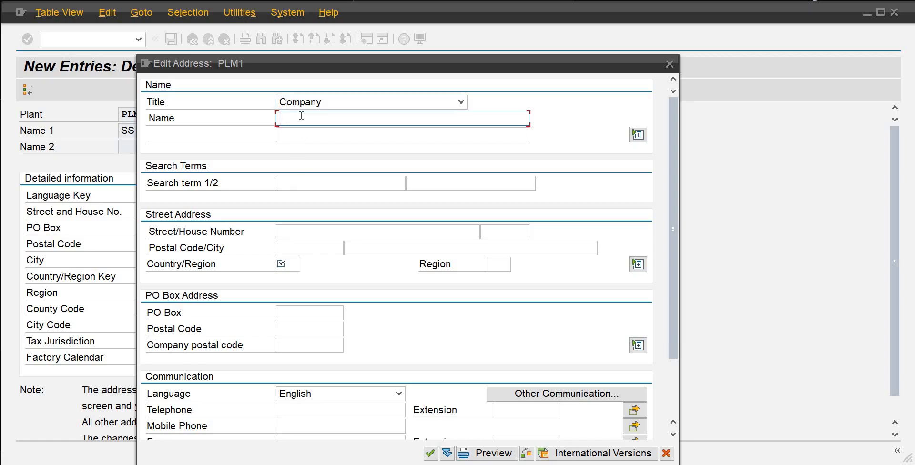
{"action": "type", "text": "M"}
{"action": "key", "text": "Down"}
{"action": "key", "text": "Tab"}
{"action": "key", "text": "Tab"}
{"action": "key", "text": "Tab"}
{"action": "key", "text": "Tab"}
{"action": "key", "text": "Tab"}
{"action": "key", "text": "Tab"}
{"action": "key", "text": "Tab"}
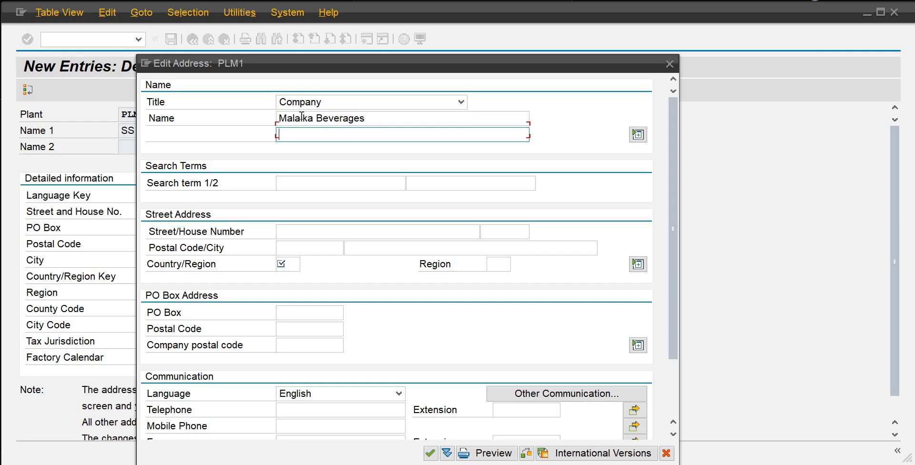
{"action": "key", "text": "Tab"}
{"action": "key", "text": "Tab"}
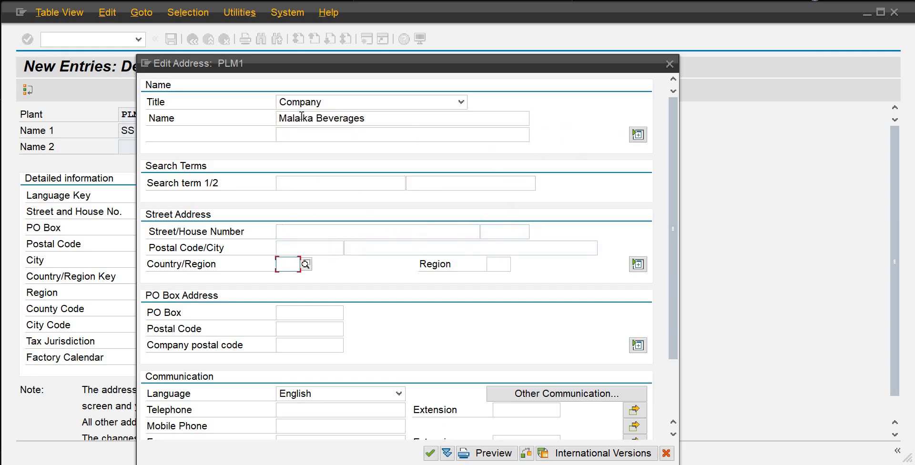
Step: Set the address country to PK (Pakistan) and confirm the plant's address
{"action": "type", "text": "pk"}
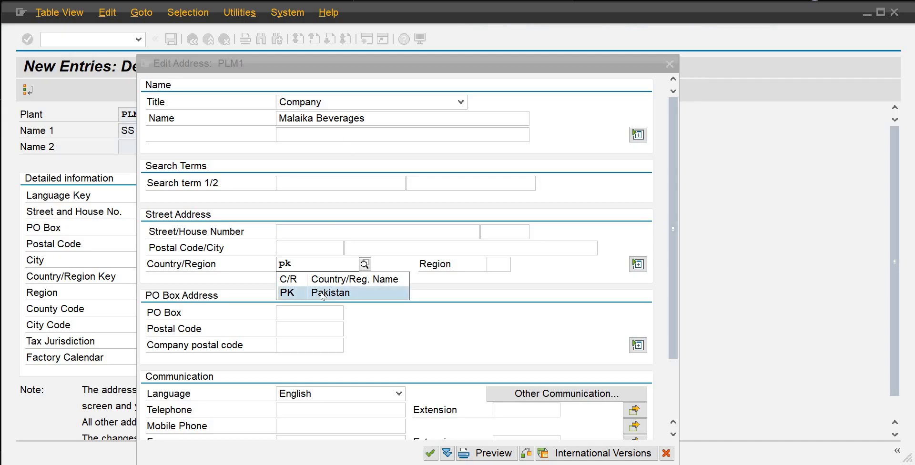
{"action": "left_click", "coordinate": [322, 292]}
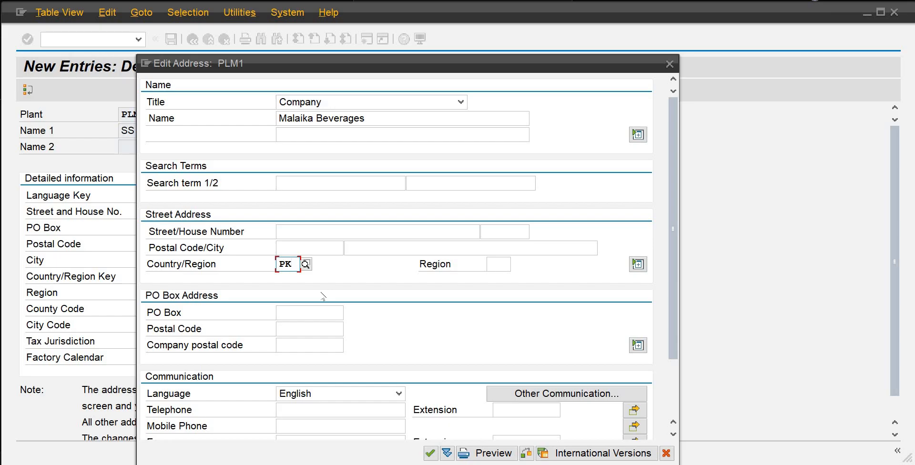
{"action": "left_click", "coordinate": [430, 454]}
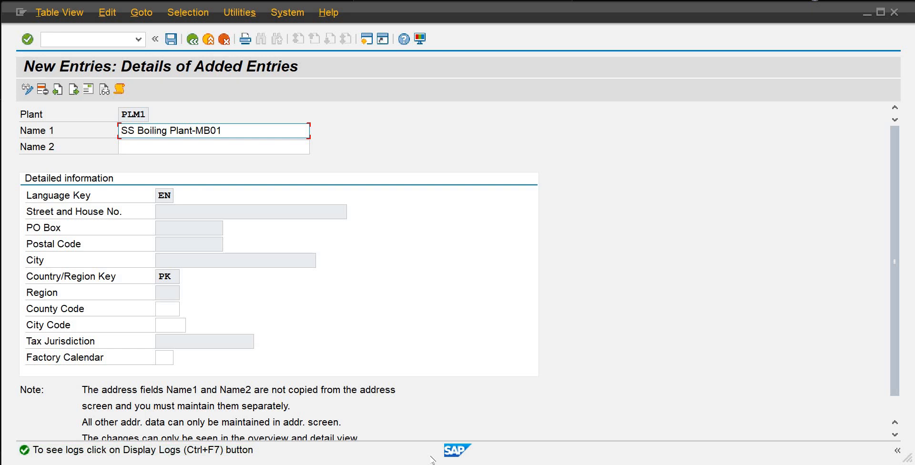
{"action": "key", "text": "Return"}
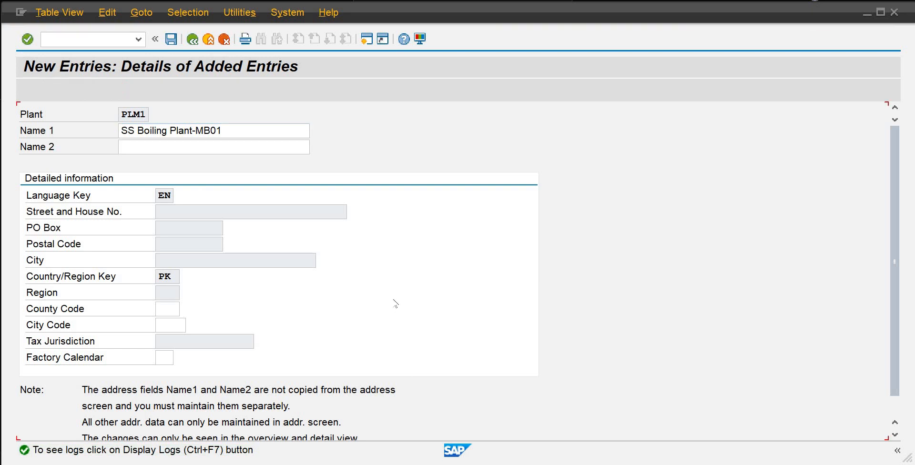
Step: Save the new plant PLM1 and return to the implementation guide structure
{"action": "left_click", "coordinate": [170, 39]}
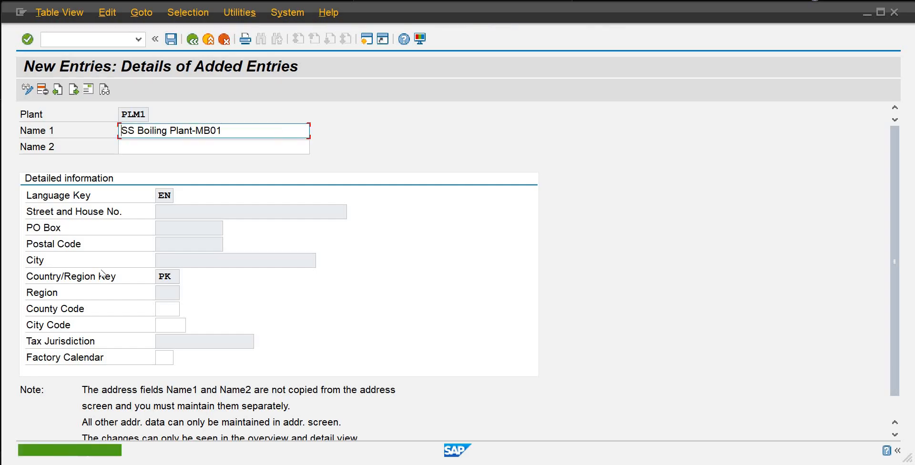
{"action": "left_click", "coordinate": [192, 44]}
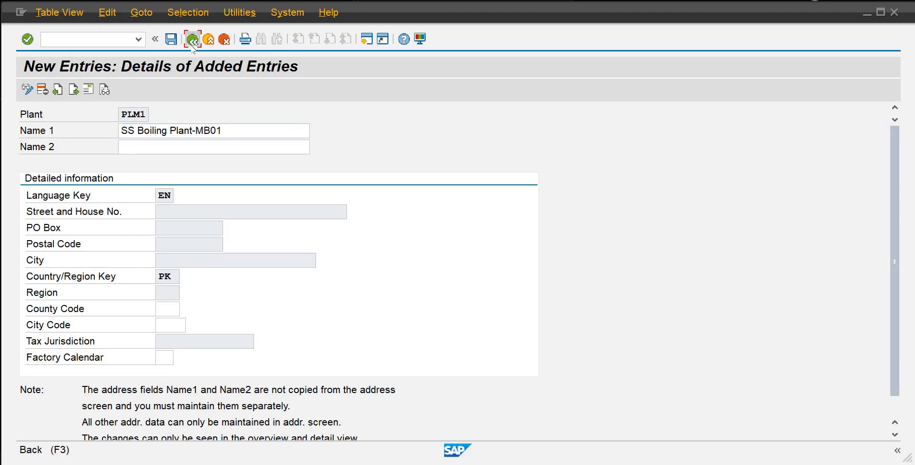
{"action": "left_click", "coordinate": [193, 42]}
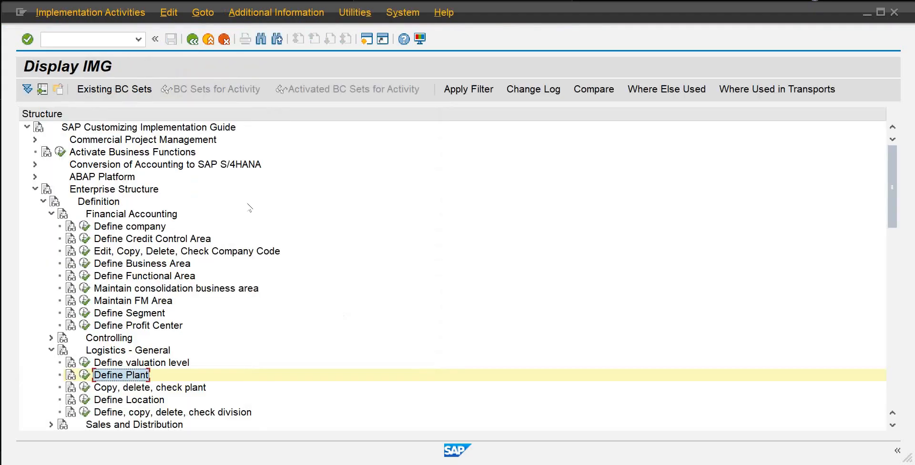
Step: Start a new entry in the Define Location activity with plant PLM1 and location JLM1
{"action": "left_click", "coordinate": [84, 400]}
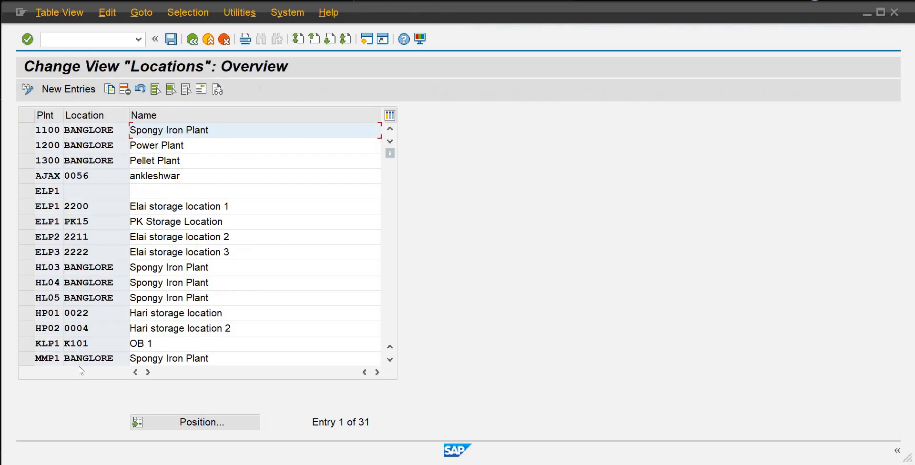
{"action": "left_click", "coordinate": [70, 90]}
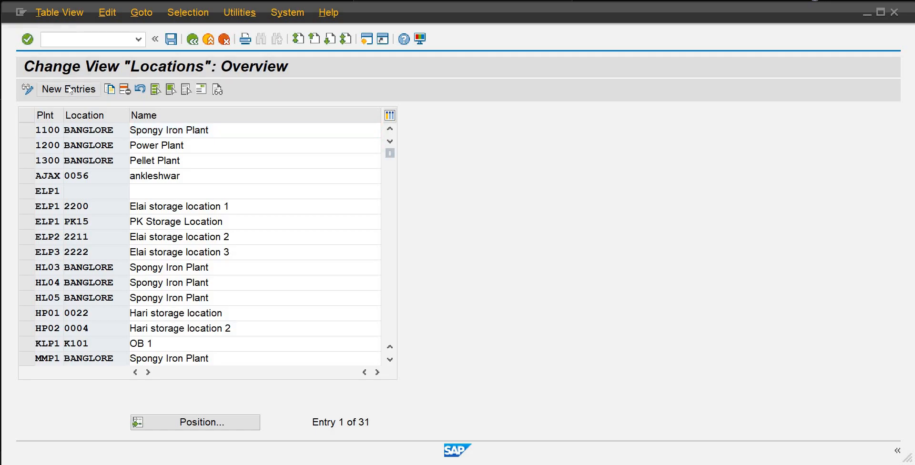
{"action": "type", "text": "plm1"}
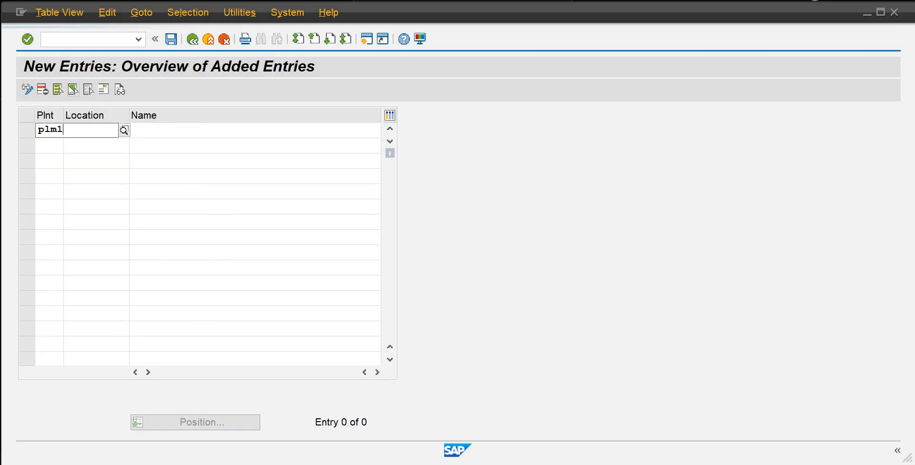
{"action": "key", "text": "Tab"}
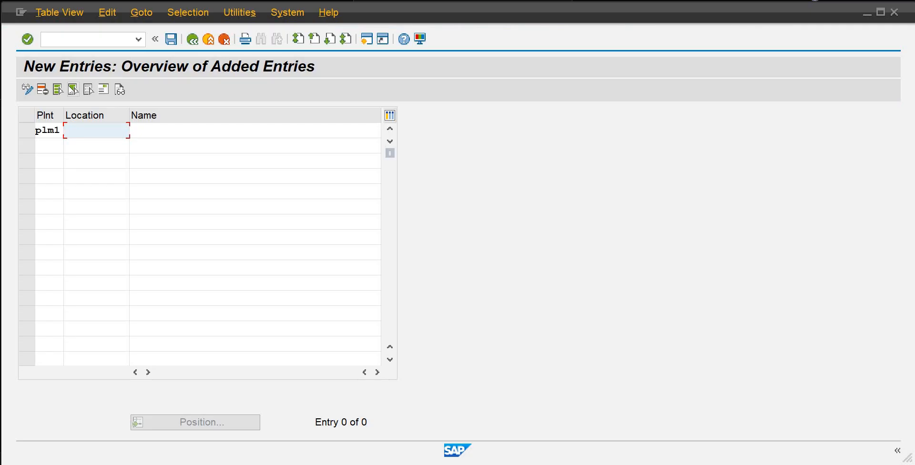
{"action": "type", "text": "JLM1"}
{"action": "key", "text": "Tab"}
Step: Name the location Jhelum-MB01 and confirm the entry to bring up its address form
{"action": "type", "text": "Jhelum "}
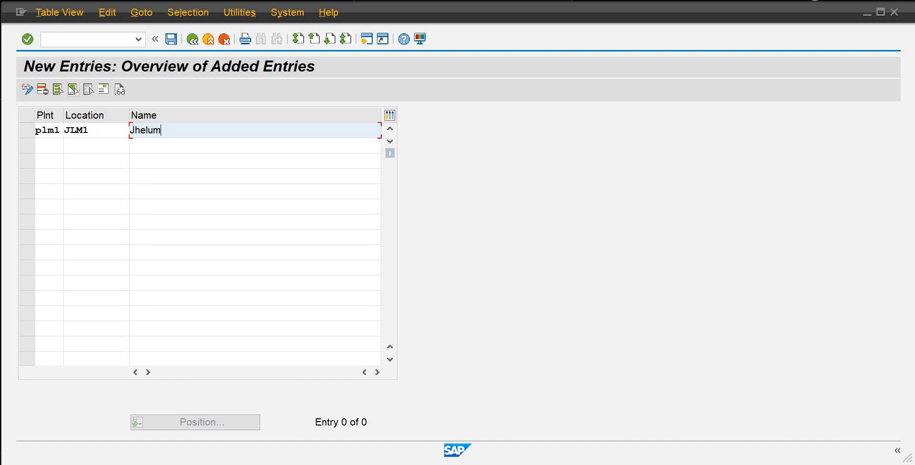
{"action": "type", "text": "MB0"}
{"action": "key", "text": "BackSpace"}
{"action": "key", "text": "BackSpace"}
{"action": "key", "text": "BackSpace"}
{"action": "type", "text": "-MB"}
{"action": "key", "text": "Return"}
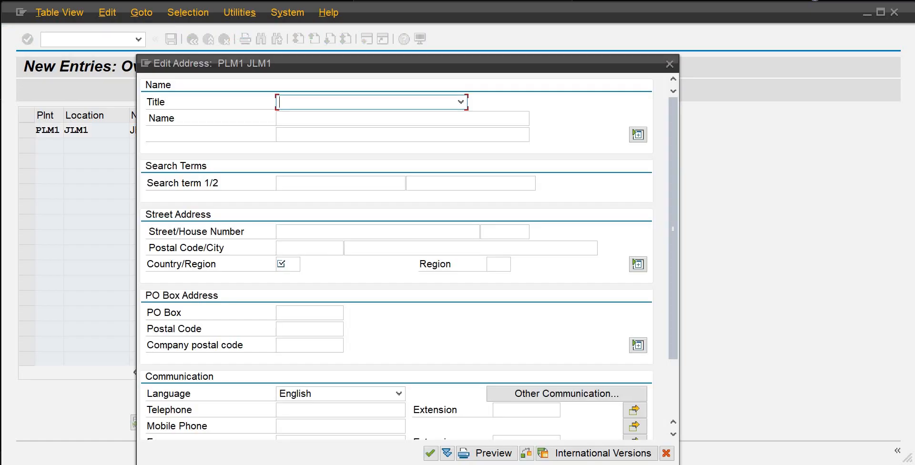
Step: Set the location's address title to Company and the name to Malaika Beverages
{"action": "left_click", "coordinate": [303, 104]}
{"action": "left_click", "coordinate": [304, 117]}
{"action": "left_click", "coordinate": [304, 118]}
{"action": "key", "text": "Down"}
{"action": "key", "text": "Return"}
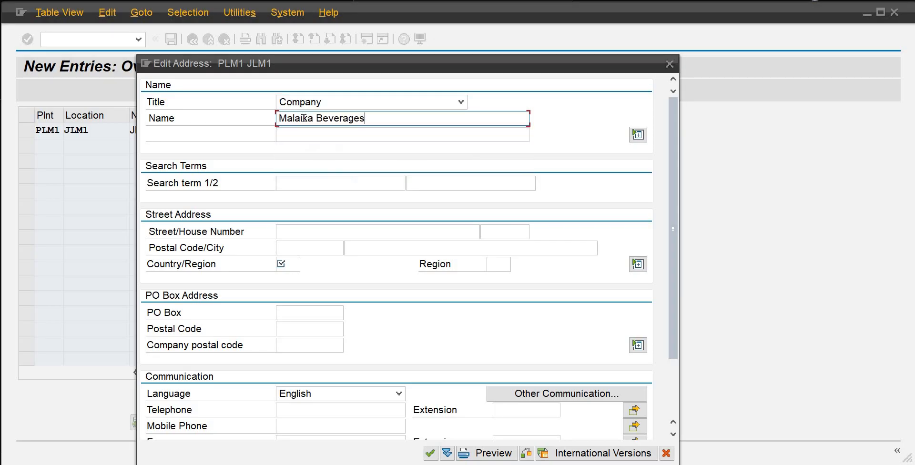
Step: Set the location's address country to PK and confirm the address
{"action": "key", "text": "Tab"}
{"action": "key", "text": "Tab"}
{"action": "key", "text": "Tab"}
{"action": "key", "text": "Tab"}
{"action": "key", "text": "Tab"}
{"action": "key", "text": "Tab"}
{"action": "key", "text": "Tab"}
{"action": "key", "text": "Tab"}
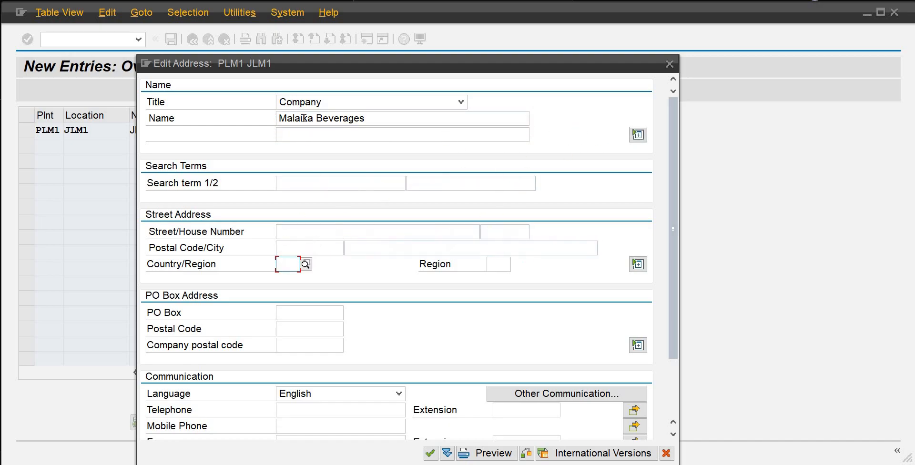
{"action": "type", "text": "pk"}
{"action": "key", "text": "Return"}
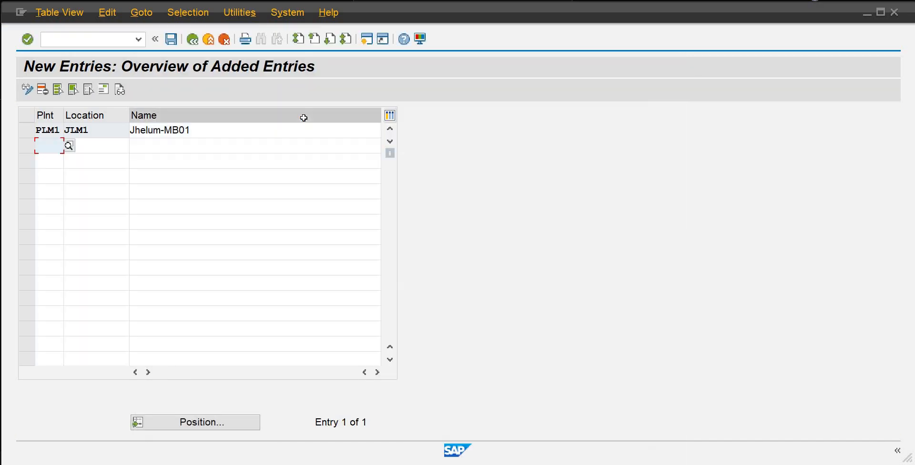
Step: Save the new location JLM1 and return to the implementation guide structure
{"action": "key", "text": "ctrl+s"}
{"action": "left_click", "coordinate": [174, 43]}
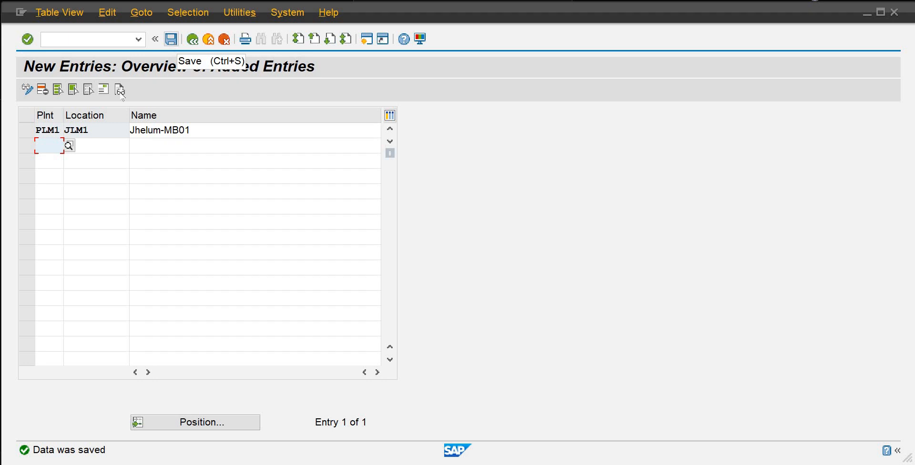
{"action": "left_click", "coordinate": [96, 145]}
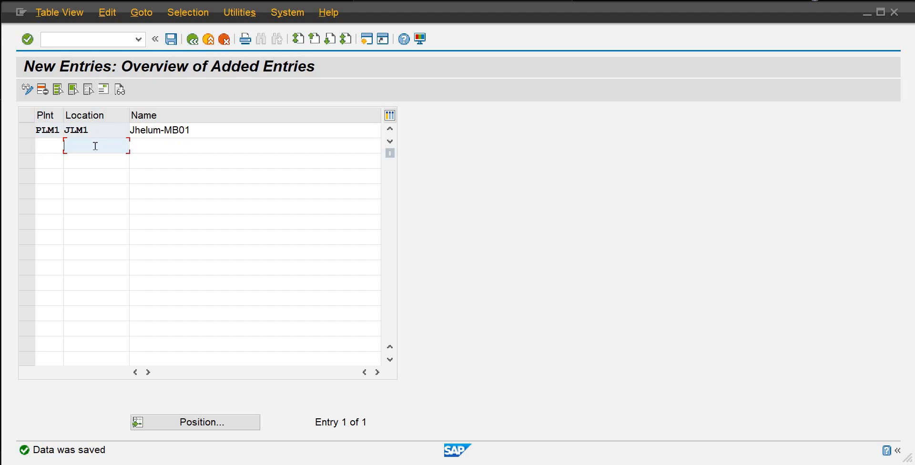
{"action": "left_click", "coordinate": [50, 161]}
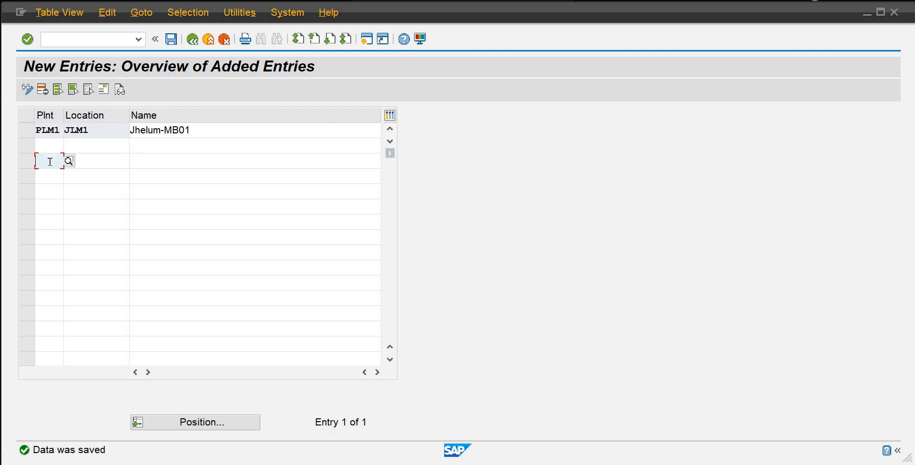
{"action": "left_click", "coordinate": [93, 162]}
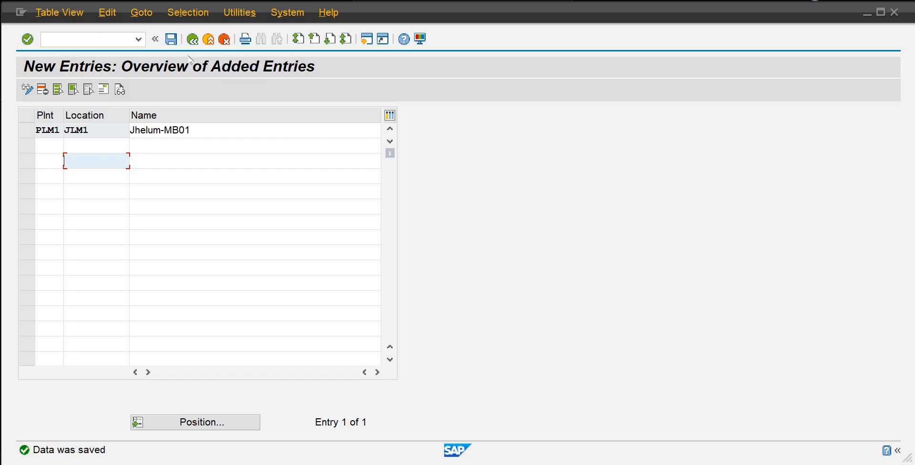
{"action": "left_click", "coordinate": [192, 40]}
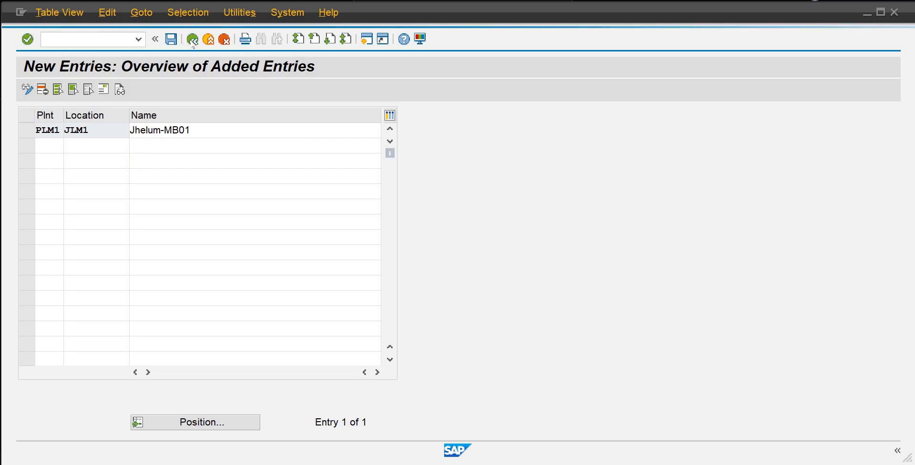
{"action": "left_click", "coordinate": [192, 40]}
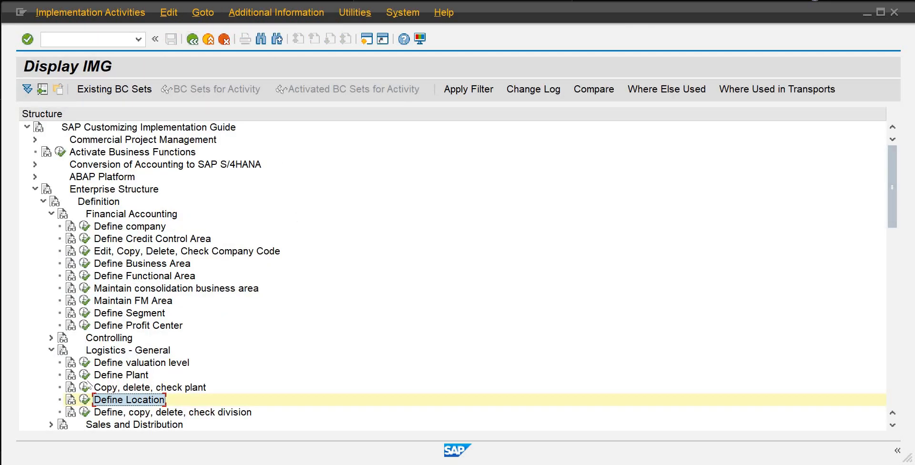
Step: Open the Define Division activity under Logistics - General and start a new entry with division code MD
{"action": "left_click", "coordinate": [85, 413]}
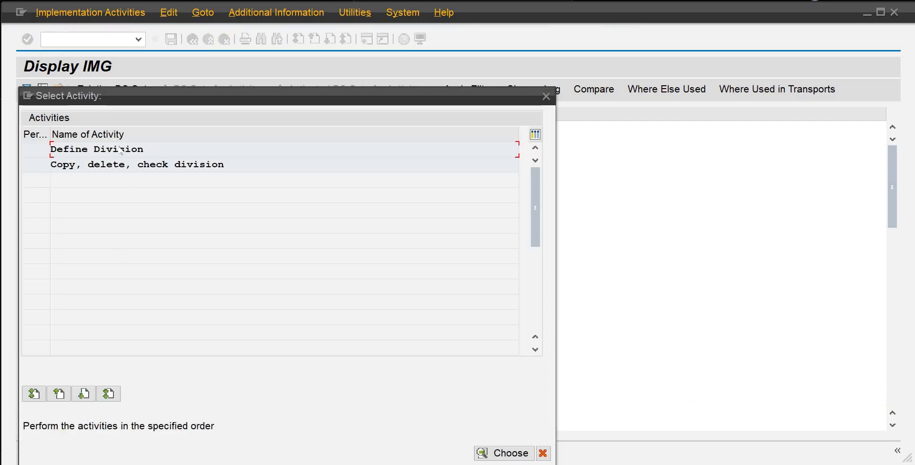
{"action": "double_click", "coordinate": [121, 149]}
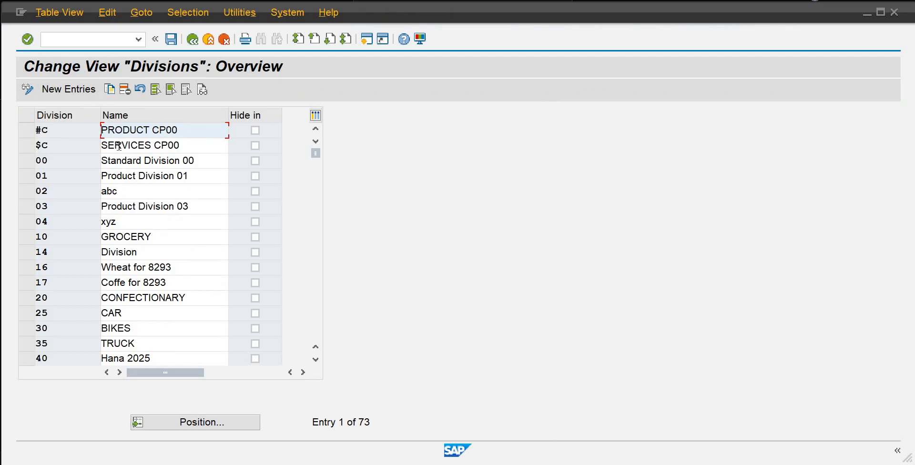
{"action": "left_click", "coordinate": [77, 90]}
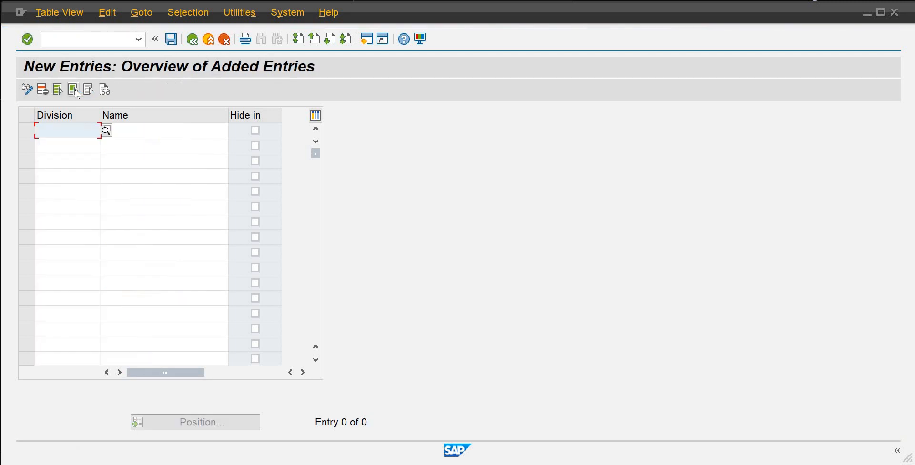
{"action": "type", "text": "md"}
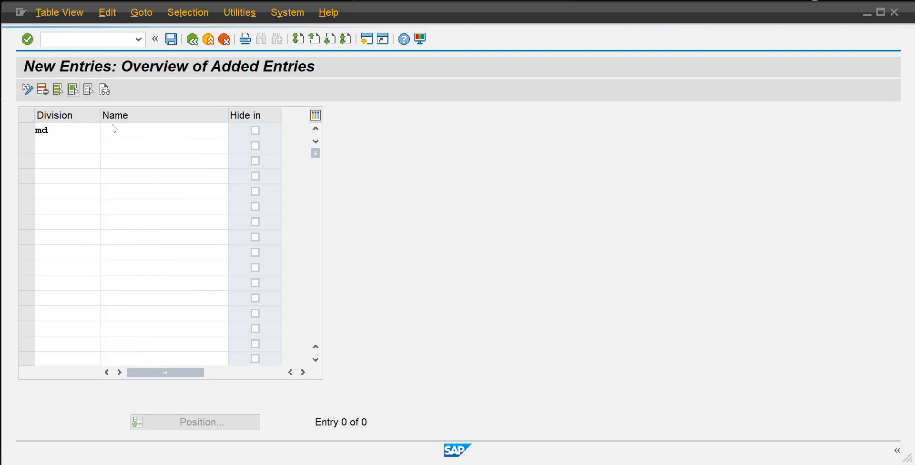
Step: Name division MD as Water-Mb01 and confirm the entry
{"action": "left_click", "coordinate": [142, 132]}
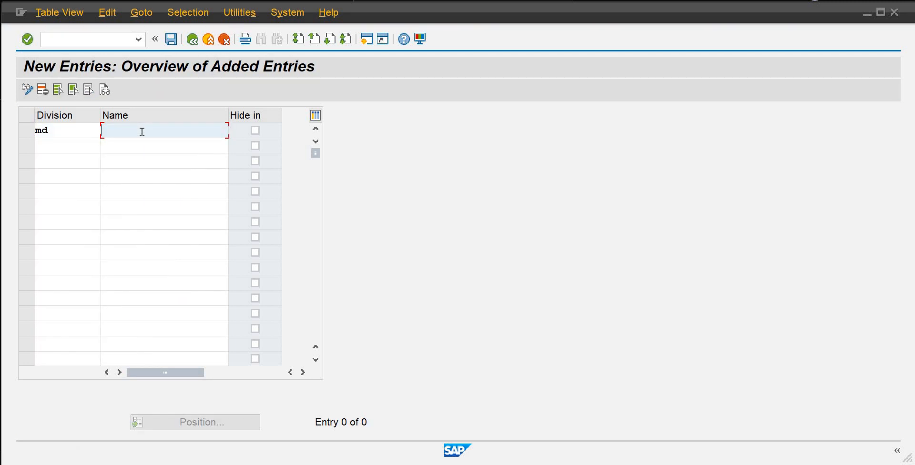
{"action": "type", "text": "Water"}
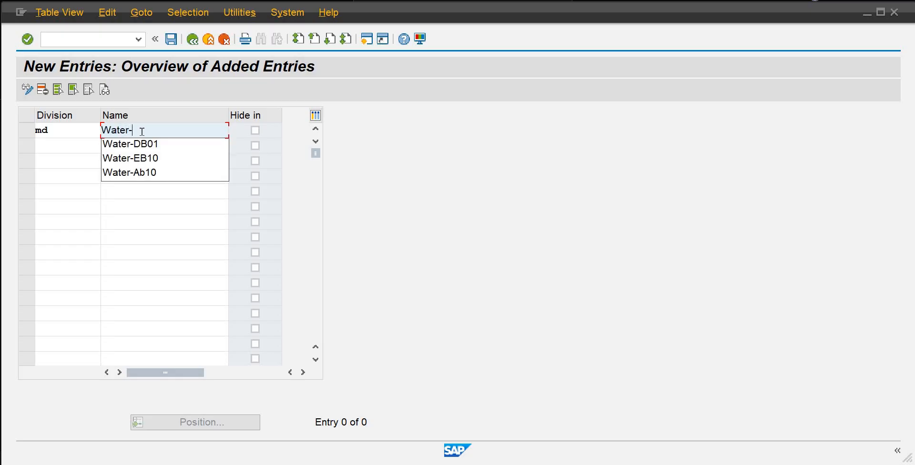
{"action": "type", "text": "-B"}
{"action": "key", "text": "BackSpace"}
{"action": "type", "text": "Mb"}
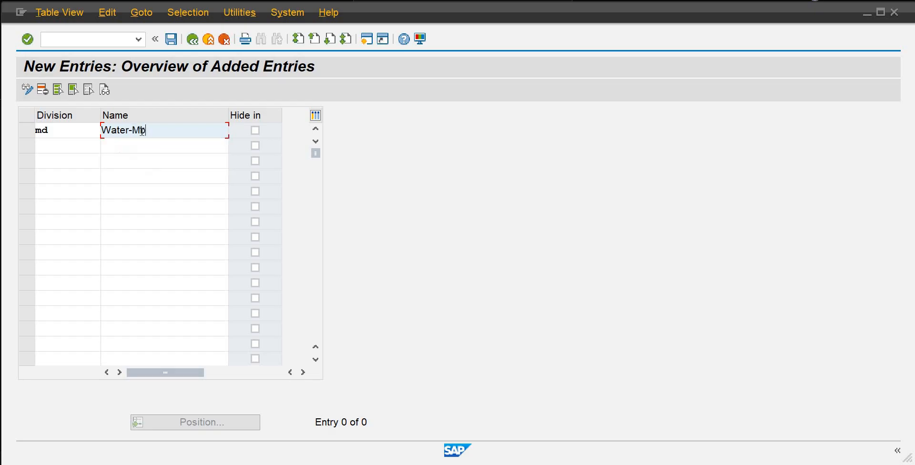
{"action": "type", "text": "01"}
{"action": "key", "text": "Return"}
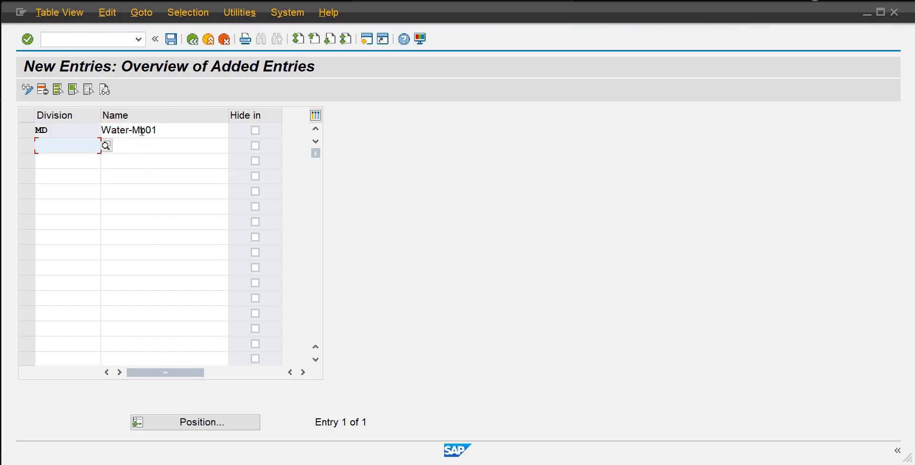
Step: Save the new division MD and go back to the implementation guide structure, closing the activity selection
{"action": "left_click", "coordinate": [171, 39]}
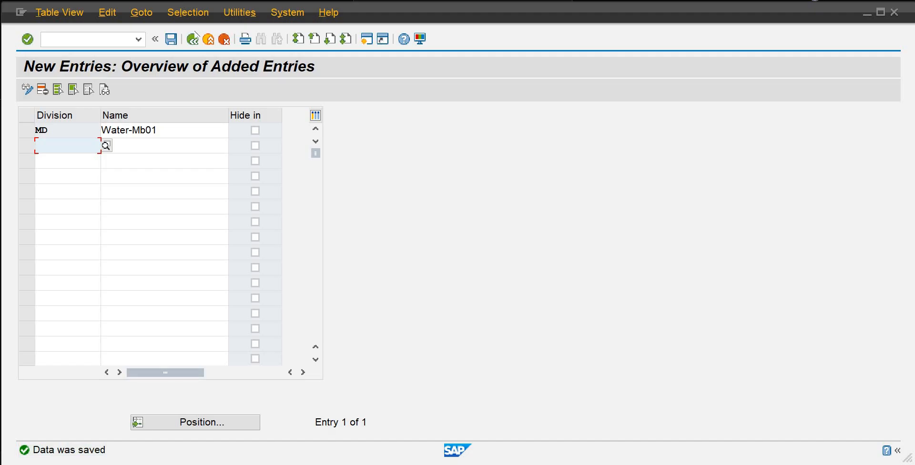
{"action": "left_click", "coordinate": [195, 39]}
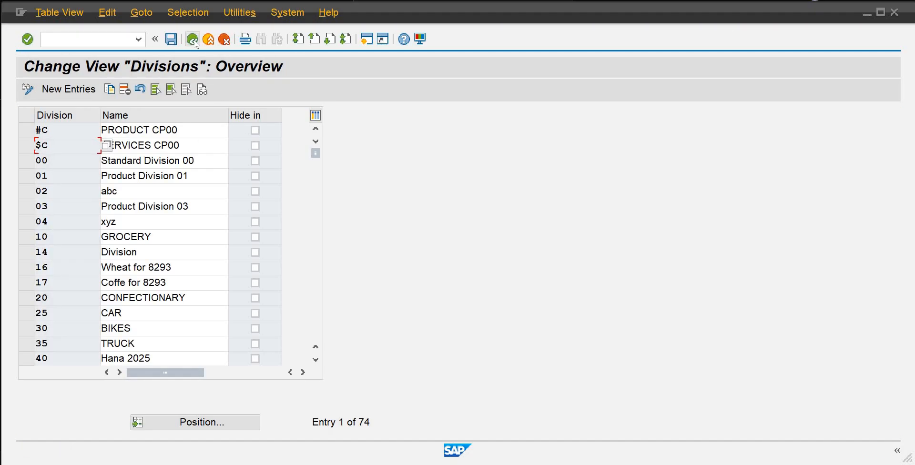
{"action": "left_click", "coordinate": [193, 39]}
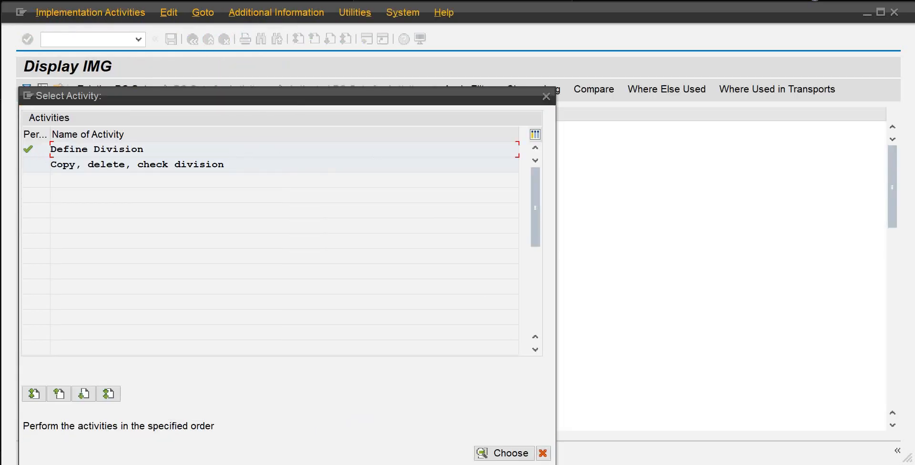
{"action": "left_click", "coordinate": [542, 453]}
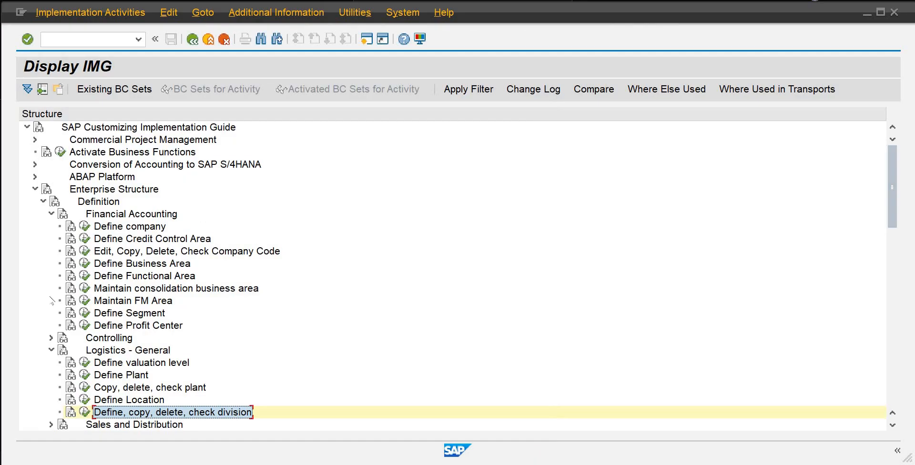
Step: Collapse Logistics - General and open Maintain storage location under Materials Management for plant PLM1
{"action": "left_click", "coordinate": [51, 350]}
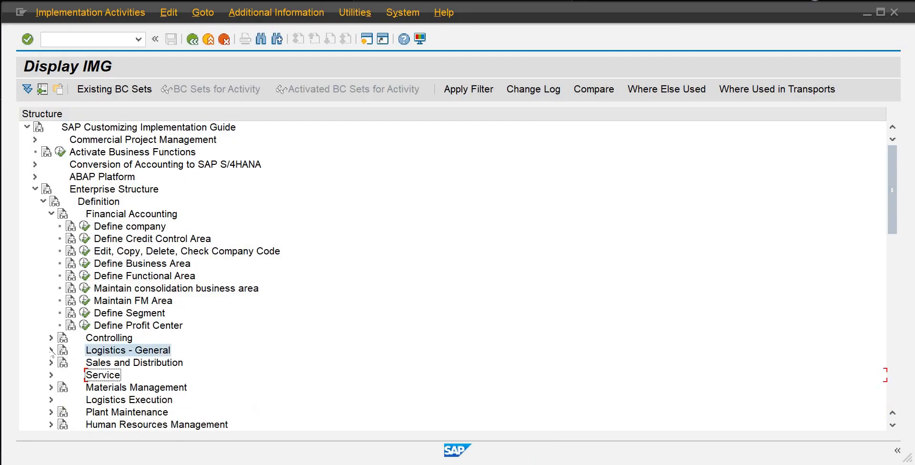
{"action": "left_click", "coordinate": [51, 388]}
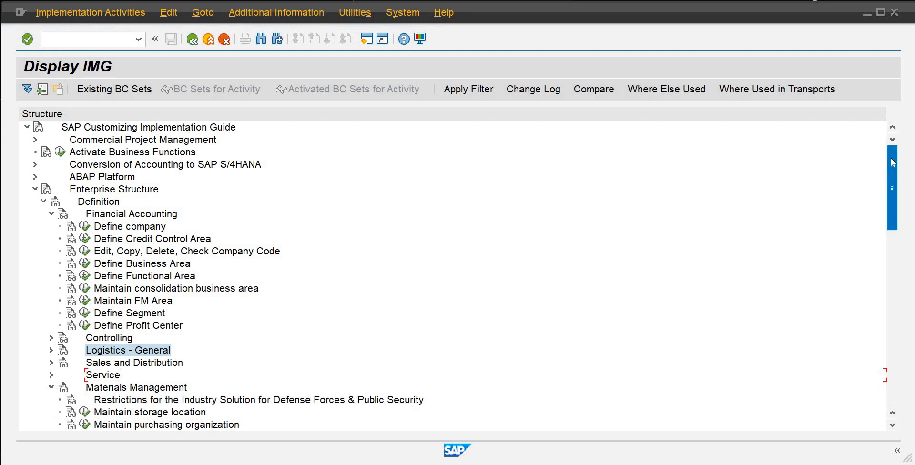
{"action": "left_click_drag", "start_coordinate": [892, 162], "coordinate": [892, 187]}
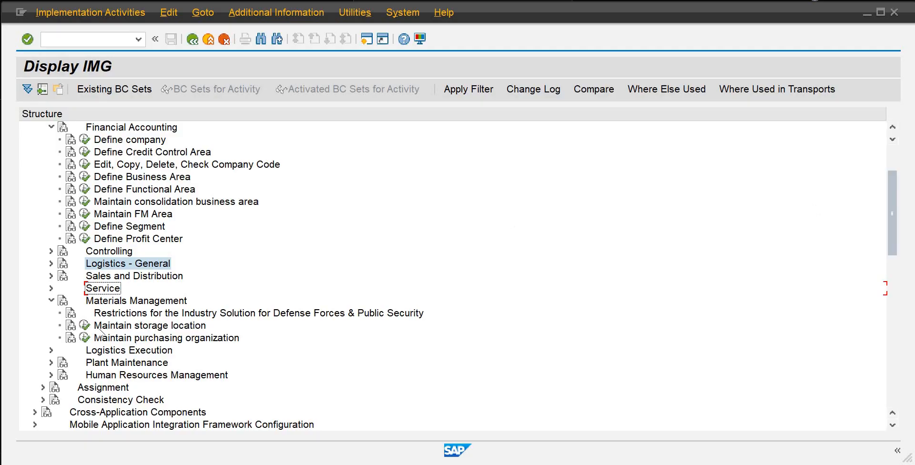
{"action": "left_click", "coordinate": [82, 327]}
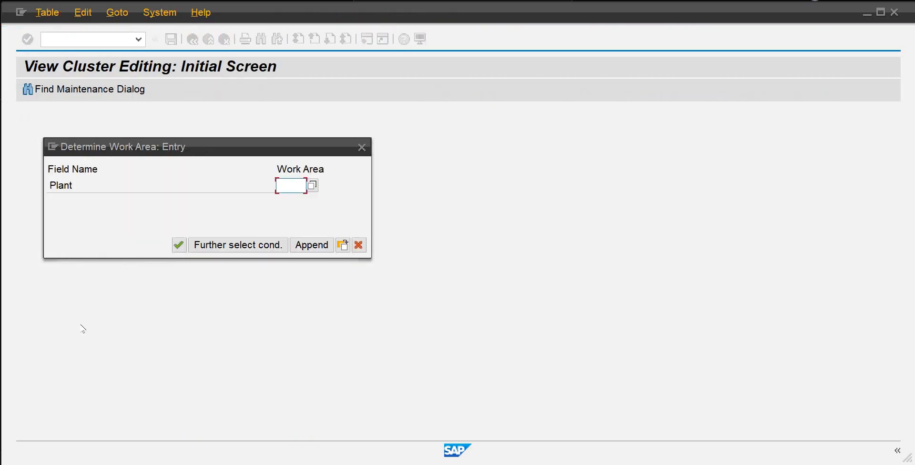
{"action": "type", "text": "plm1"}
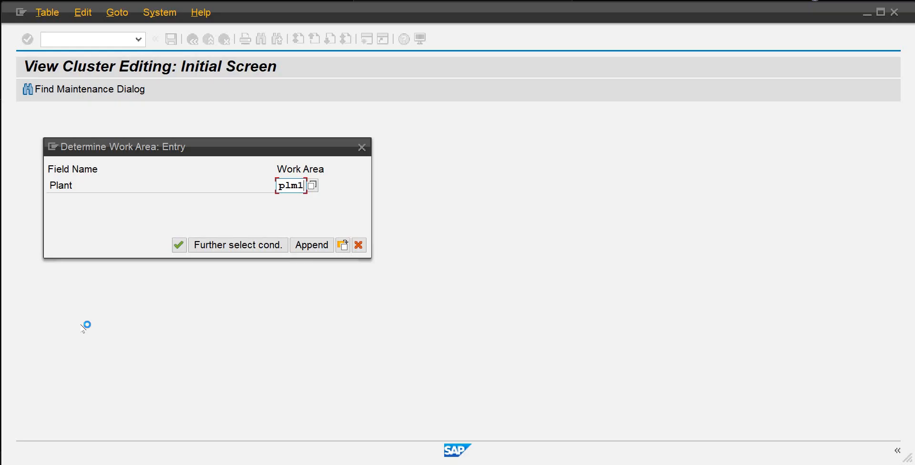
{"action": "key", "text": "Return"}
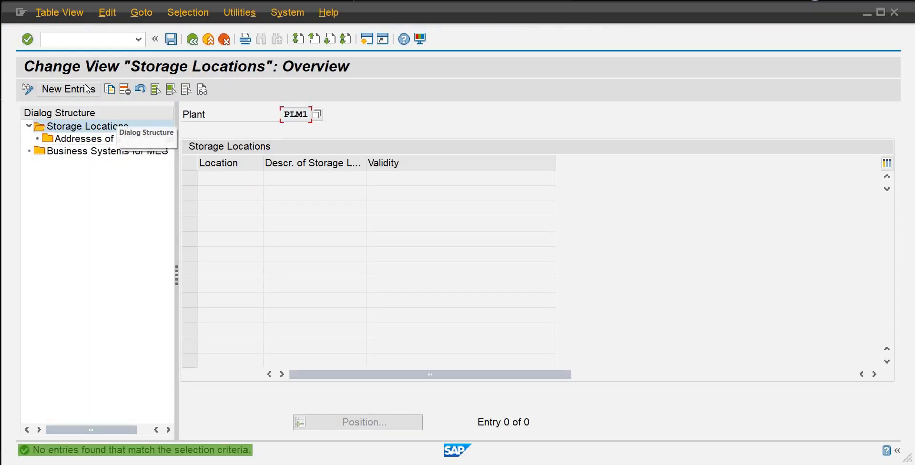
Step: Start new storage location entries for plant PLM1 and add location SL01 with the description Bottles
{"action": "left_click", "coordinate": [72, 89]}
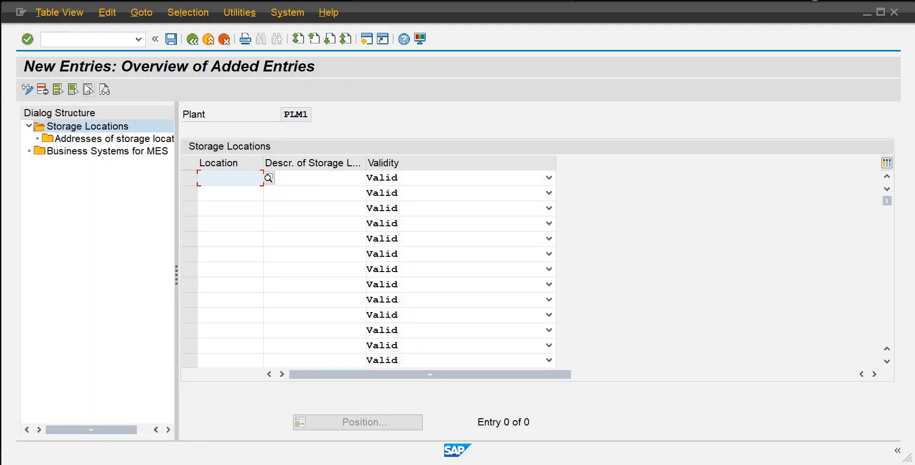
{"action": "type", "text": "sl"}
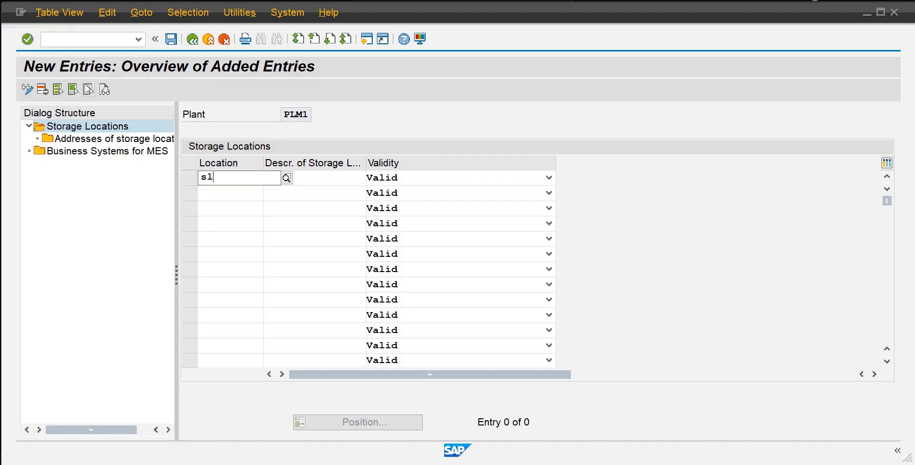
{"action": "type", "text": "01"}
{"action": "key", "text": "Tab"}
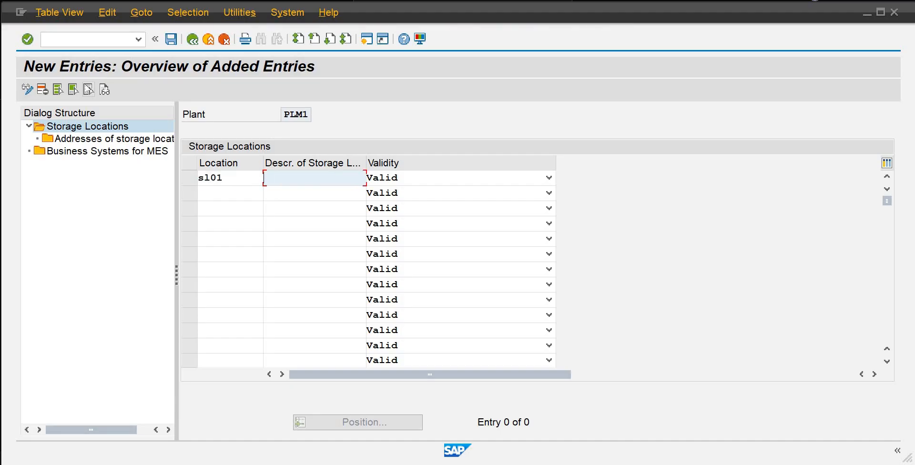
{"action": "type", "text": "B"}
{"action": "key", "text": "Down"}
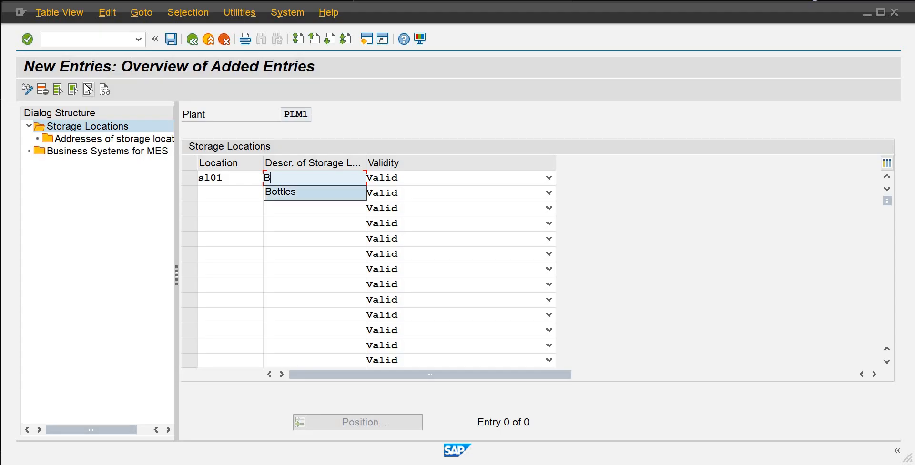
{"action": "key", "text": "Return"}
Step: Add storage location SL02 with the description Ingredients in the second row
{"action": "type", "text": "sl"}
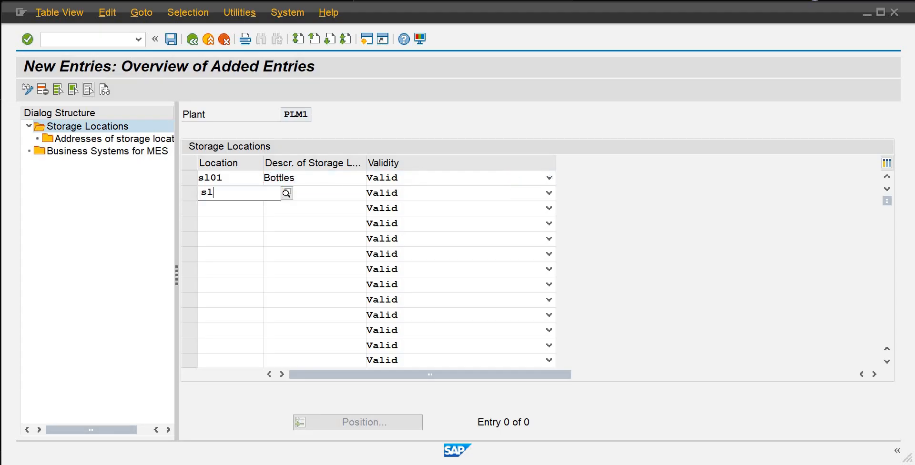
{"action": "type", "text": "02"}
{"action": "key", "text": "Tab"}
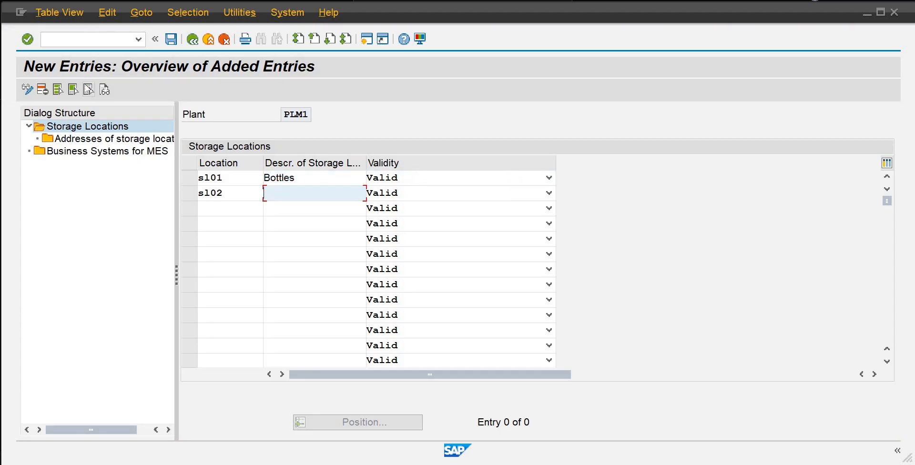
{"action": "type", "text": "I"}
{"action": "key", "text": "Down"}
{"action": "key", "text": "Return"}
{"action": "key", "text": "Tab"}
{"action": "key", "text": "Tab"}
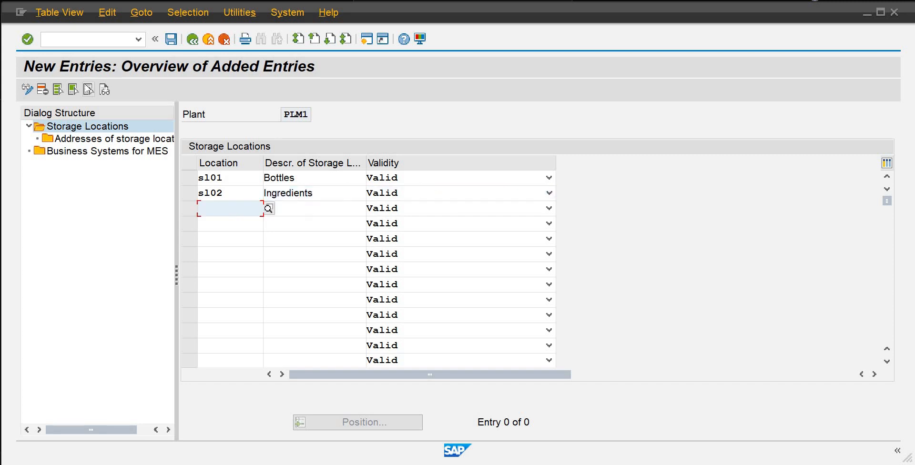
Step: Add storage location SL03 with the description Water and confirm the storage location entries
{"action": "type", "text": "sl03"}
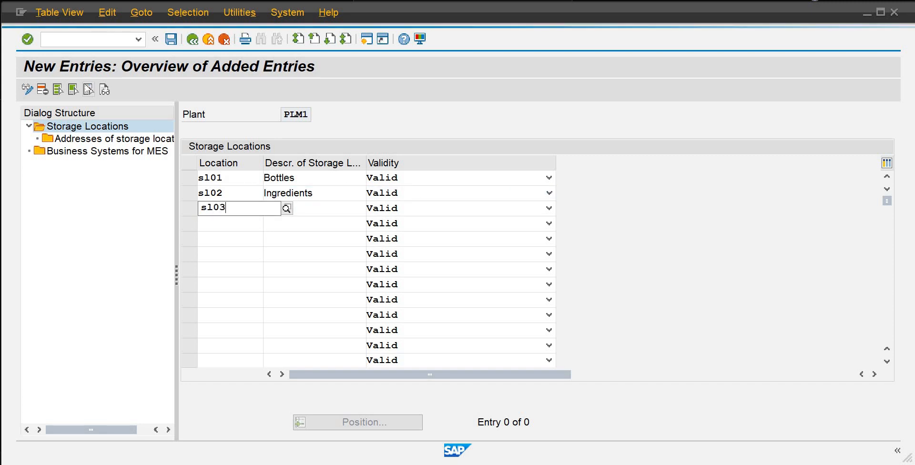
{"action": "key", "text": "Tab"}
{"action": "type", "text": "Wa"}
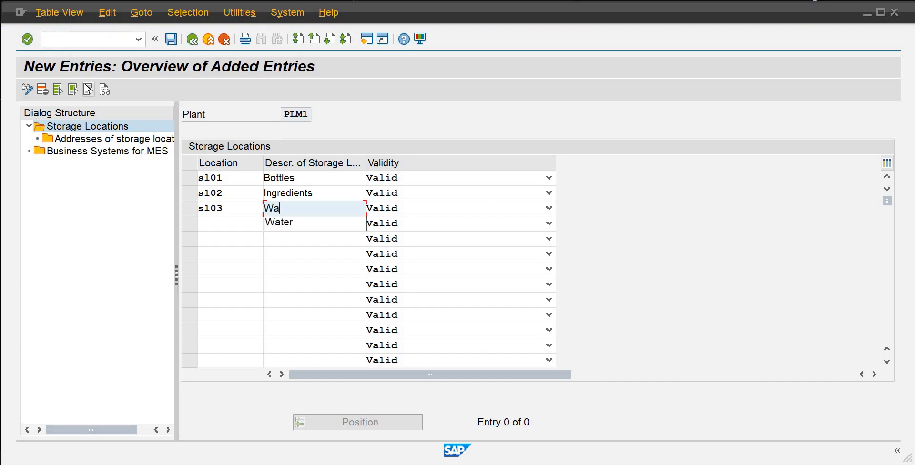
{"action": "key", "text": "Down"}
{"action": "key", "text": "Return"}
{"action": "key", "text": "Return"}
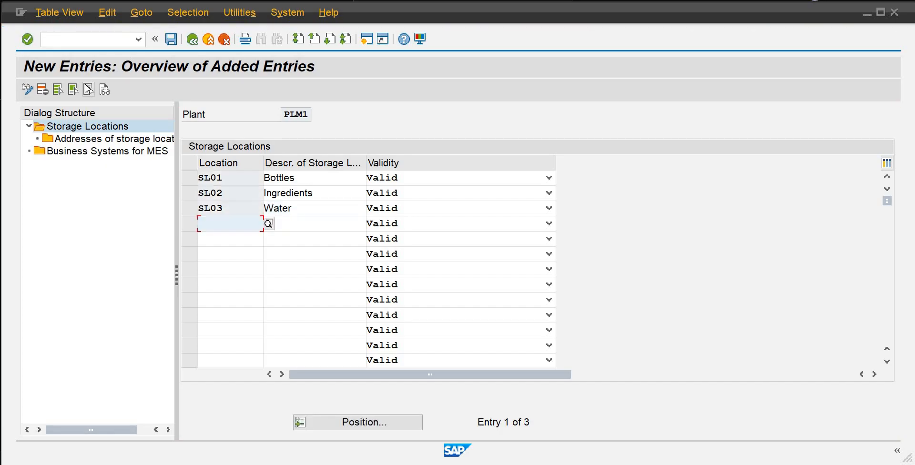
Step: Open the addresses of storage location SL01 and create a new address entry numbered 01
{"action": "left_click", "coordinate": [190, 178]}
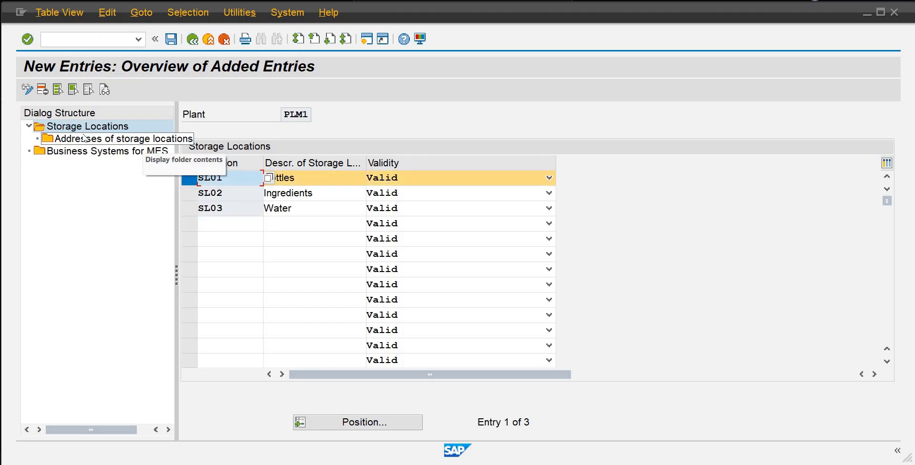
{"action": "double_click", "coordinate": [84, 139]}
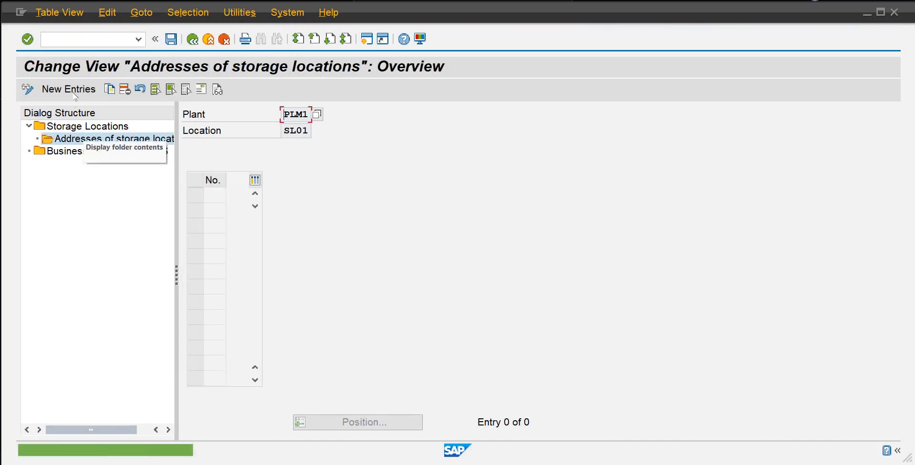
{"action": "left_click", "coordinate": [74, 92]}
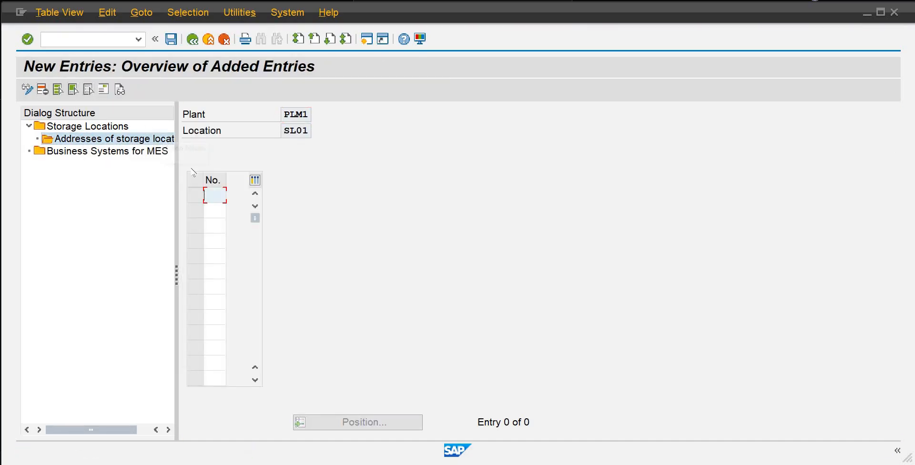
{"action": "type", "text": "01"}
{"action": "key", "text": "Return"}
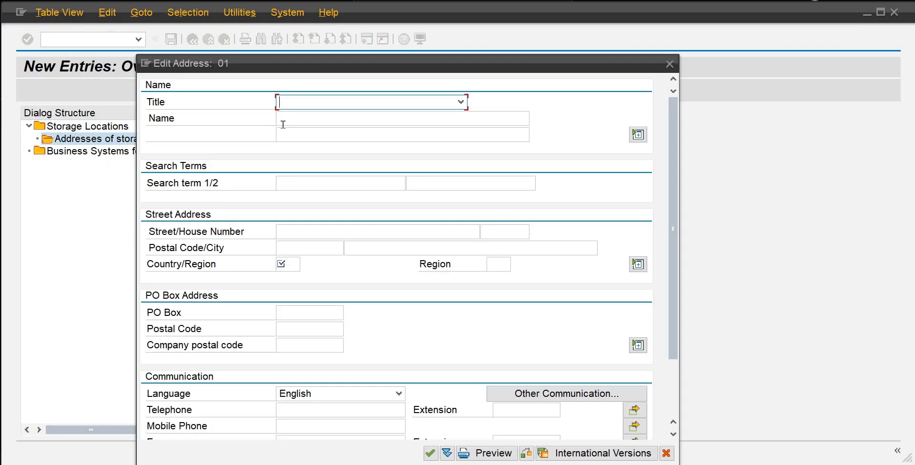
Step: Set address 01's title to Company and country to PK, confirm it, and return to the storage locations list
{"action": "type", "text": "Company"}
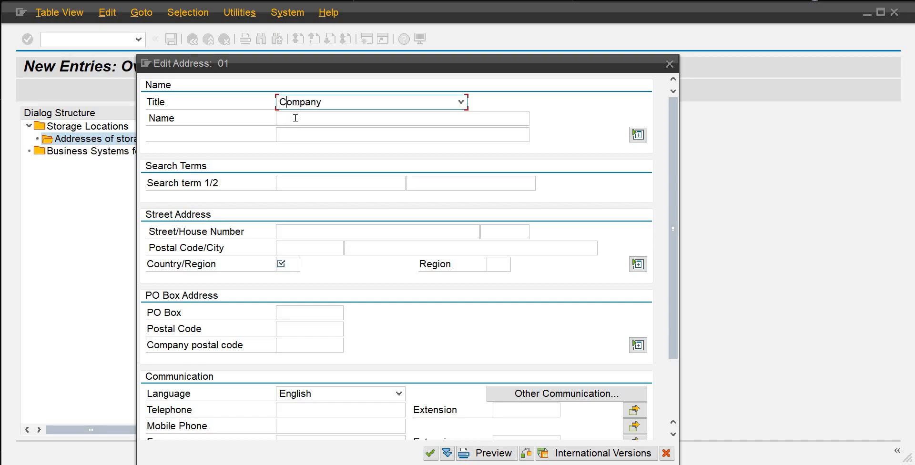
{"action": "left_click", "coordinate": [287, 262]}
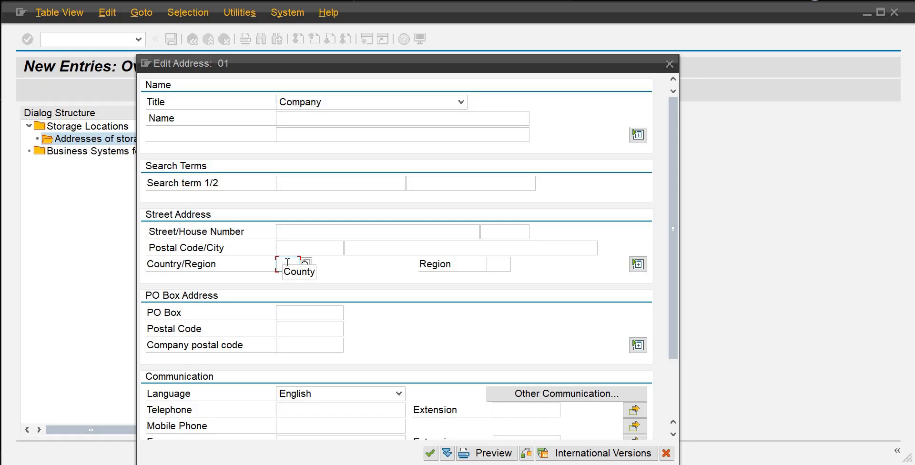
{"action": "type", "text": "pl"}
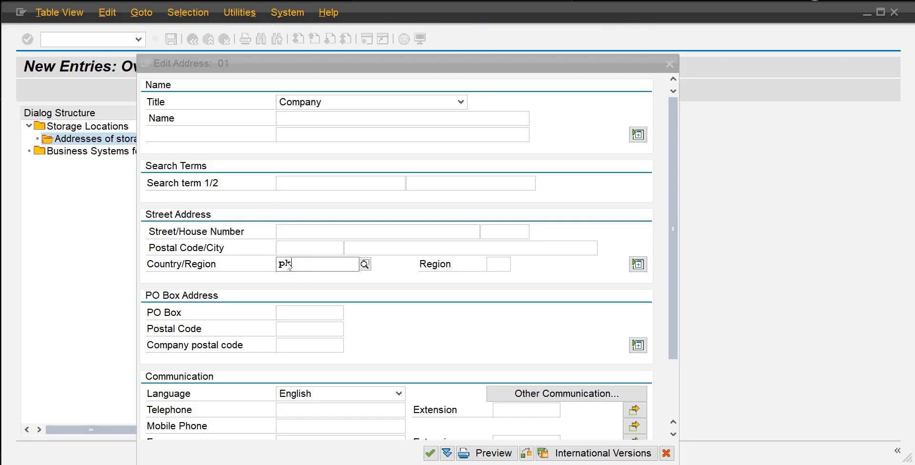
{"action": "key", "text": "Return"}
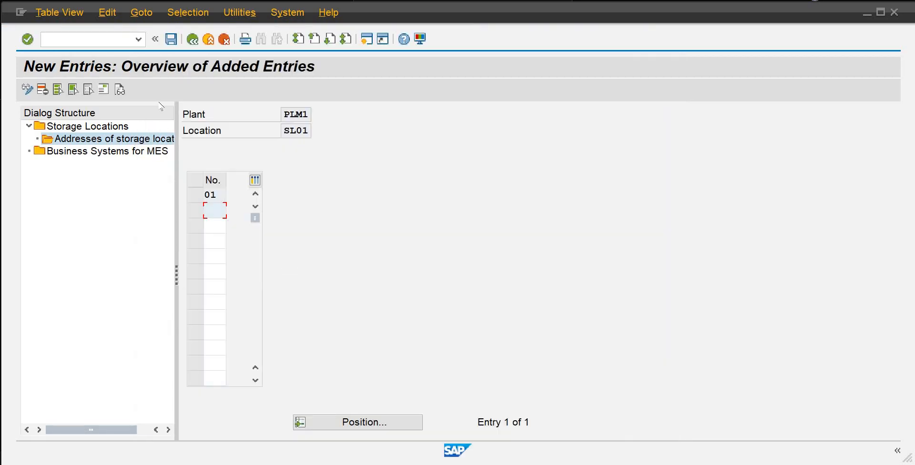
{"action": "left_click", "coordinate": [192, 40]}
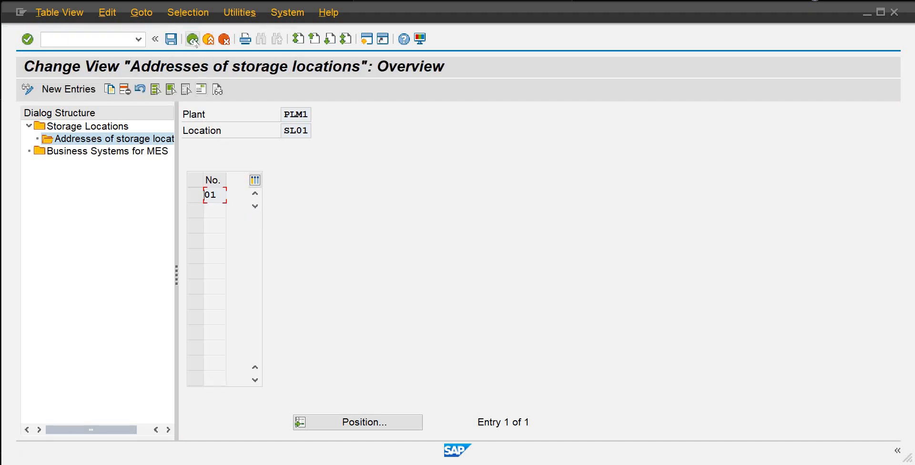
{"action": "left_click", "coordinate": [194, 40]}
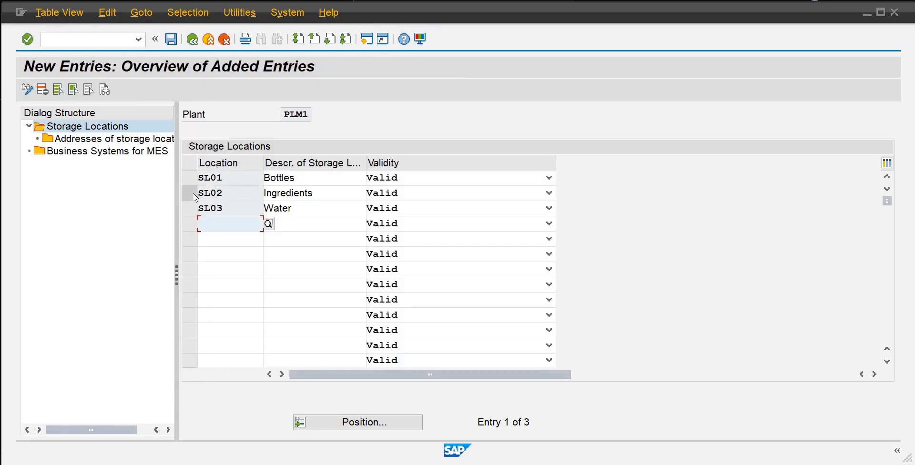
Step: Open the addresses of storage location SL02 and create a new address entry numbered 02
{"action": "left_click", "coordinate": [191, 193]}
{"action": "double_click", "coordinate": [127, 139]}
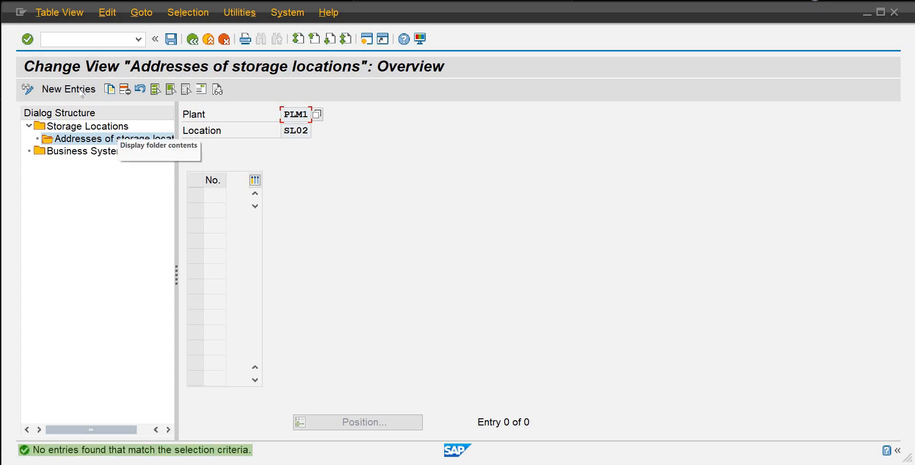
{"action": "left_click", "coordinate": [69, 89]}
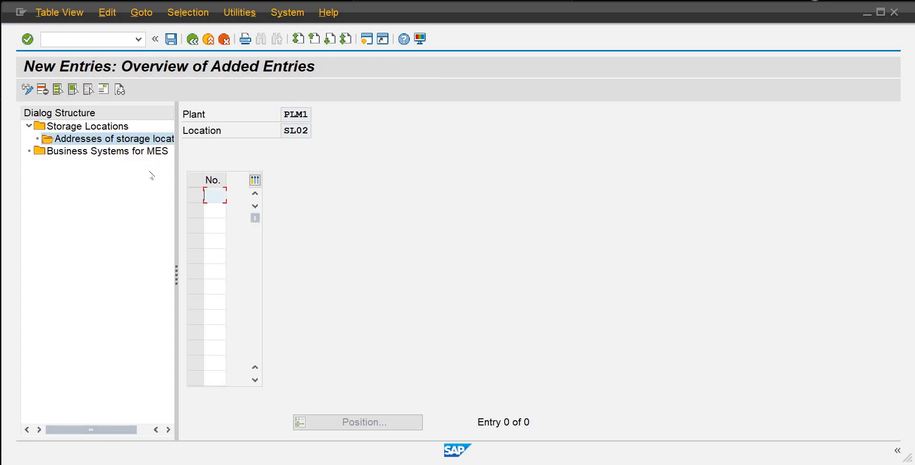
{"action": "type", "text": "02"}
{"action": "key", "text": "Return"}
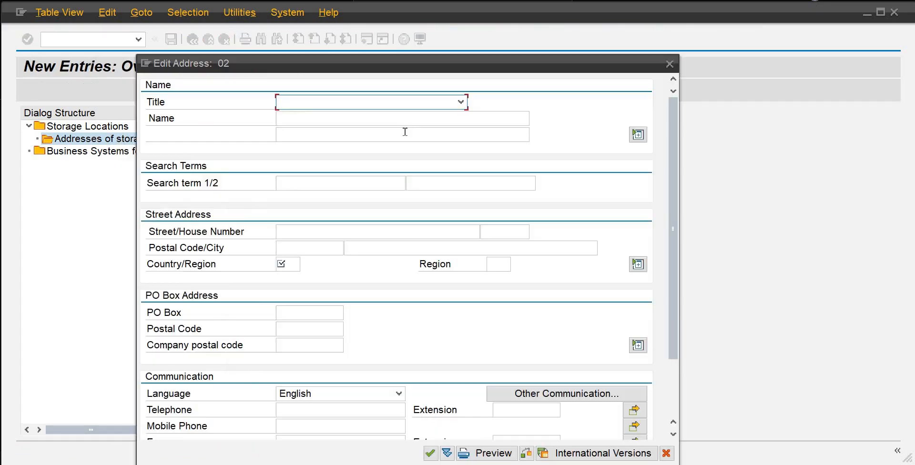
Step: Set the title of address 02 to Company and its name to Malaika Beverages
{"action": "type", "text": "Company"}
{"action": "left_click", "coordinate": [350, 120]}
{"action": "type", "text": "M"}
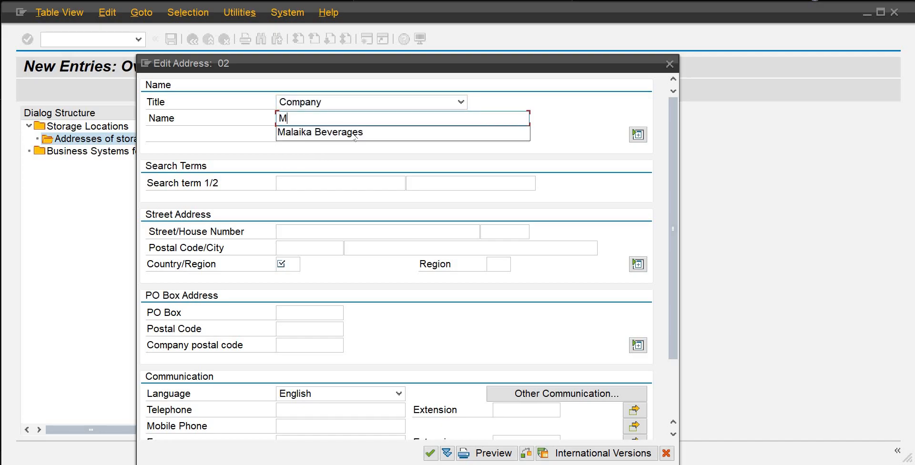
{"action": "left_click", "coordinate": [353, 133]}
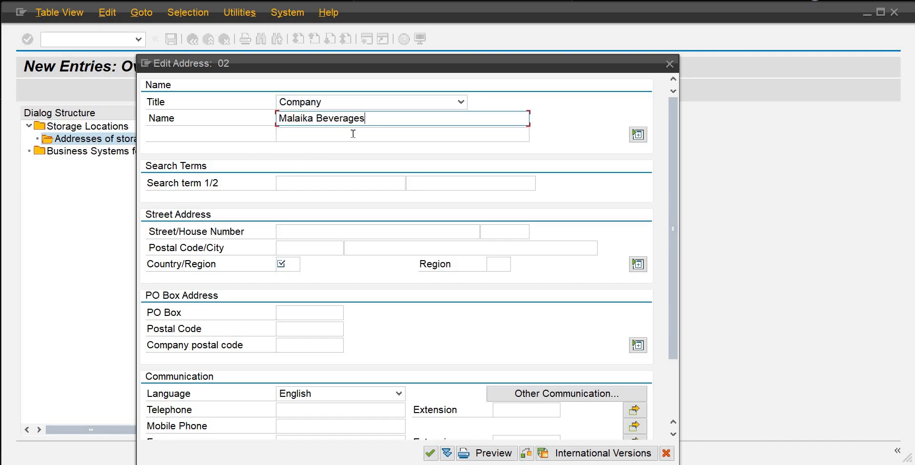
Step: Set address 02's country to PK (Pakistan), confirm the address, and return to the storage locations list
{"action": "left_click", "coordinate": [289, 260]}
{"action": "type", "text": "pk"}
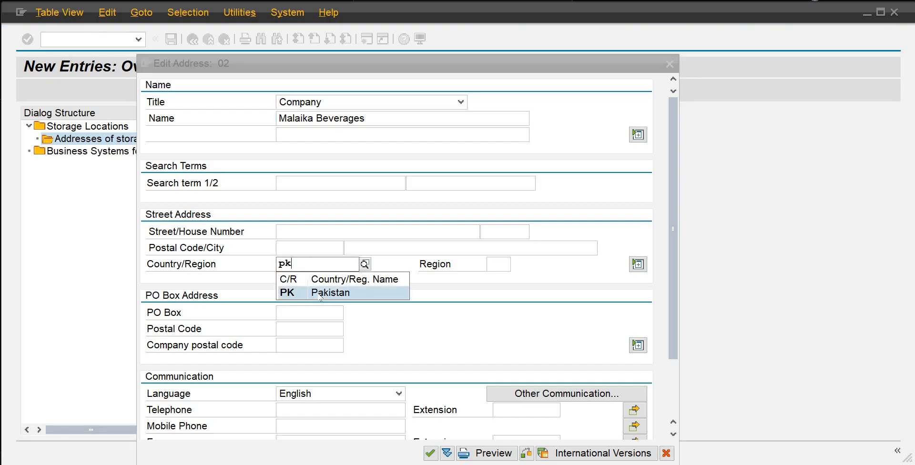
{"action": "left_click", "coordinate": [320, 292]}
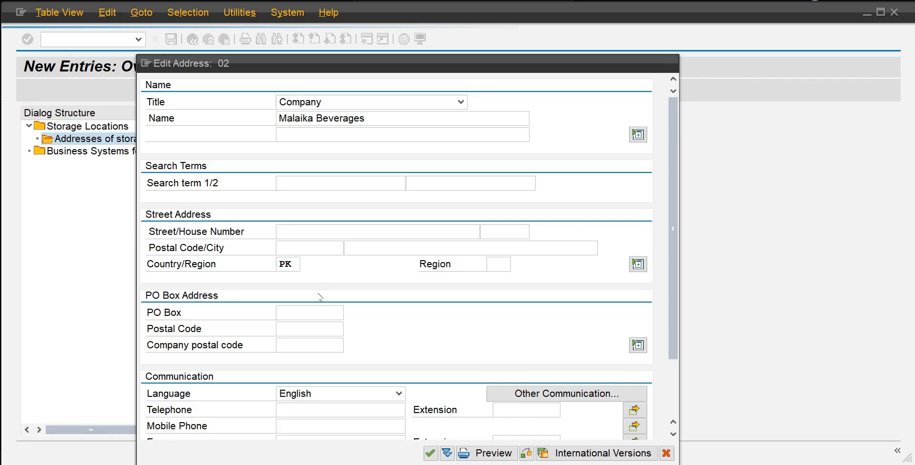
{"action": "key", "text": "Return"}
{"action": "left_click", "coordinate": [192, 40]}
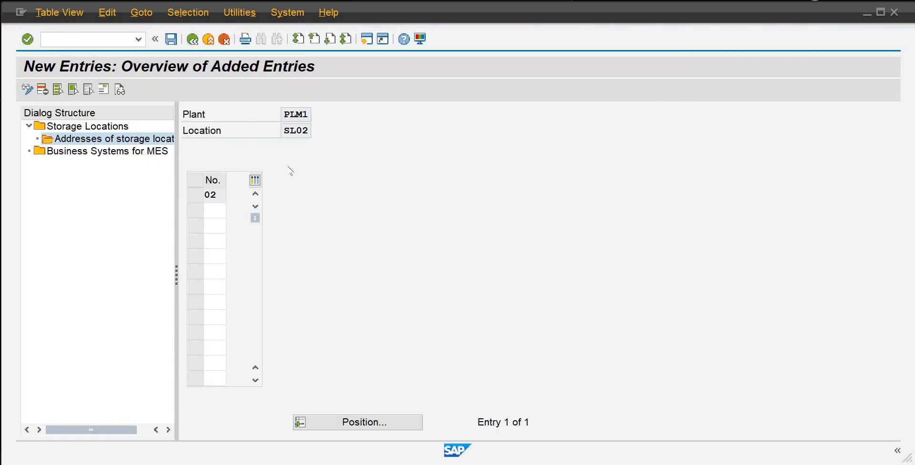
{"action": "left_click", "coordinate": [196, 41]}
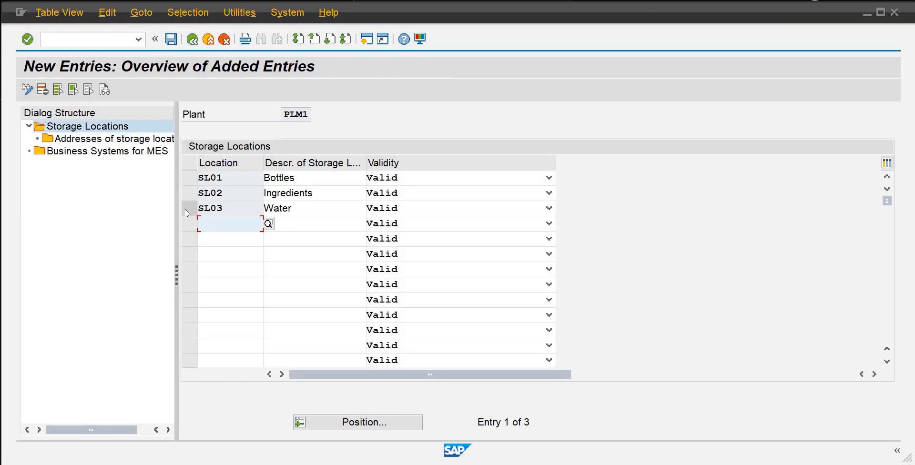
Step: Open the addresses of storage location SL03 and create a new address entry numbered 03
{"action": "left_click", "coordinate": [189, 208]}
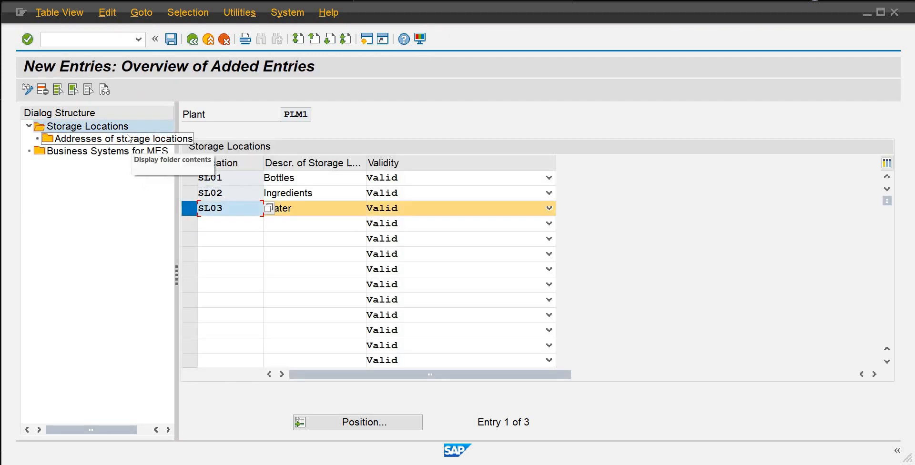
{"action": "left_click", "coordinate": [128, 138]}
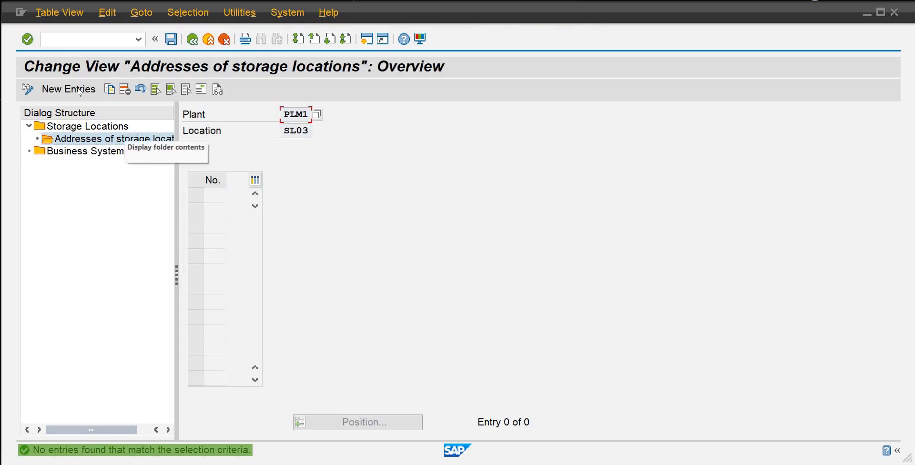
{"action": "left_click", "coordinate": [79, 91]}
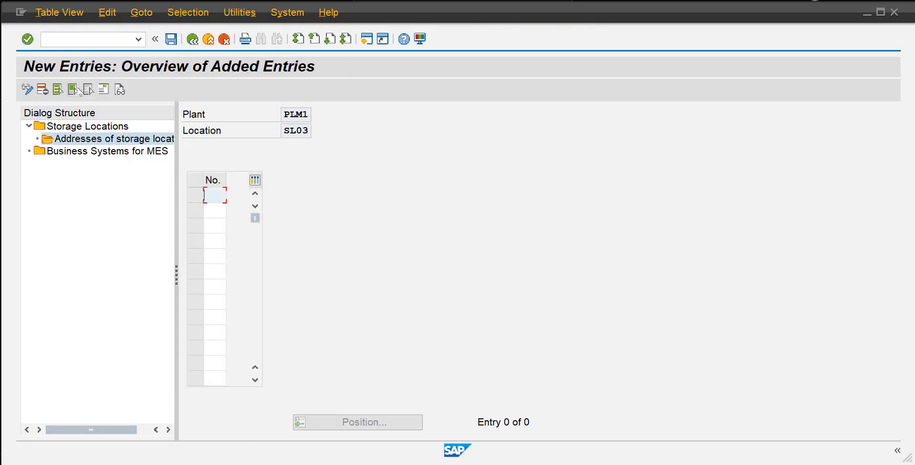
{"action": "type", "text": "03"}
{"action": "key", "text": "Return"}
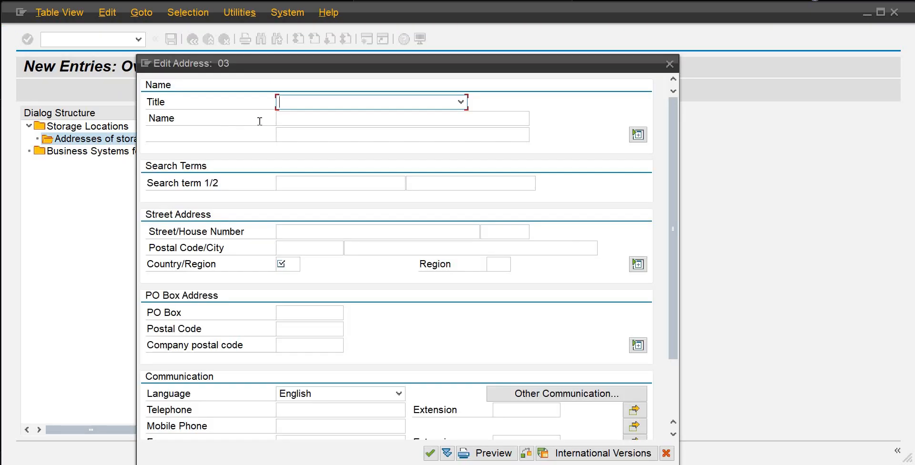
Step: Set the title of address 03 to Company and its name to Malaika Beverages
{"action": "type", "text": "Company"}
{"action": "left_click", "coordinate": [282, 116]}
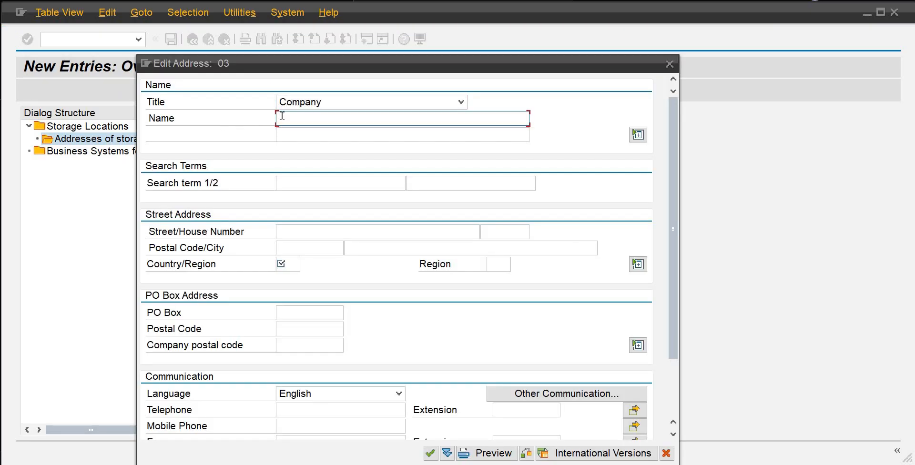
{"action": "type", "text": "m"}
{"action": "key", "text": "Down"}
{"action": "key", "text": "Return"}
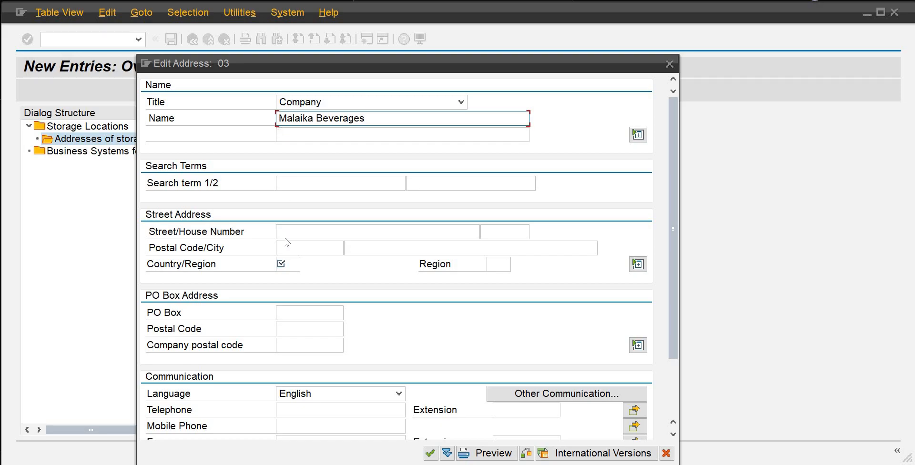
Step: Set address 03's country to PK (Pakistan), confirm the address, and save the entry for storage location SL03
{"action": "left_click", "coordinate": [293, 265]}
{"action": "type", "text": "P"}
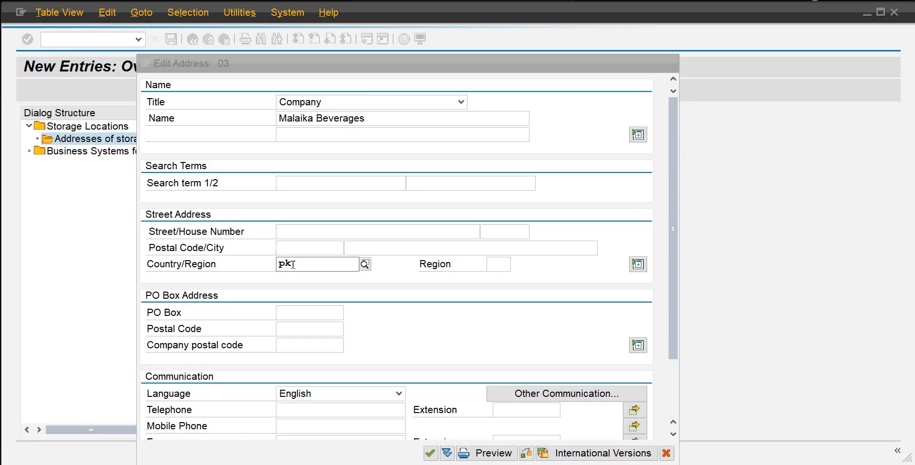
{"action": "left_click", "coordinate": [333, 293]}
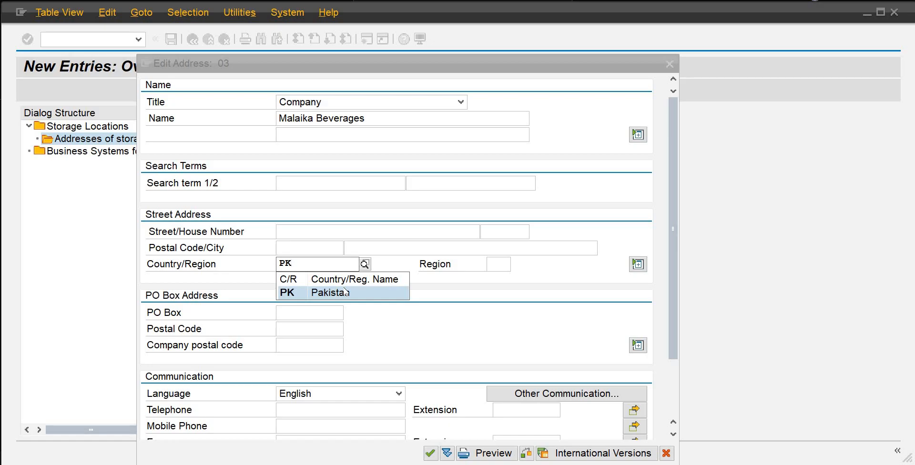
{"action": "left_click", "coordinate": [346, 292]}
{"action": "left_click", "coordinate": [434, 453]}
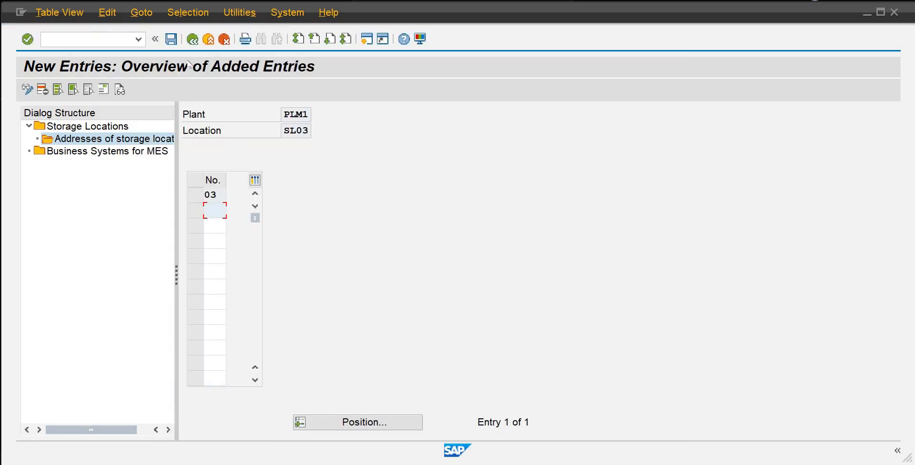
{"action": "key", "text": "ctrl+s"}
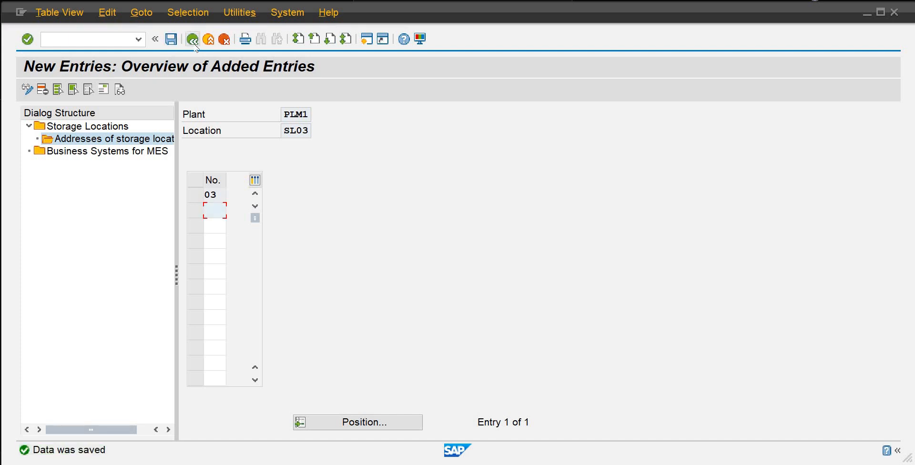
Step: Leave the storage location maintenance and return to the implementation guide structure
{"action": "left_click", "coordinate": [192, 40]}
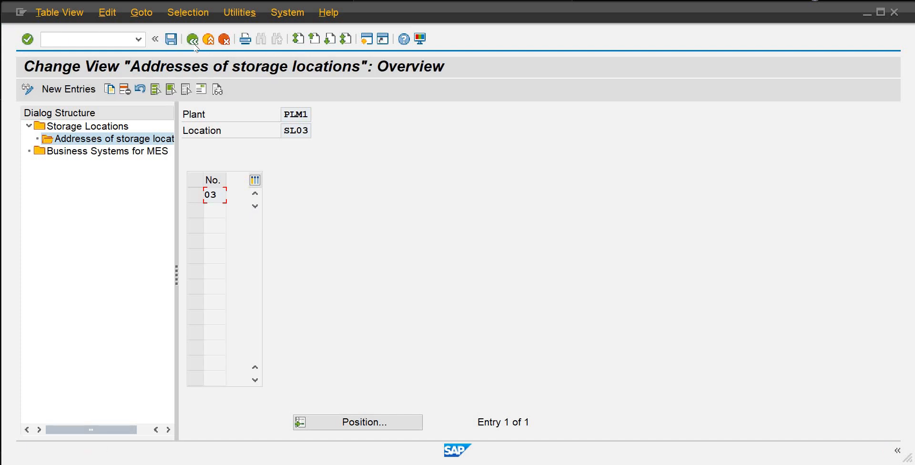
{"action": "left_click", "coordinate": [193, 40]}
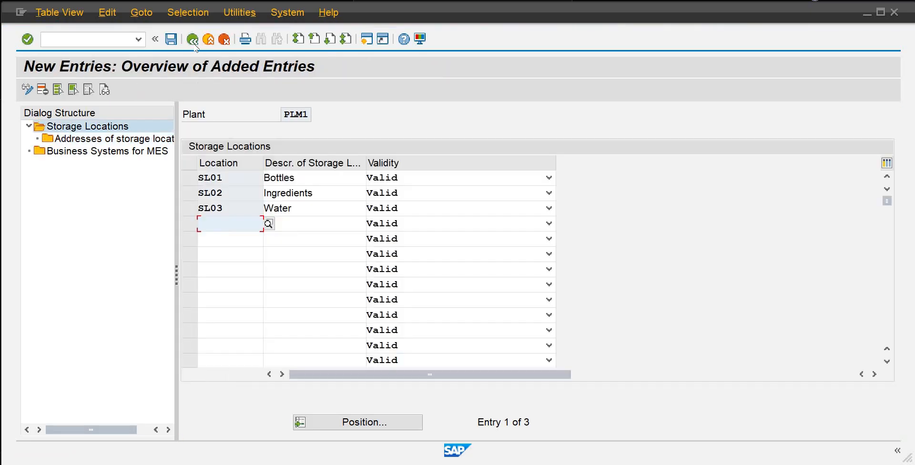
{"action": "left_click", "coordinate": [195, 43]}
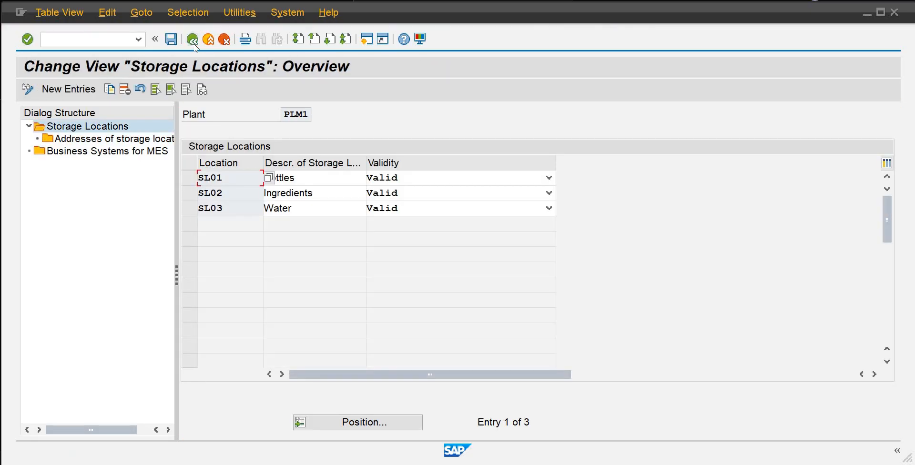
{"action": "left_click", "coordinate": [193, 40]}
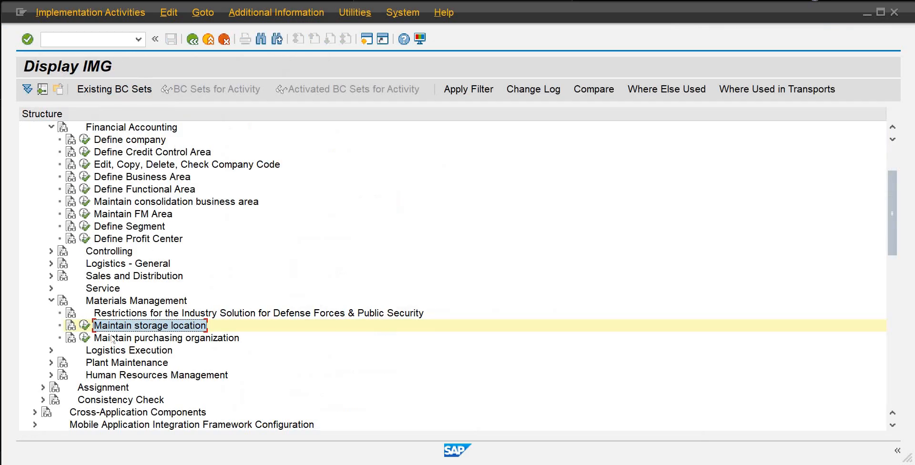
Step: Under Materials Management, create a new purchasing organization with code POMB and description MB01
{"action": "left_click", "coordinate": [85, 338]}
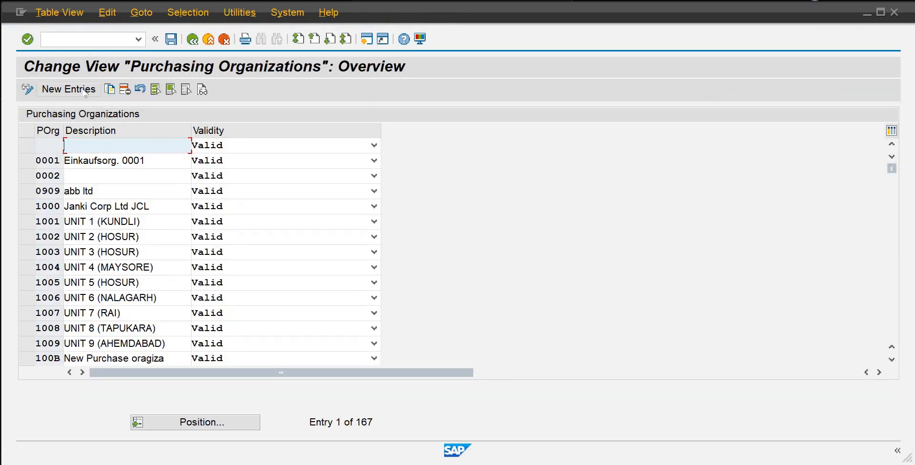
{"action": "left_click", "coordinate": [69, 89]}
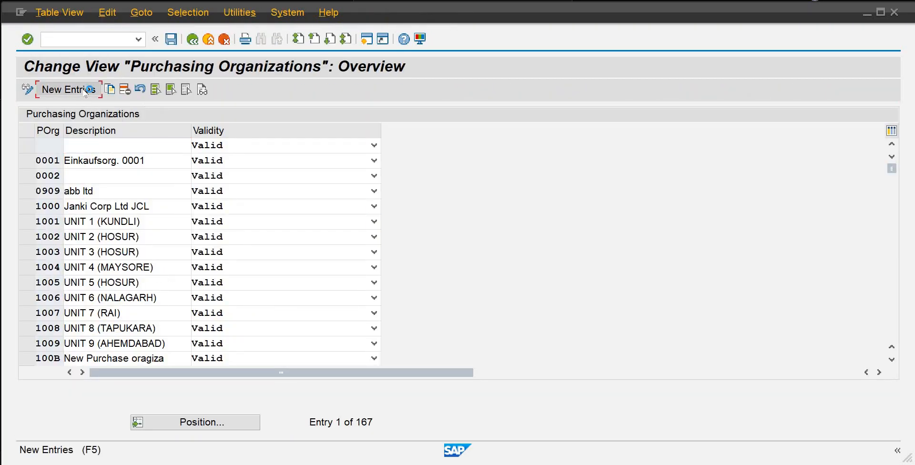
{"action": "type", "text": "po"}
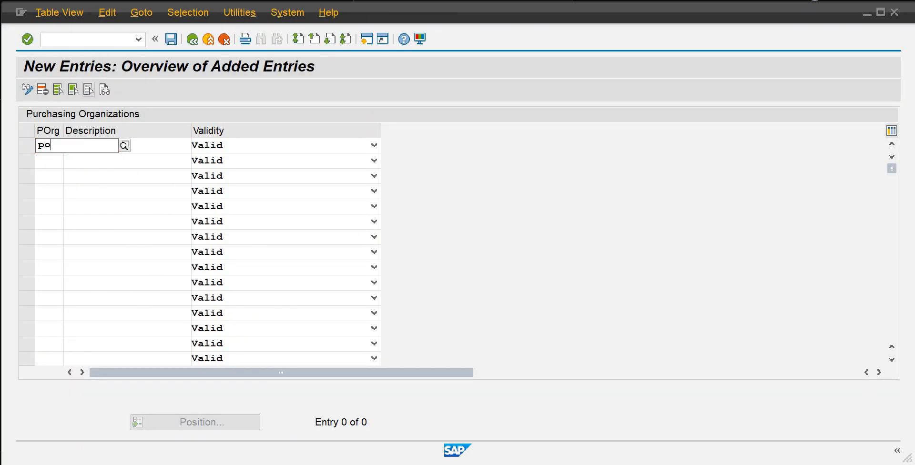
{"action": "type", "text": "m"}
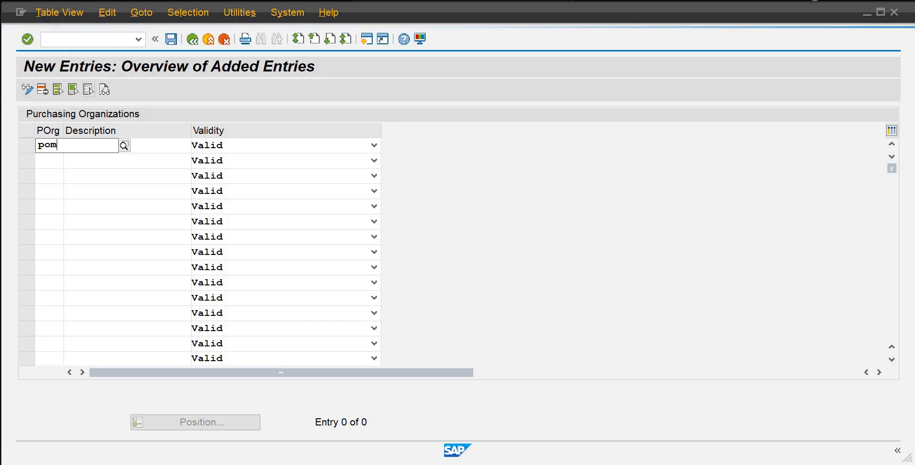
{"action": "key", "text": "Return"}
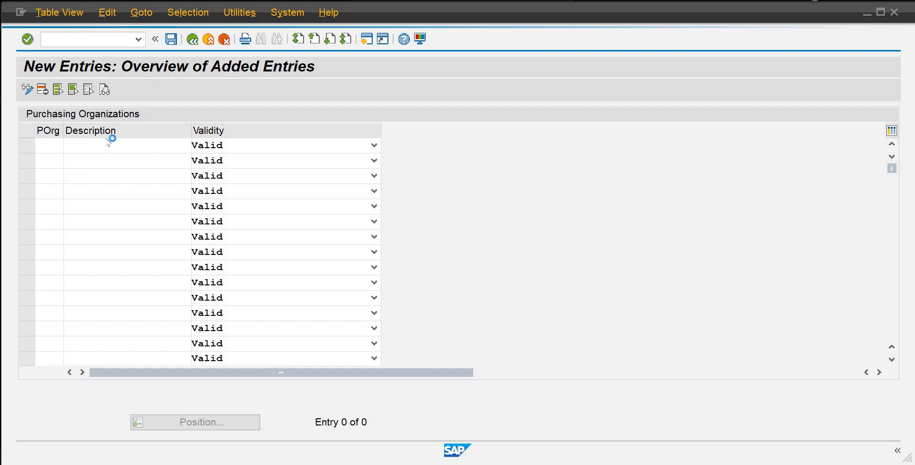
{"action": "type", "text": "pomb"}
{"action": "left_click", "coordinate": [84, 143]}
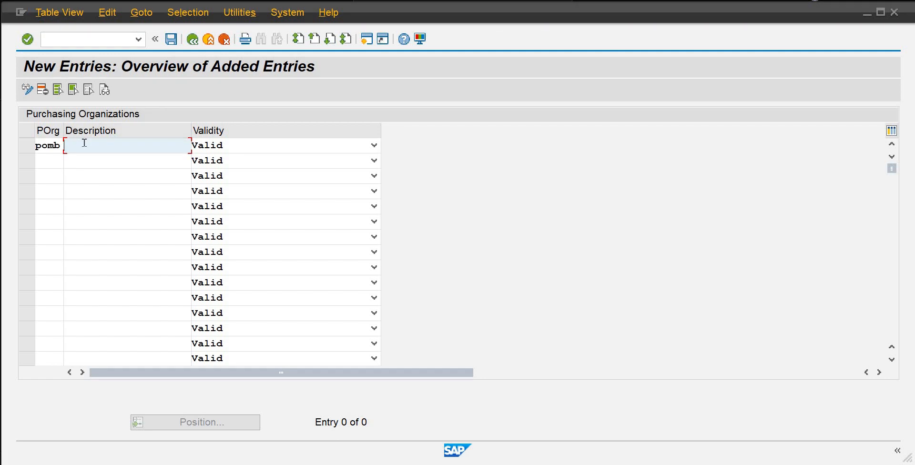
{"action": "type", "text": "MB01"}
{"action": "key", "text": "Return"}
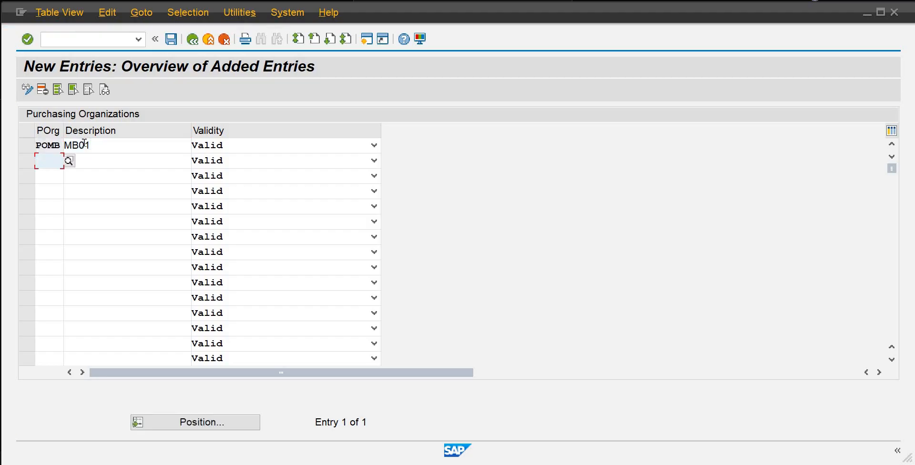
Step: Save the new purchasing organization POMB and go back to the purchasing organizations overview
{"action": "left_click", "coordinate": [172, 40]}
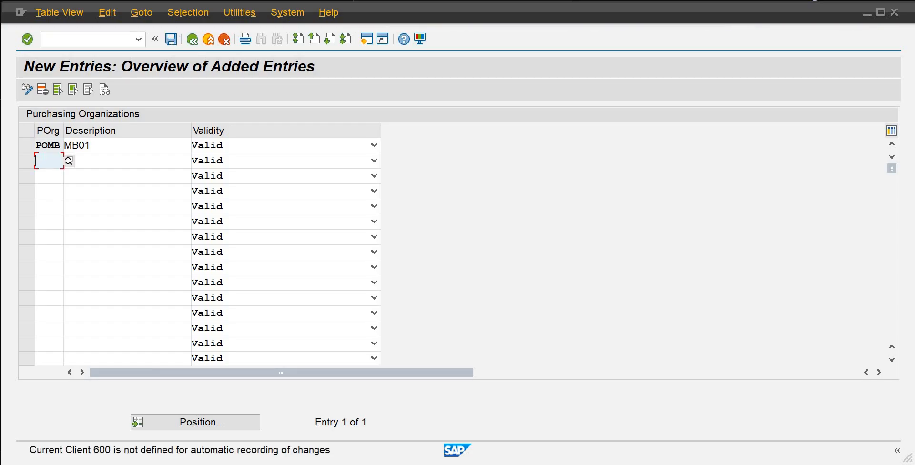
{"action": "left_click", "coordinate": [28, 1]}
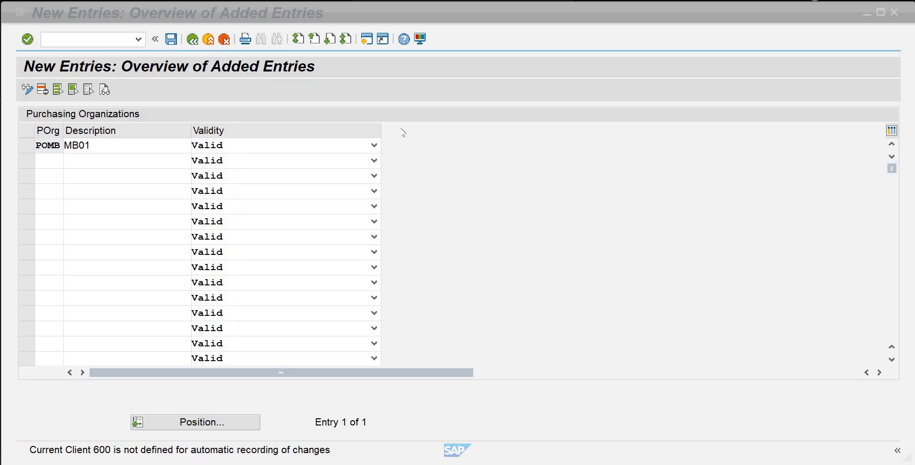
{"action": "left_click", "coordinate": [312, 100]}
{"action": "key", "text": "Return"}
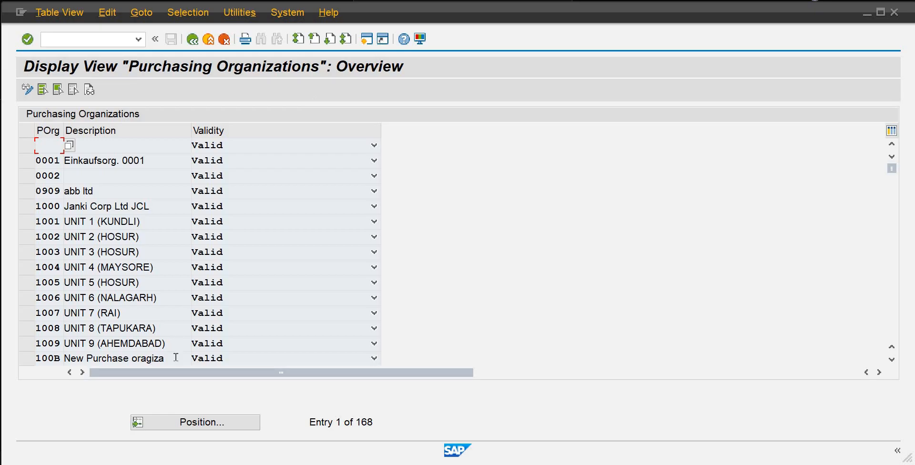
Step: Look up purchasing organization POMB in the overview and return to the implementation guide structure
{"action": "left_click", "coordinate": [189, 422]}
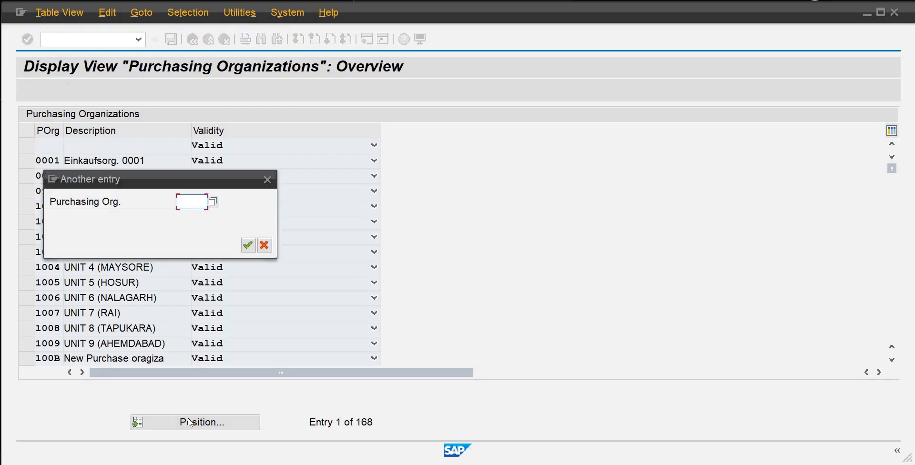
{"action": "type", "text": "m"}
{"action": "key", "text": "BackSpace"}
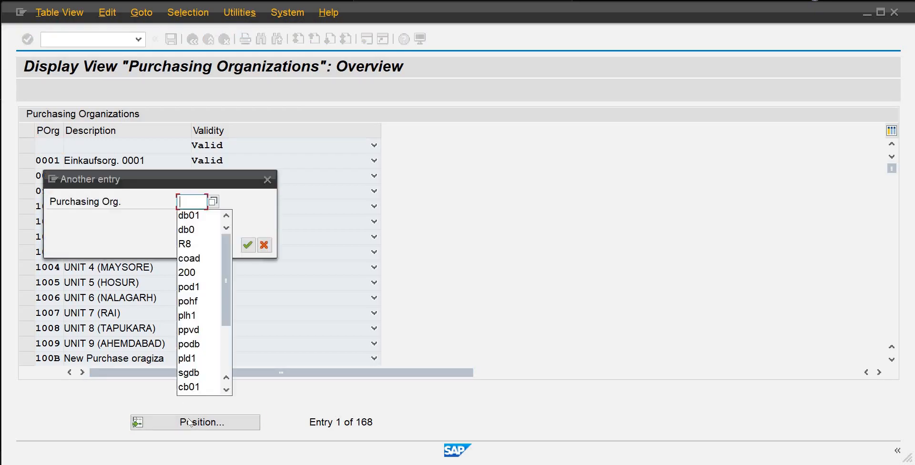
{"action": "type", "text": "pomb"}
{"action": "key", "text": "Return"}
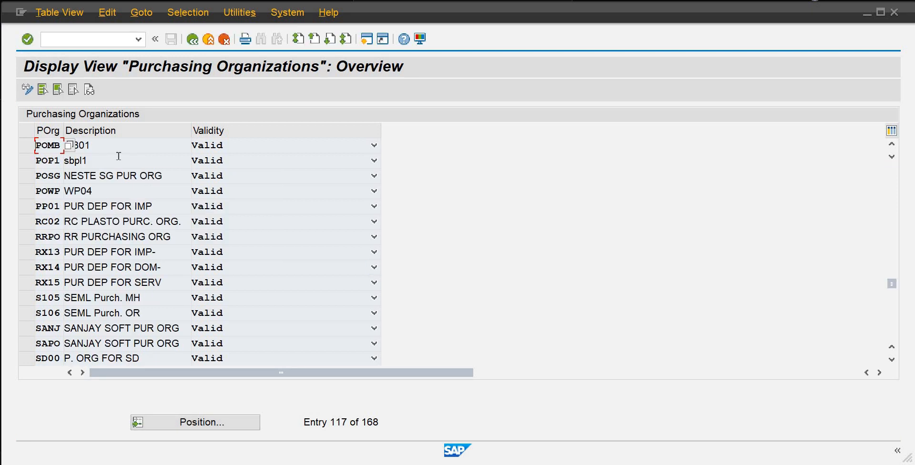
{"action": "left_click", "coordinate": [114, 157]}
{"action": "left_click", "coordinate": [192, 40]}
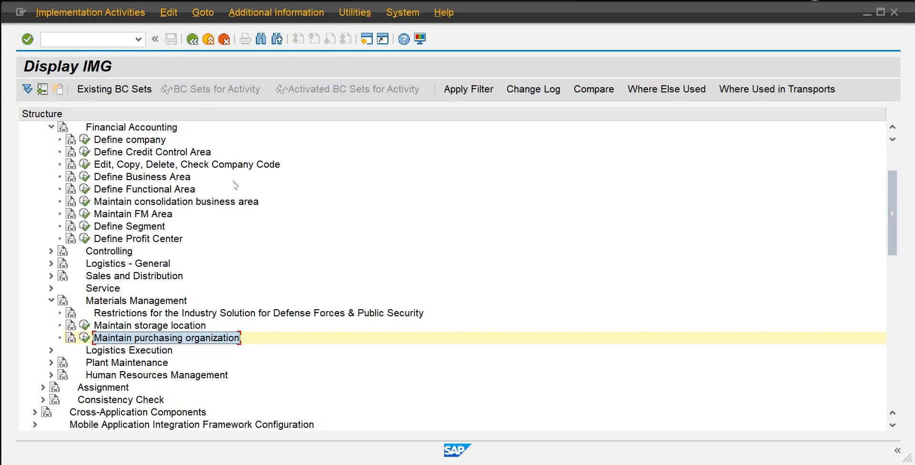
Step: Collapse the Materials Management and Definition nodes and expand the Assignment node under Enterprise Structure
{"action": "left_click", "coordinate": [52, 302]}
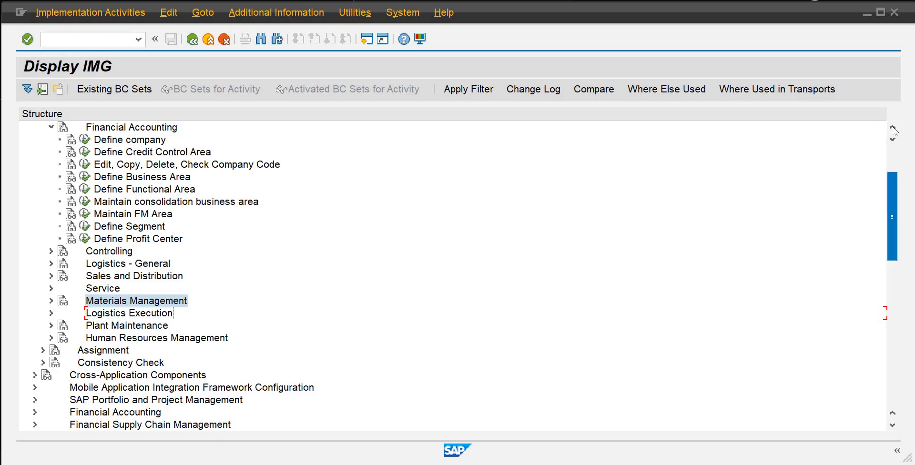
{"action": "scroll", "coordinate": [896, 157], "scroll_direction": "up", "scroll_amount": 2}
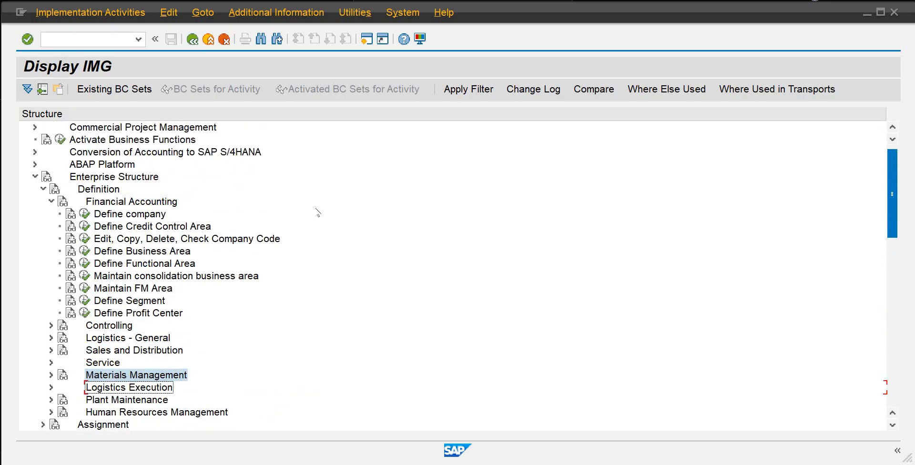
{"action": "left_click", "coordinate": [43, 189]}
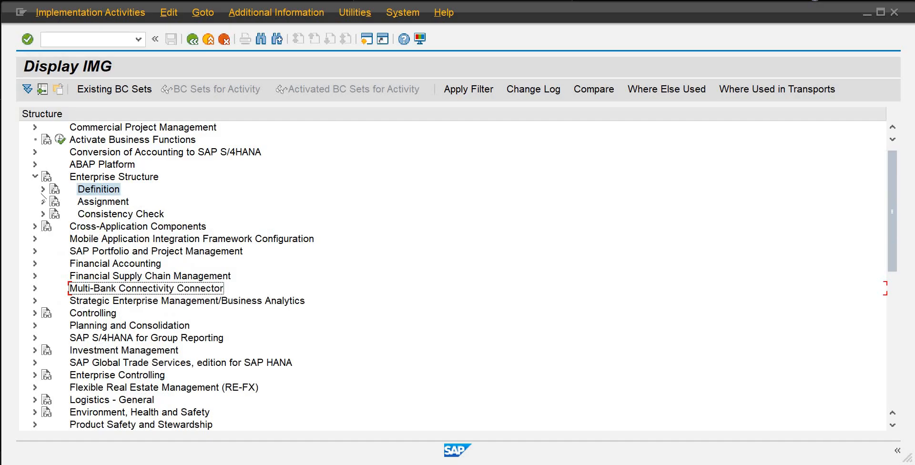
{"action": "left_click", "coordinate": [105, 204]}
{"action": "left_click", "coordinate": [43, 201]}
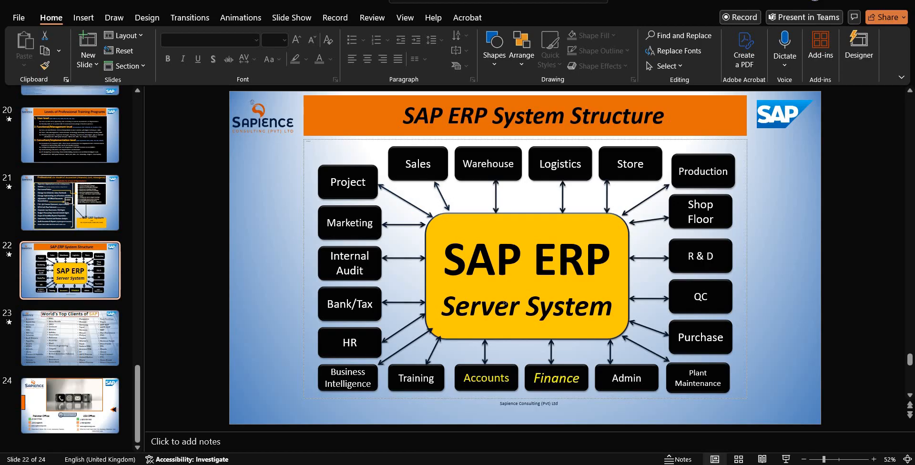
Step: Switch back to SAP and open the activity for assigning a company code to a company under Financial Accounting
{"action": "key", "text": "alt+Tab"}
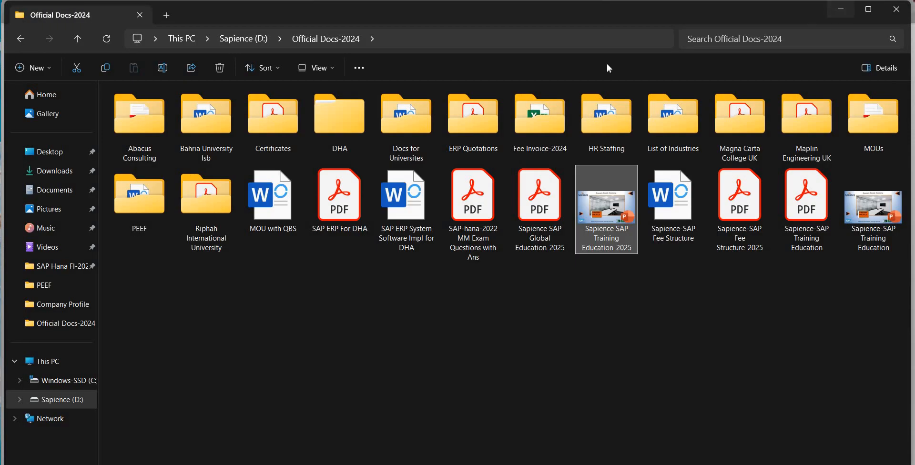
{"action": "left_click", "coordinate": [842, 9]}
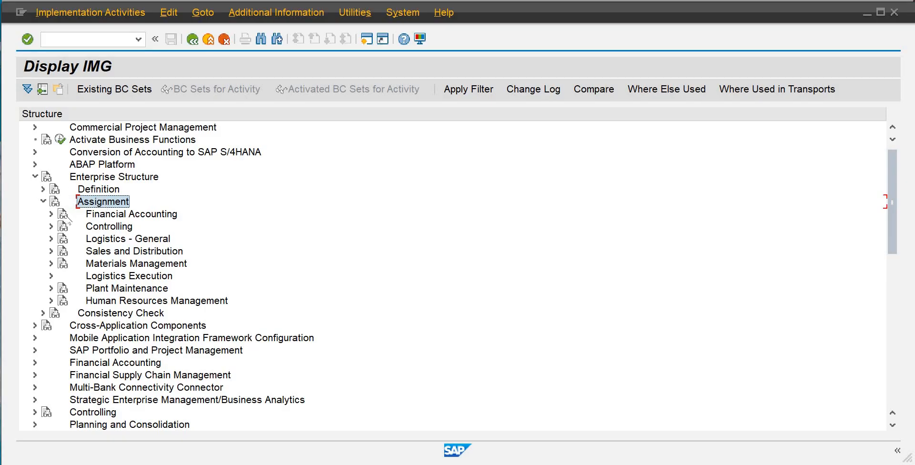
{"action": "left_click", "coordinate": [51, 214]}
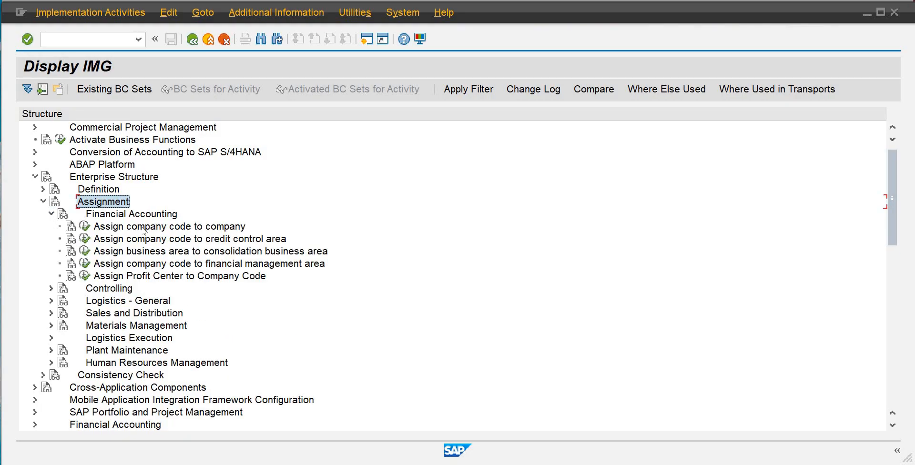
{"action": "left_click", "coordinate": [85, 226]}
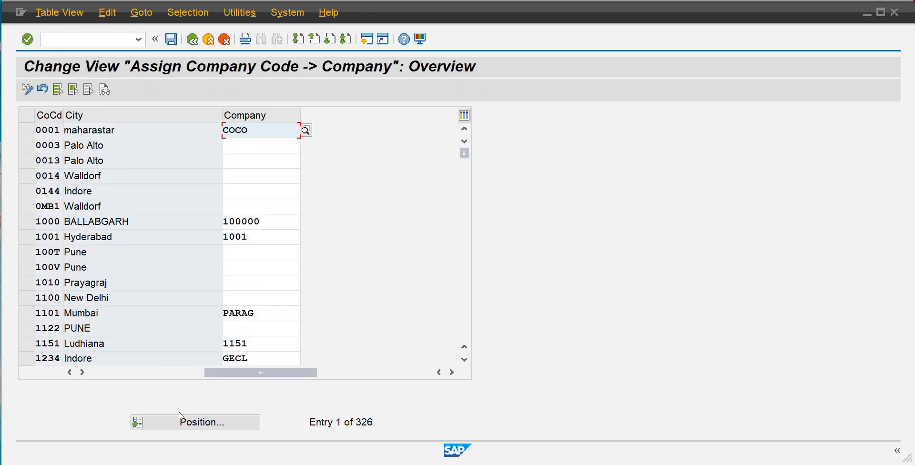
Step: Find company code MB01, assign it to company MB01, and save the assignment
{"action": "left_click", "coordinate": [178, 421]}
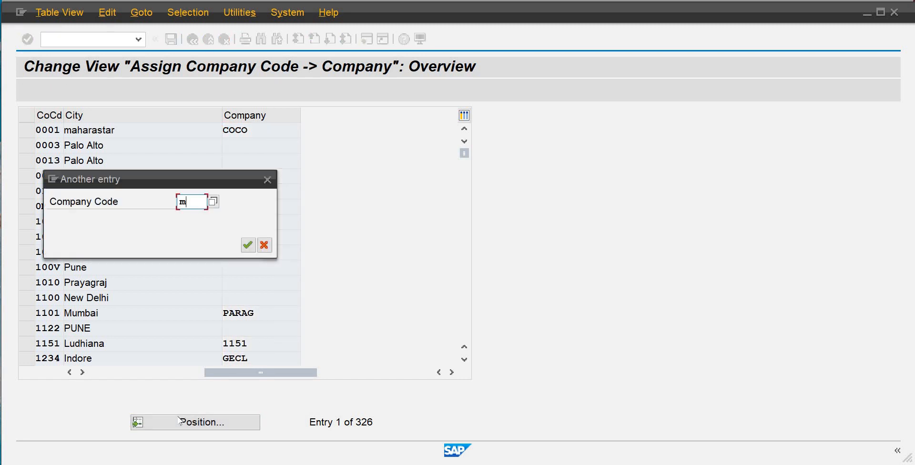
{"action": "type", "text": "mb01"}
{"action": "key", "text": "Return"}
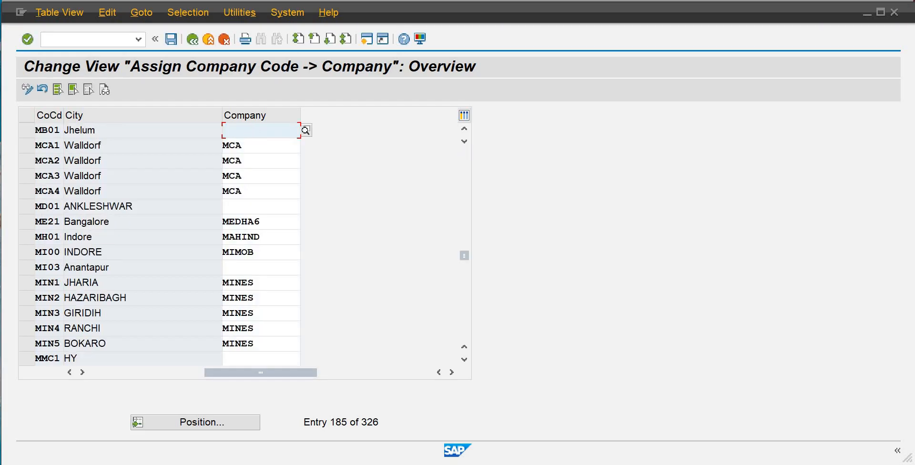
{"action": "type", "text": "mb01"}
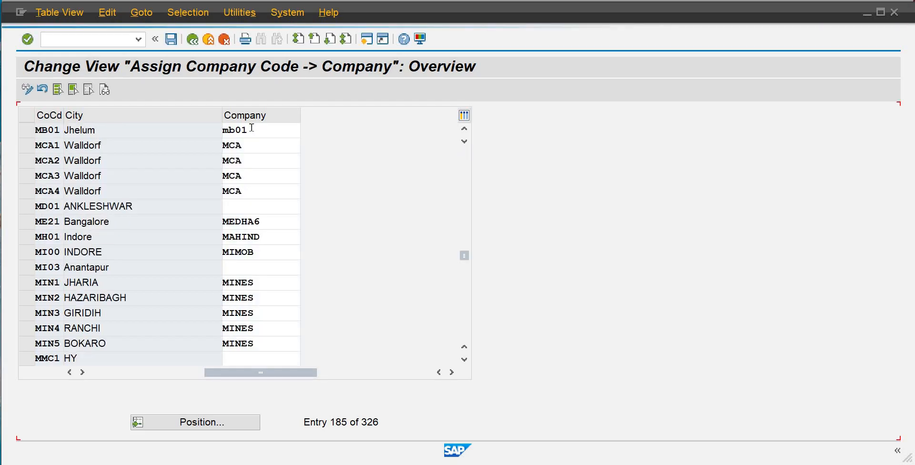
{"action": "key", "text": "Return"}
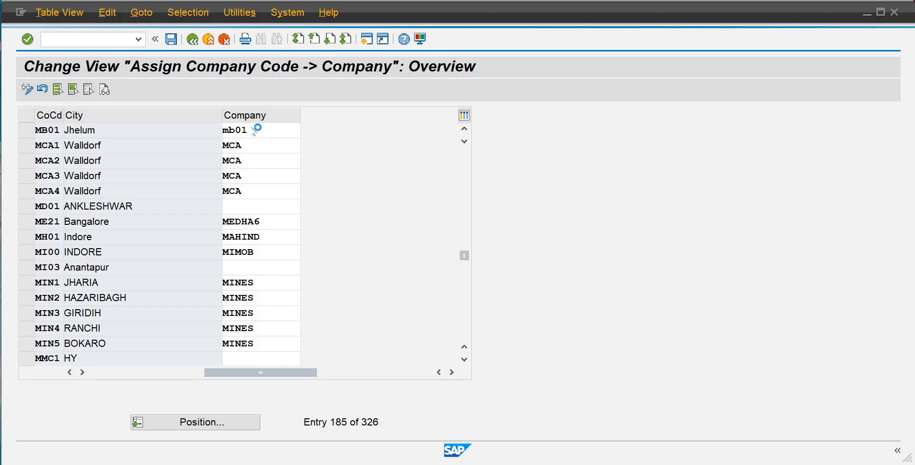
{"action": "key", "text": "ctrl+s"}
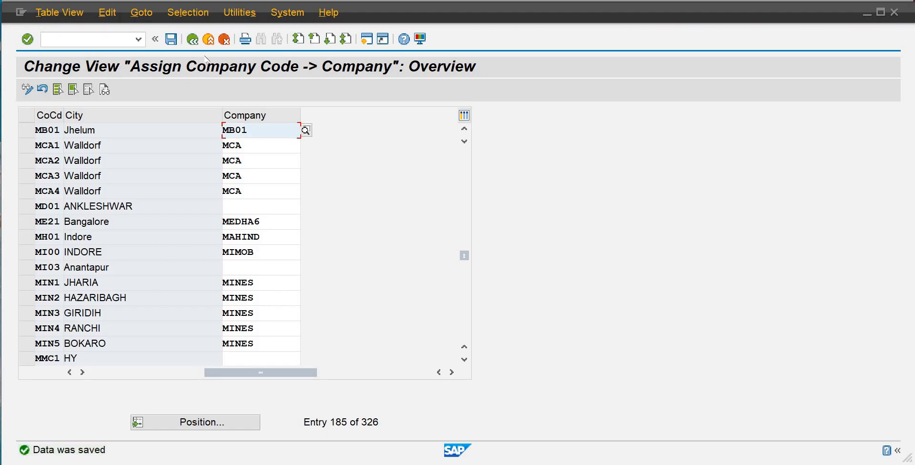
Step: Open the activity for assigning company codes to credit control areas under Financial Accounting and find company code MB01
{"action": "left_click", "coordinate": [193, 40]}
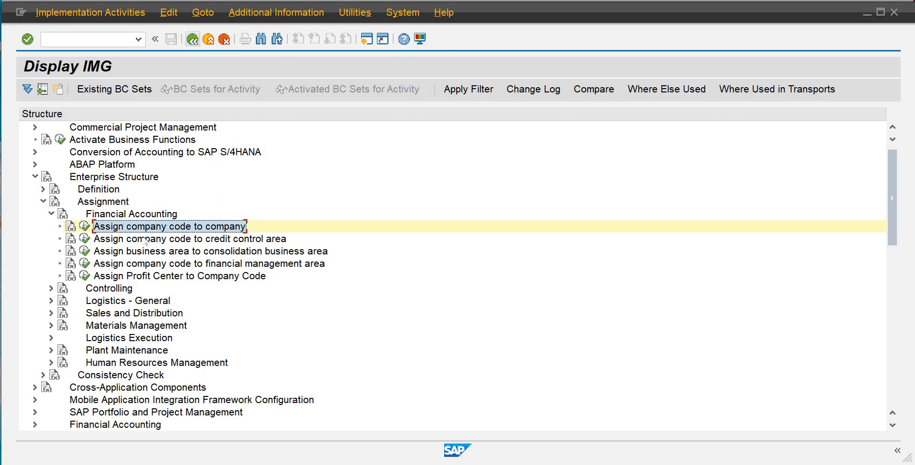
{"action": "left_click", "coordinate": [86, 238]}
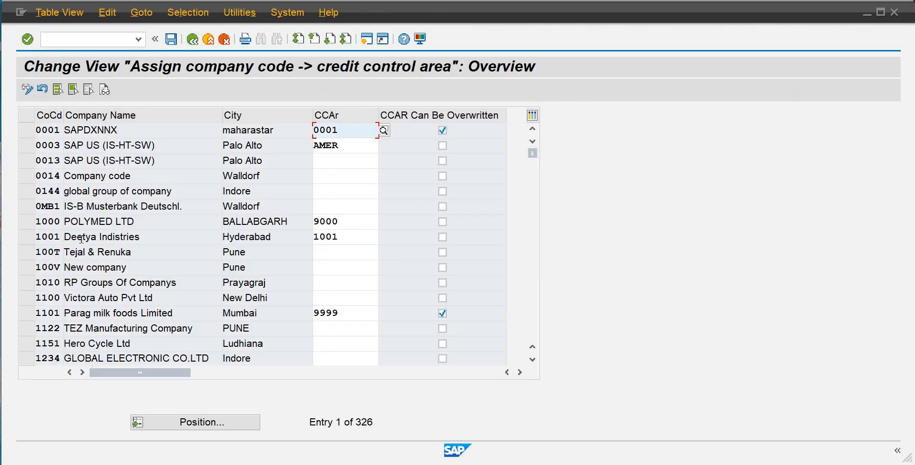
{"action": "left_click", "coordinate": [189, 422]}
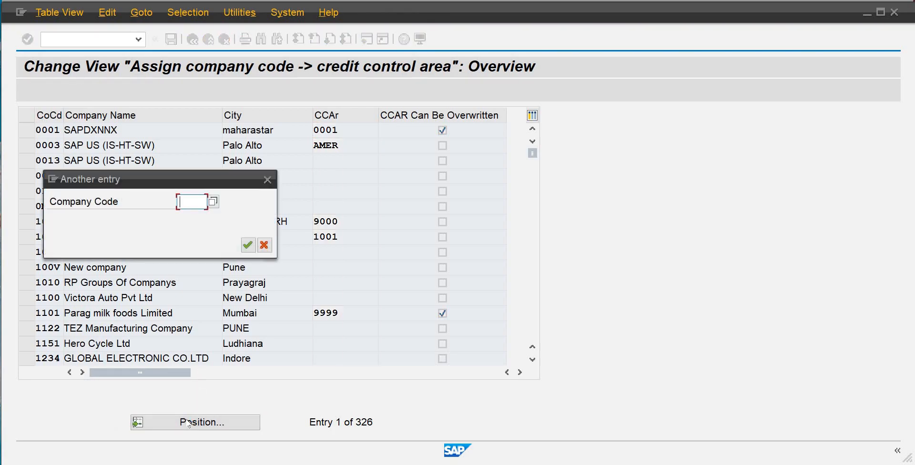
{"action": "type", "text": "mb01"}
{"action": "key", "text": "Return"}
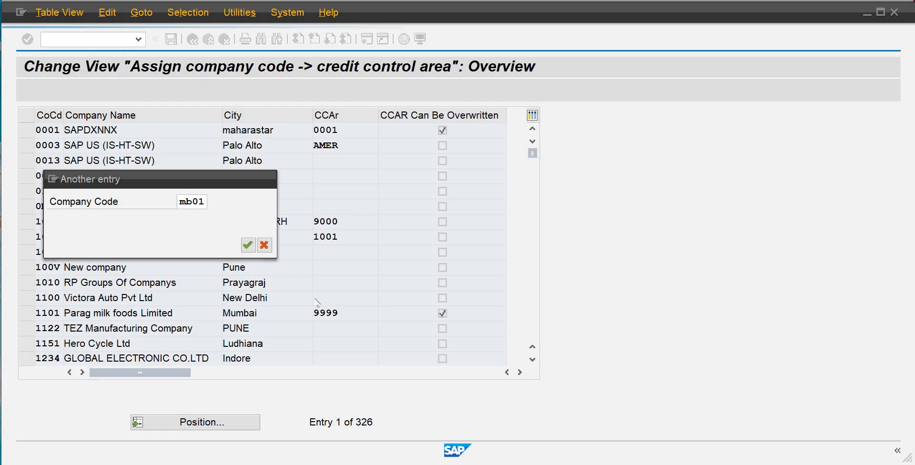
Step: Assign company code MB01 to credit control area CCAM, save the assignment, and return to the implementation guide structure
{"action": "type", "text": "ccam"}
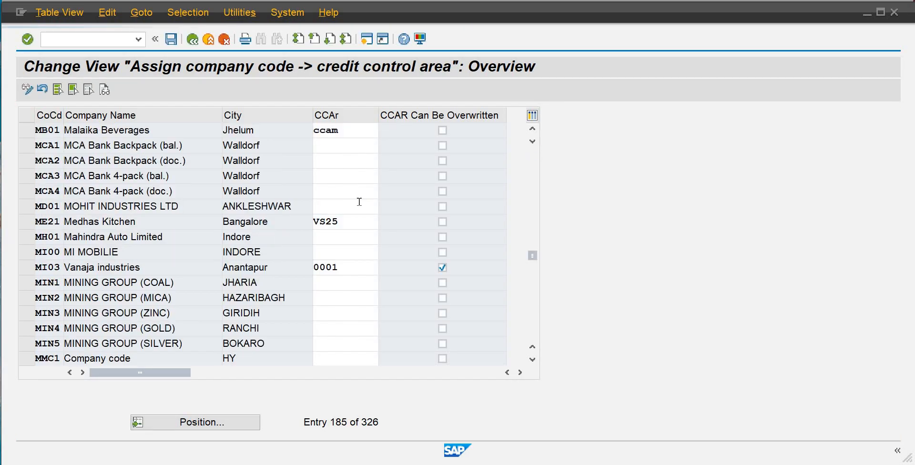
{"action": "key", "text": "Return"}
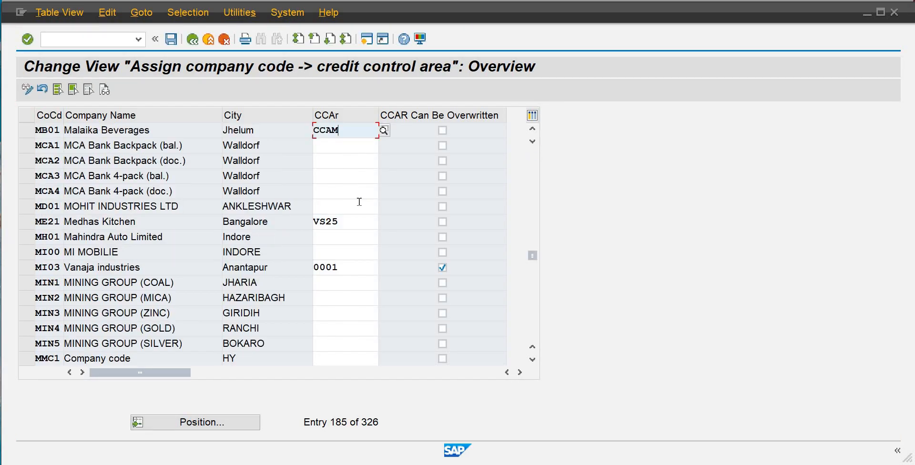
{"action": "key", "text": "ctrl+s"}
{"action": "left_click", "coordinate": [193, 39]}
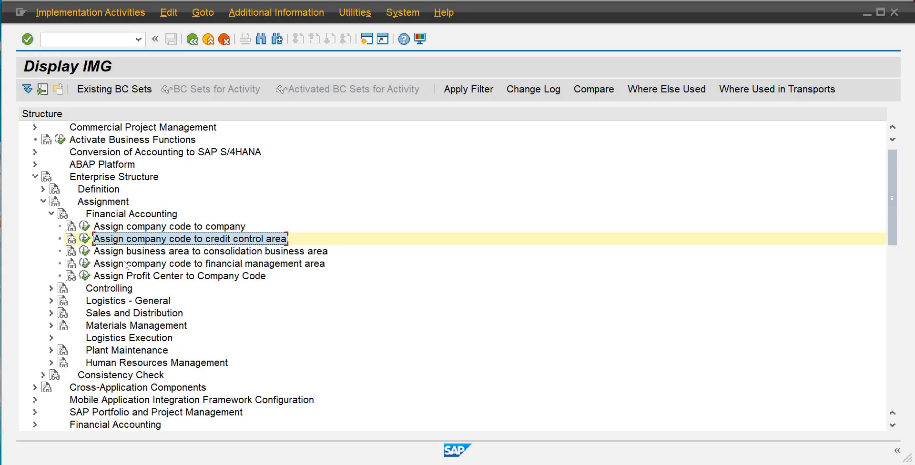
Step: Open the activity for assigning company codes to financial management areas and find company code MB01
{"action": "left_click", "coordinate": [85, 263]}
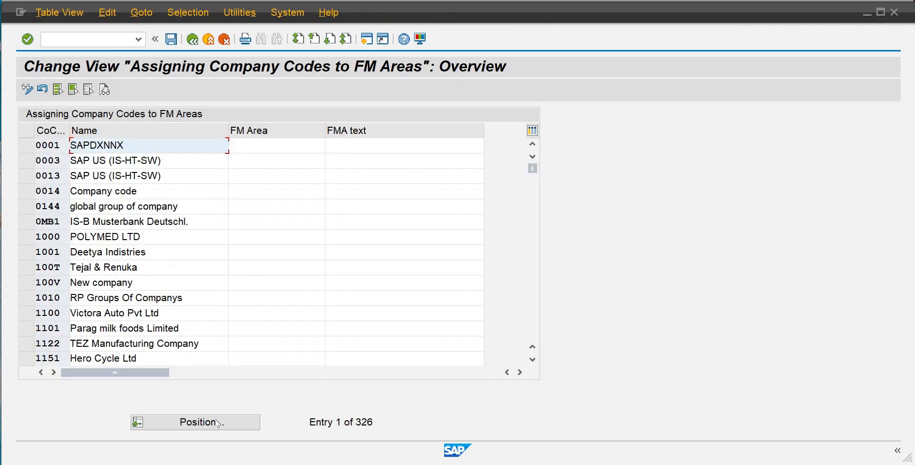
{"action": "left_click", "coordinate": [217, 423]}
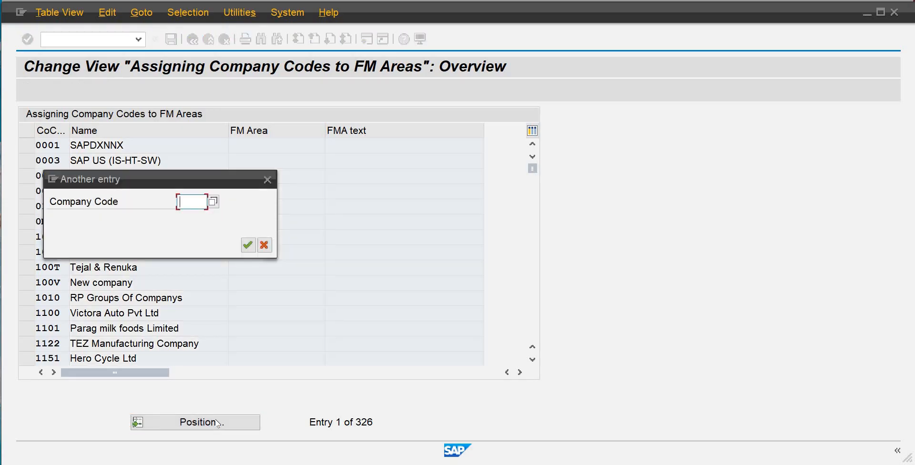
{"action": "type", "text": "mb01"}
{"action": "key", "text": "Return"}
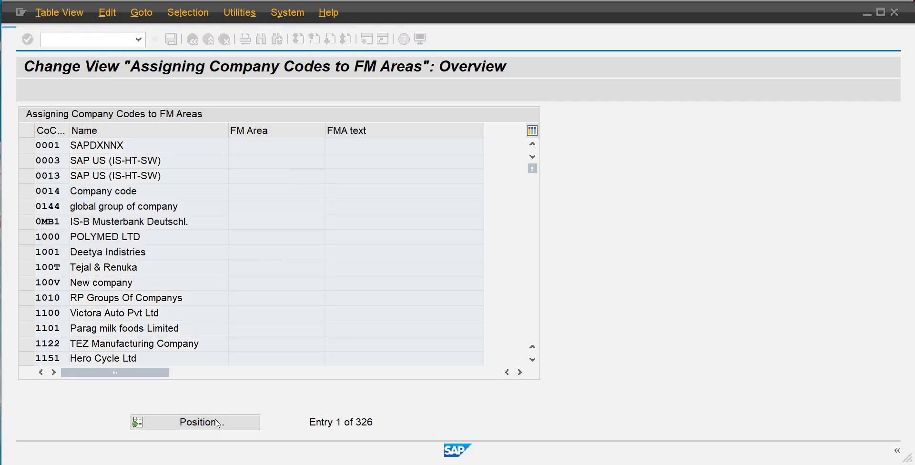
Step: Assign company code MB01 to FM area FMMB, save the assignment, and return to the implementation guide structure
{"action": "left_click", "coordinate": [263, 141]}
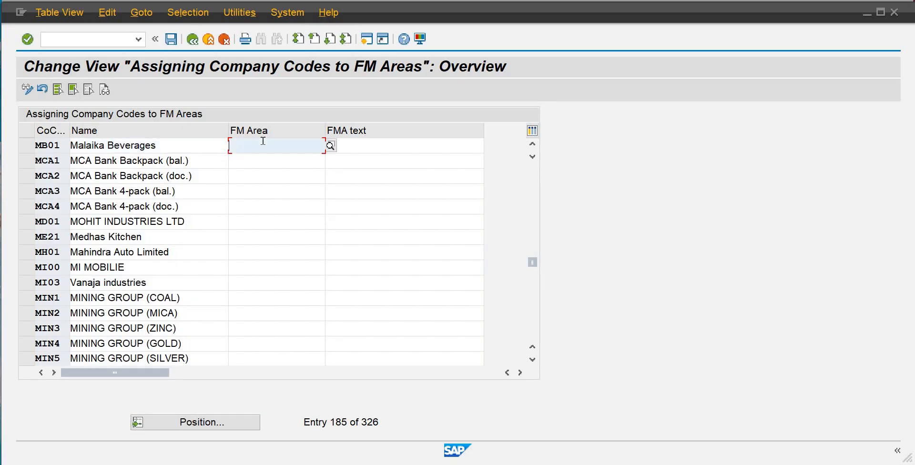
{"action": "type", "text": "fmmb"}
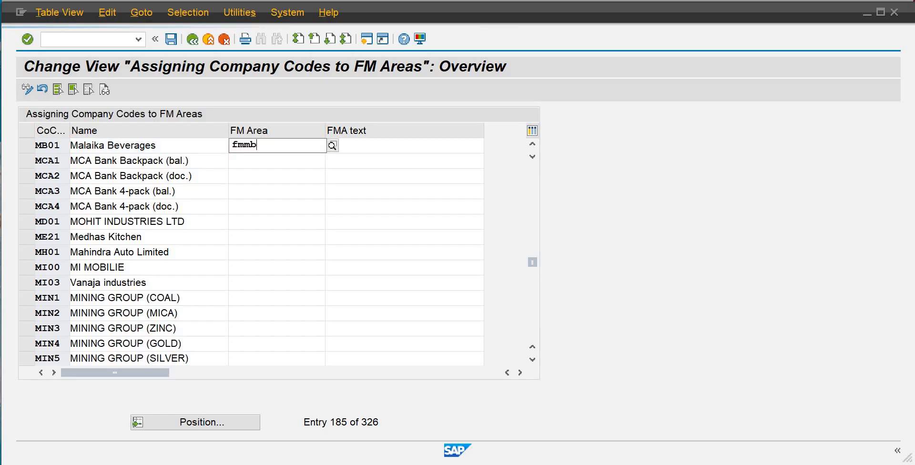
{"action": "key", "text": "Return"}
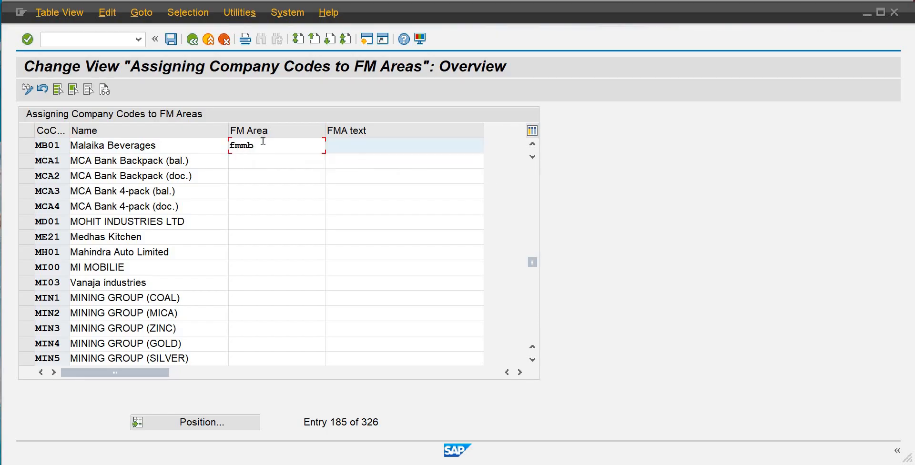
{"action": "left_click", "coordinate": [263, 141]}
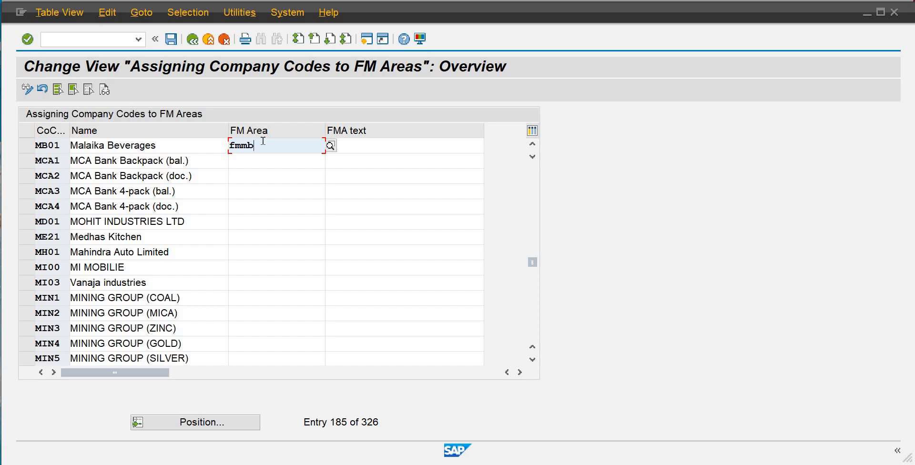
{"action": "key", "text": "BackSpace"}
{"action": "key", "text": "BackSpace"}
{"action": "type", "text": "fmmb"}
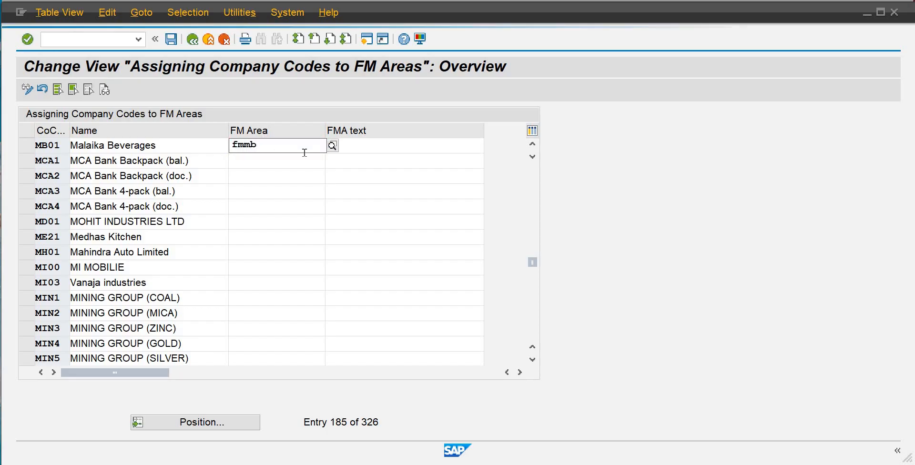
{"action": "left_click", "coordinate": [301, 173]}
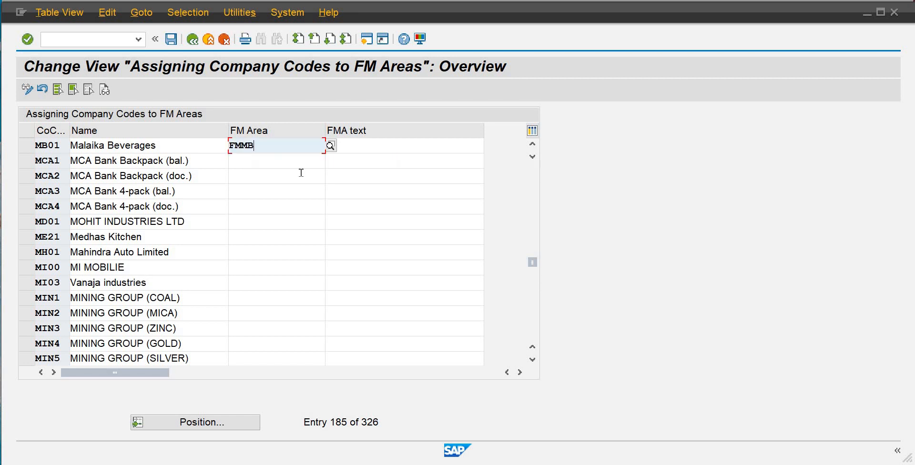
{"action": "key", "text": "Return"}
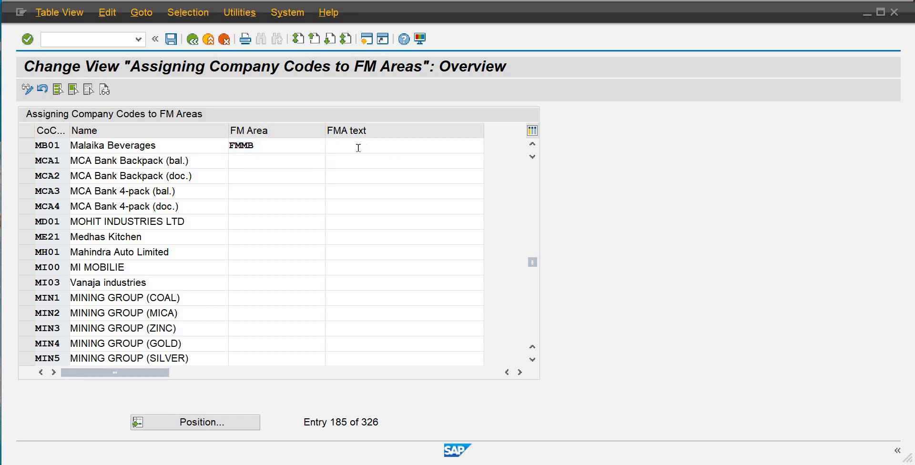
{"action": "left_click", "coordinate": [171, 39]}
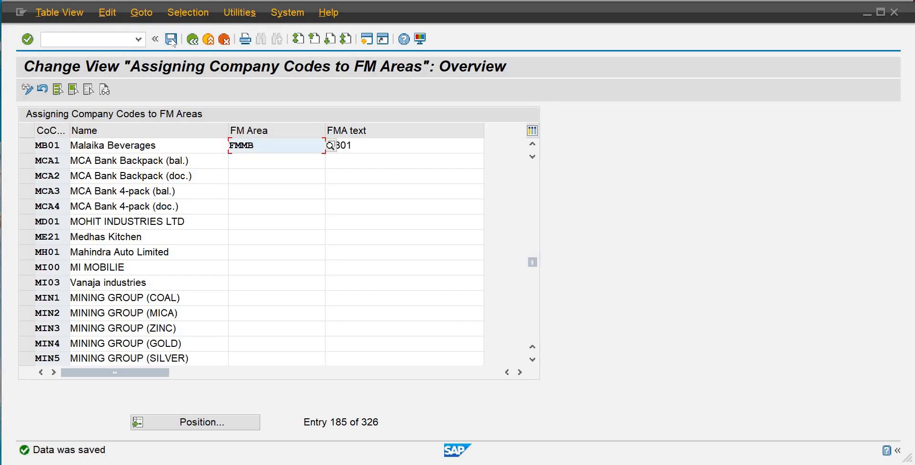
{"action": "left_click", "coordinate": [171, 40]}
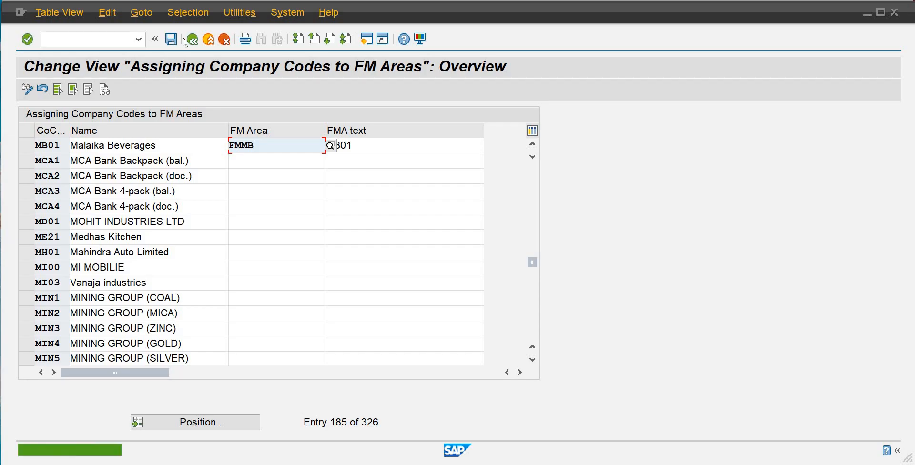
{"action": "left_click", "coordinate": [193, 40]}
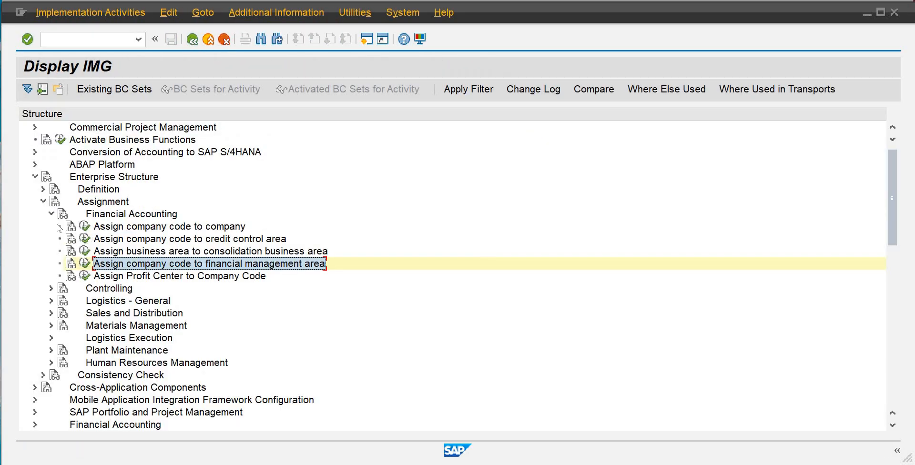
Step: Collapse the Financial Accounting assignments and open the activity for assigning a plant to a company code under Logistics - General
{"action": "left_click", "coordinate": [52, 215]}
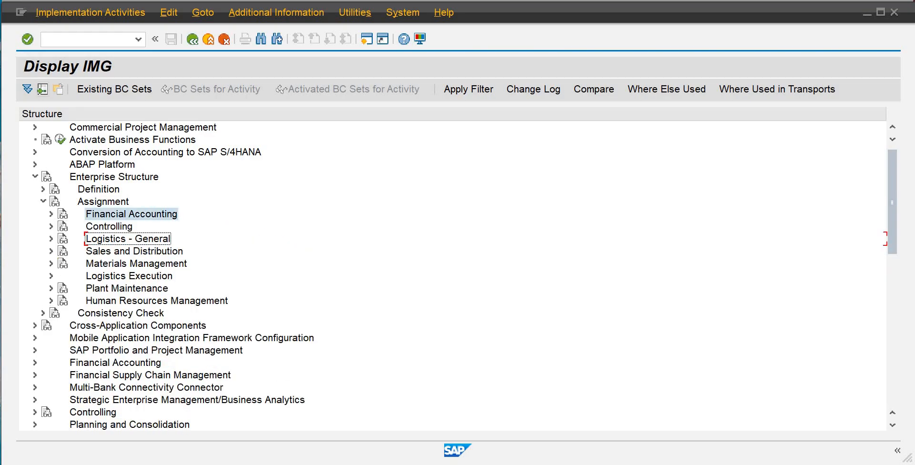
{"action": "key", "text": "alt+Tab"}
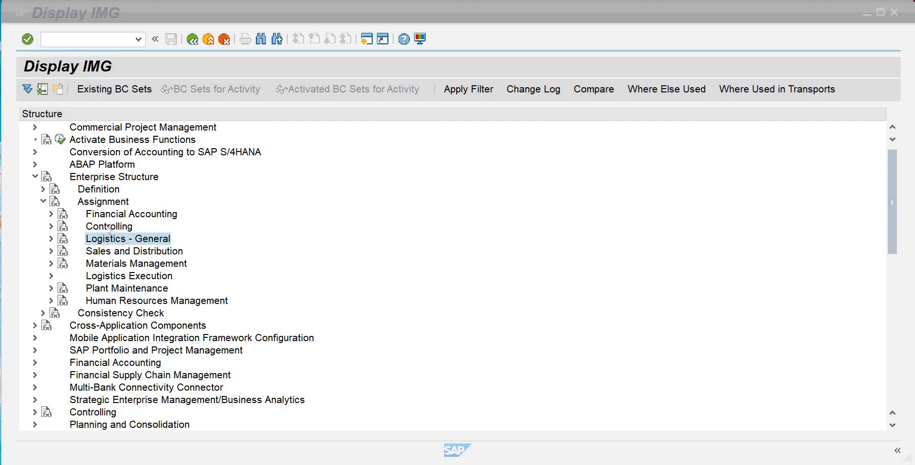
{"action": "left_click", "coordinate": [52, 239]}
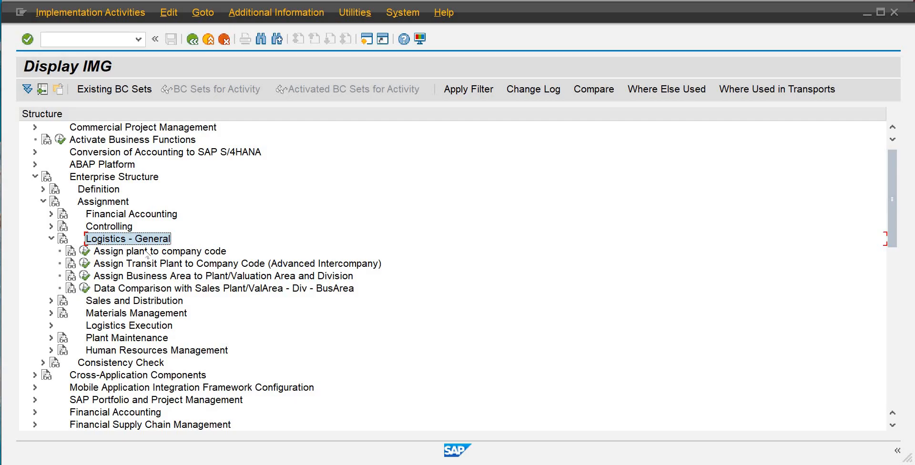
{"action": "left_click", "coordinate": [84, 251]}
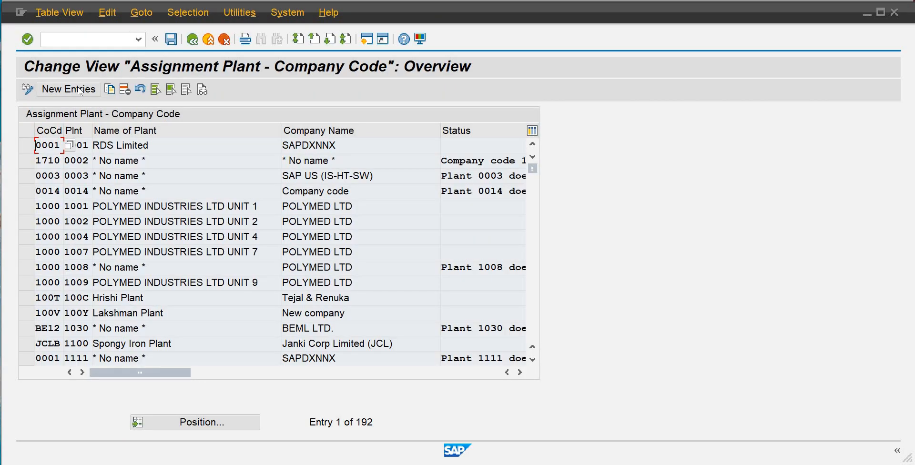
Step: Add a new entry assigning plant PLM1 to company code MB01, save it, and return to the implementation guide structure
{"action": "left_click", "coordinate": [70, 90]}
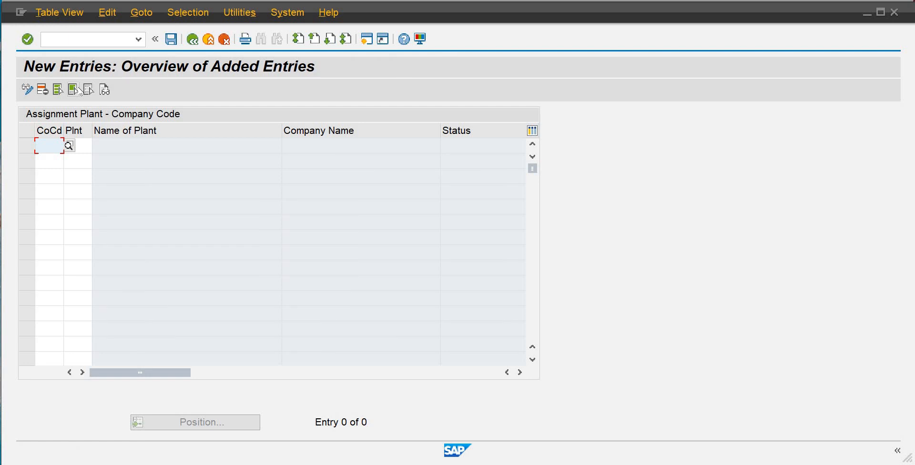
{"action": "type", "text": "m"}
{"action": "type", "text": "01"}
{"action": "key", "text": "Tab"}
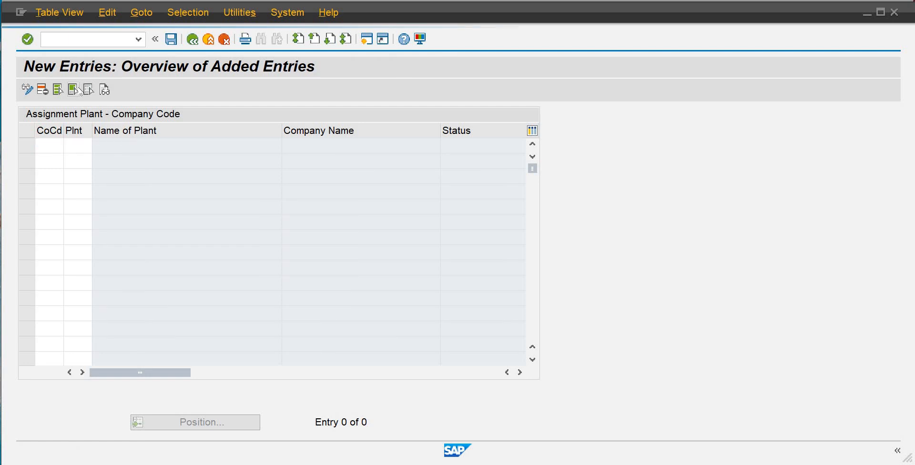
{"action": "type", "text": "plm1"}
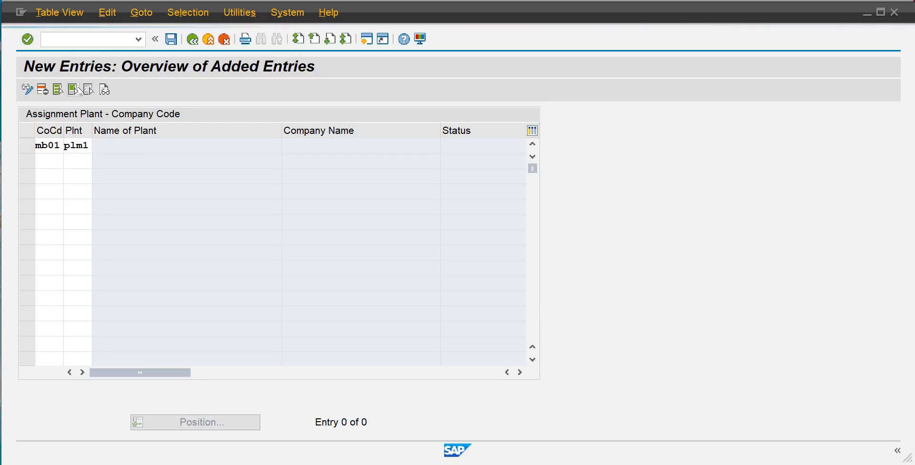
{"action": "key", "text": "Return"}
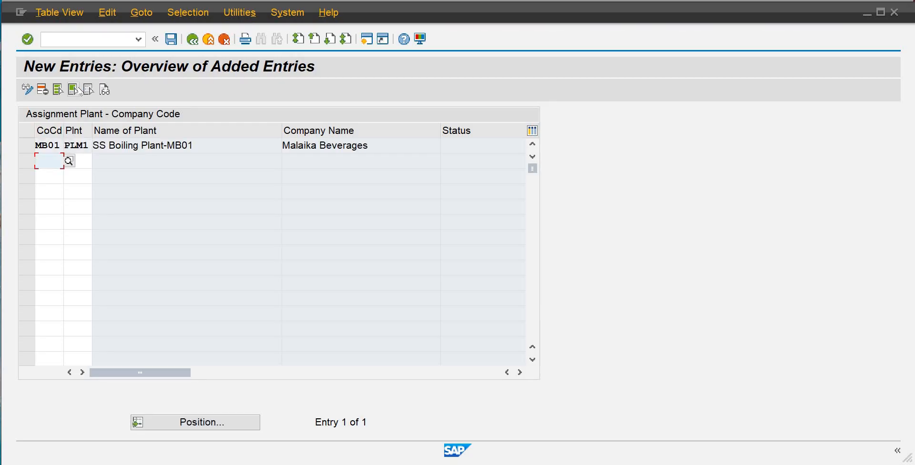
{"action": "key", "text": "ctrl+s"}
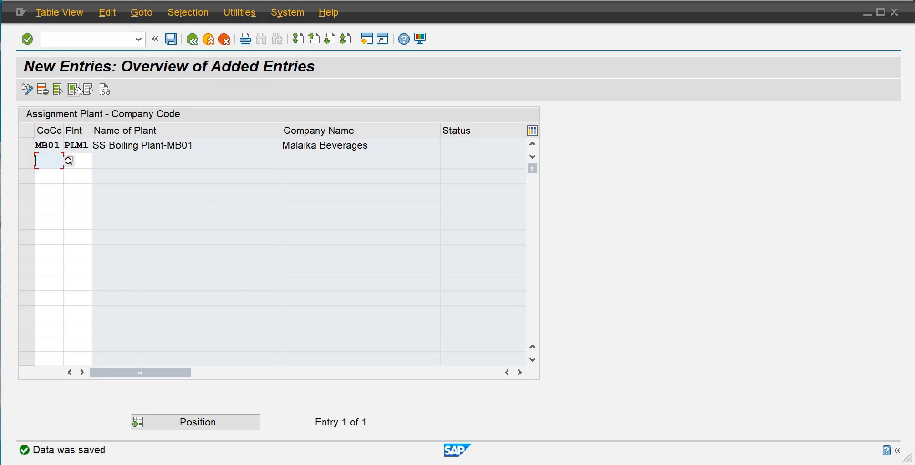
{"action": "key", "text": "XF86AudioRaiseVolume"}
{"action": "left_click", "coordinate": [192, 39]}
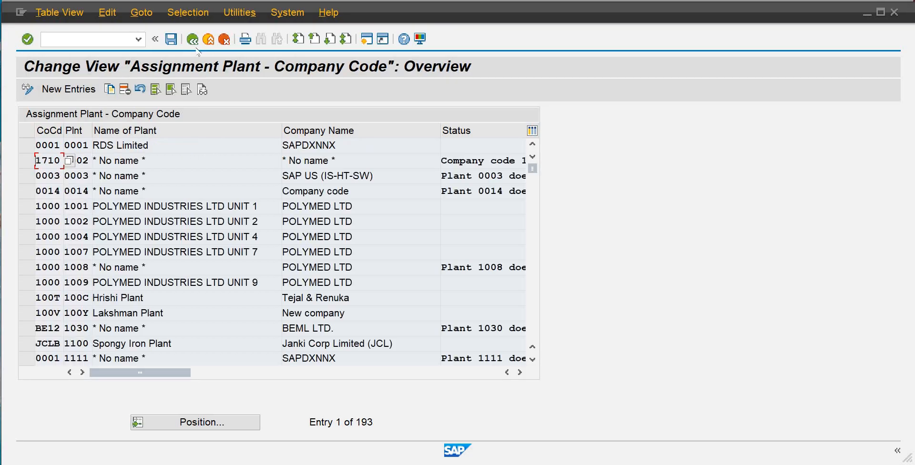
{"action": "left_click", "coordinate": [193, 40]}
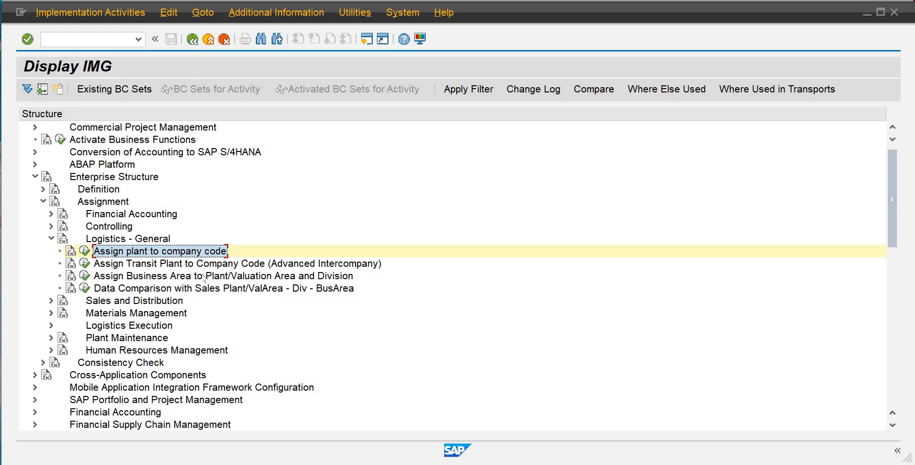
Step: Collapse Logistics - General, open the activity for assigning a purchasing organization to a company code under Materials Management, and find purchasing organization POMB
{"action": "left_click", "coordinate": [52, 238]}
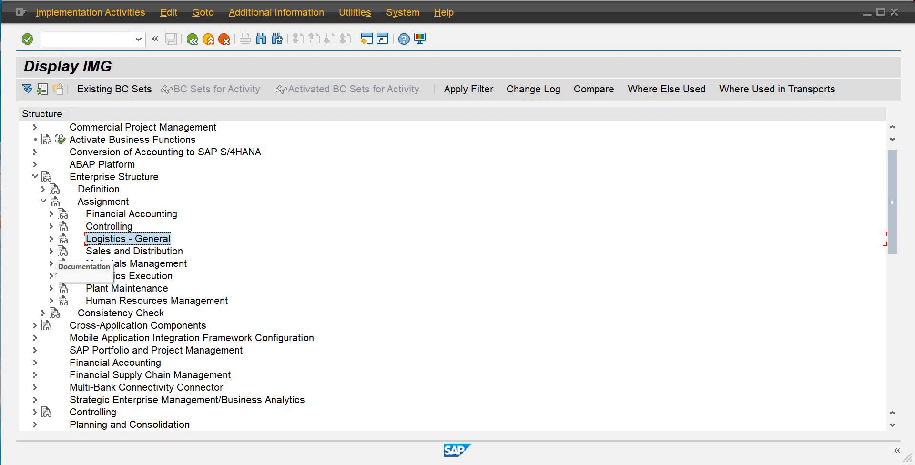
{"action": "left_click", "coordinate": [52, 263]}
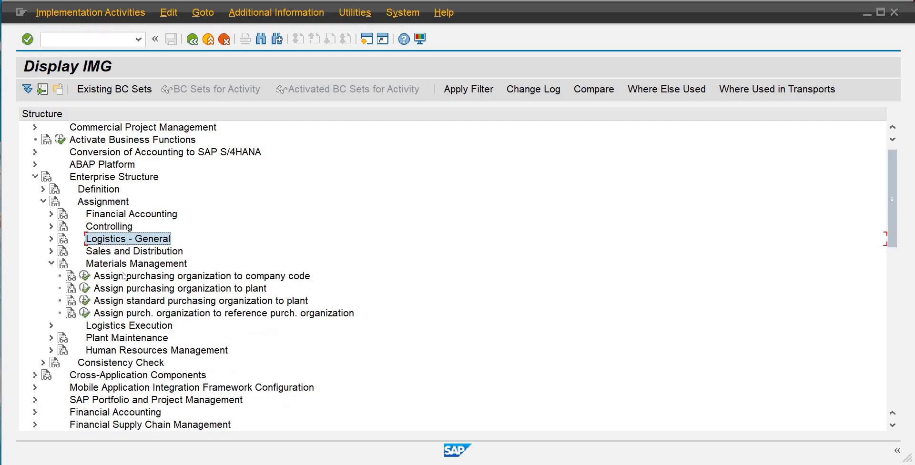
{"action": "left_click", "coordinate": [84, 276]}
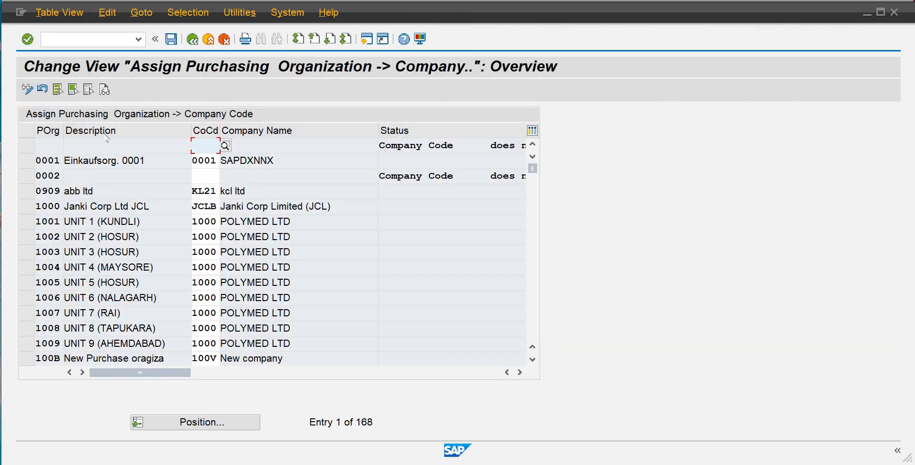
{"action": "left_click", "coordinate": [200, 422]}
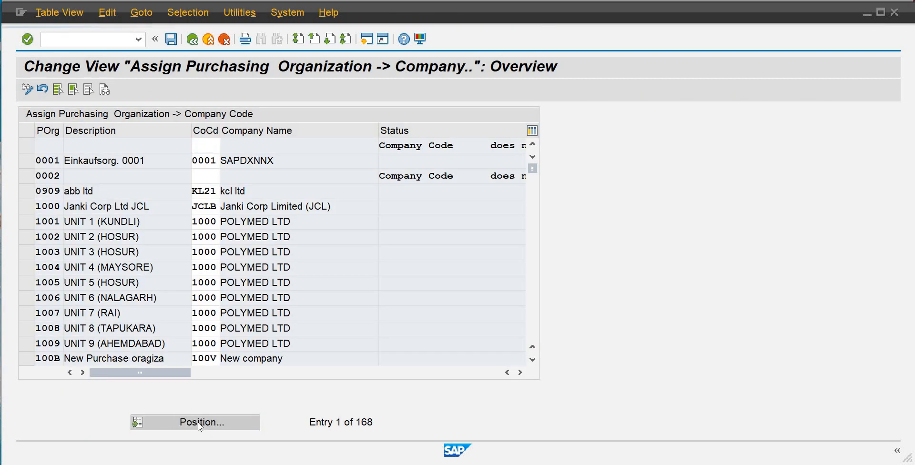
{"action": "type", "text": "pomb"}
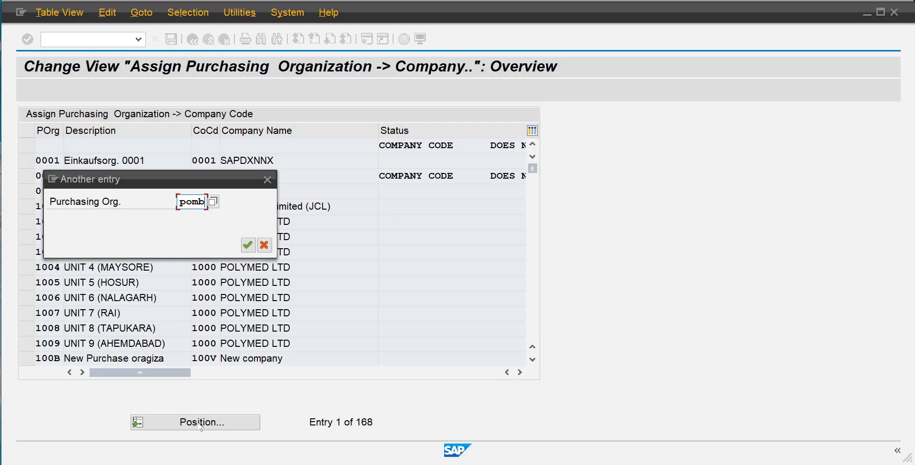
{"action": "key", "text": "Return"}
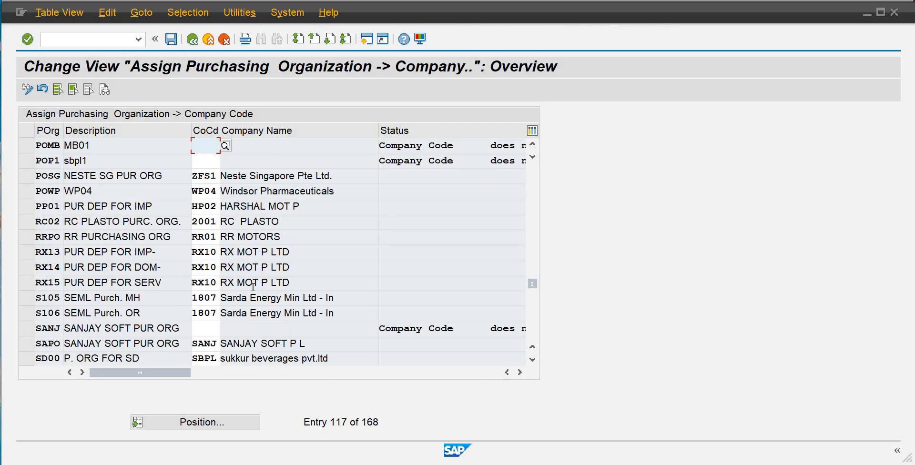
Step: Assign company code MB01 to purchasing organization POMB, save the assignment, and return to the implementation guide structure
{"action": "type", "text": "mb01"}
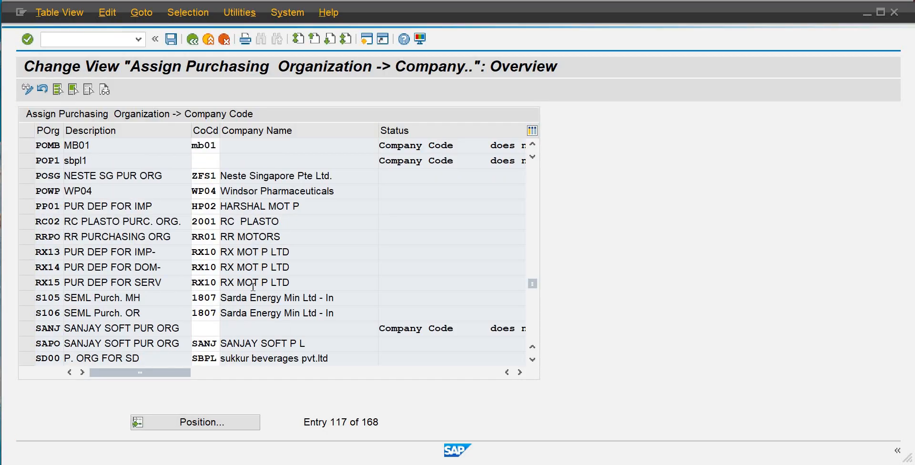
{"action": "key", "text": "Return"}
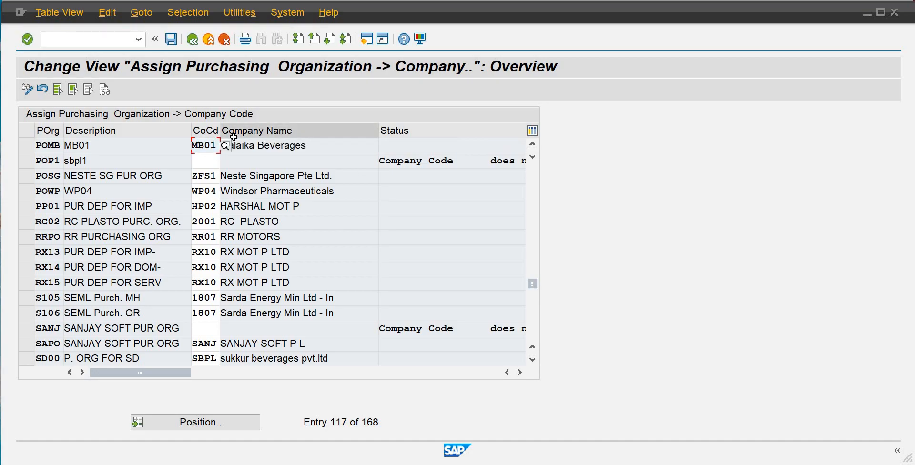
{"action": "left_click", "coordinate": [171, 38]}
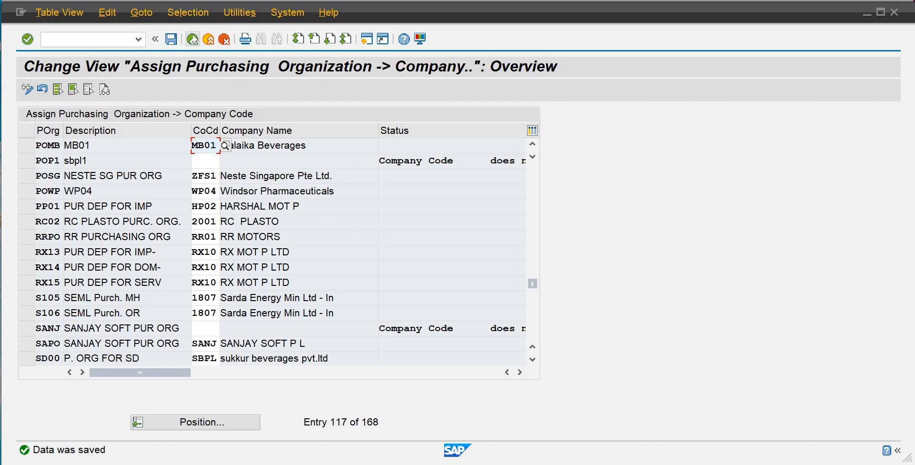
{"action": "left_click", "coordinate": [193, 39]}
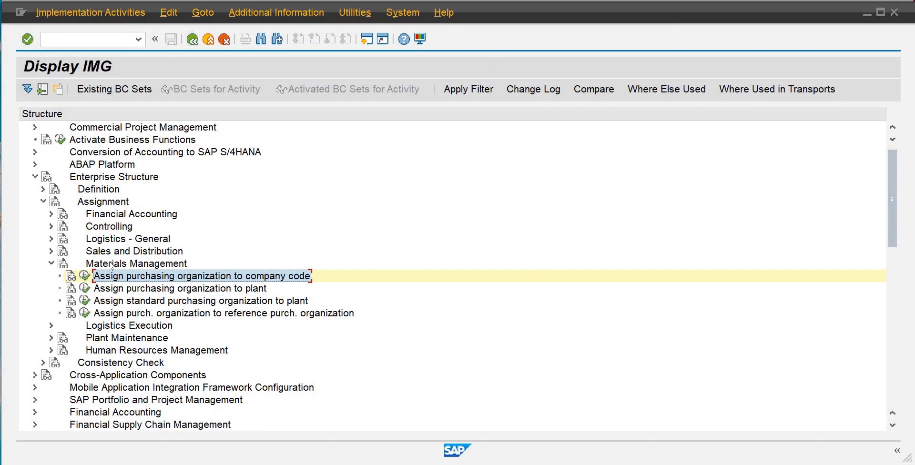
Step: Add a new entry for POMB in the activity for assigning a purchasing organization to a plant, save it, and return to the implementation guide
{"action": "left_click", "coordinate": [85, 288]}
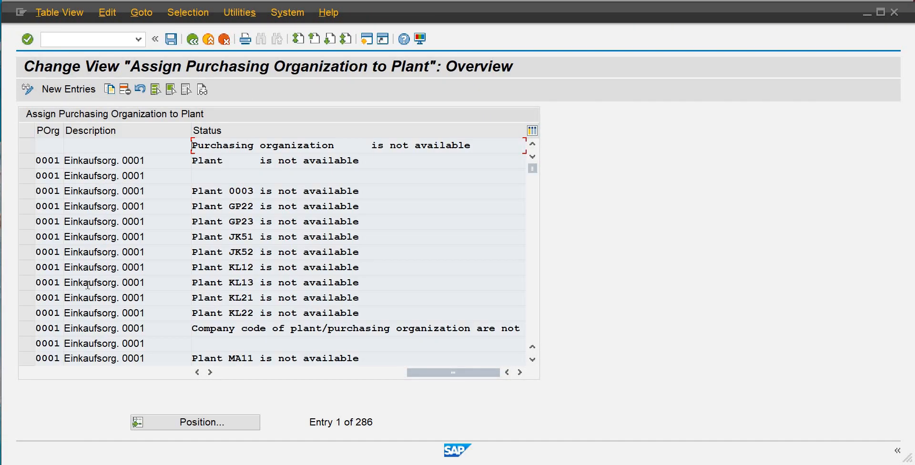
{"action": "left_click", "coordinate": [93, 90]}
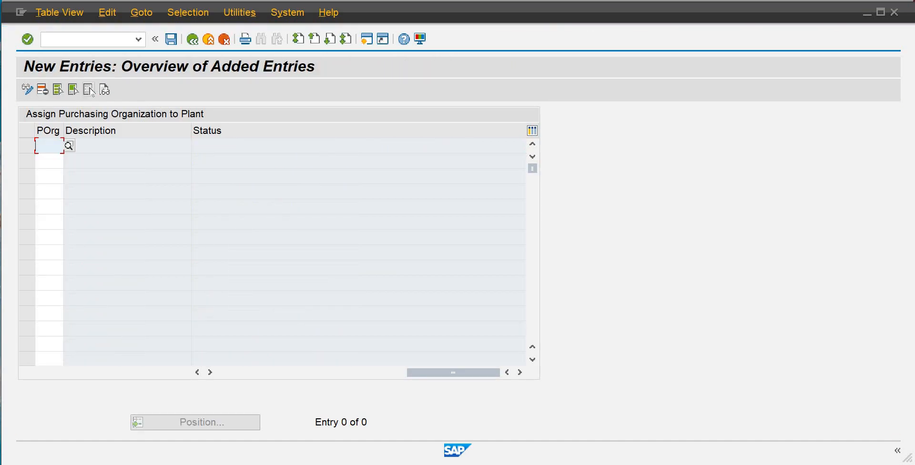
{"action": "type", "text": "Pomb"}
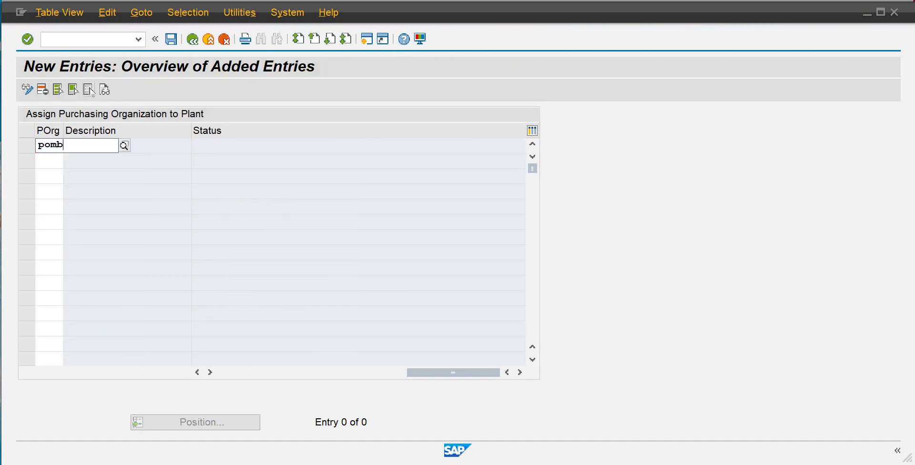
{"action": "key", "text": "Return"}
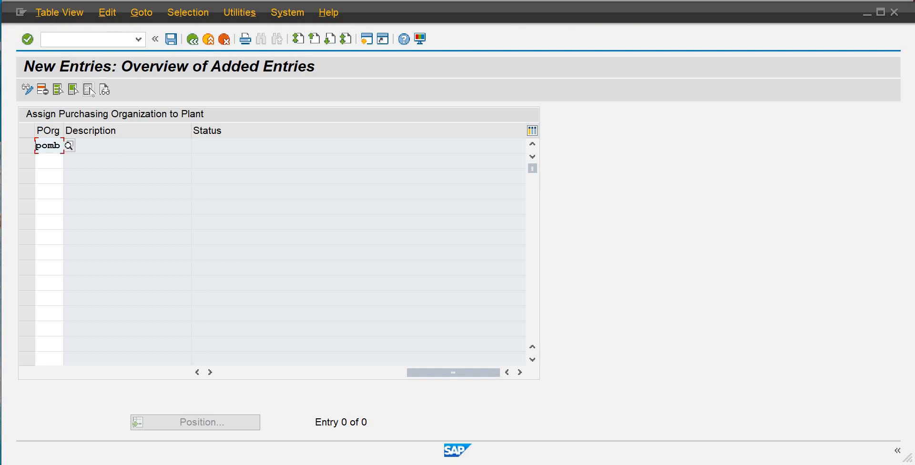
{"action": "key", "text": "Return"}
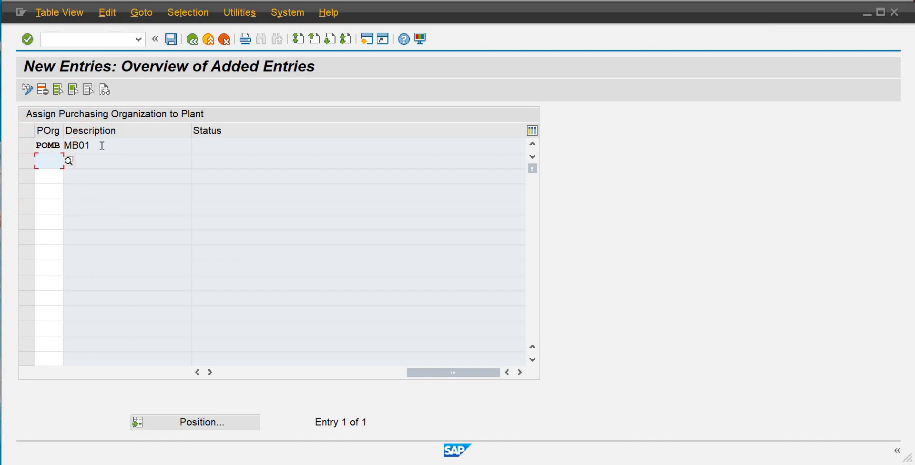
{"action": "key", "text": "ctrl+s"}
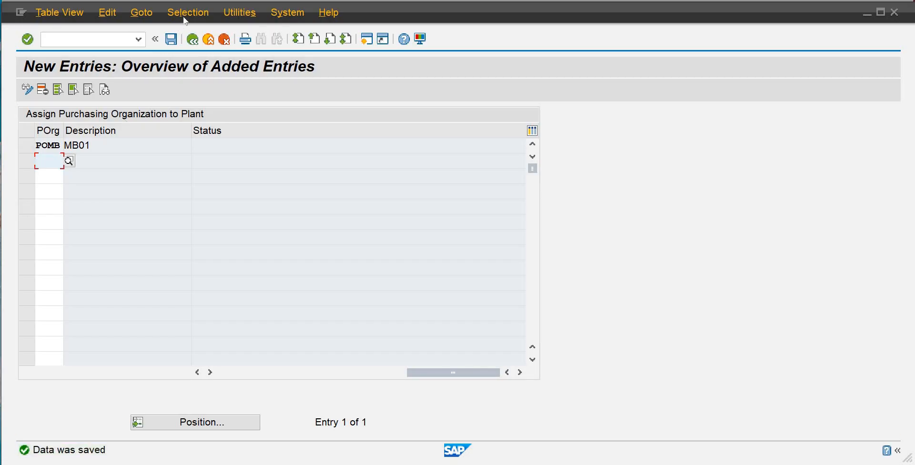
{"action": "left_click", "coordinate": [193, 40]}
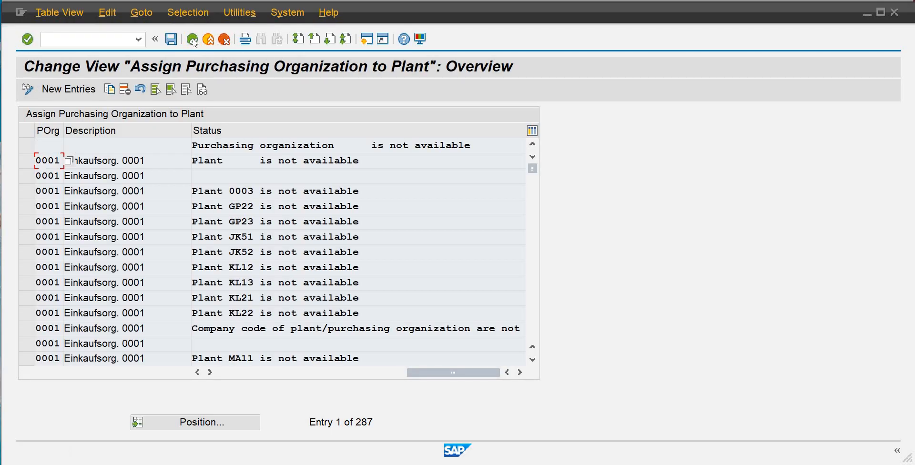
{"action": "left_click", "coordinate": [193, 40]}
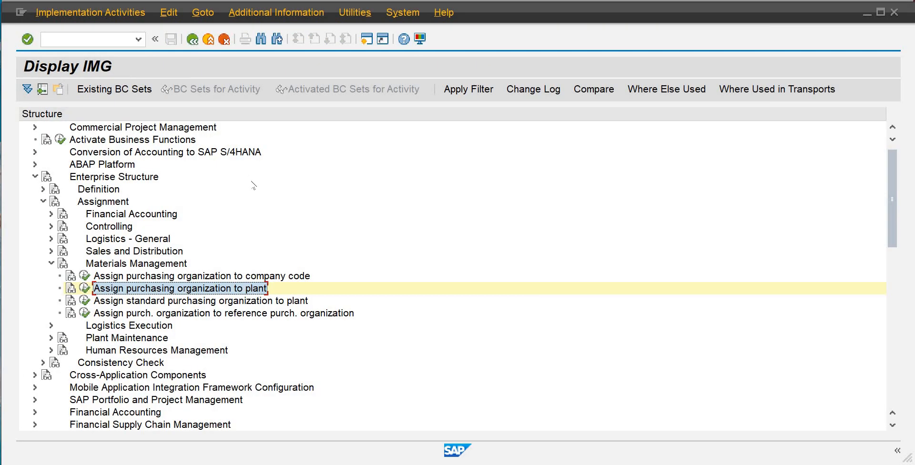
Step: Collapse the Assignment and Enterprise Structure nodes and switch to the Word document listing the basic SAP configuration topics
{"action": "left_click", "coordinate": [43, 201]}
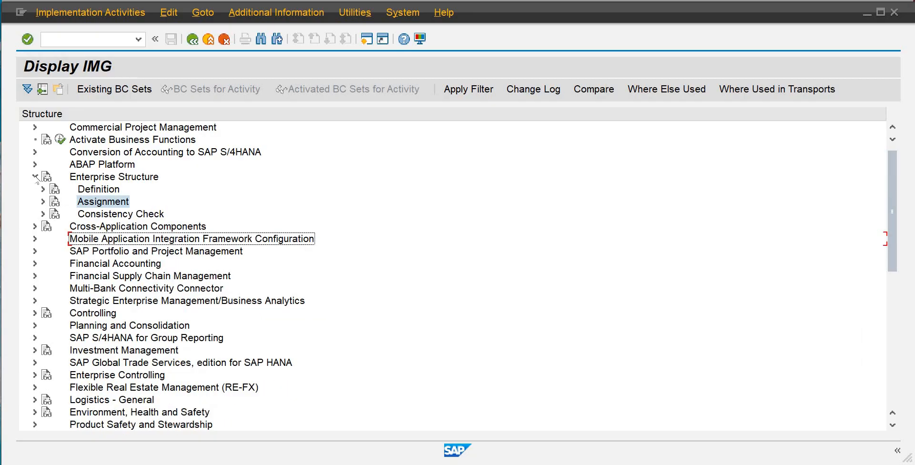
{"action": "left_click", "coordinate": [36, 178]}
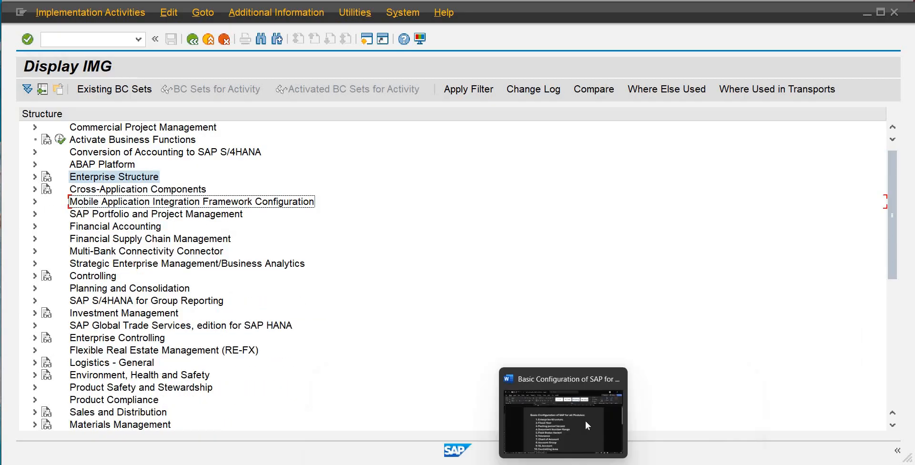
{"action": "left_click", "coordinate": [588, 416]}
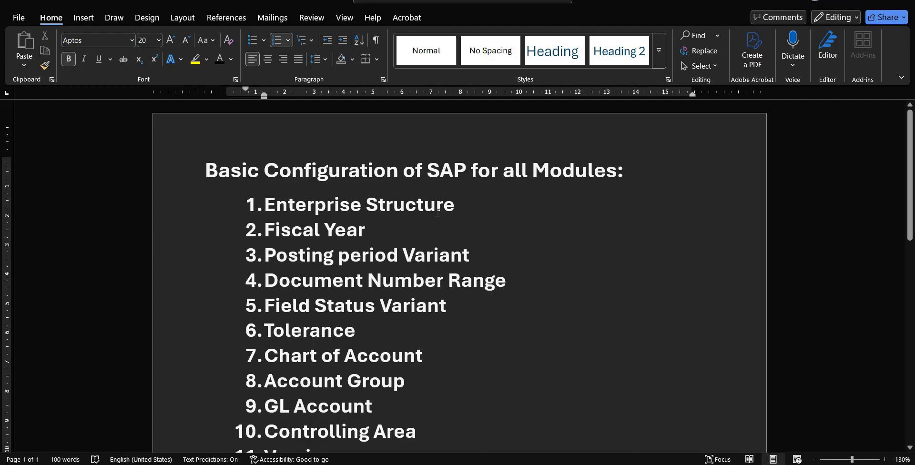
Step: Change the font color of the list item Enterprise Structure to dark orange
{"action": "triple_click", "coordinate": [465, 216]}
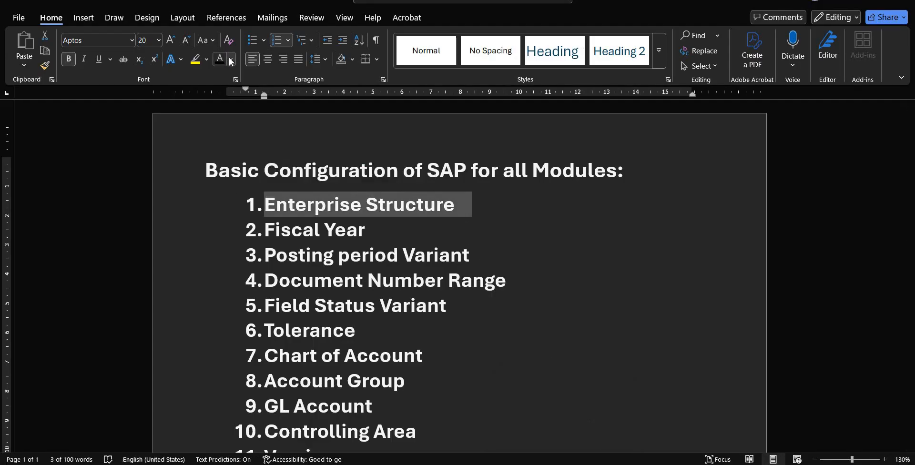
{"action": "left_click", "coordinate": [231, 59]}
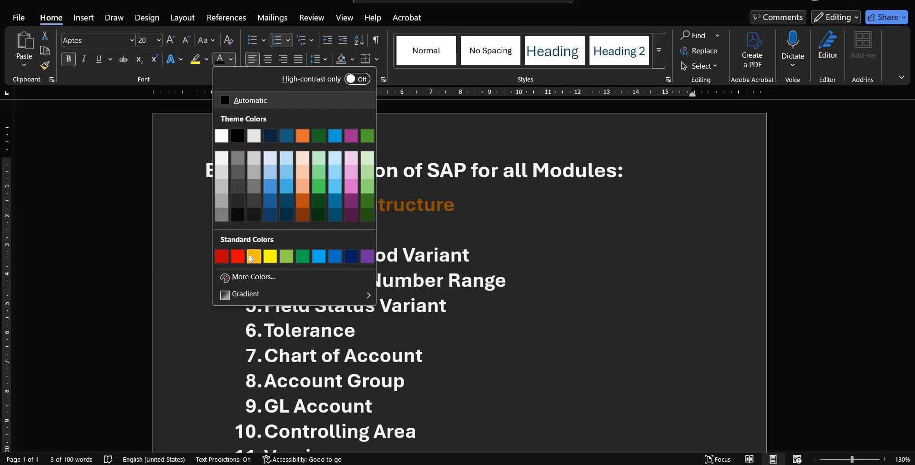
{"action": "left_click", "coordinate": [302, 200]}
{"action": "left_click", "coordinate": [373, 224]}
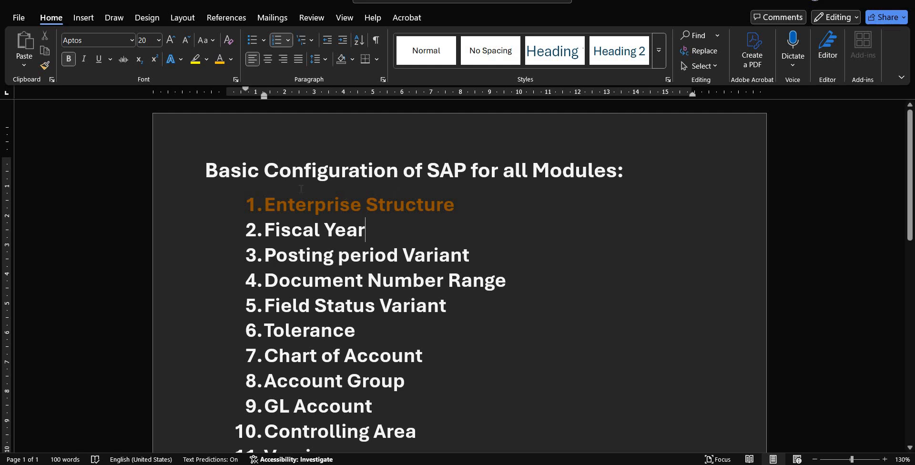
Step: Set the font color of the list item Enterprise Structure to light blue
{"action": "triple_click", "coordinate": [468, 196]}
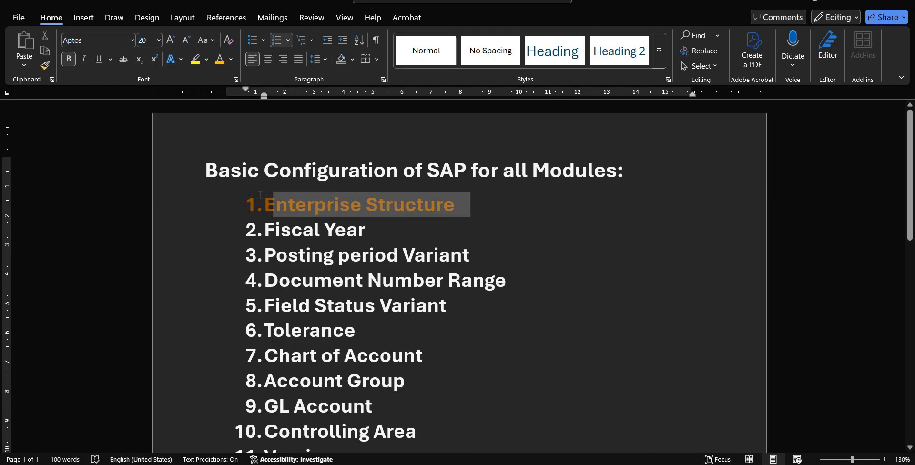
{"action": "left_click", "coordinate": [232, 62]}
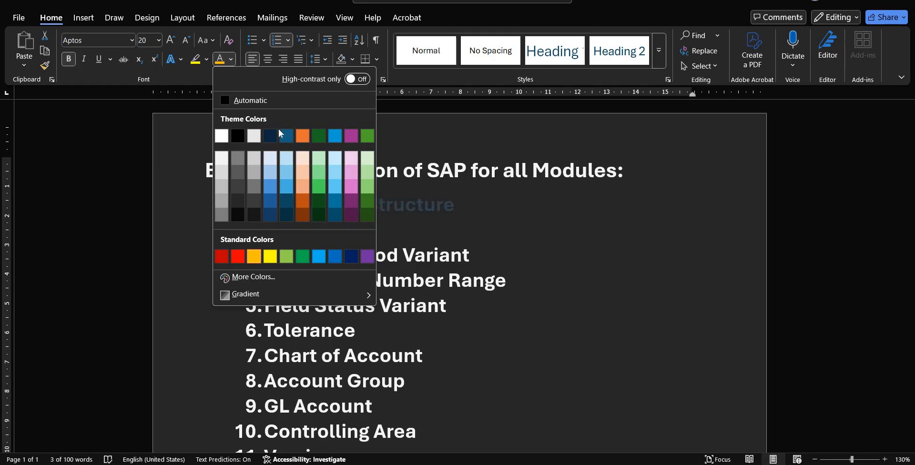
{"action": "left_click", "coordinate": [270, 171]}
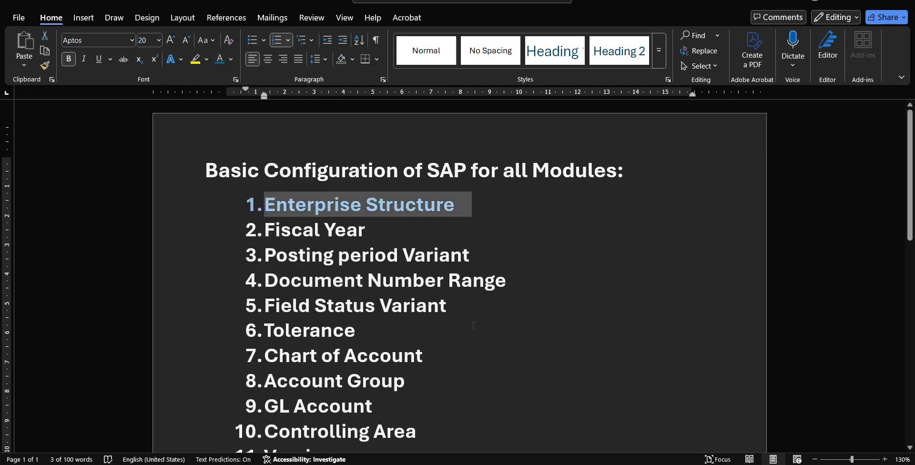
{"action": "left_click", "coordinate": [346, 230]}
Step: Switch back to the SAP implementation guide and expand Financial Accounting, Financial Accounting Global Settings and Ledgers down to Fiscal Year and Posting Periods
{"action": "mouse_move", "coordinate": [485, 464]}
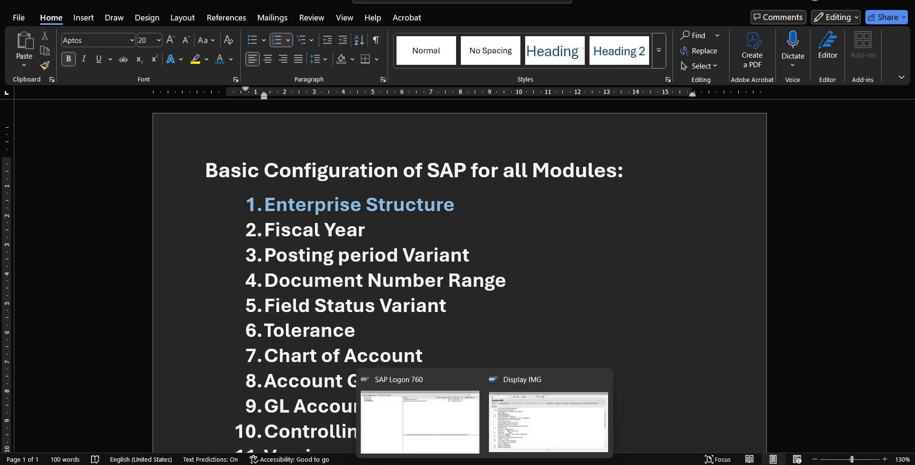
{"action": "left_click", "coordinate": [506, 430]}
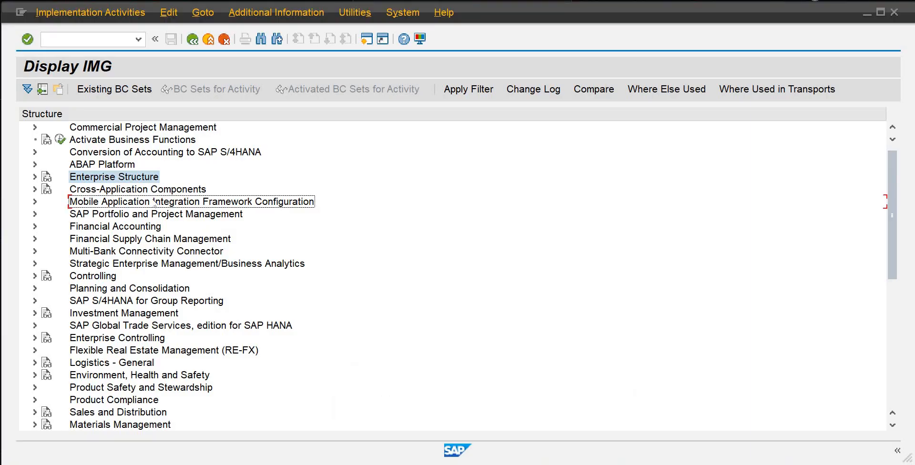
{"action": "left_click", "coordinate": [35, 226]}
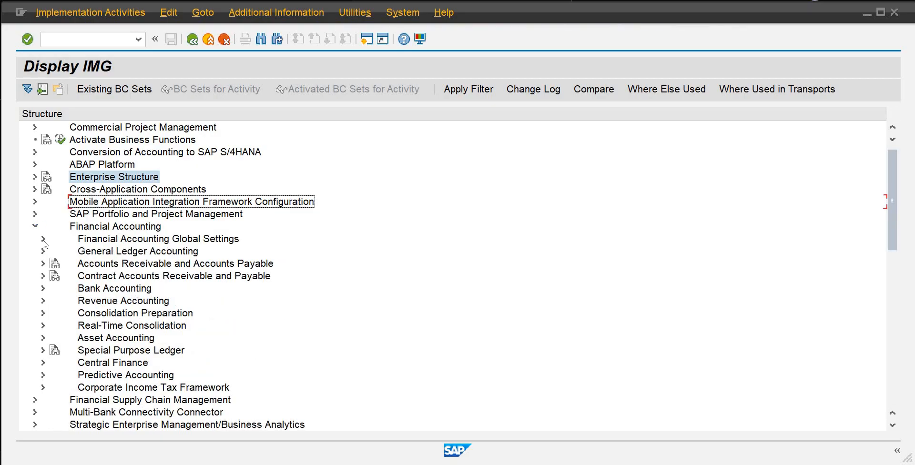
{"action": "left_click", "coordinate": [43, 239]}
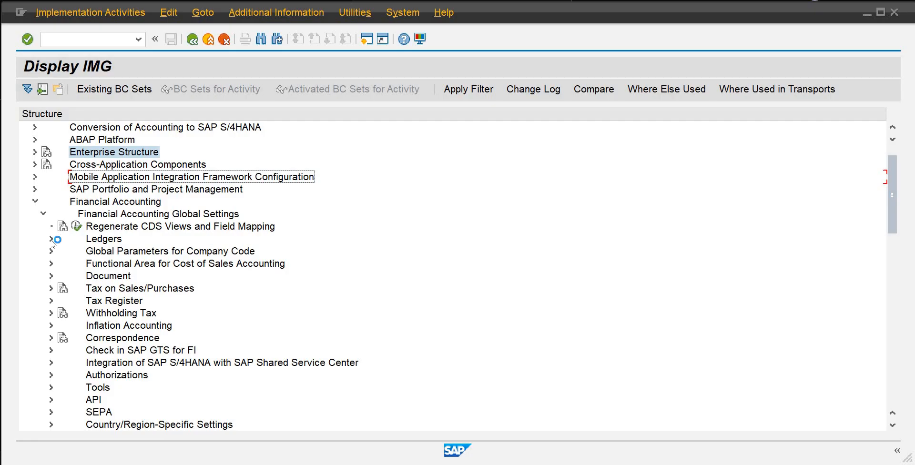
{"action": "left_click", "coordinate": [51, 238]}
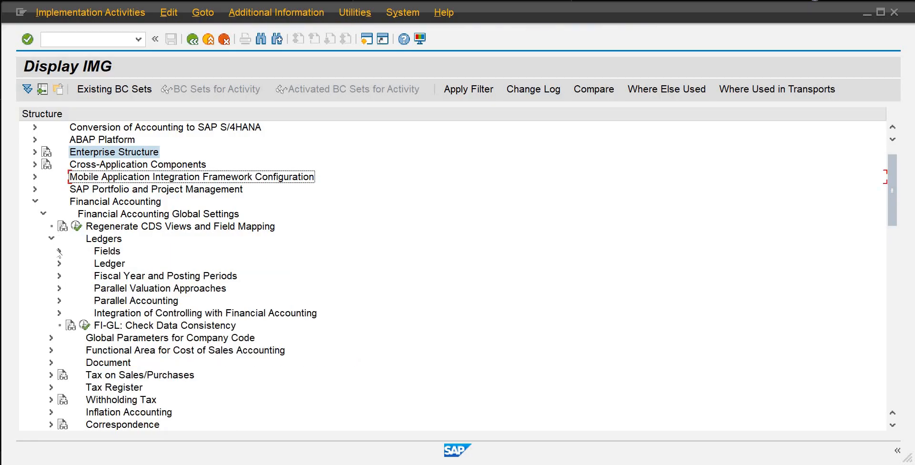
{"action": "left_click", "coordinate": [114, 277]}
{"action": "left_click", "coordinate": [59, 277]}
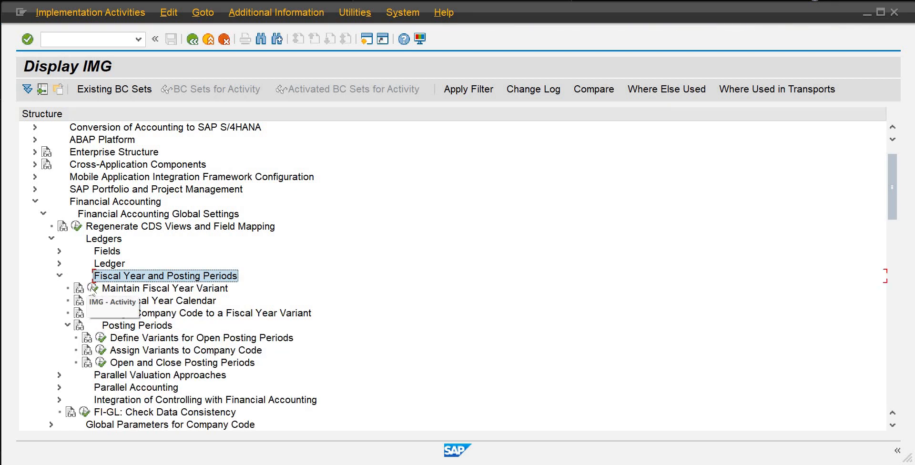
Step: Create a new fiscal year variant FM with the description MB01 and mark it as calendar year
{"action": "left_click", "coordinate": [93, 288]}
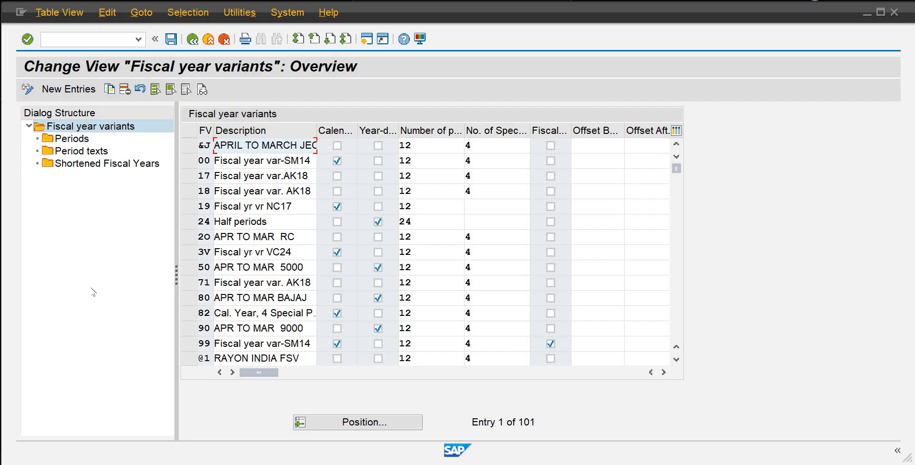
{"action": "left_click", "coordinate": [67, 91]}
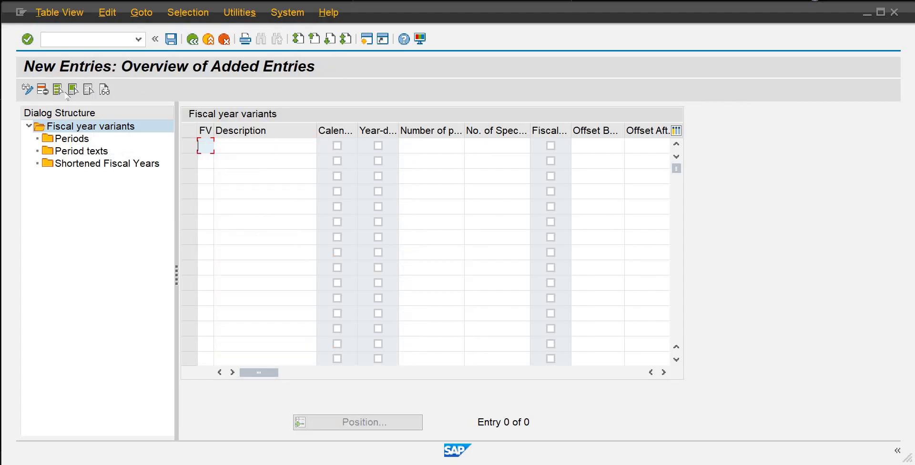
{"action": "type", "text": "fm"}
{"action": "key", "text": "Tab"}
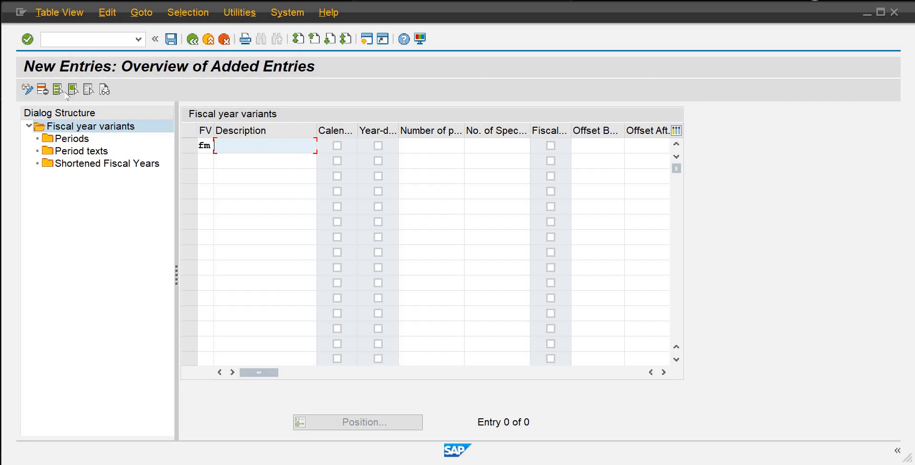
{"action": "type", "text": "MB"}
{"action": "key", "text": "Tab"}
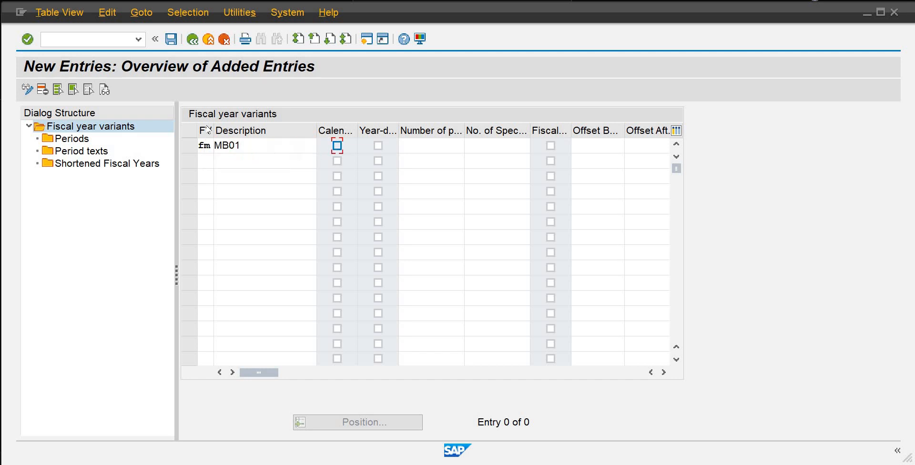
{"action": "key", "text": "Tab"}
{"action": "left_click", "coordinate": [337, 145]}
Step: Set variant FM to 12 posting periods and 4 special periods, save it and return to the implementation guide
{"action": "left_click", "coordinate": [431, 144]}
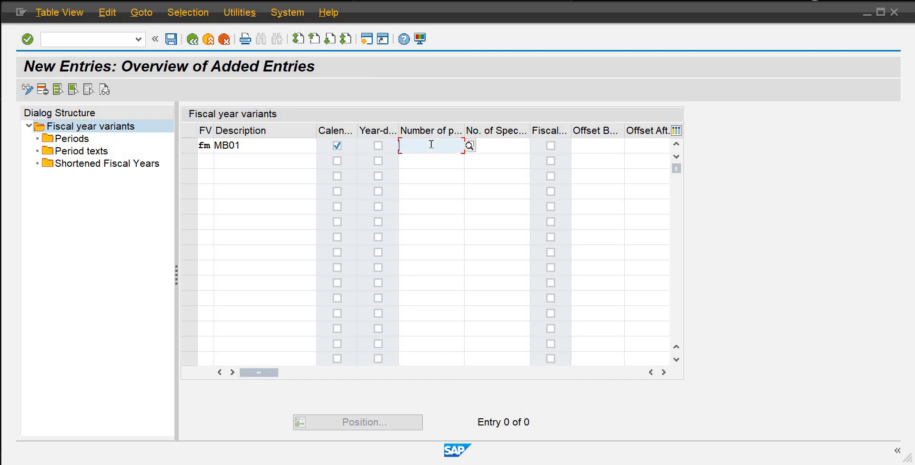
{"action": "type", "text": "12"}
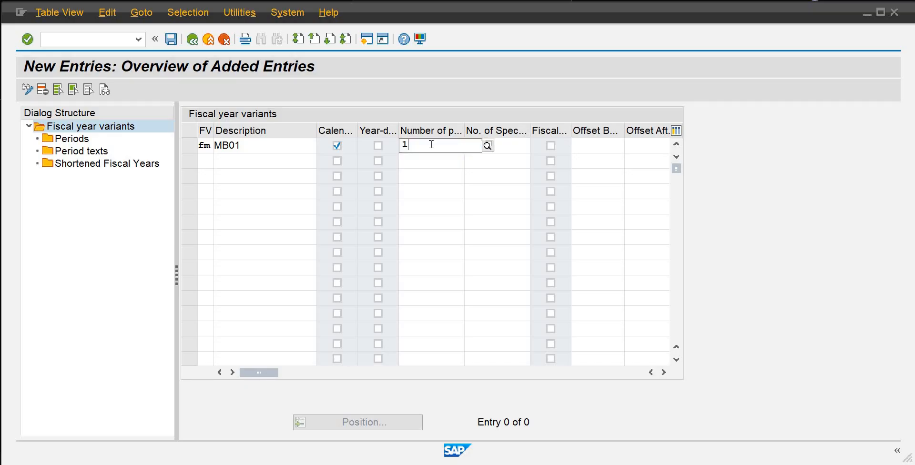
{"action": "key", "text": "Tab"}
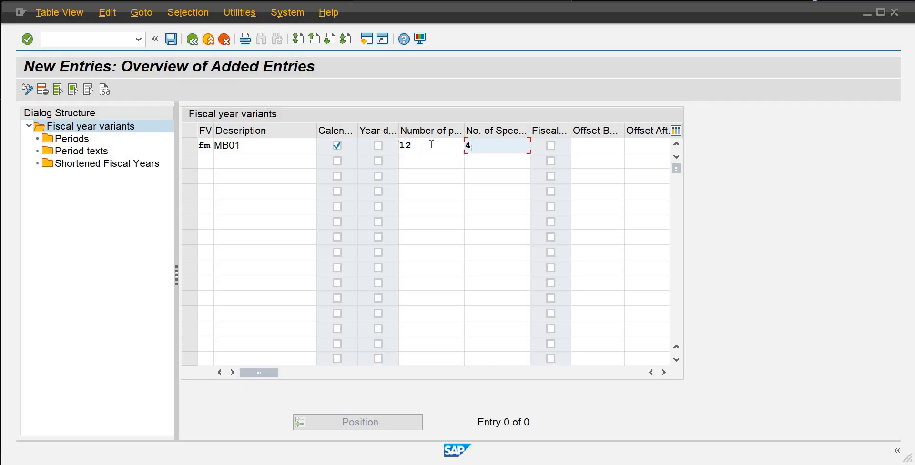
{"action": "type", "text": "4"}
{"action": "key", "text": "Return"}
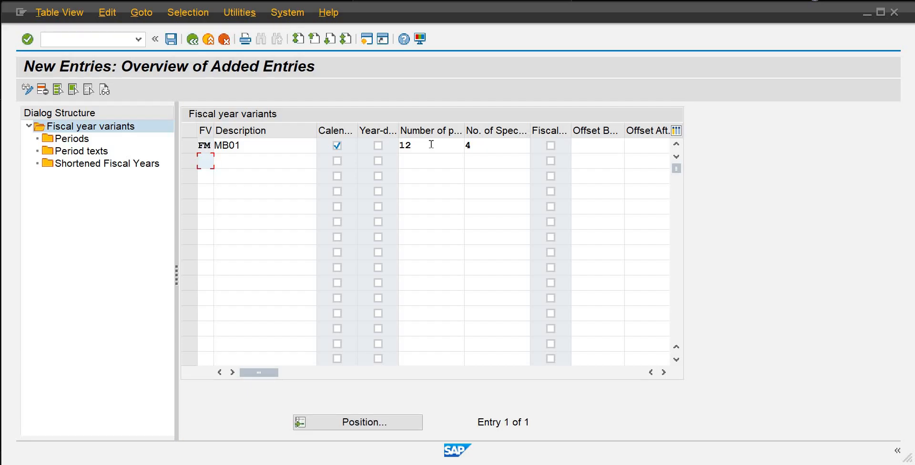
{"action": "left_click", "coordinate": [172, 40]}
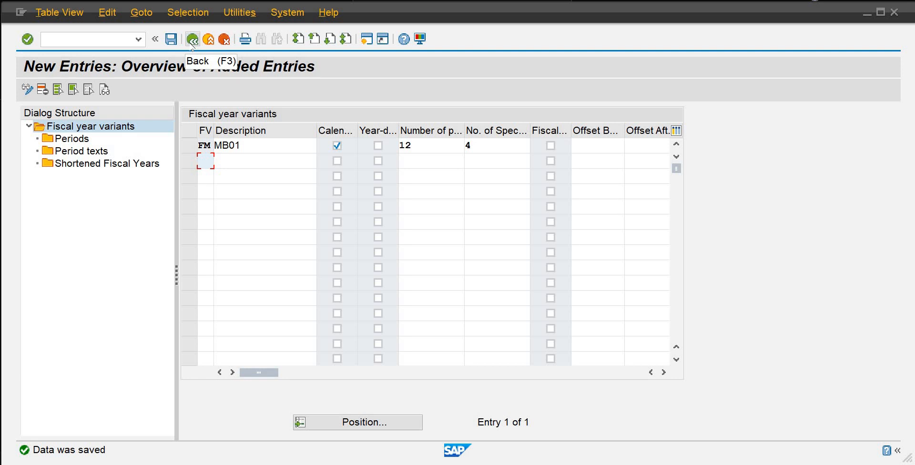
{"action": "left_click", "coordinate": [192, 40]}
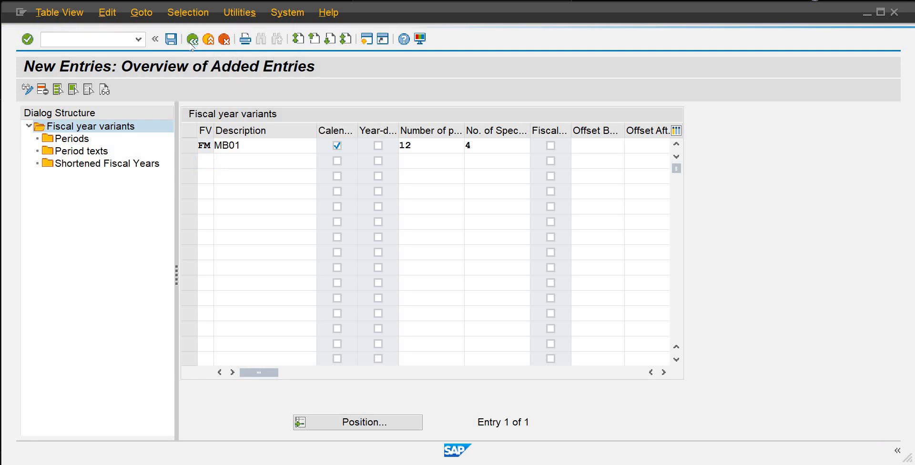
{"action": "left_click", "coordinate": [192, 40]}
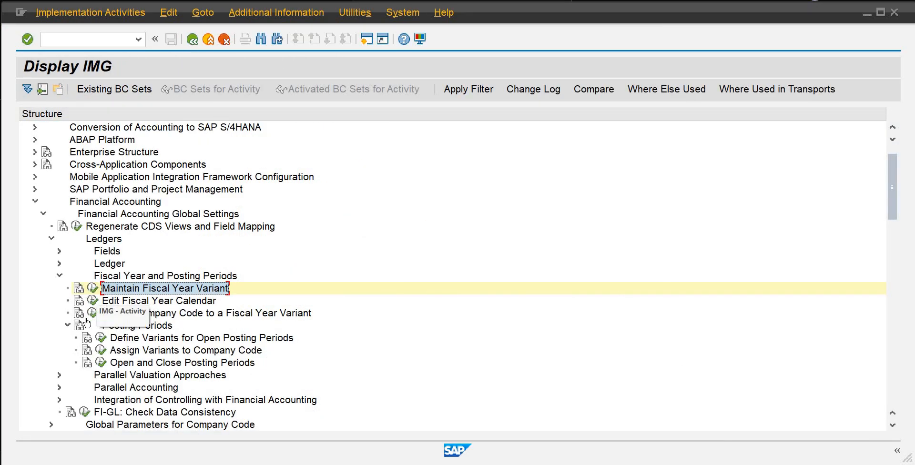
Step: Assign fiscal year variant FM to company code MB01, save the assignment and return to the implementation guide
{"action": "left_click", "coordinate": [93, 314]}
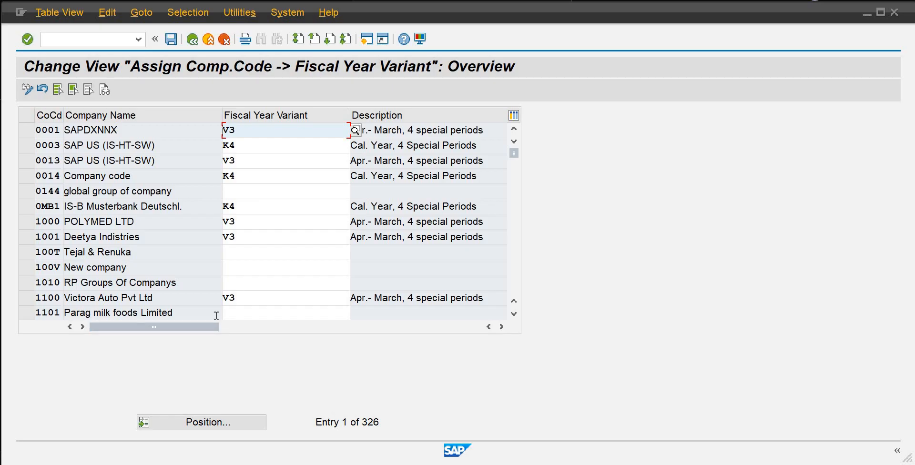
{"action": "left_click", "coordinate": [210, 422]}
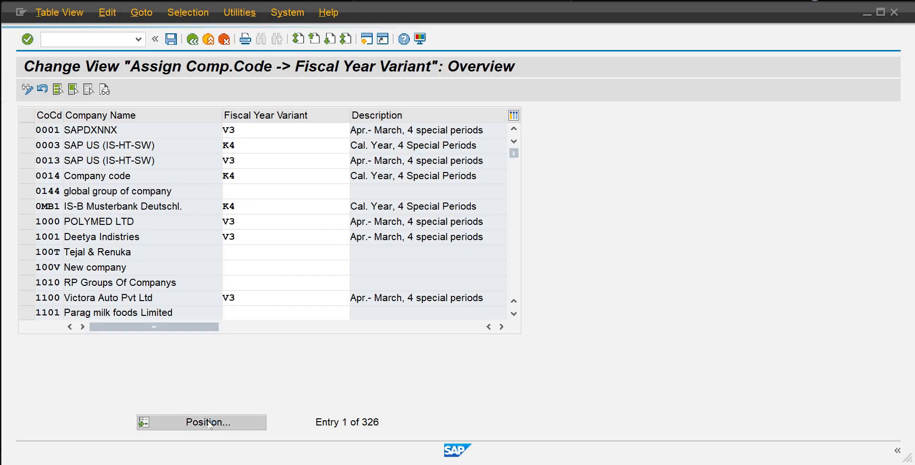
{"action": "type", "text": "mb01"}
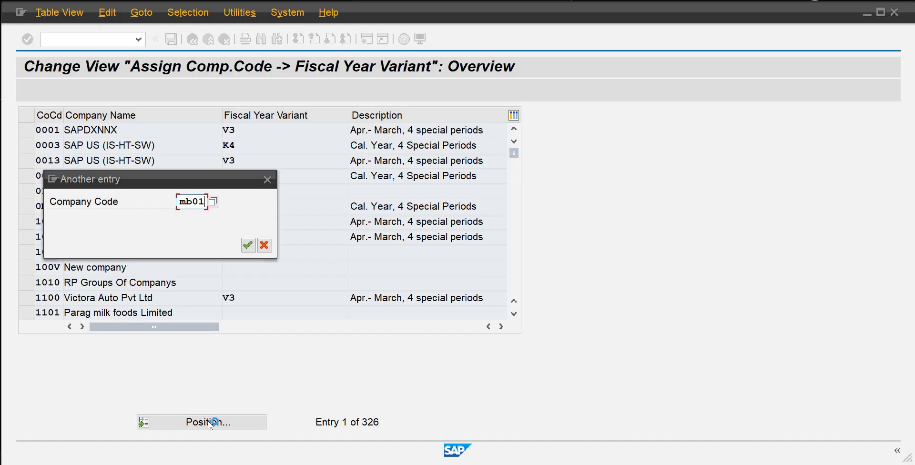
{"action": "key", "text": "Return"}
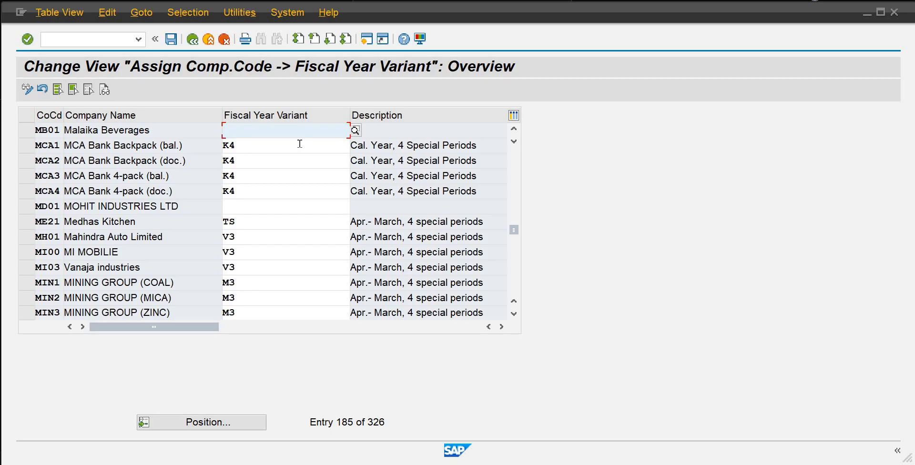
{"action": "type", "text": "fm"}
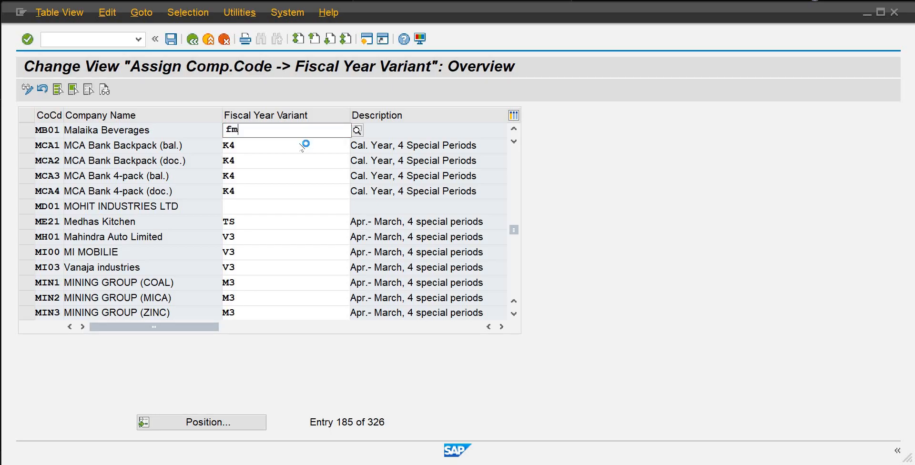
{"action": "left_click", "coordinate": [171, 39]}
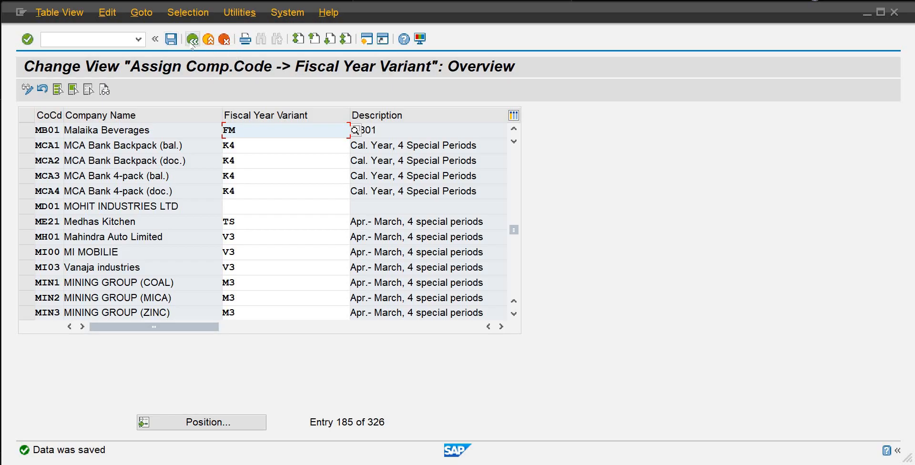
{"action": "left_click", "coordinate": [193, 40]}
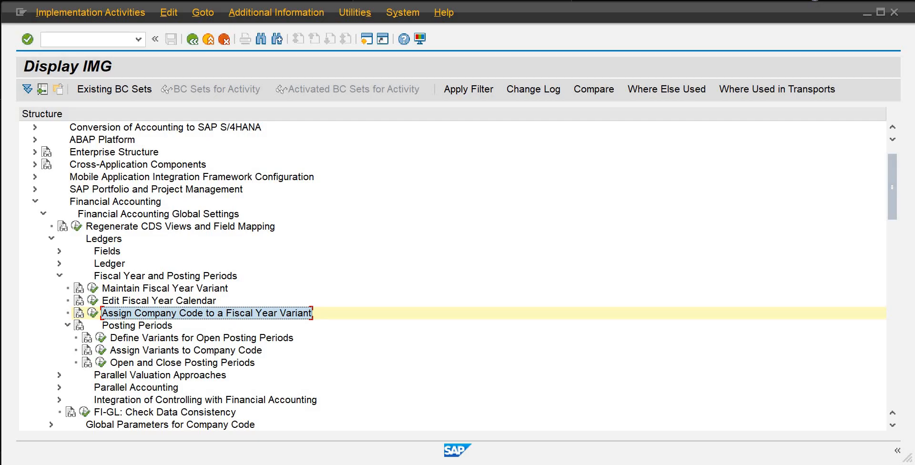
Step: Switch to the Word document and set the font color of the list item Fiscal Year to light blue
{"action": "left_click", "coordinate": [579, 440]}
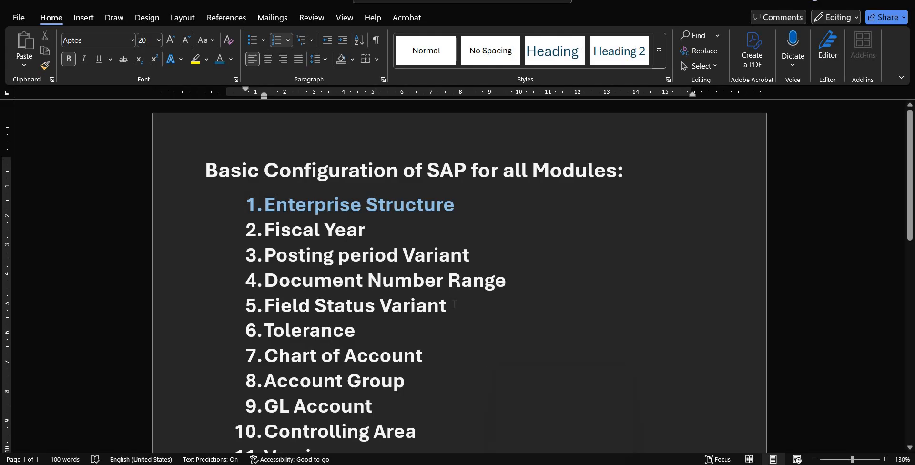
{"action": "left_click_drag", "start_coordinate": [387, 222], "coordinate": [263, 229]}
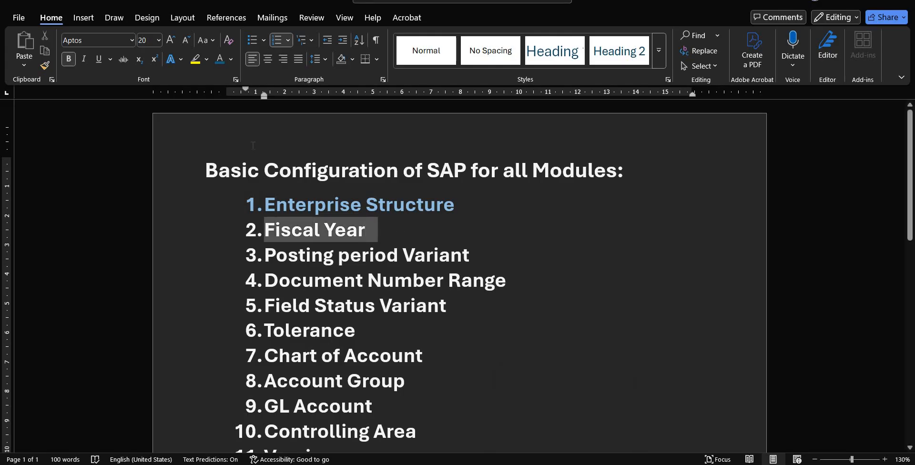
{"action": "left_click", "coordinate": [220, 60]}
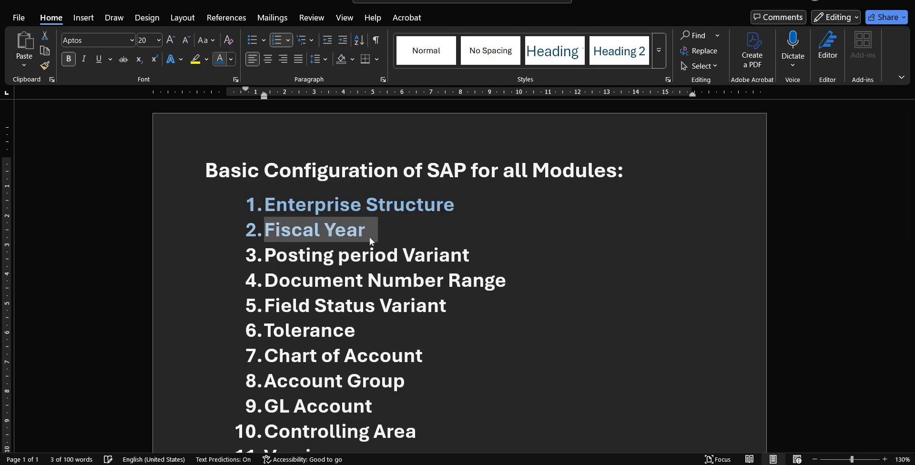
{"action": "left_click", "coordinate": [379, 233]}
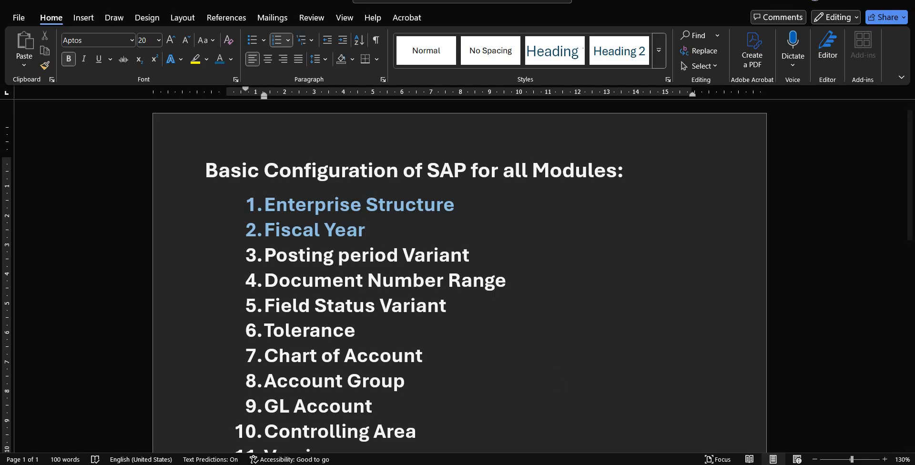
Step: Switch back to the SAP implementation guide and open Define Variants for Open Posting Periods under Posting Periods
{"action": "mouse_move", "coordinate": [503, 453]}
{"action": "left_click", "coordinate": [548, 419]}
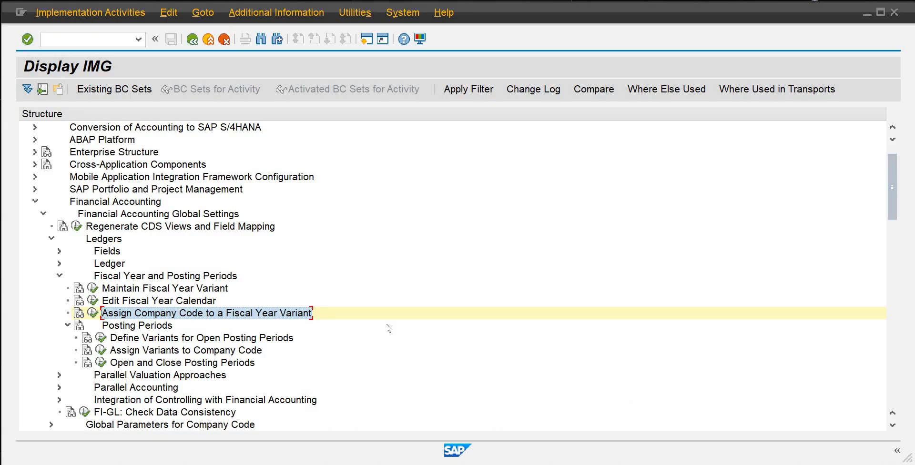
{"action": "left_click", "coordinate": [119, 327]}
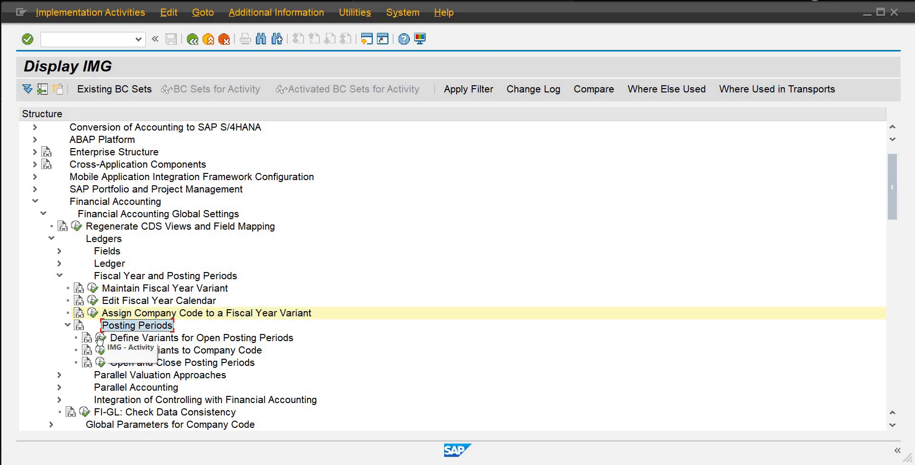
{"action": "left_click", "coordinate": [100, 338]}
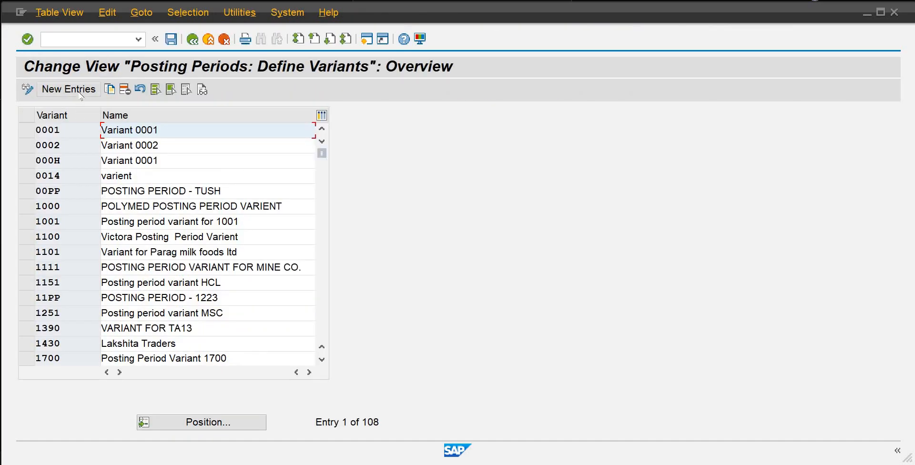
Step: Create the posting period variant PPVM with the name mb01, save it and return to the implementation guide
{"action": "left_click", "coordinate": [69, 89]}
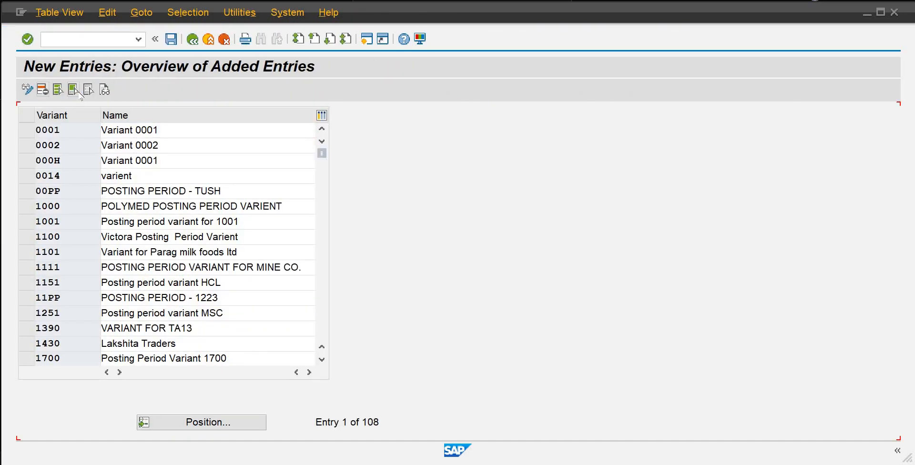
{"action": "type", "text": "ppvm"}
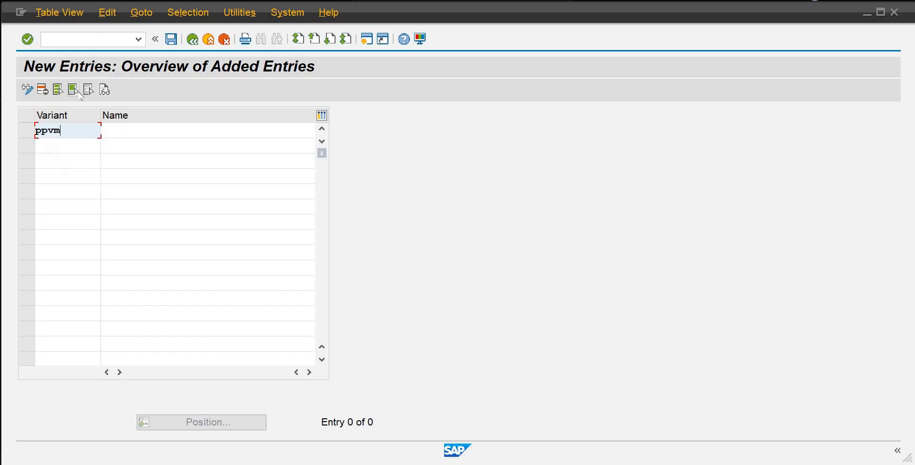
{"action": "key", "text": "Tab"}
{"action": "type", "text": "mb01"}
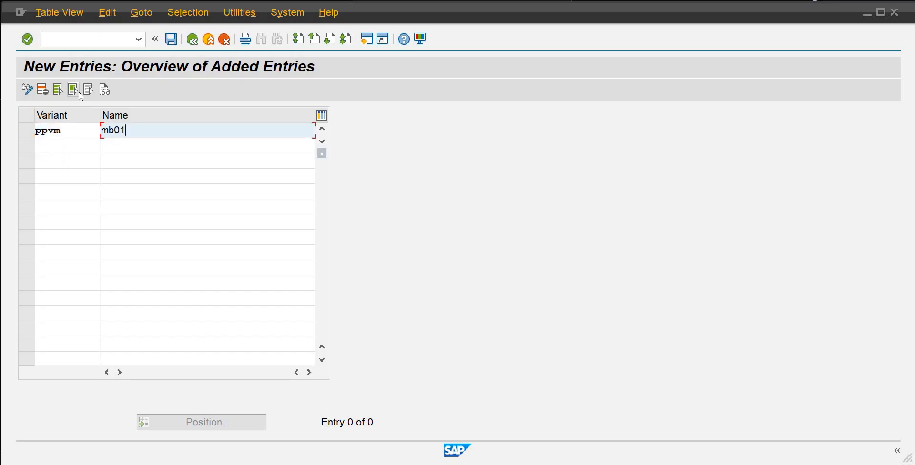
{"action": "key", "text": "Return"}
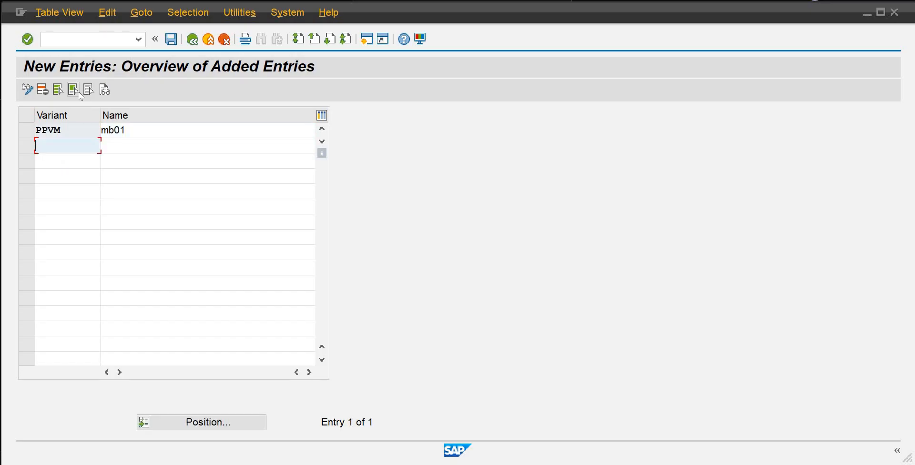
{"action": "key", "text": "ctrl+s"}
{"action": "left_click", "coordinate": [192, 40]}
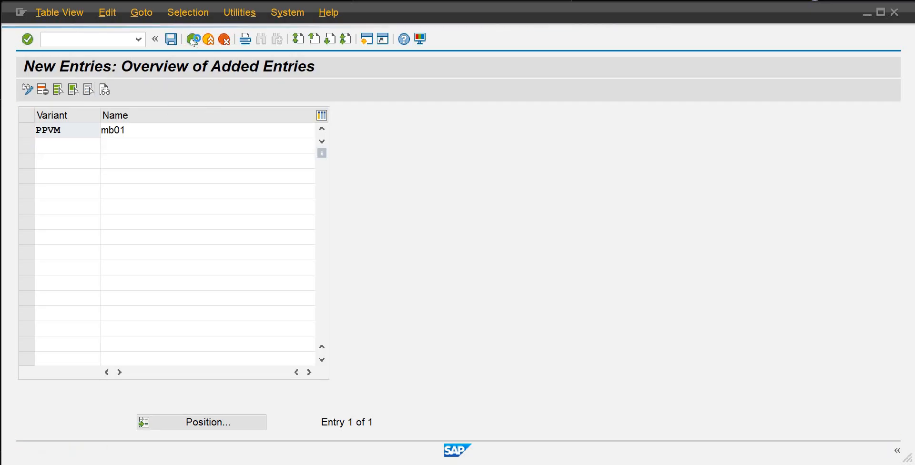
{"action": "left_click", "coordinate": [192, 40]}
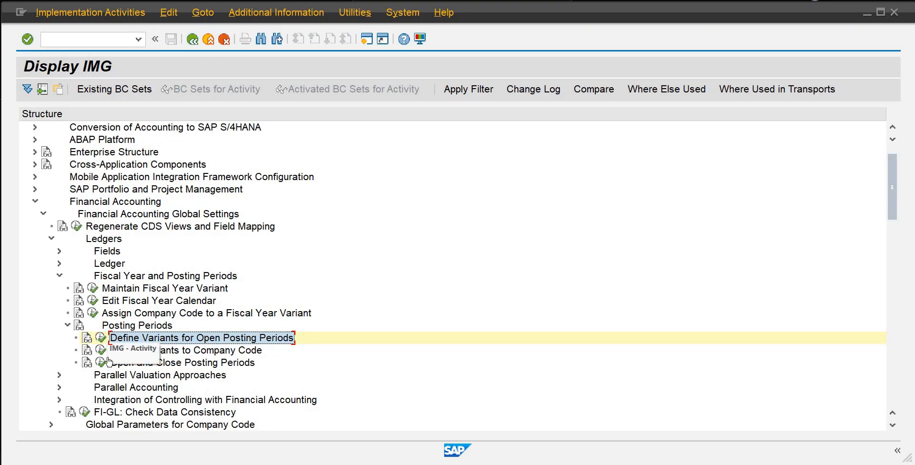
Step: Assign posting period variant PPVM to company code MB01, save the assignment and return to the implementation guide
{"action": "left_click", "coordinate": [101, 351]}
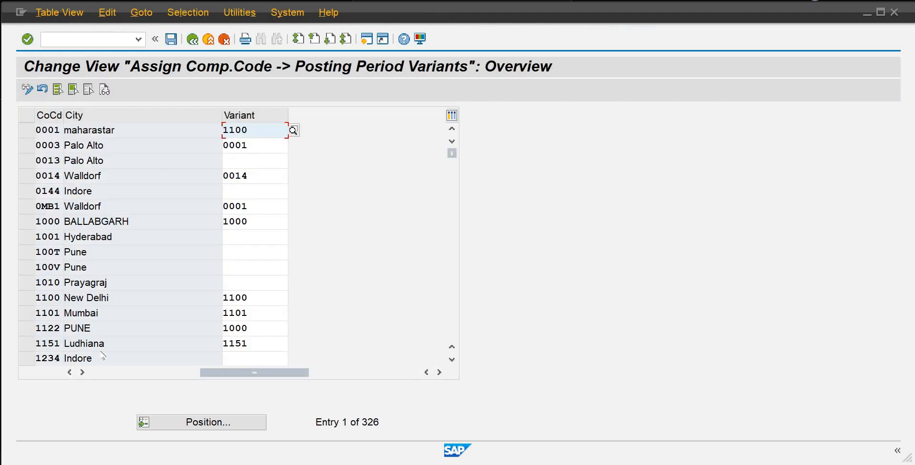
{"action": "left_click", "coordinate": [178, 423]}
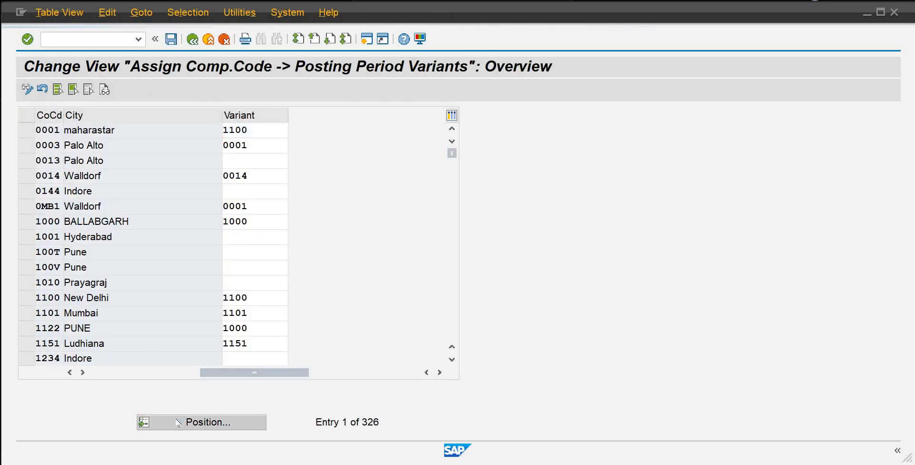
{"action": "type", "text": "mb01"}
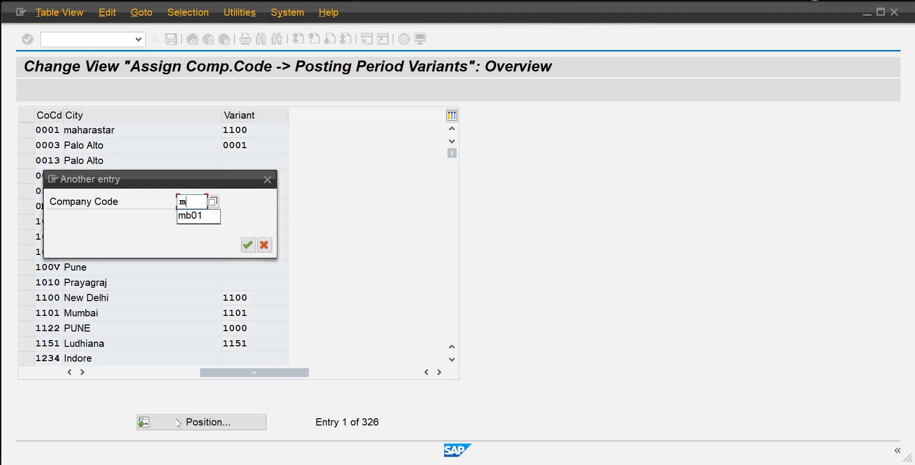
{"action": "key", "text": "Return"}
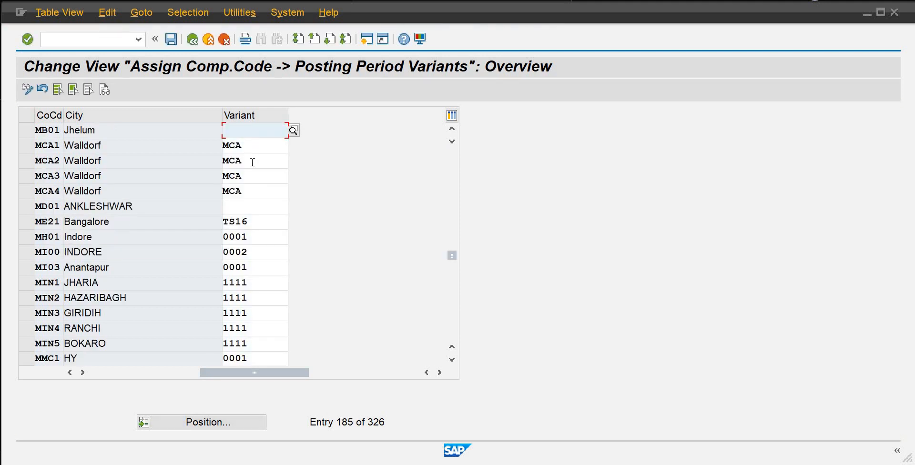
{"action": "type", "text": "ppvm"}
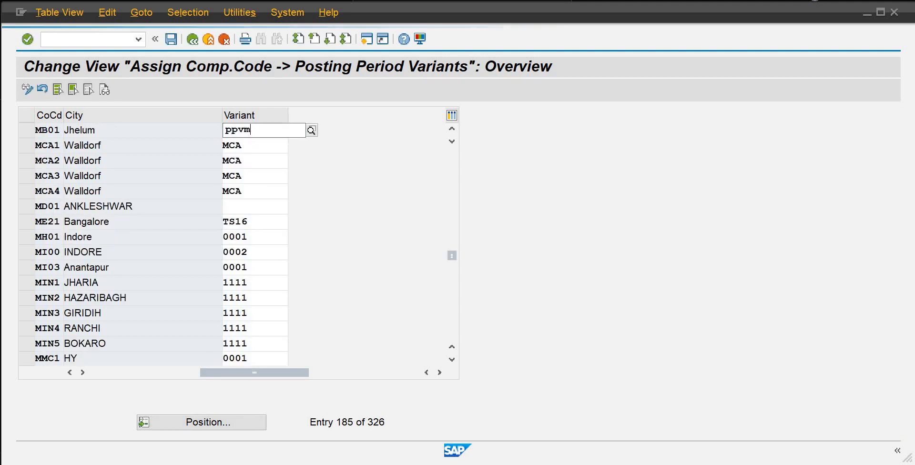
{"action": "key", "text": "Return"}
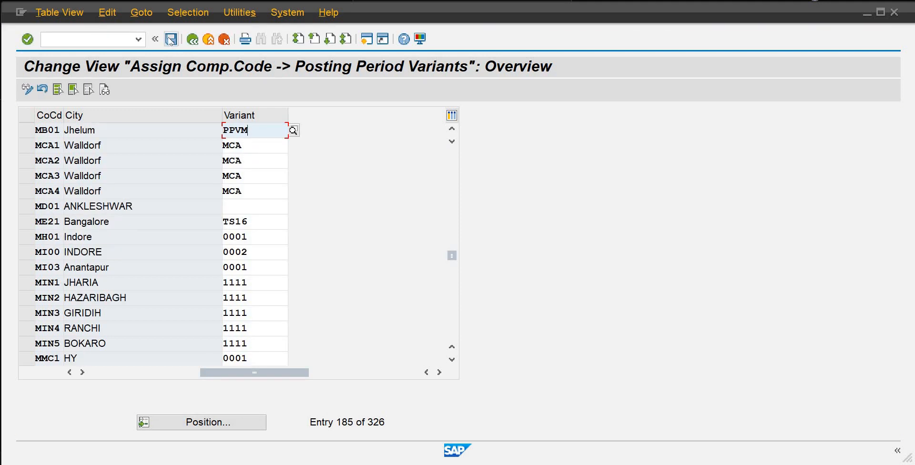
{"action": "left_click", "coordinate": [170, 40]}
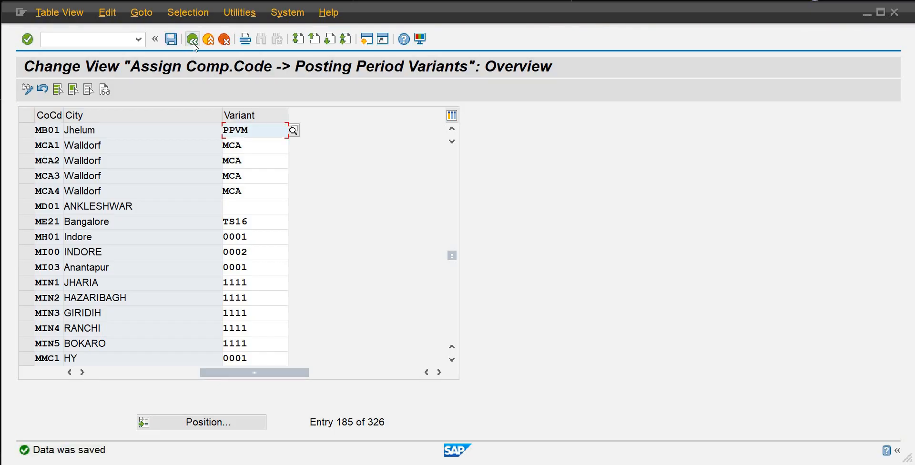
{"action": "left_click", "coordinate": [193, 40]}
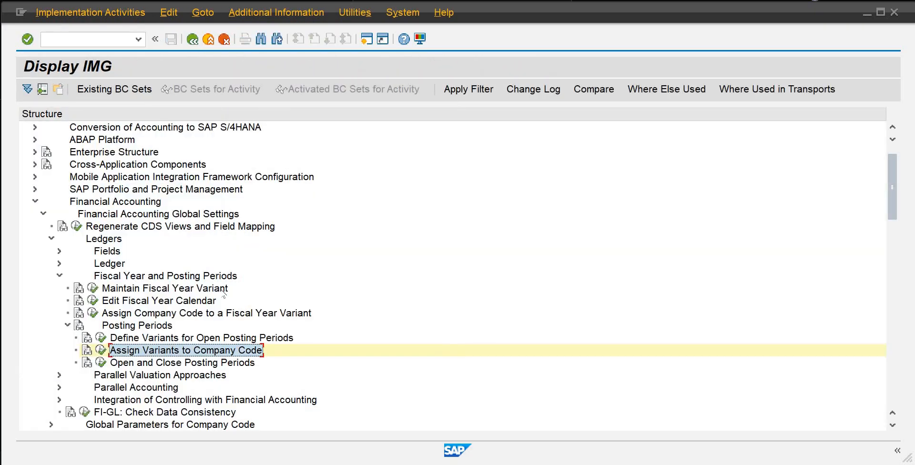
Step: Open the Open and Close Posting Periods activity for posting period variant PPVM
{"action": "left_click", "coordinate": [98, 365]}
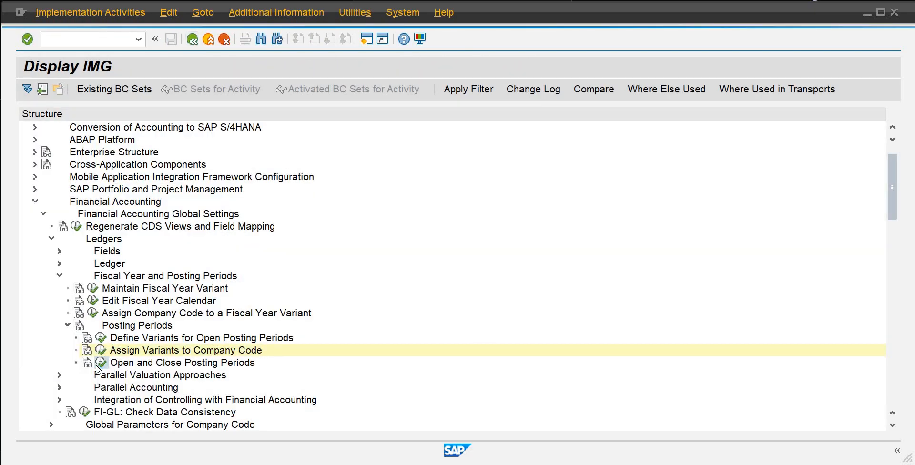
{"action": "type", "text": "ppvm"}
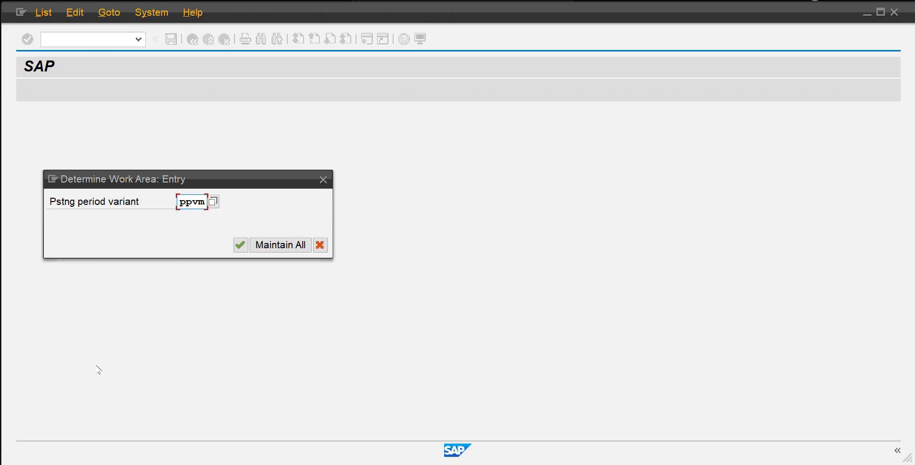
{"action": "key", "text": "Return"}
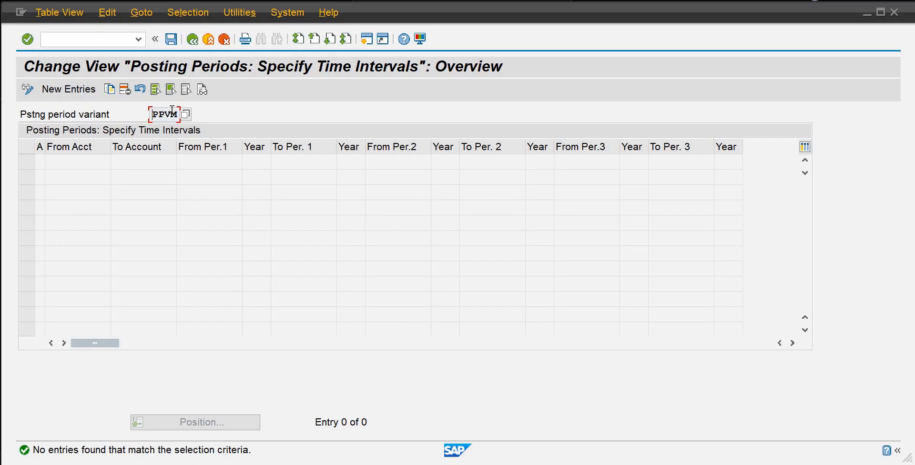
Step: Create a new posting period entry with account type +, valid for all account types
{"action": "left_click", "coordinate": [70, 89]}
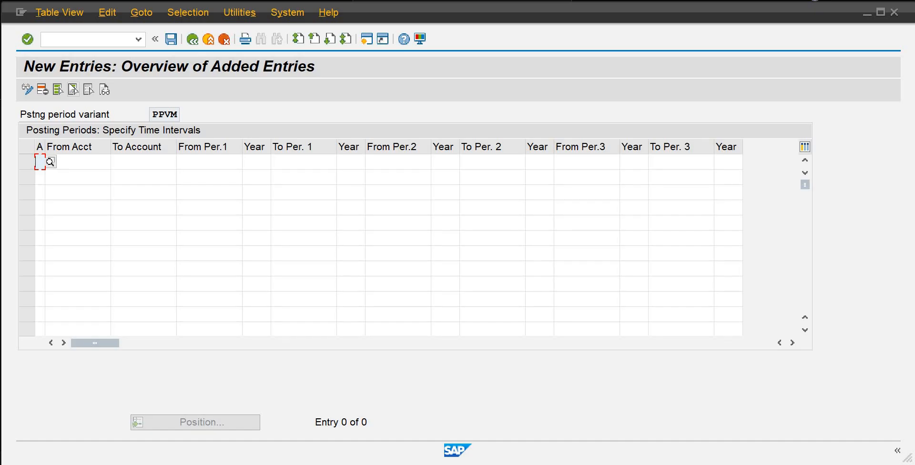
{"action": "type", "text": "+"}
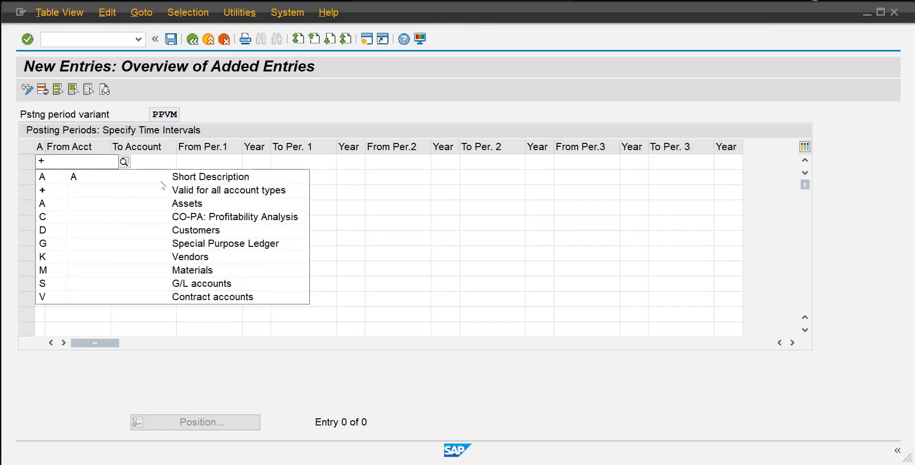
{"action": "left_click", "coordinate": [173, 190]}
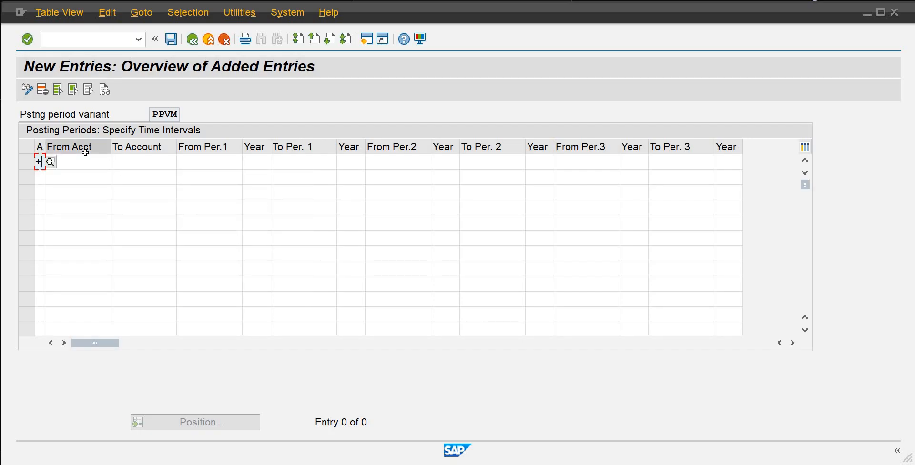
Step: Set From Per.1 of the + entry to 01 and fill in its year
{"action": "left_click", "coordinate": [129, 157]}
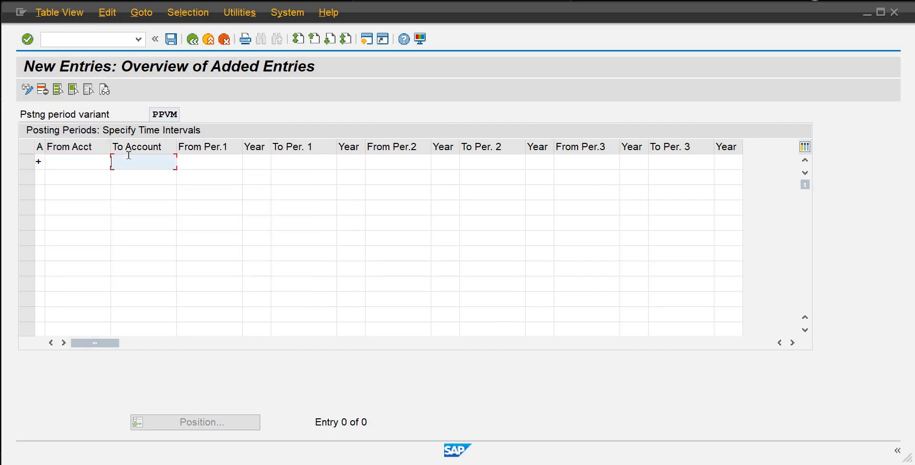
{"action": "left_click", "coordinate": [202, 162]}
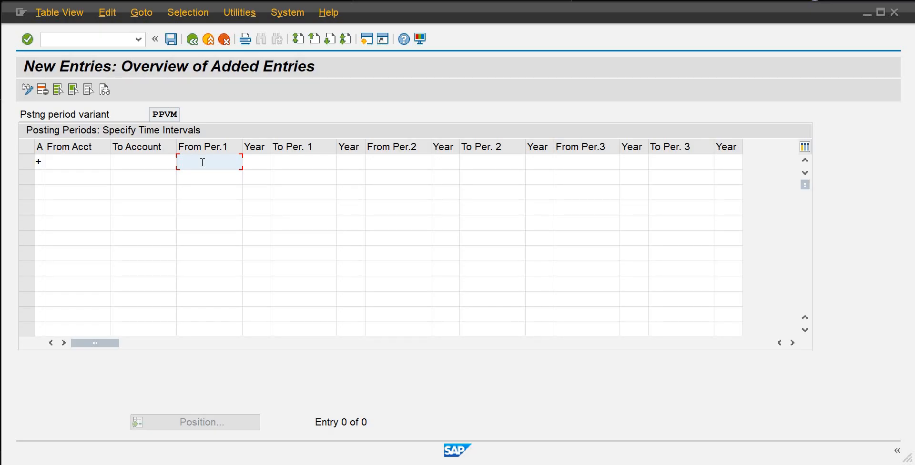
{"action": "type", "text": "01"}
{"action": "key", "text": "Tab"}
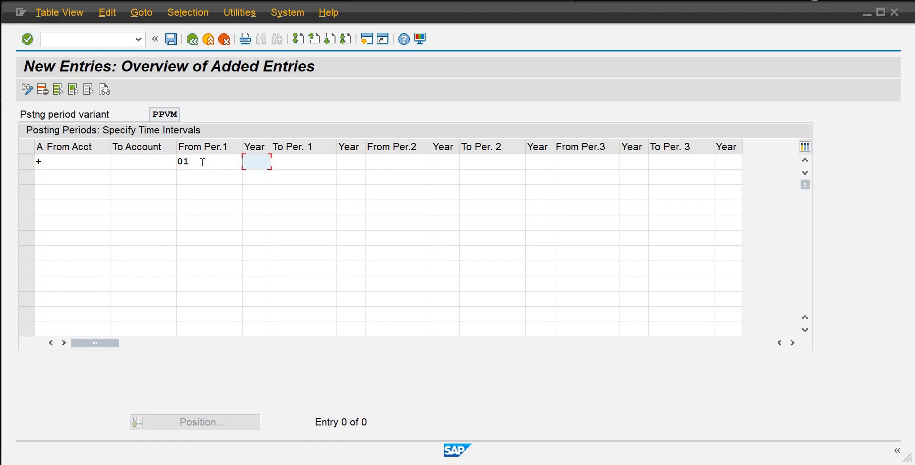
{"action": "type", "text": "202"}
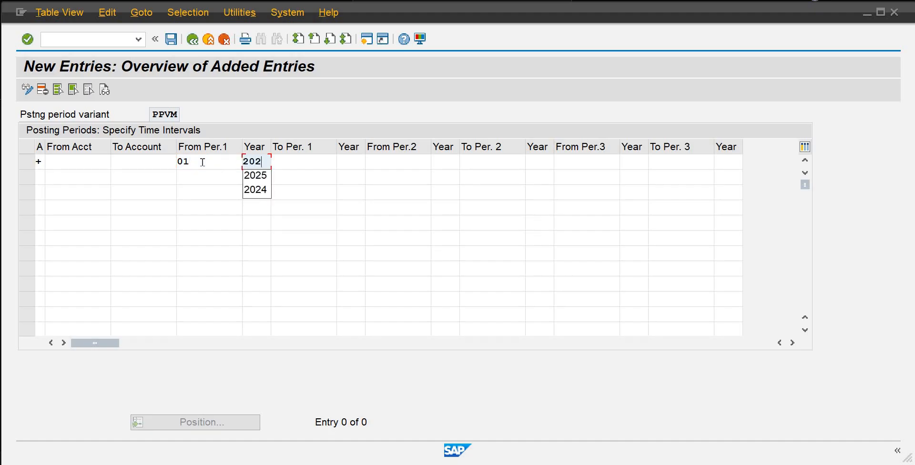
Step: Complete the first period interval of variant PPVM with start year 2025, to period 12 and end year 2025
{"action": "type", "text": "5"}
{"action": "key", "text": "Tab"}
{"action": "type", "text": "12"}
{"action": "key", "text": "Tab"}
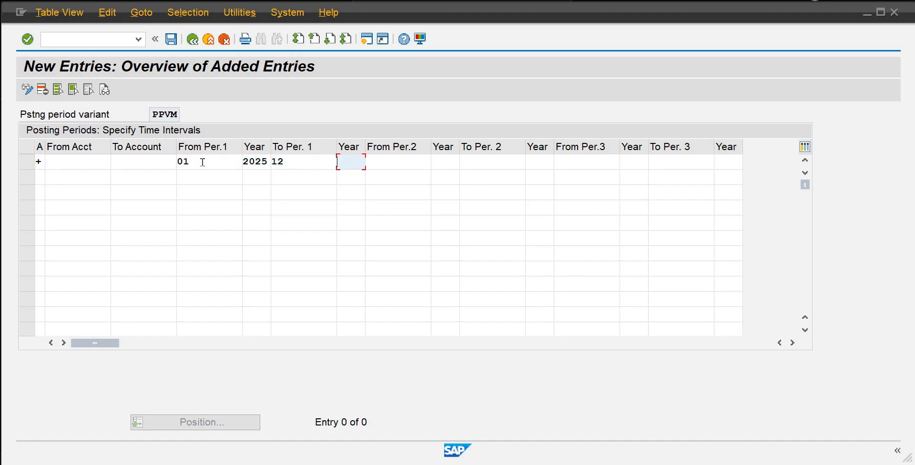
{"action": "type", "text": "2025"}
{"action": "key", "text": "Tab"}
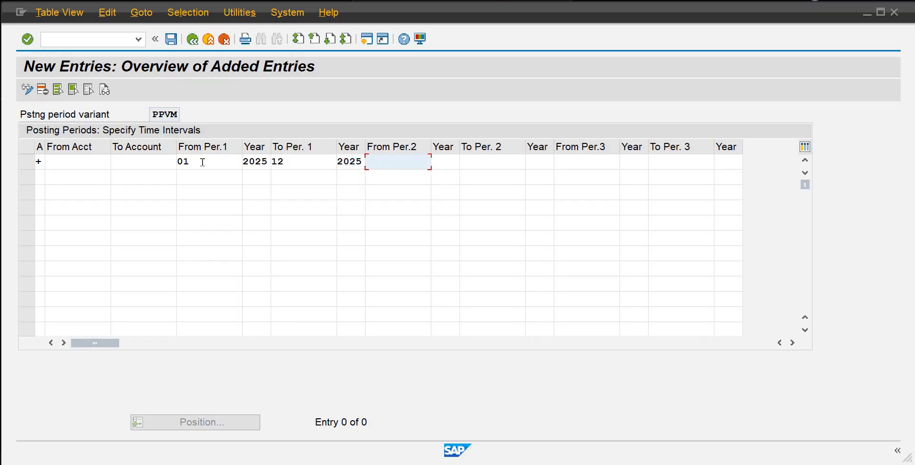
Step: Set the second period interval of variant PPVM to run from period 13, year 2026, to period 16, year 2026
{"action": "type", "text": "13"}
{"action": "key", "text": "Tab"}
{"action": "type", "text": "2026"}
{"action": "key", "text": "Tab"}
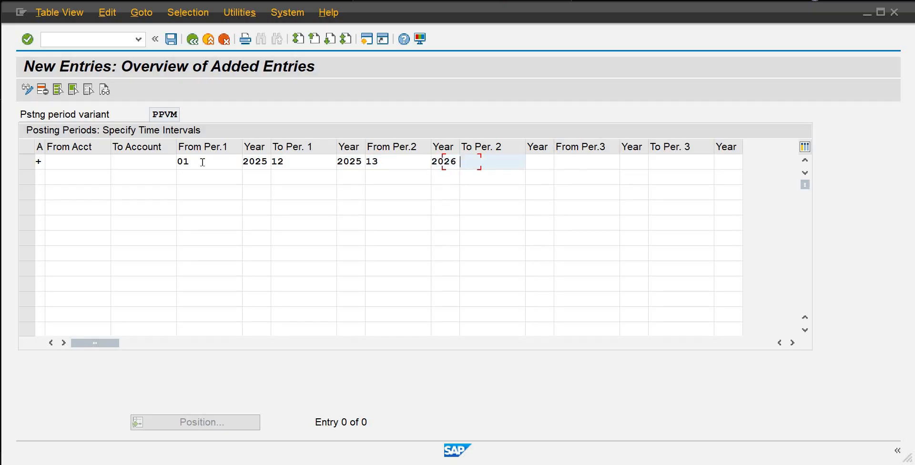
{"action": "type", "text": "16"}
{"action": "key", "text": "Tab"}
{"action": "type", "text": "20"}
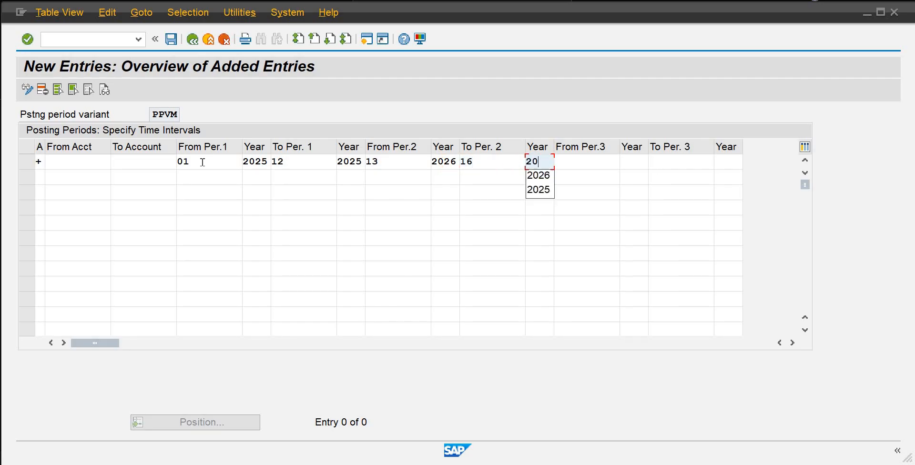
{"action": "type", "text": "26"}
{"action": "key", "text": "Return"}
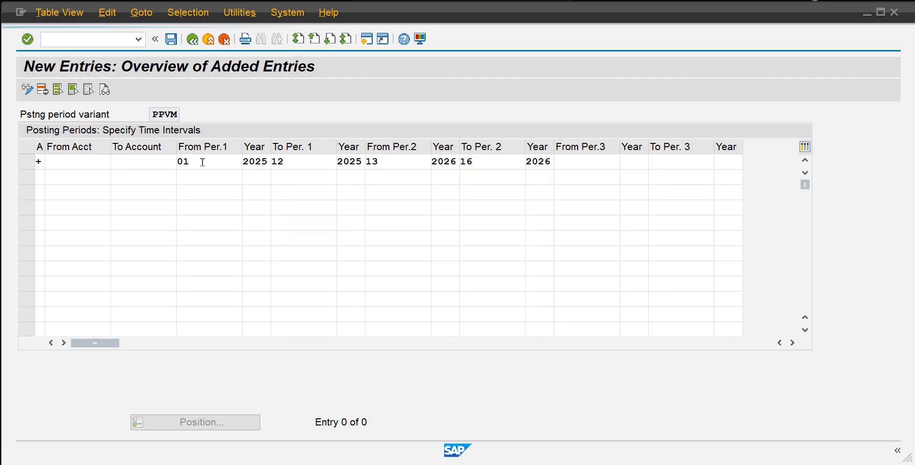
{"action": "left_click", "coordinate": [210, 164]}
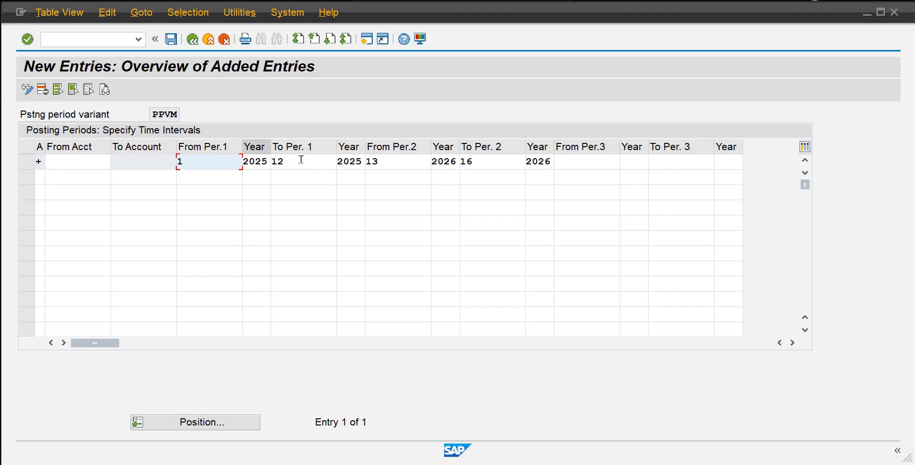
{"action": "left_click", "coordinate": [301, 159]}
{"action": "left_click", "coordinate": [229, 165]}
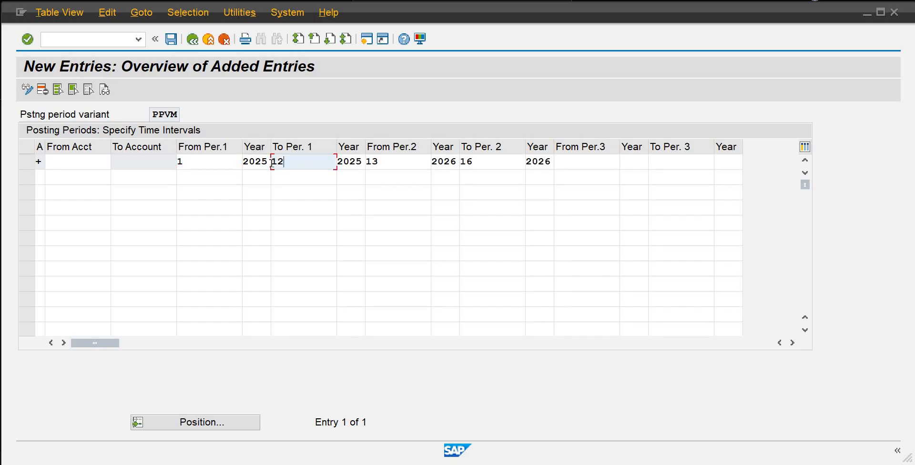
{"action": "left_click", "coordinate": [301, 159]}
{"action": "left_click", "coordinate": [382, 158]}
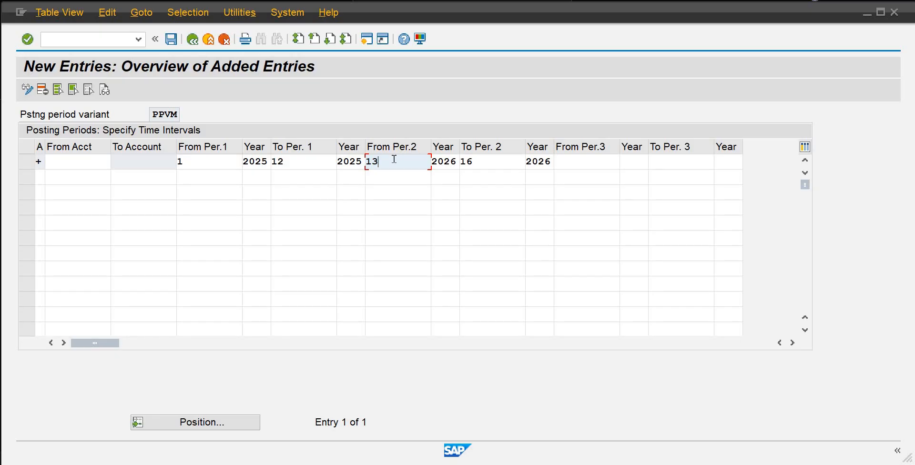
{"action": "left_click", "coordinate": [498, 162]}
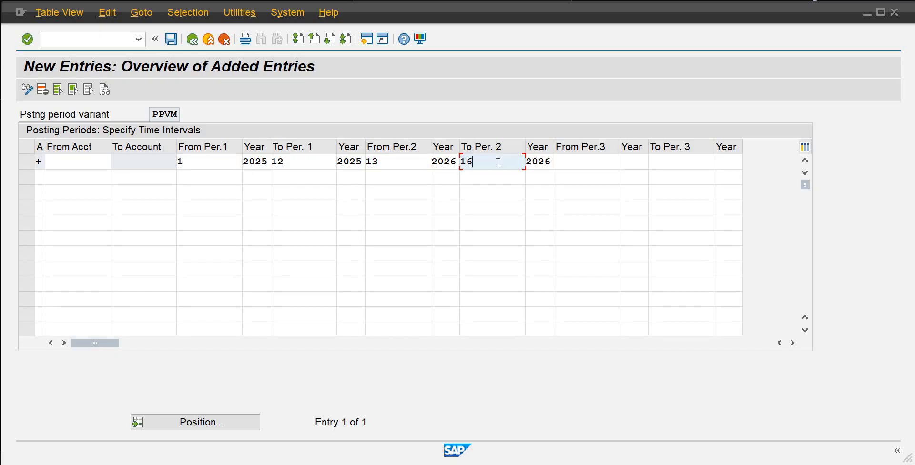
{"action": "left_click", "coordinate": [221, 162]}
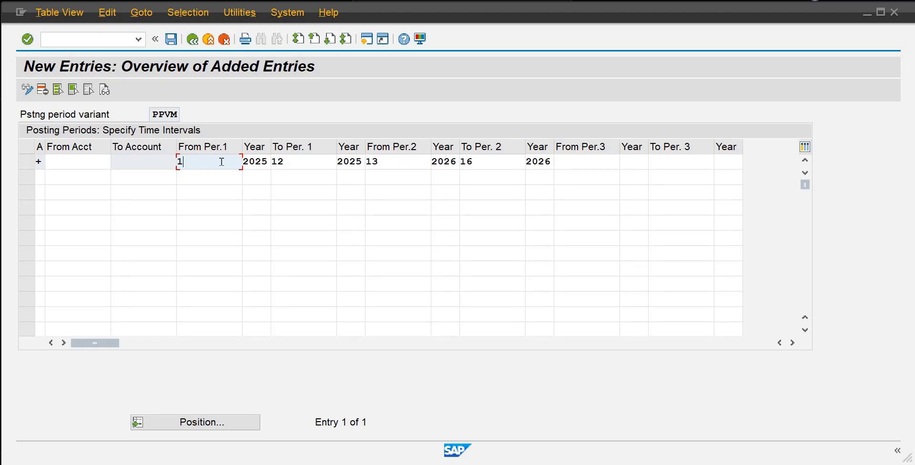
Step: Return to the posting periods overview for variant PPVM and save the new entry
{"action": "left_click", "coordinate": [190, 45]}
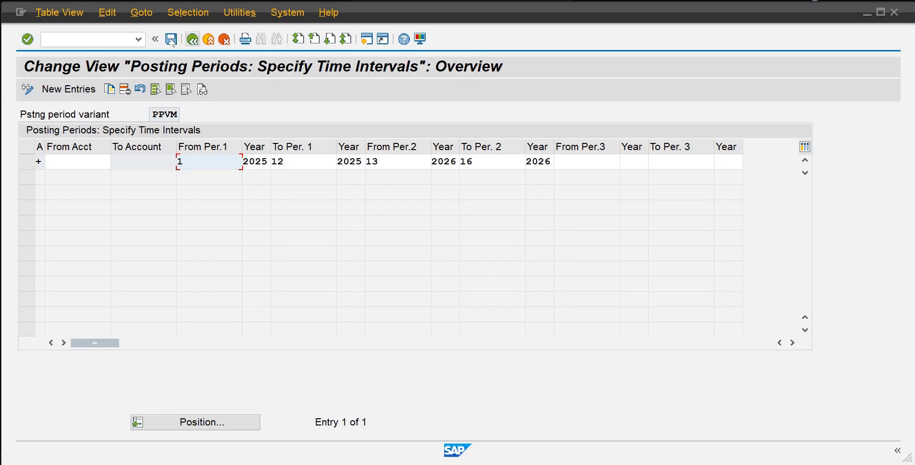
{"action": "left_click", "coordinate": [171, 40]}
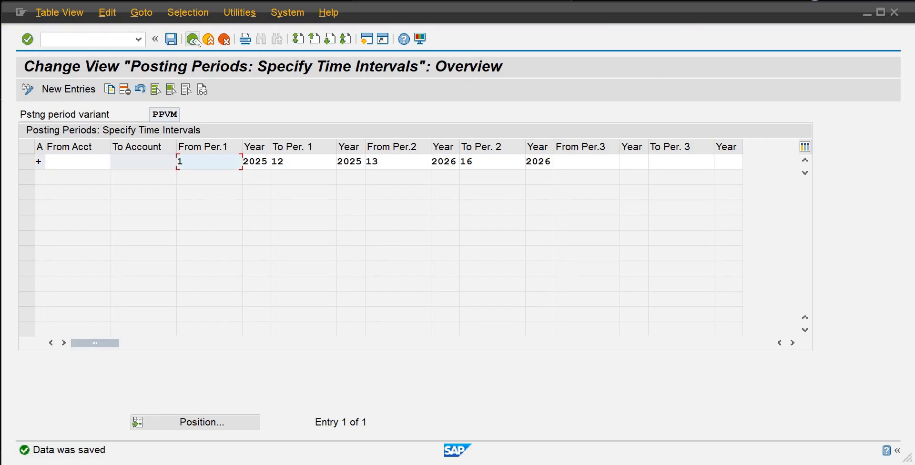
Step: Go back to the IMG structure and collapse the Fiscal Year and Posting Periods and Ledgers nodes
{"action": "left_click", "coordinate": [193, 40]}
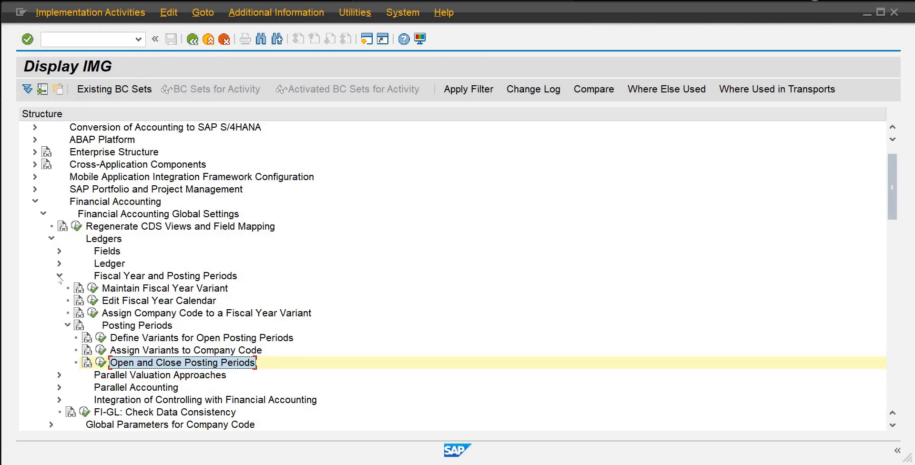
{"action": "left_click", "coordinate": [59, 276]}
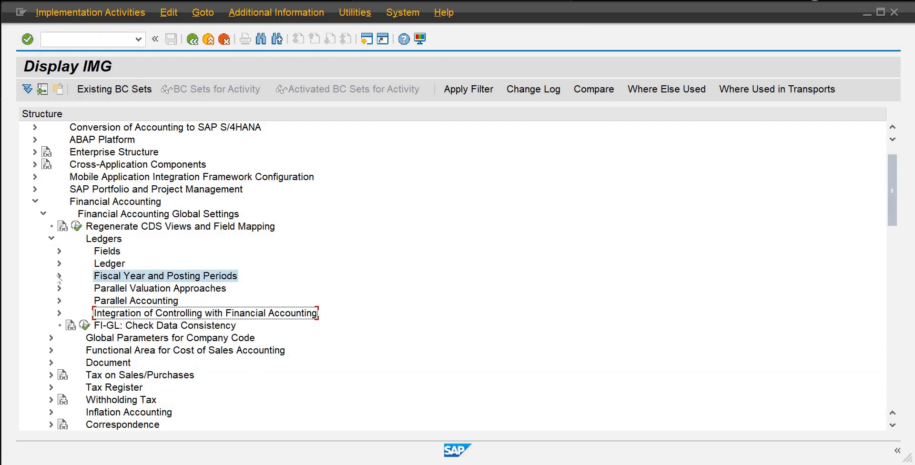
{"action": "left_click", "coordinate": [51, 239]}
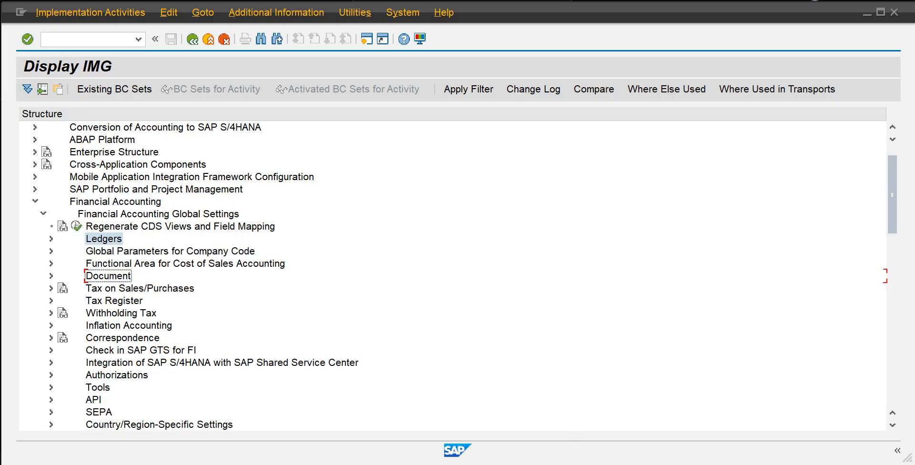
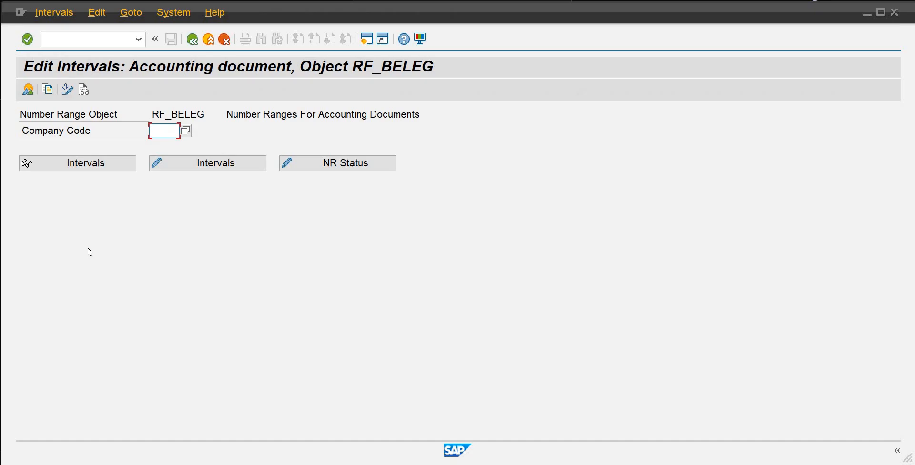
Step: Open company code MB01's document number intervals for editing and add range 01 for 2025, from 0001 to 0999
{"action": "type", "text": "mb01"}
{"action": "left_click", "coordinate": [205, 165]}
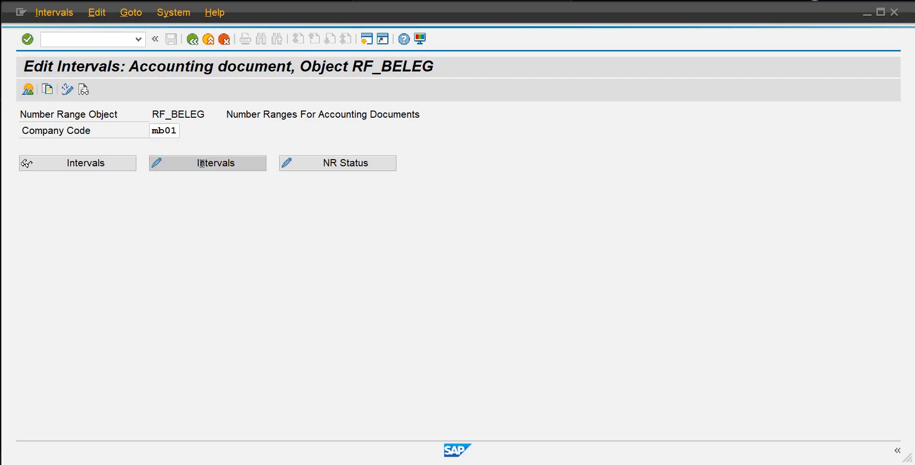
{"action": "type", "text": "01"}
{"action": "key", "text": "Tab"}
{"action": "type", "text": "2025"}
{"action": "key", "text": "Tab"}
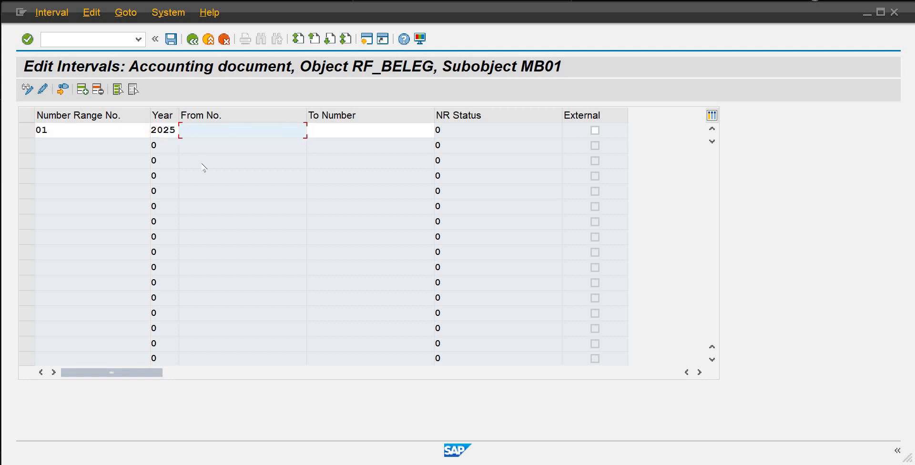
{"action": "type", "text": "0001"}
{"action": "key", "text": "Tab"}
{"action": "type", "text": "0999"}
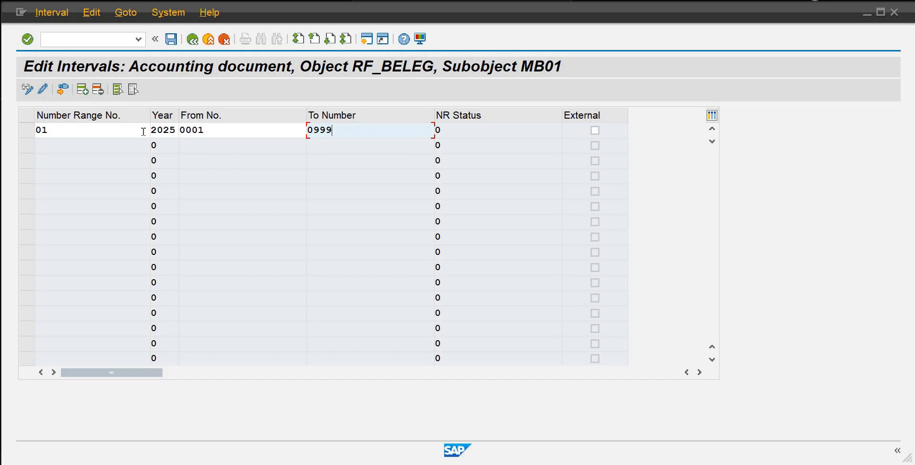
{"action": "key", "text": "Return"}
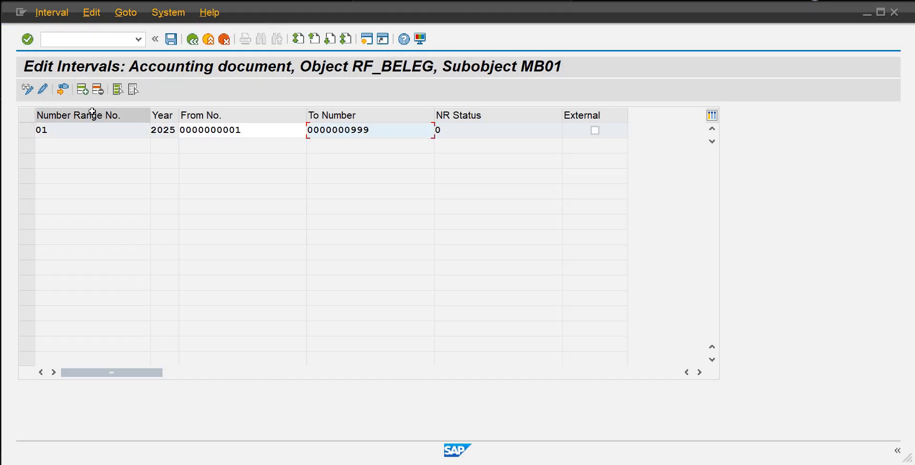
Step: Insert number range 10 for year 2025, from 1000 to 1999
{"action": "left_click", "coordinate": [82, 89]}
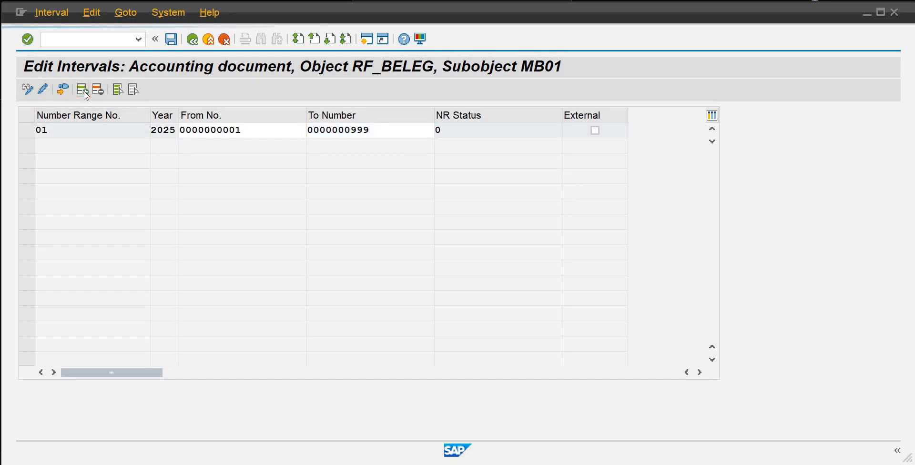
{"action": "type", "text": "10"}
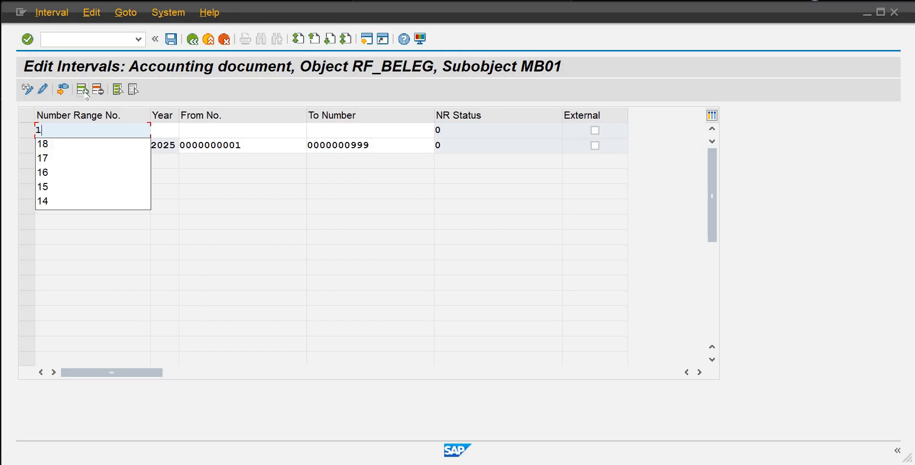
{"action": "key", "text": "Tab"}
{"action": "type", "text": "2025"}
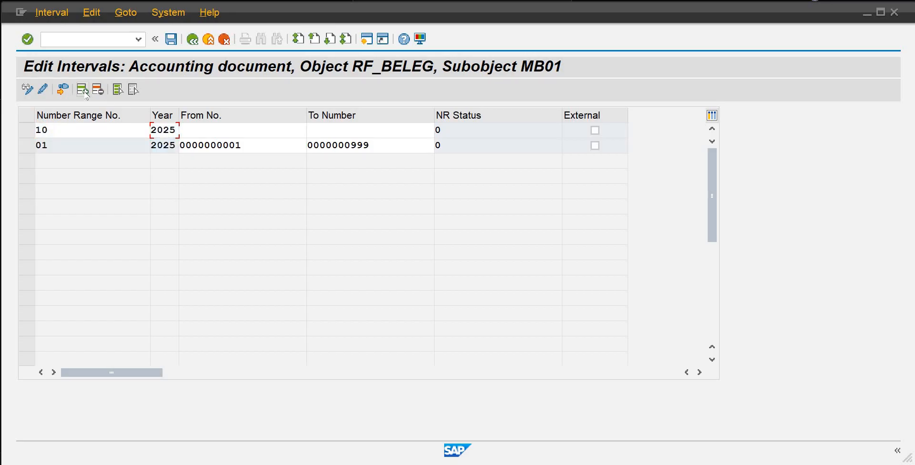
{"action": "key", "text": "Tab"}
{"action": "type", "text": "1000"}
{"action": "key", "text": "Tab"}
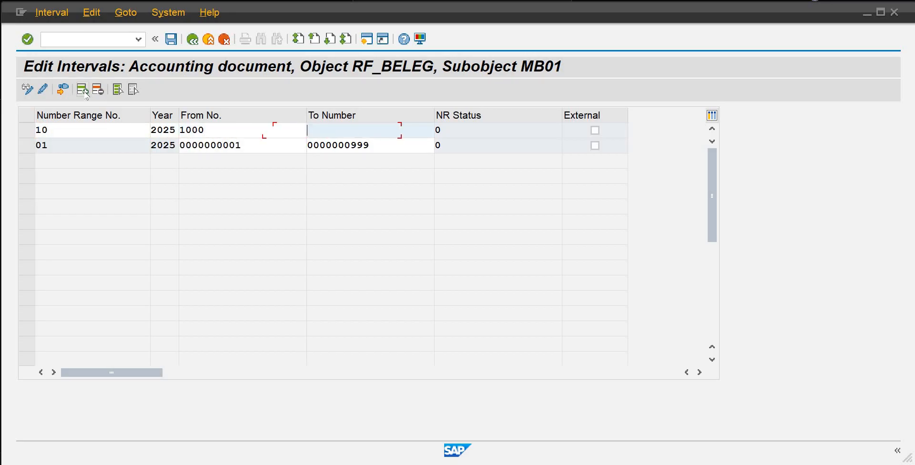
{"action": "type", "text": "1999"}
{"action": "key", "text": "Return"}
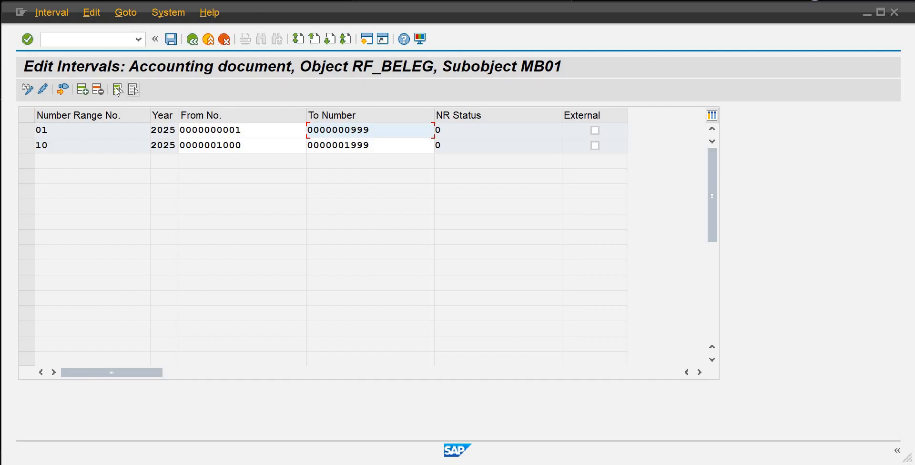
Step: Insert number range 14 for year 2025, from 2000 to 2999
{"action": "left_click", "coordinate": [82, 89]}
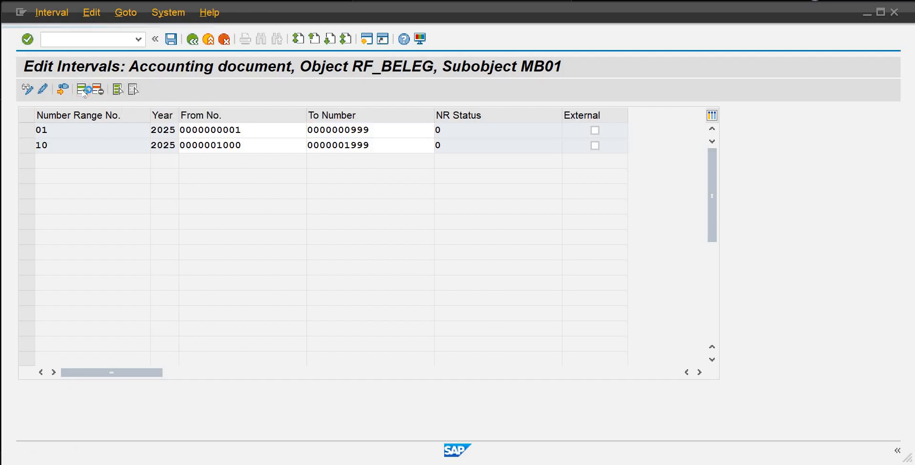
{"action": "type", "text": "14"}
{"action": "key", "text": "Tab"}
{"action": "type", "text": "2025"}
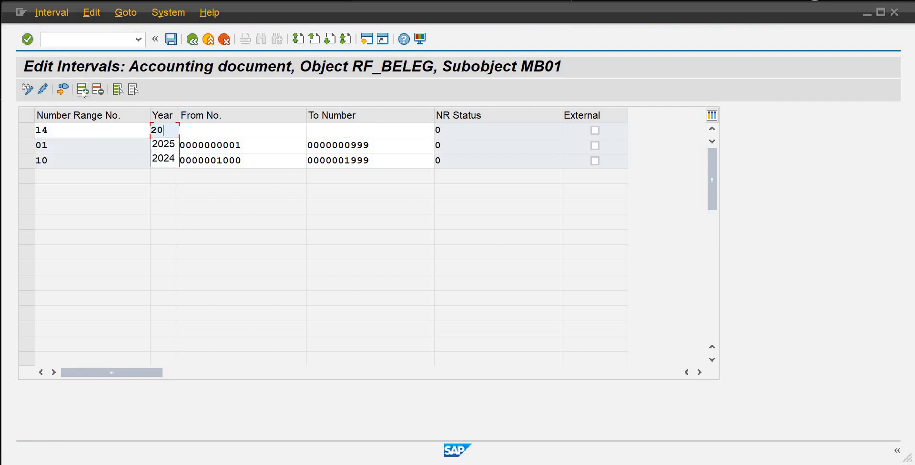
{"action": "key", "text": "Tab"}
{"action": "type", "text": "2000"}
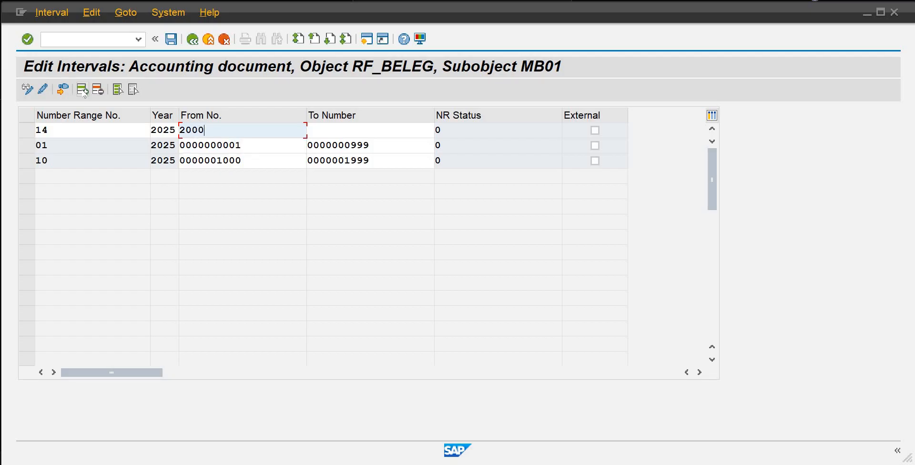
{"action": "key", "text": "Tab"}
{"action": "type", "text": "2999"}
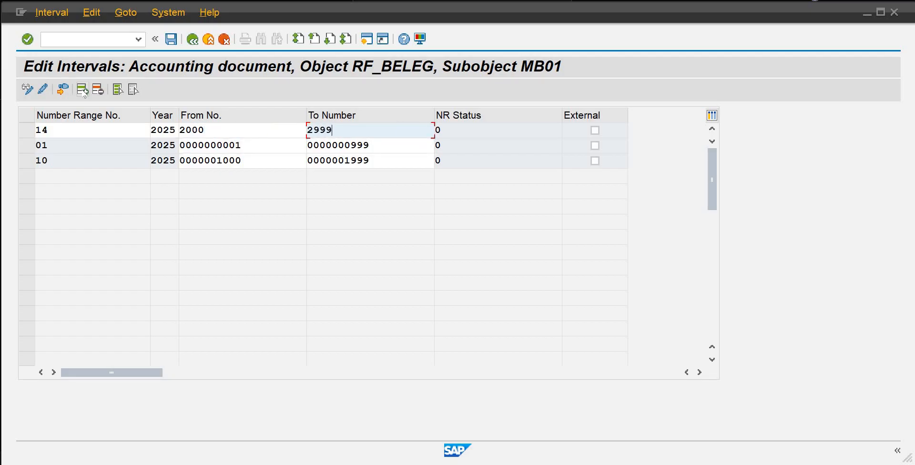
{"action": "key", "text": "Return"}
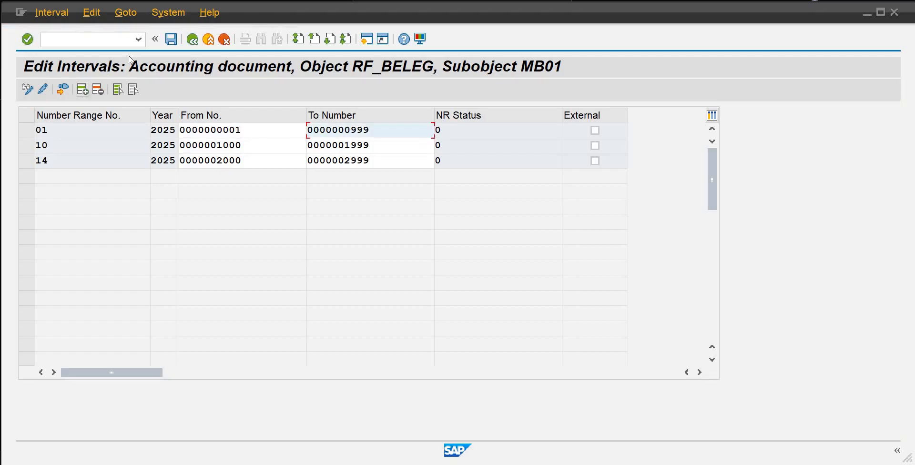
Step: Insert number range 15 for year 2025, from 3000 to 3999
{"action": "left_click", "coordinate": [82, 89]}
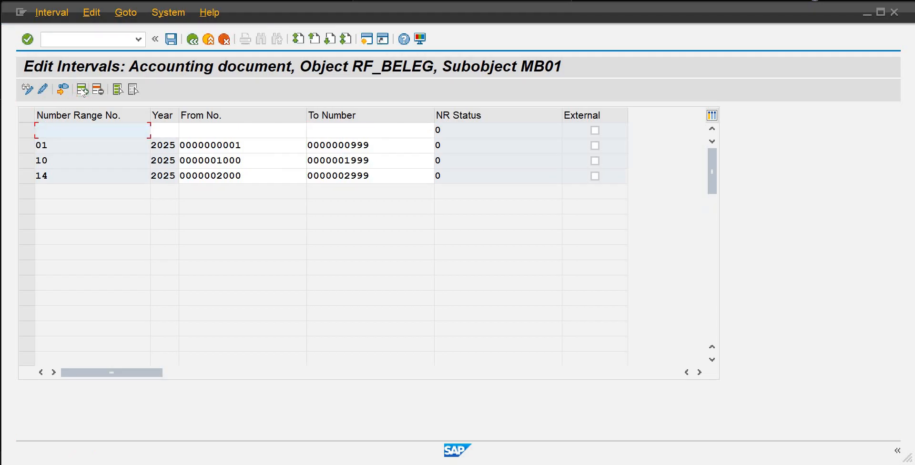
{"action": "type", "text": "15"}
{"action": "key", "text": "Tab"}
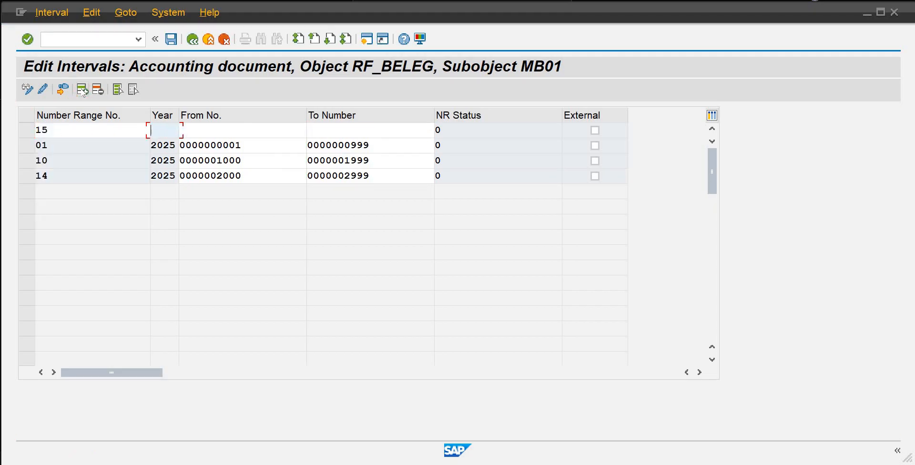
{"action": "type", "text": "2025"}
{"action": "key", "text": "Tab"}
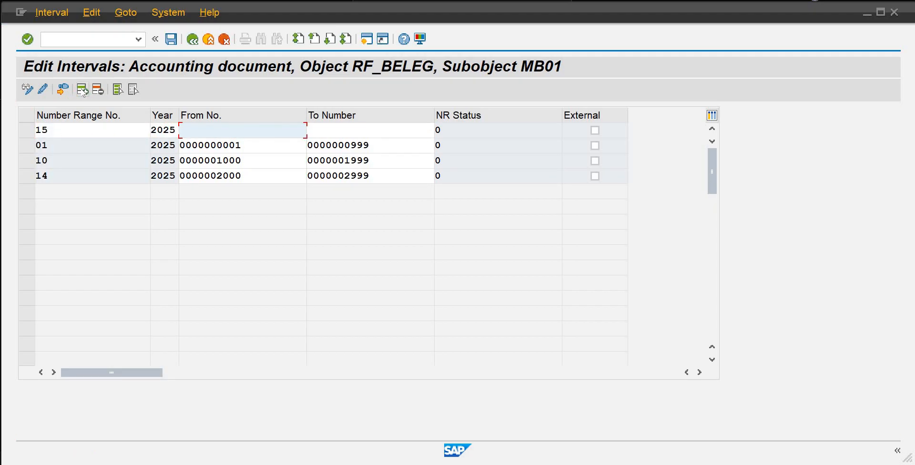
{"action": "type", "text": "3000"}
{"action": "key", "text": "Tab"}
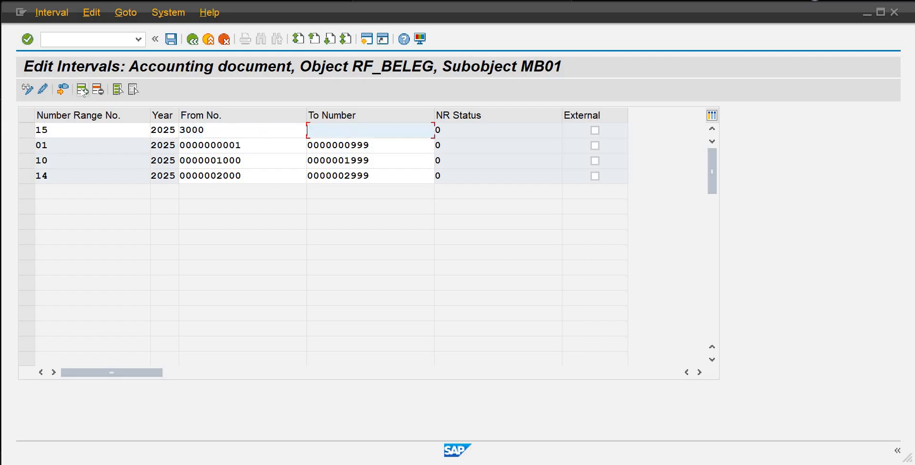
{"action": "type", "text": "3999"}
{"action": "key", "text": "Return"}
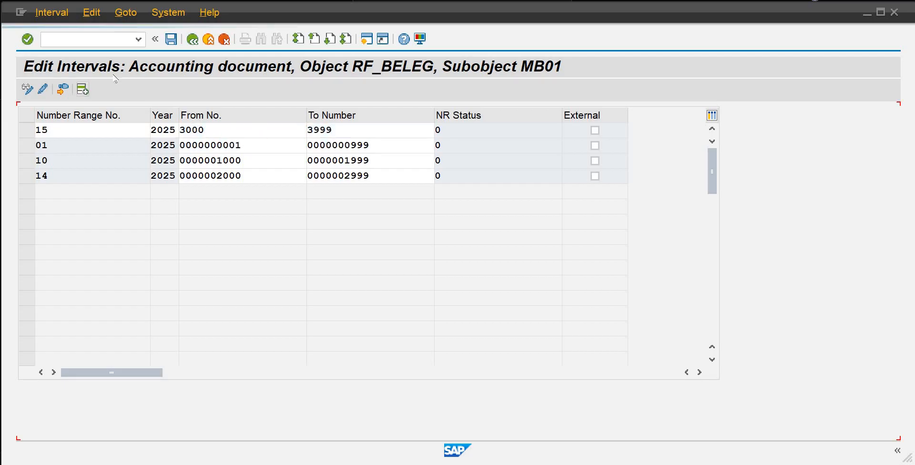
Step: Insert number range 16 for year 2025, from 4000 to 4999
{"action": "left_click", "coordinate": [82, 89]}
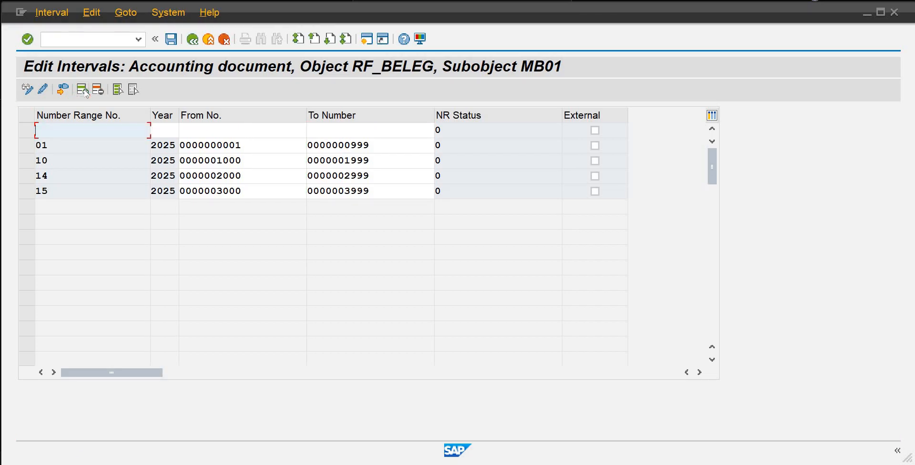
{"action": "type", "text": "16"}
{"action": "key", "text": "Tab"}
{"action": "type", "text": "2025"}
{"action": "key", "text": "Tab"}
{"action": "type", "text": "4000"}
{"action": "key", "text": "Tab"}
{"action": "type", "text": "4999"}
{"action": "key", "text": "Return"}
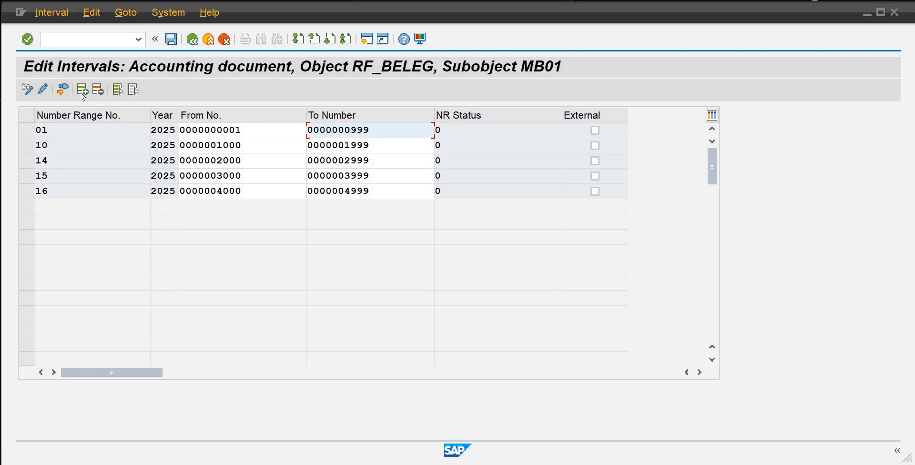
Step: Insert number range 17 for year 2025, from 5000 to 5999
{"action": "left_click", "coordinate": [82, 90]}
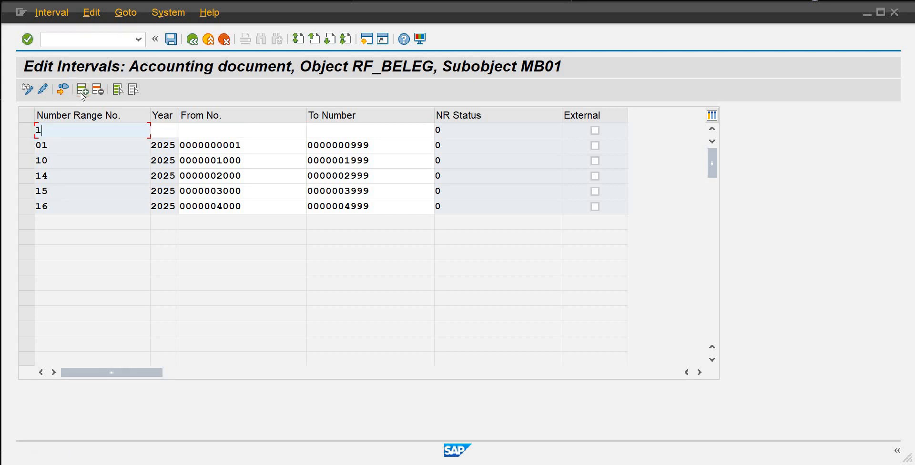
{"action": "type", "text": "17"}
{"action": "key", "text": "Tab"}
{"action": "type", "text": "2025"}
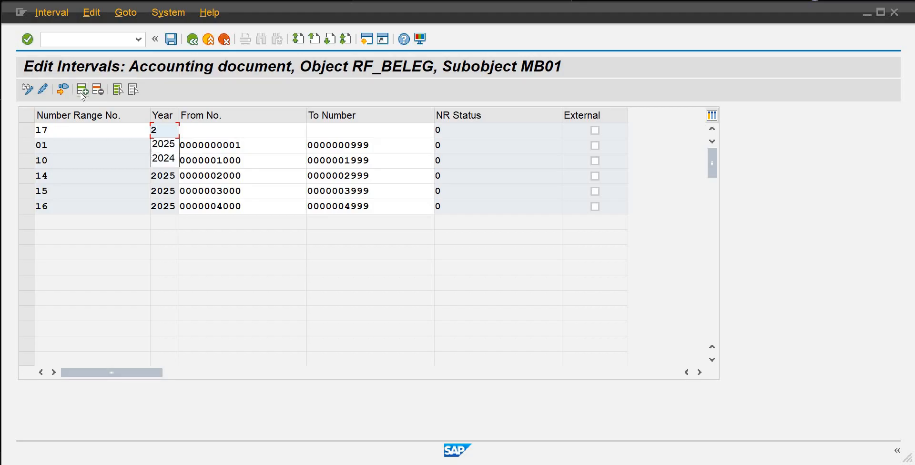
{"action": "key", "text": "Tab"}
{"action": "type", "text": "5000"}
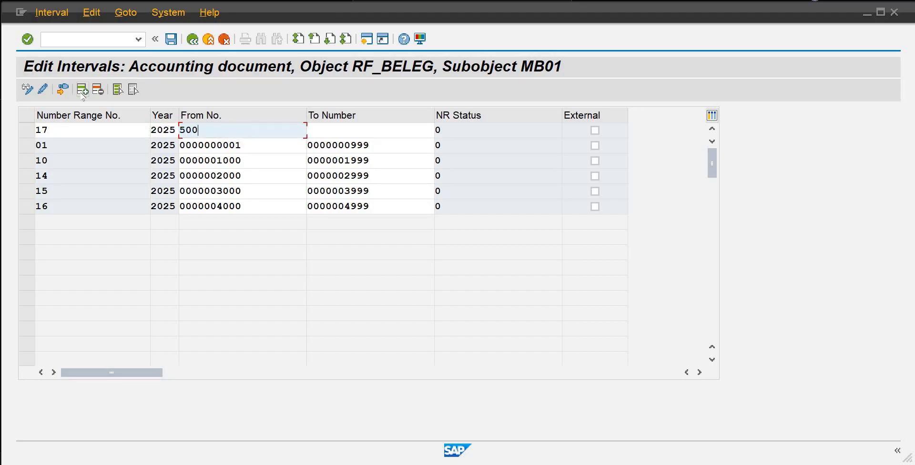
{"action": "key", "text": "Tab"}
{"action": "type", "text": "5999"}
{"action": "key", "text": "Return"}
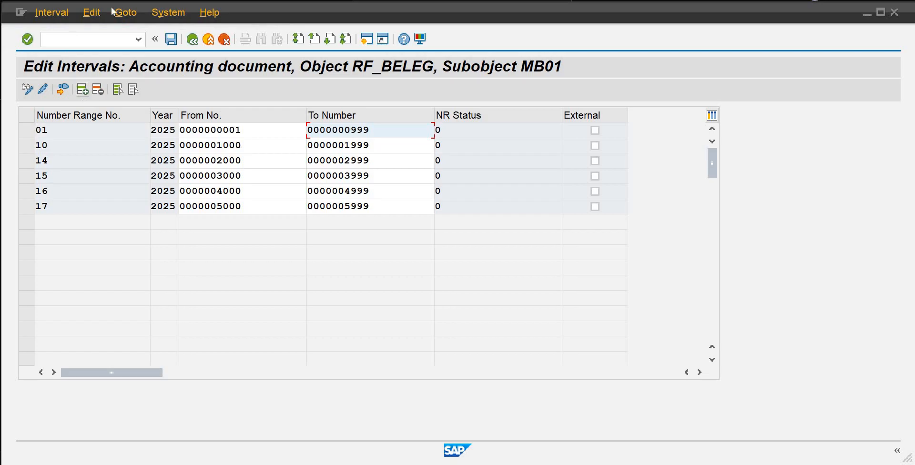
Step: Save the number range intervals, acknowledge the transport notice and return to the IMG structure
{"action": "left_click", "coordinate": [171, 40]}
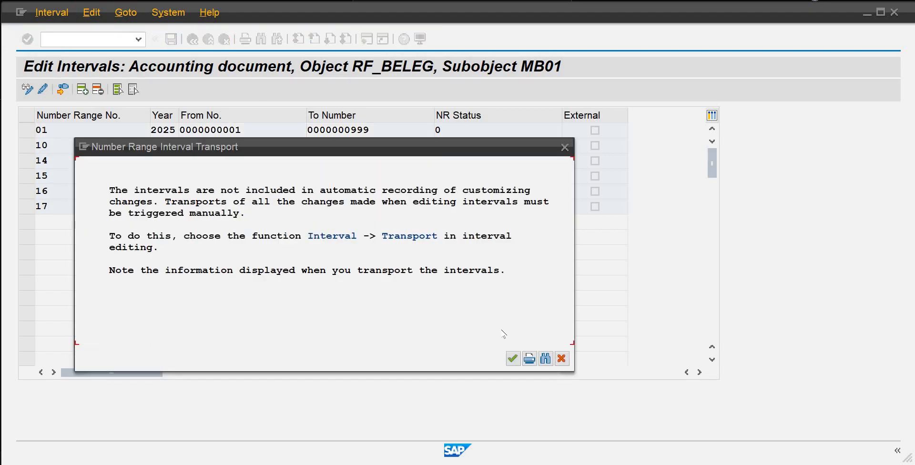
{"action": "left_click", "coordinate": [514, 360]}
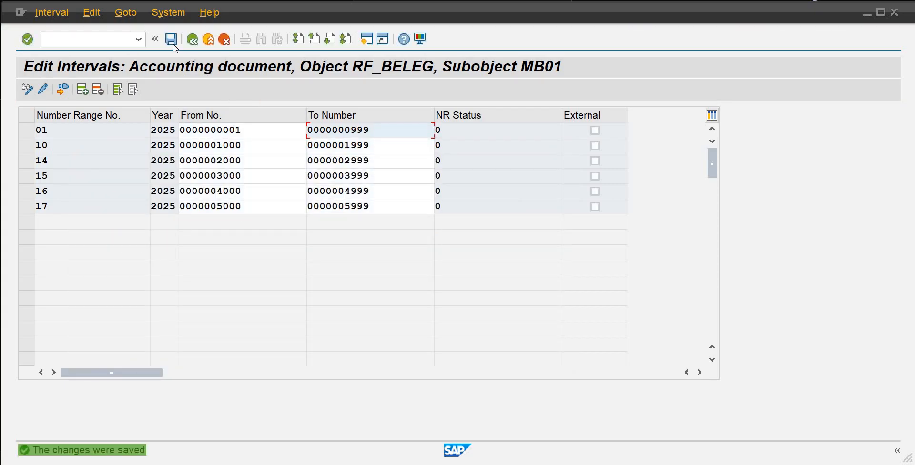
{"action": "left_click", "coordinate": [174, 46]}
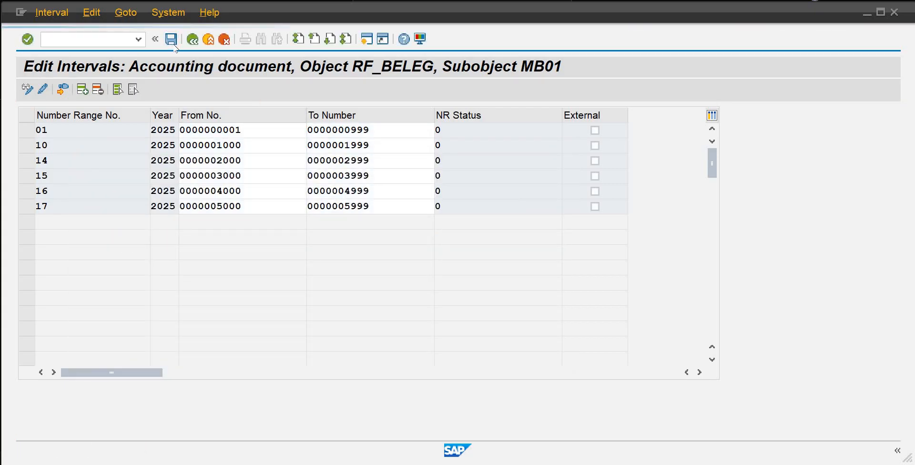
{"action": "left_click", "coordinate": [173, 43]}
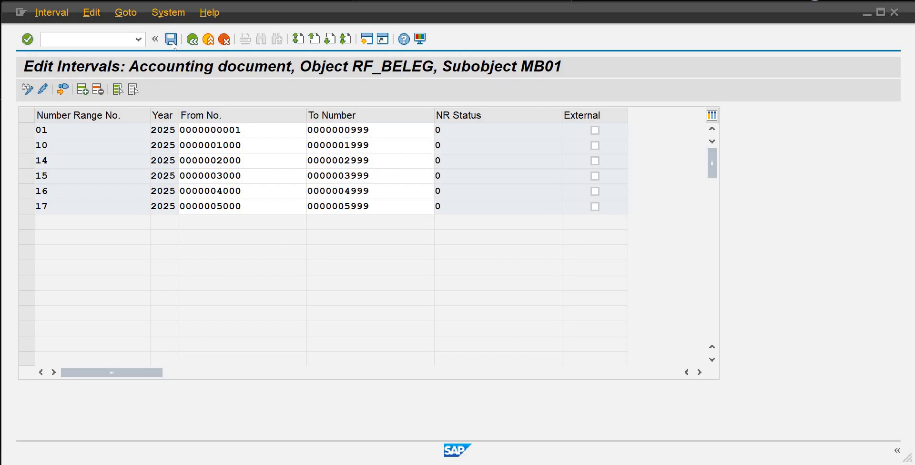
{"action": "left_click", "coordinate": [192, 40]}
{"action": "left_click", "coordinate": [192, 40]}
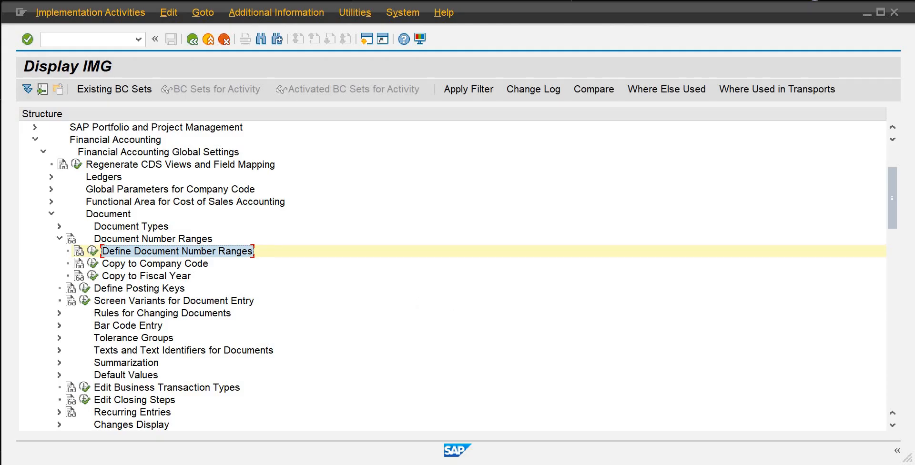
Step: Switch to the Word checklist and colour the "Document Number Range" item light blue like the completed items
{"action": "mouse_move", "coordinate": [562, 463]}
{"action": "left_click", "coordinate": [576, 439]}
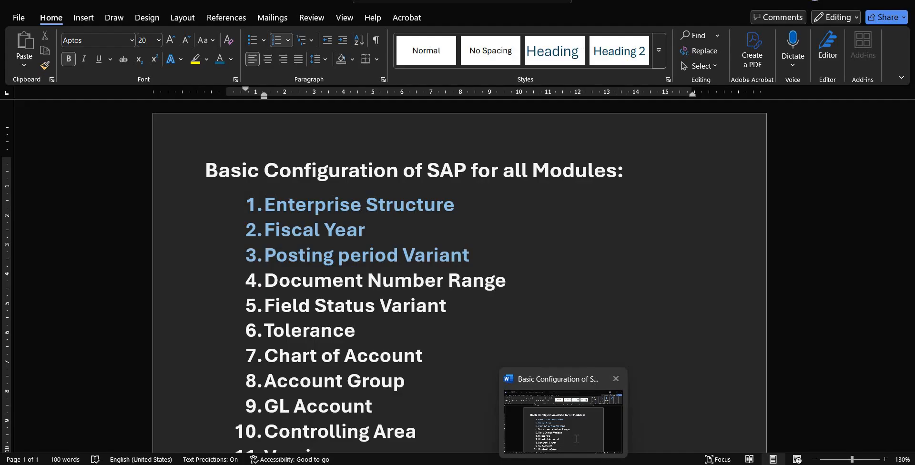
{"action": "left_click_drag", "start_coordinate": [518, 279], "coordinate": [265, 281]}
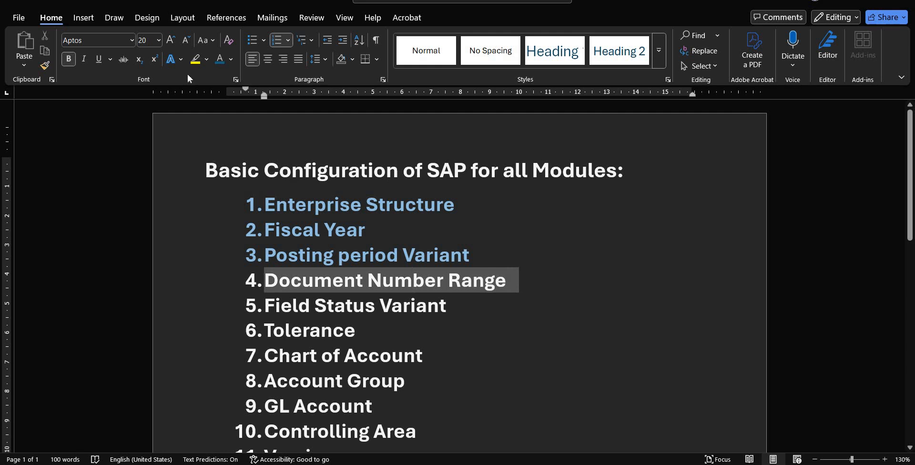
{"action": "left_click", "coordinate": [220, 60]}
{"action": "left_click", "coordinate": [446, 306]}
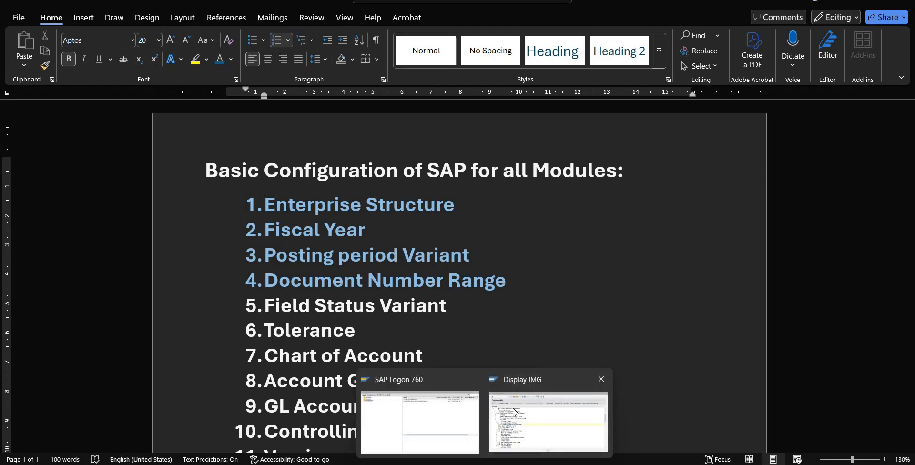
Step: Switch back to SAP and run transaction FB60 in a new session
{"action": "left_click", "coordinate": [529, 435]}
{"action": "left_click", "coordinate": [366, 37]}
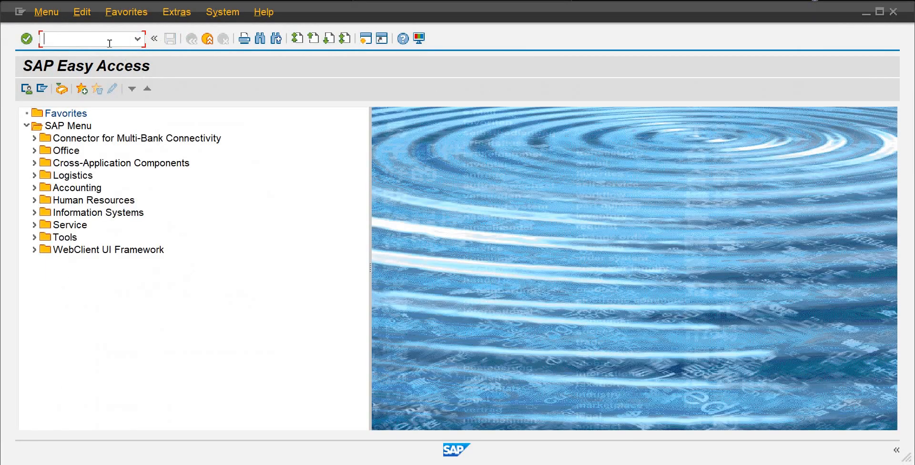
{"action": "type", "text": "b"}
{"action": "key", "text": "Return"}
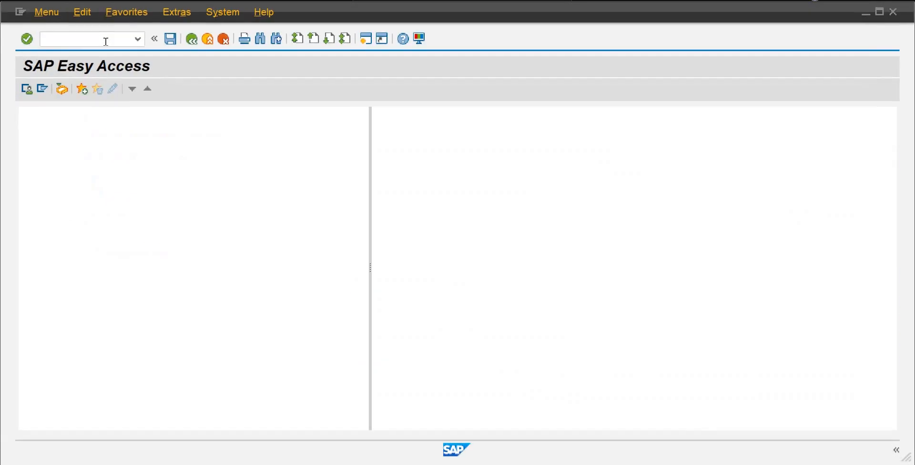
{"action": "type", "text": "fb"}
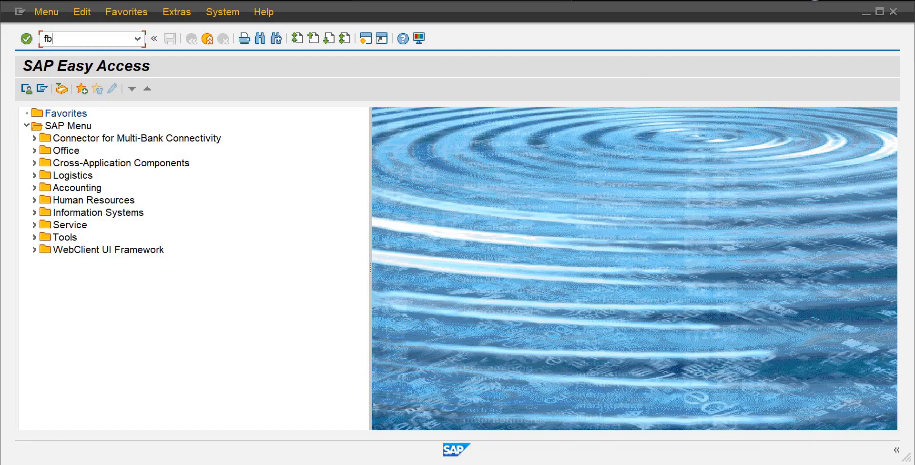
{"action": "type", "text": "60"}
{"action": "key", "text": "Return"}
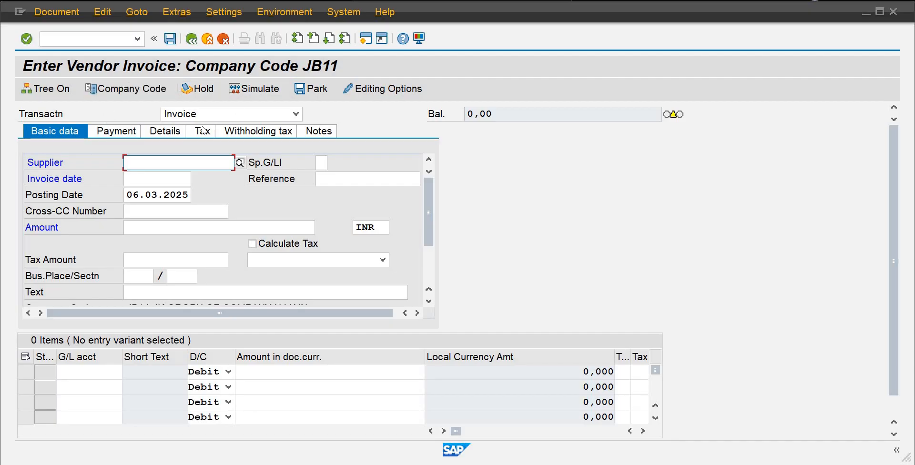
Step: Examine the vendor invoice entry screen's basic data fields, including supplier, invoice date and cross-company code number
{"action": "left_click", "coordinate": [119, 134]}
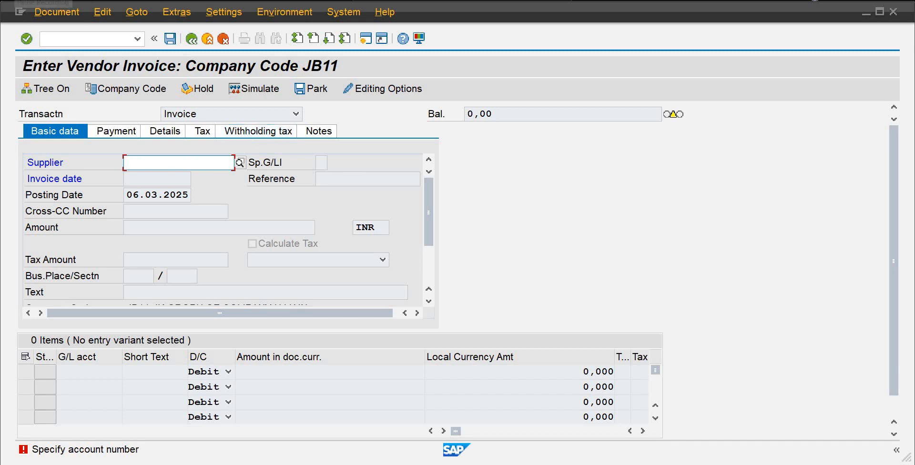
{"action": "left_click", "coordinate": [16, 0]}
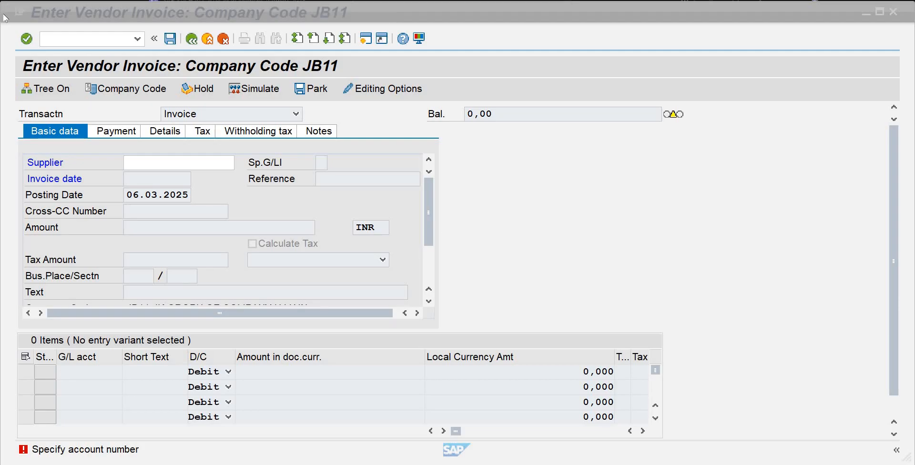
{"action": "left_click", "coordinate": [61, 128]}
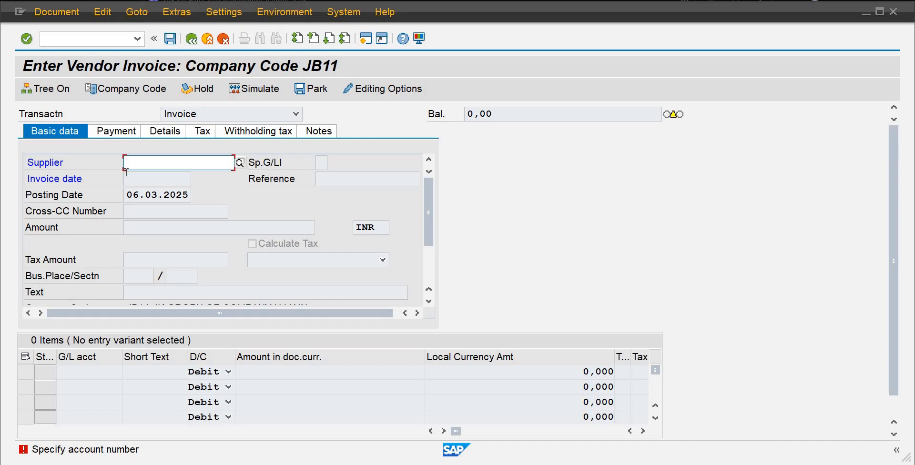
{"action": "left_click", "coordinate": [138, 182]}
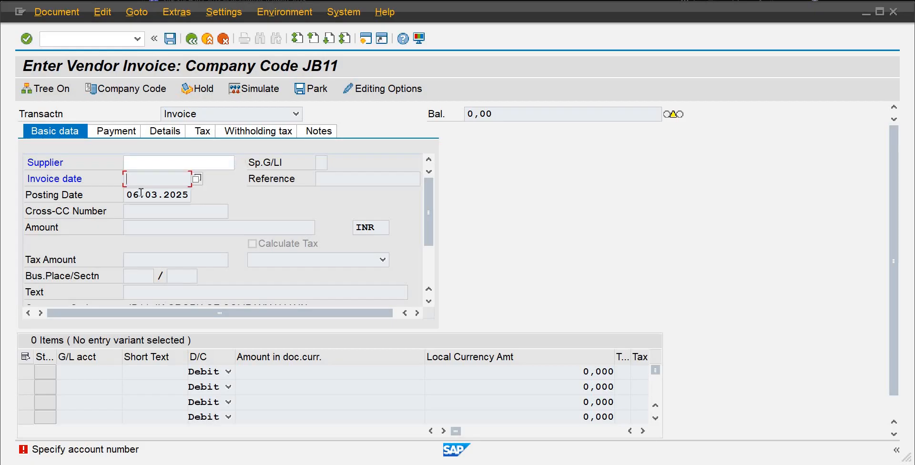
{"action": "left_click", "coordinate": [141, 164]}
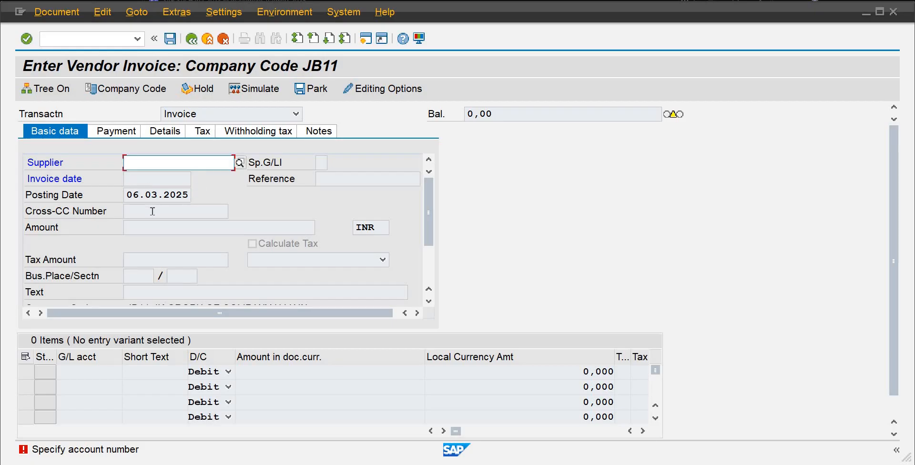
{"action": "left_click", "coordinate": [153, 211]}
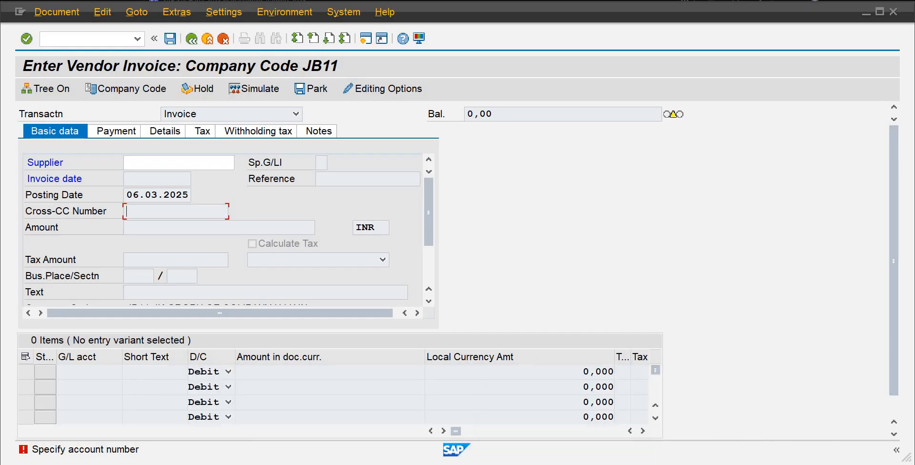
Step: Close the two spare SAP Easy Access sessions and switch back to the Display IMG session
{"action": "mouse_move", "coordinate": [528, 408]}
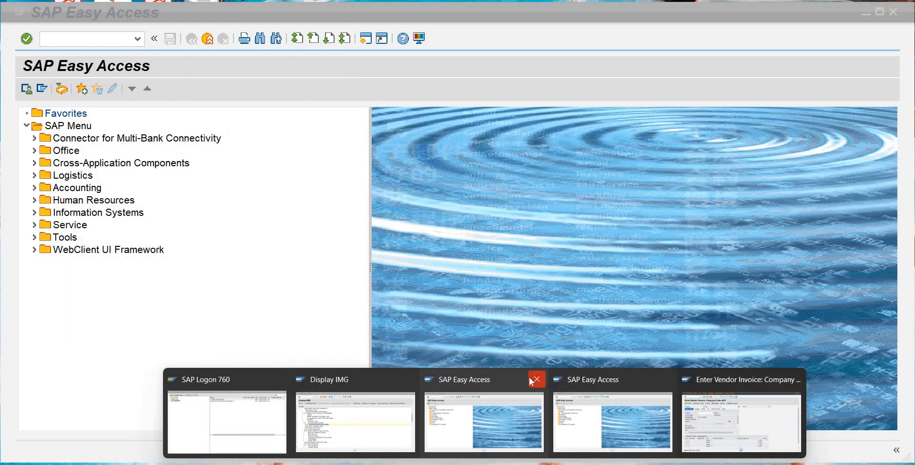
{"action": "left_click", "coordinate": [530, 379]}
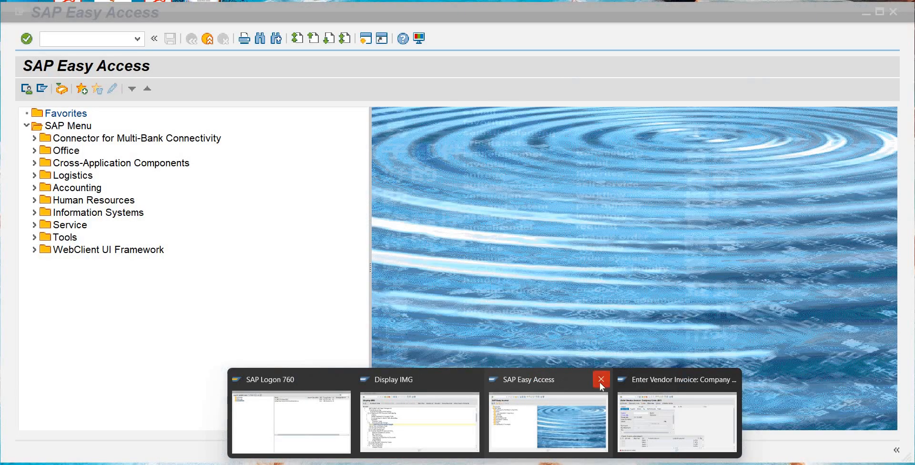
{"action": "left_click", "coordinate": [600, 380]}
{"action": "left_click", "coordinate": [483, 414]}
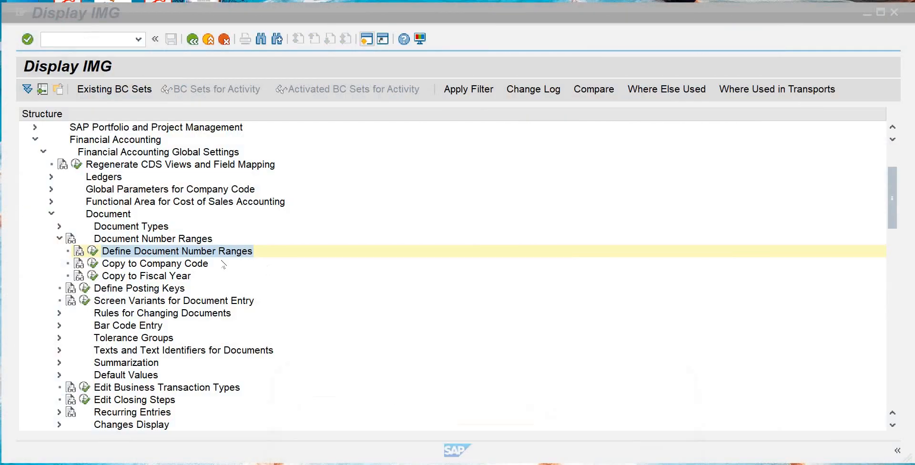
Step: Collapse the Document branch and open the Define Field Status Variants activity under Ledgers > Fields
{"action": "left_click", "coordinate": [60, 239]}
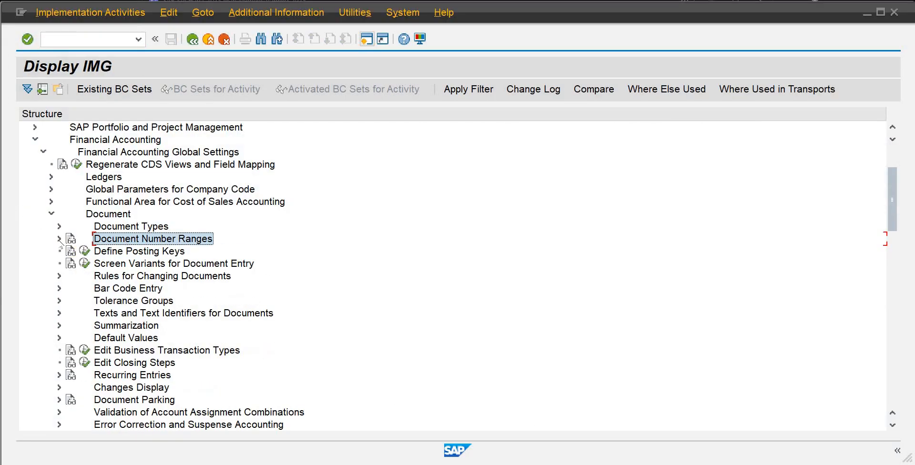
{"action": "left_click", "coordinate": [51, 214]}
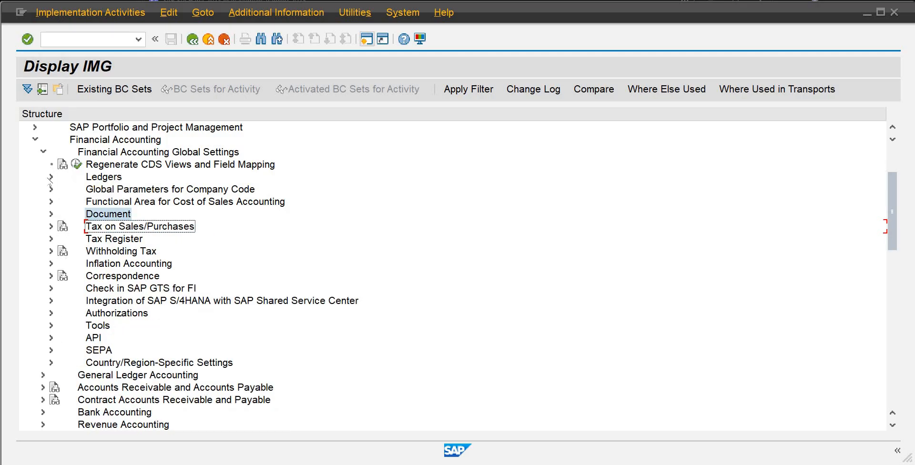
{"action": "left_click", "coordinate": [91, 140]}
{"action": "left_click", "coordinate": [96, 151]}
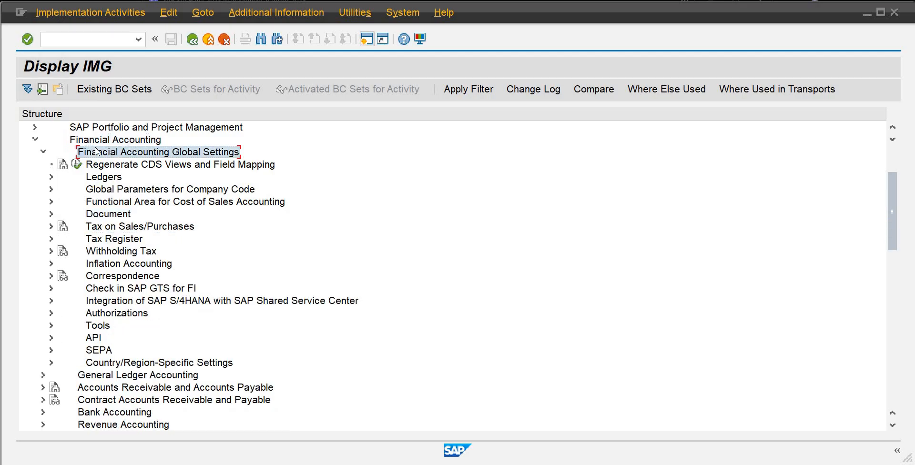
{"action": "left_click", "coordinate": [51, 177]}
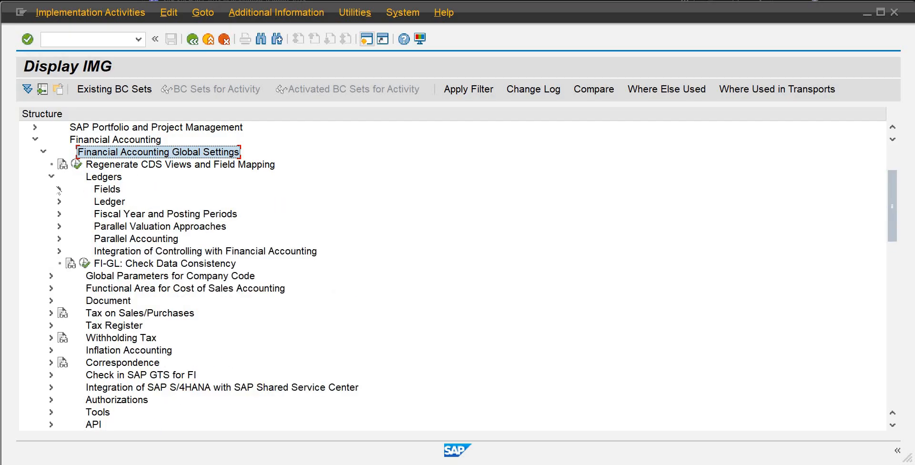
{"action": "left_click", "coordinate": [60, 189]}
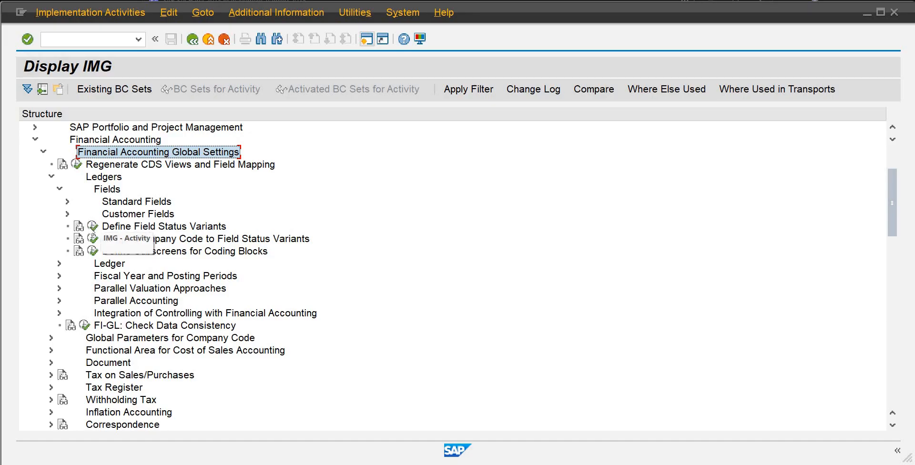
{"action": "left_click", "coordinate": [93, 225]}
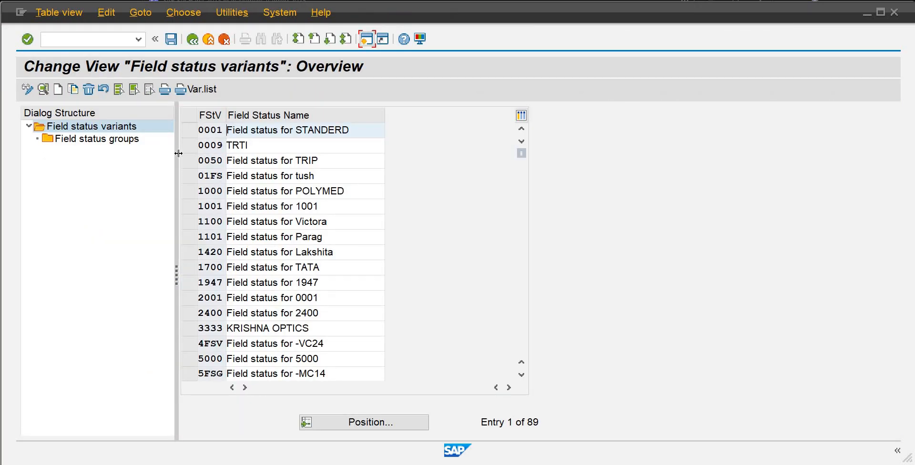
Step: Copy field status variant 0001 and enter FSTM as the key of the copy
{"action": "left_click", "coordinate": [187, 134]}
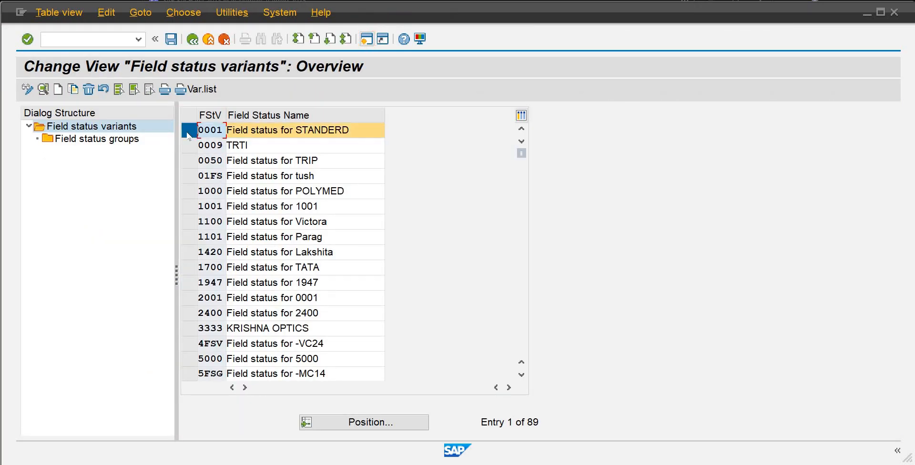
{"action": "right_click", "coordinate": [188, 134]}
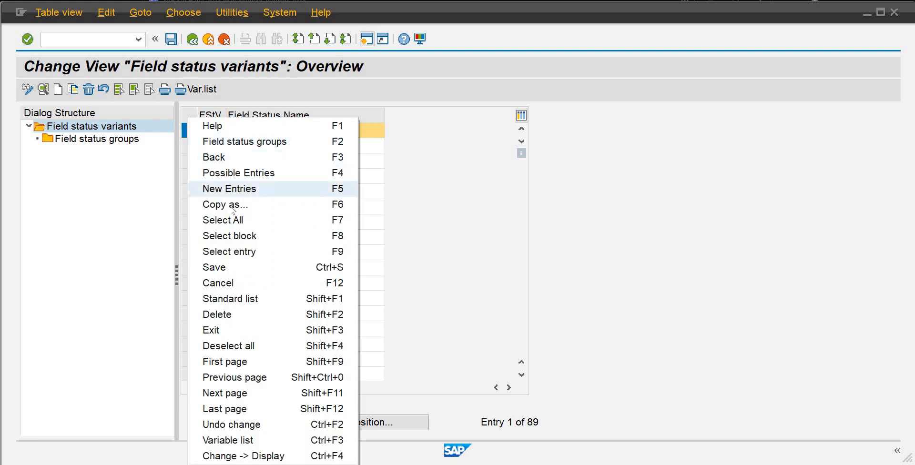
{"action": "left_click", "coordinate": [233, 207]}
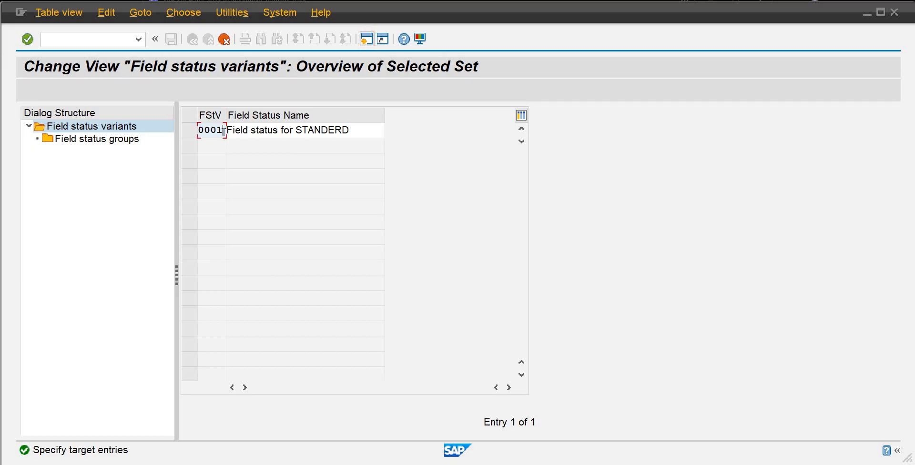
{"action": "key", "text": "BackSpace"}
{"action": "key", "text": "BackSpace"}
{"action": "key", "text": "BackSpace"}
{"action": "key", "text": "BackSpace"}
{"action": "type", "text": "FS"}
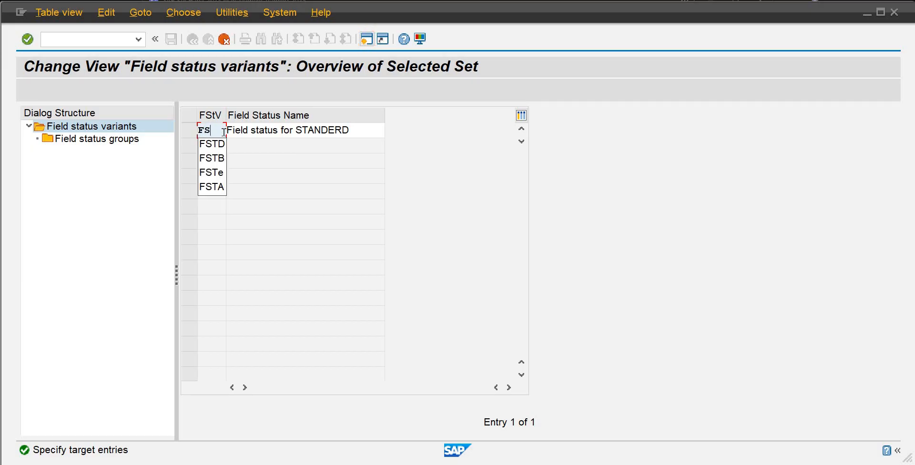
{"action": "type", "text": "VM"}
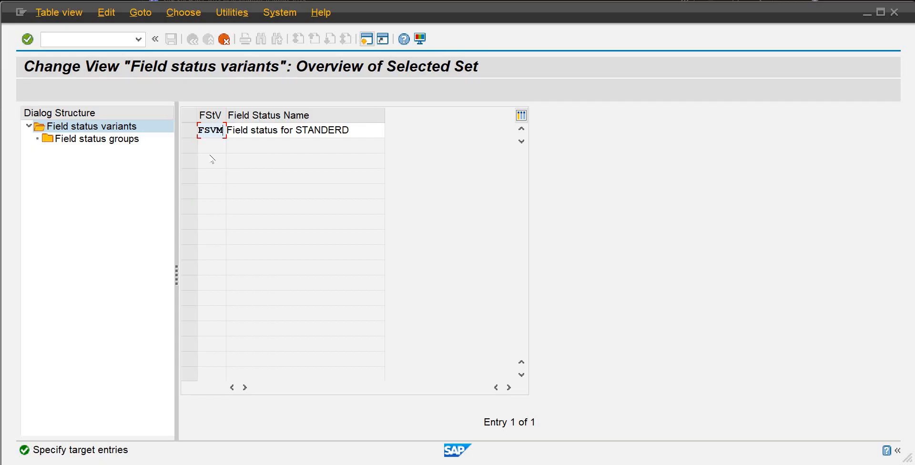
{"action": "key", "text": "BackSpace"}
{"action": "key", "text": "BackSpace"}
{"action": "type", "text": "TM"}
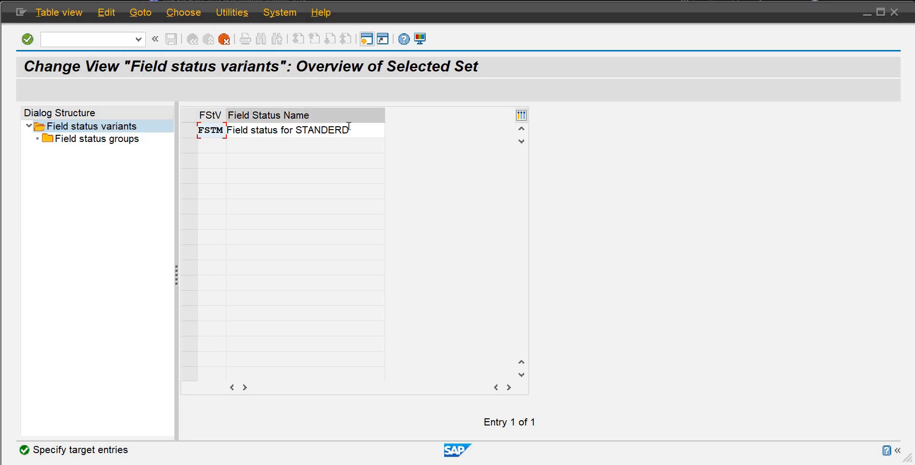
Step: Name variant FSTM "Field status for MB01" and confirm the entry
{"action": "left_click_drag", "start_coordinate": [349, 128], "coordinate": [229, 133]}
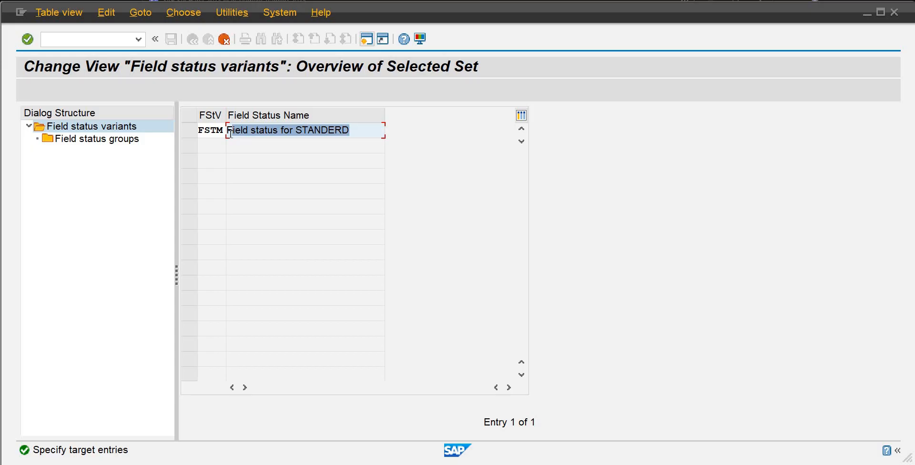
{"action": "left_click", "coordinate": [365, 134]}
{"action": "key", "text": "BackSpace"}
{"action": "key", "text": "BackSpace"}
{"action": "key", "text": "BackSpace"}
{"action": "key", "text": "BackSpace"}
{"action": "key", "text": "BackSpace"}
{"action": "key", "text": "BackSpace"}
{"action": "key", "text": "BackSpace"}
{"action": "key", "text": "BackSpace"}
{"action": "type", "text": "MB01"}
{"action": "key", "text": "Return"}
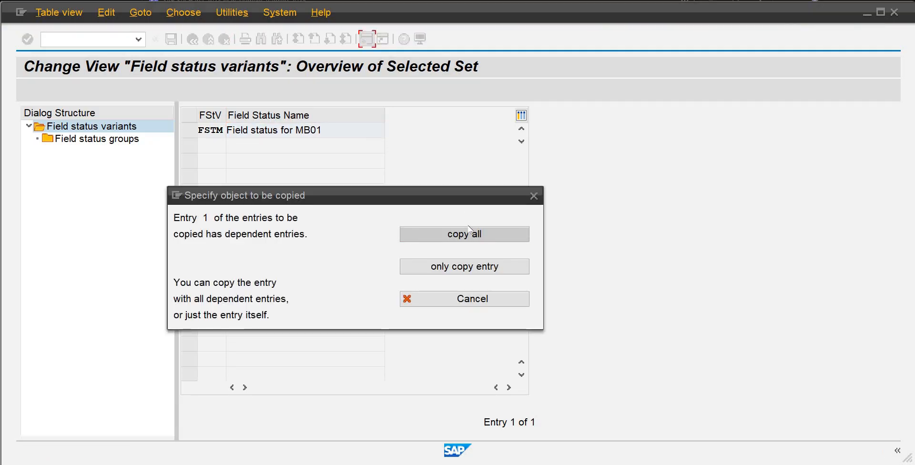
Step: Copy all dependent entries to the new variant, save it and return to the IMG structure
{"action": "left_click", "coordinate": [468, 228]}
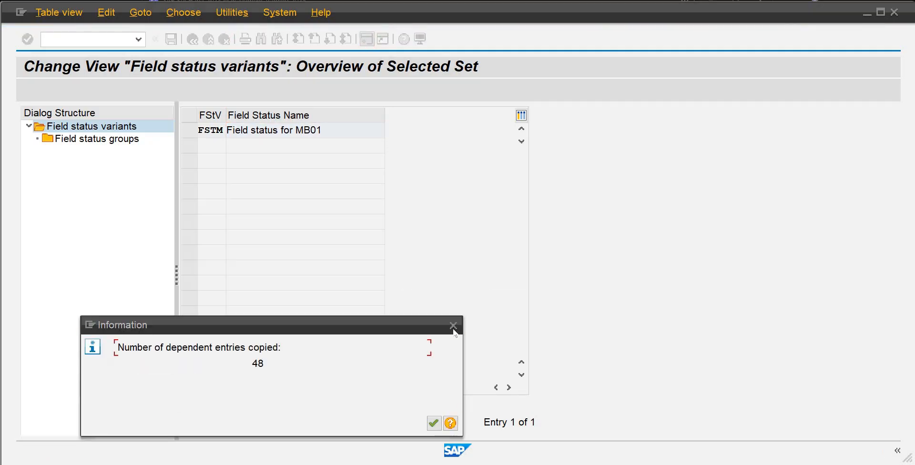
{"action": "left_click", "coordinate": [434, 423]}
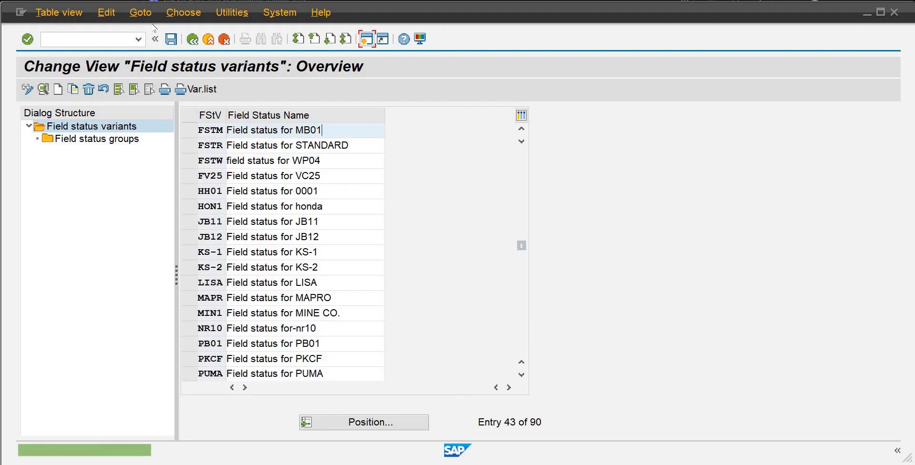
{"action": "left_click", "coordinate": [171, 39]}
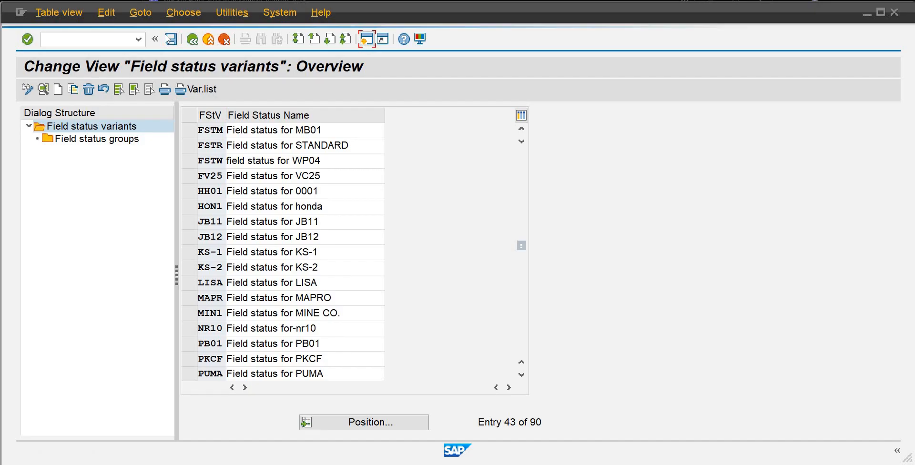
{"action": "left_click", "coordinate": [191, 43]}
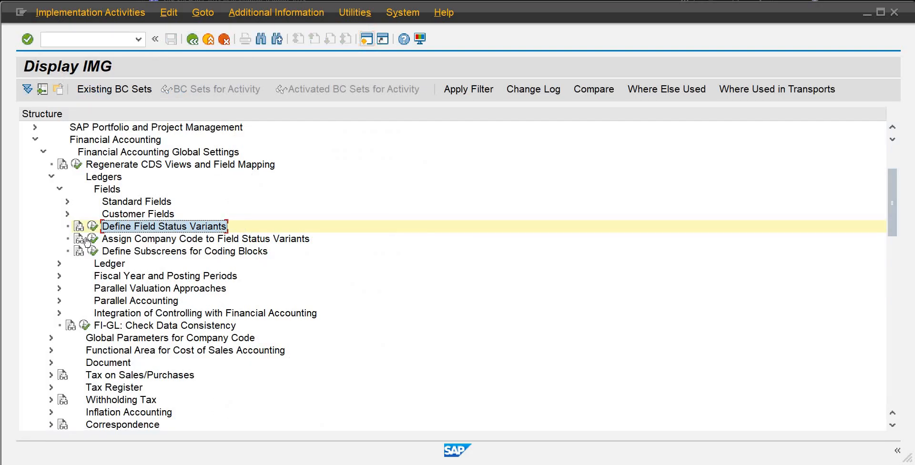
Step: Open the Assign Company Code to Field Status Variants activity and position the list at company code MB01
{"action": "left_click", "coordinate": [207, 41]}
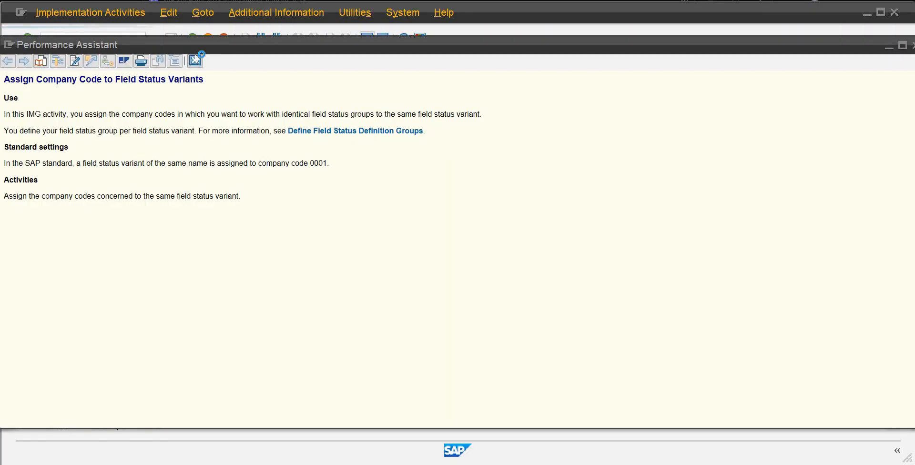
{"action": "left_click", "coordinate": [195, 61]}
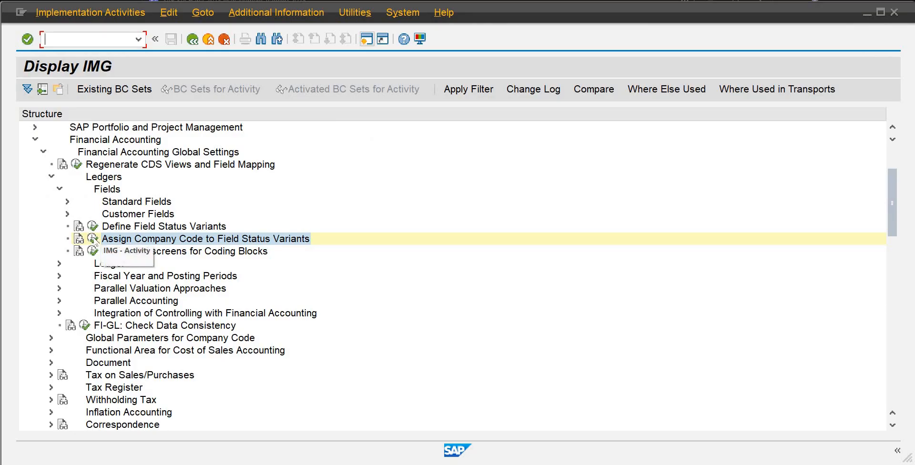
{"action": "left_click", "coordinate": [94, 239]}
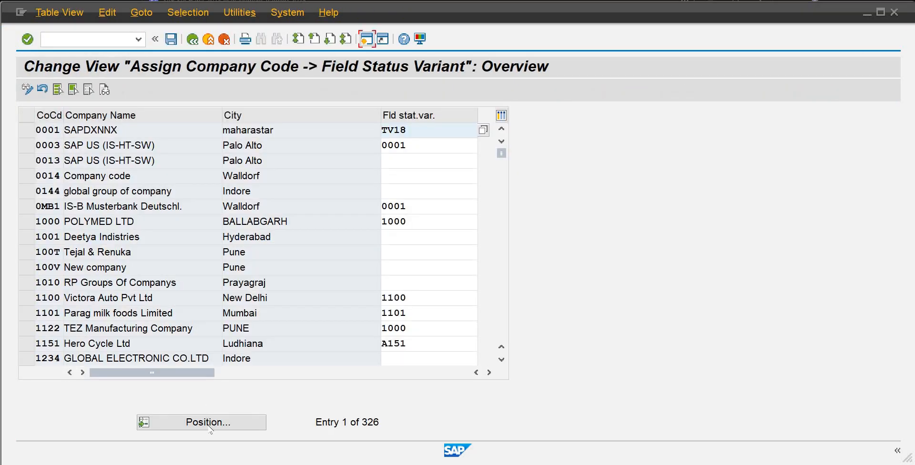
{"action": "left_click", "coordinate": [210, 426]}
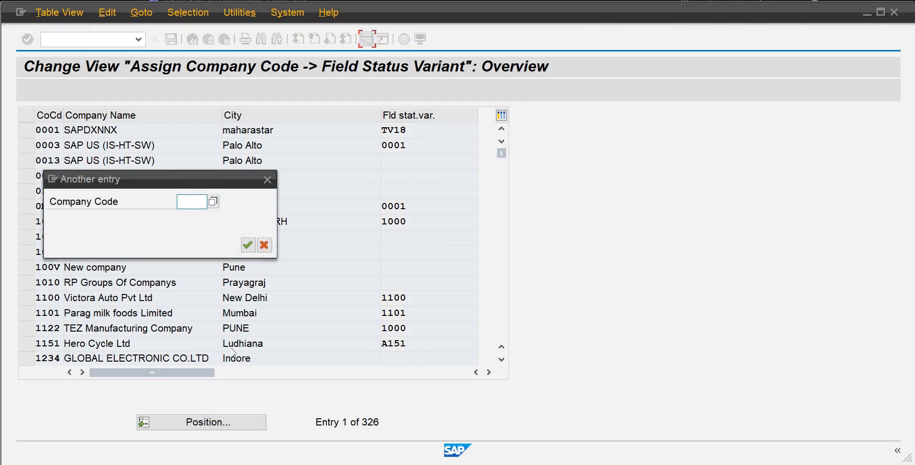
{"action": "type", "text": "mb01"}
{"action": "key", "text": "Return"}
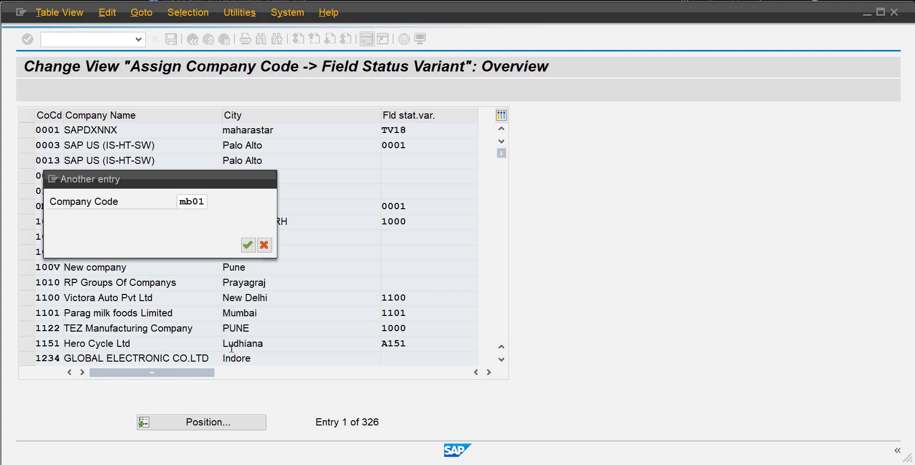
Step: Assign field status variant FSTM to company code MB01, save and return to the IMG structure
{"action": "left_click", "coordinate": [407, 133]}
{"action": "type", "text": "fs"}
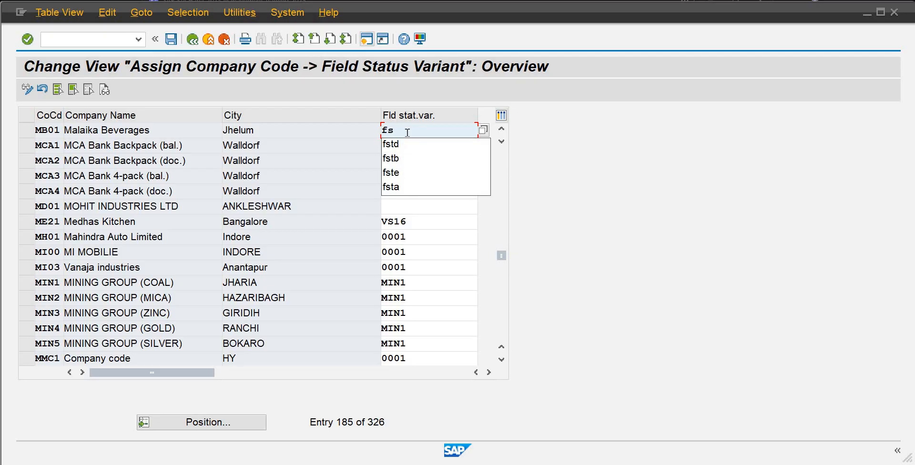
{"action": "type", "text": "tm"}
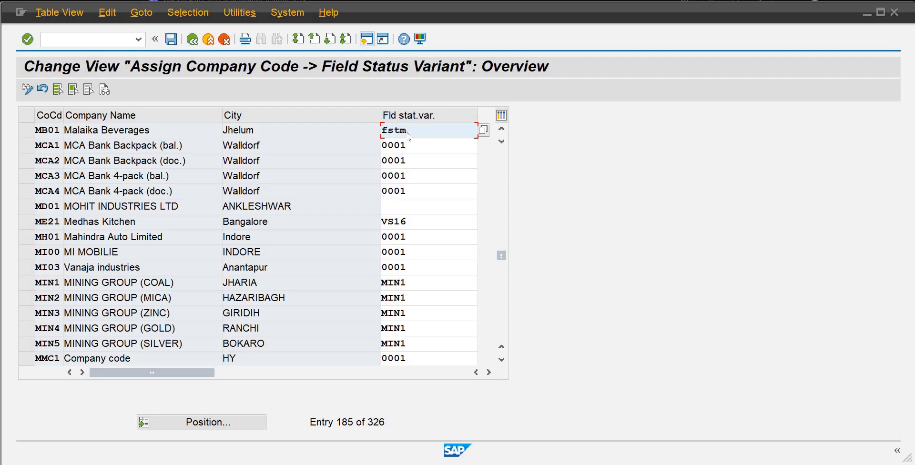
{"action": "key", "text": "Return"}
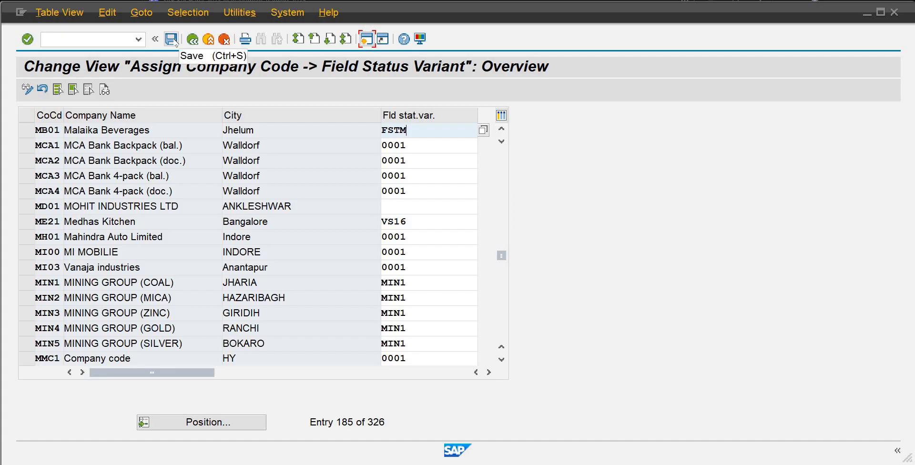
{"action": "left_click", "coordinate": [172, 39]}
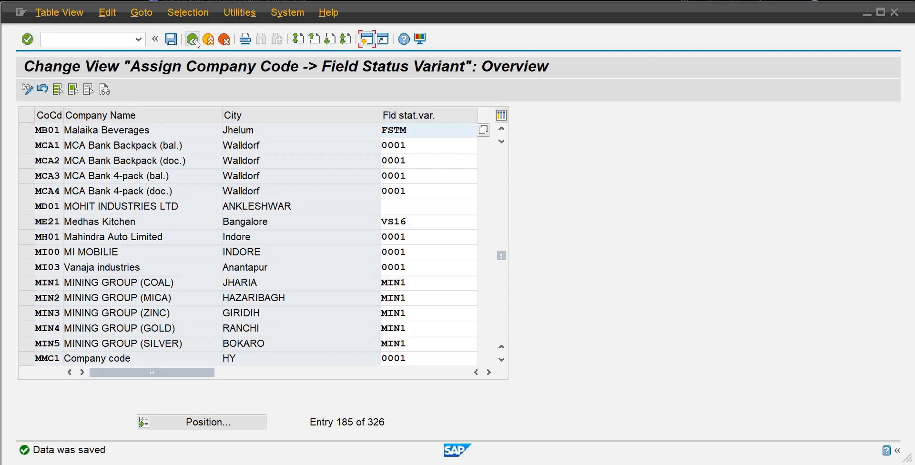
{"action": "left_click", "coordinate": [194, 41]}
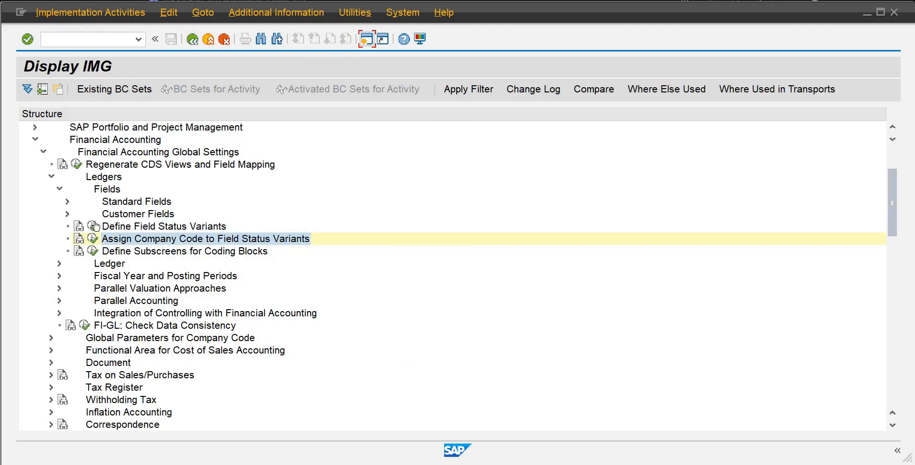
Step: Reopen Define Field Status Variants, examine the variant list around entries 0001 and 01FS, and return to the IMG structure
{"action": "left_click", "coordinate": [94, 226]}
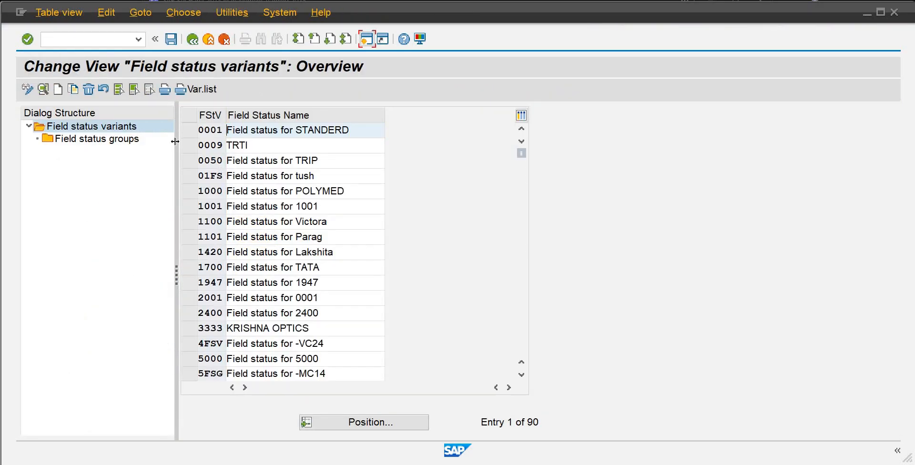
{"action": "left_click", "coordinate": [188, 131]}
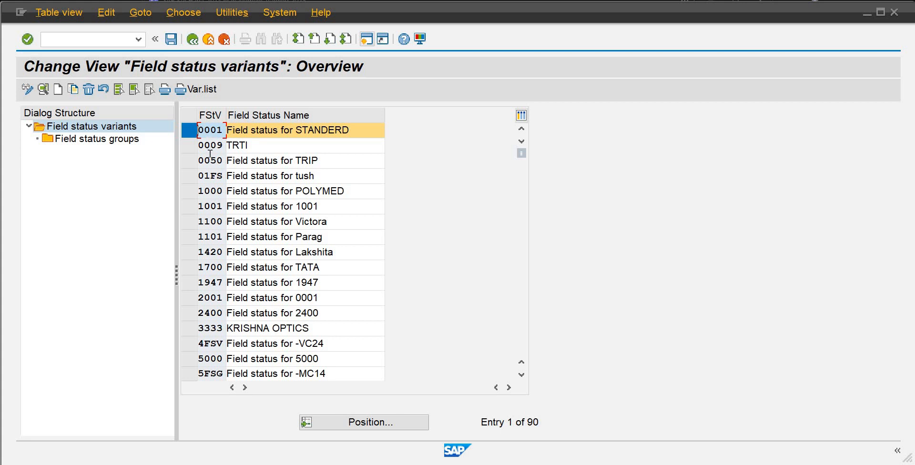
{"action": "left_click", "coordinate": [197, 176]}
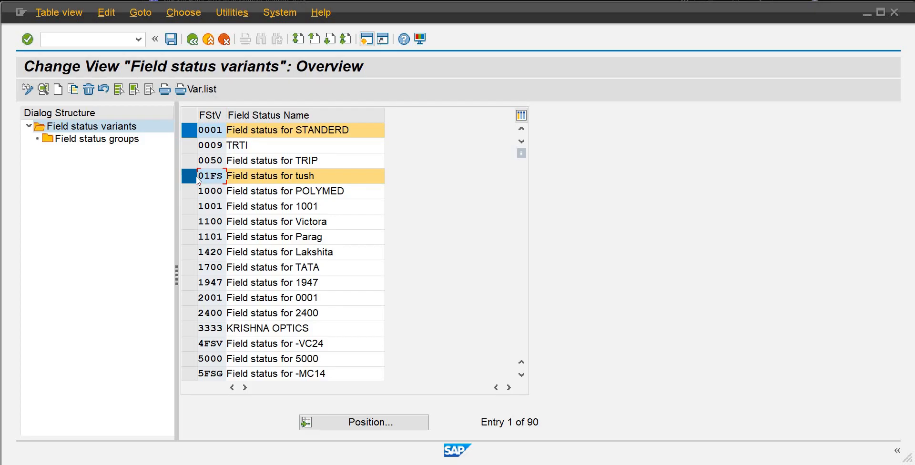
{"action": "left_click", "coordinate": [191, 176]}
{"action": "left_click", "coordinate": [193, 133]}
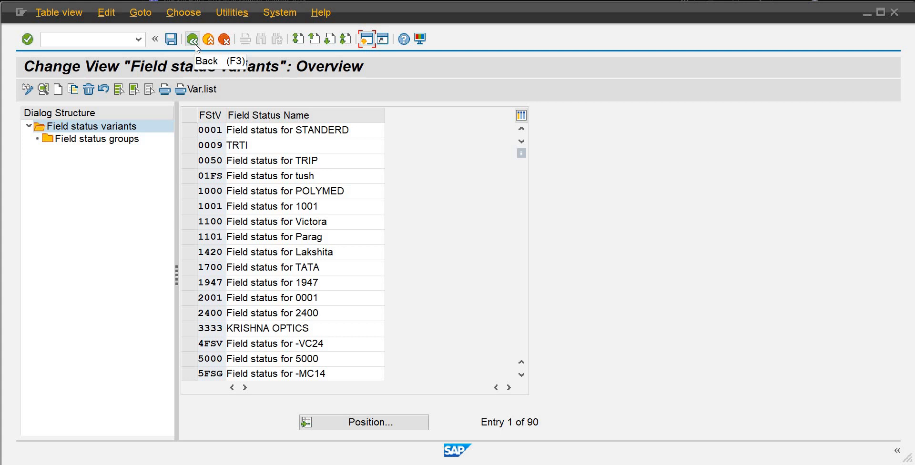
{"action": "left_click", "coordinate": [193, 39]}
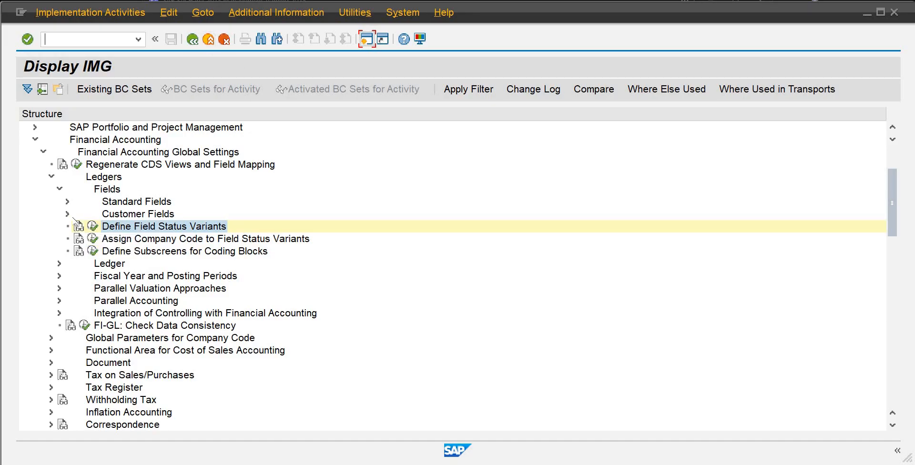
Step: Collapse the Fields, Ledgers and Financial Accounting Global Settings branches
{"action": "left_click", "coordinate": [59, 189]}
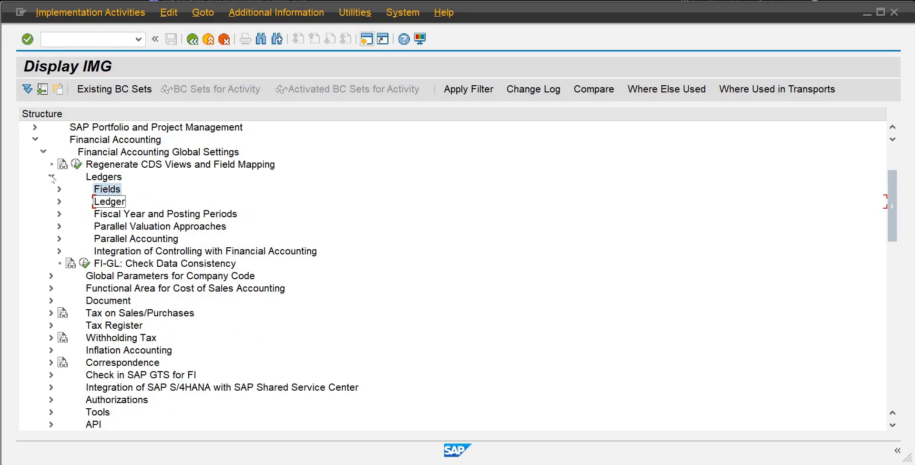
{"action": "left_click", "coordinate": [51, 177]}
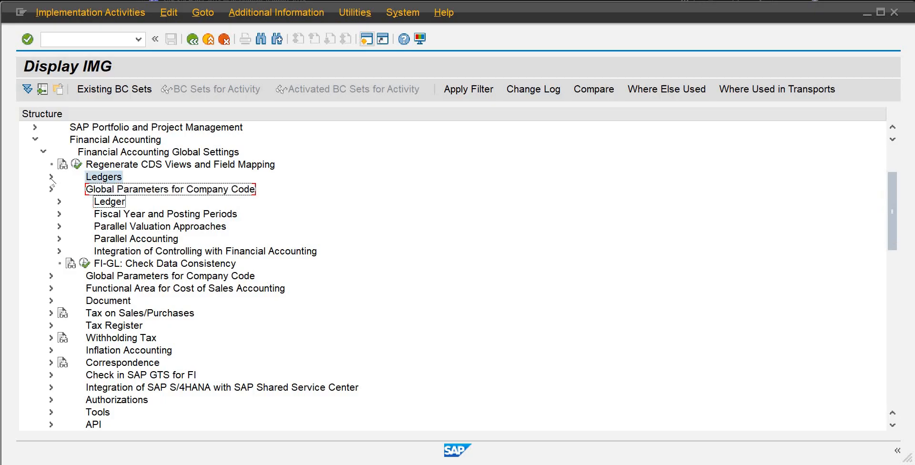
{"action": "left_click", "coordinate": [43, 152]}
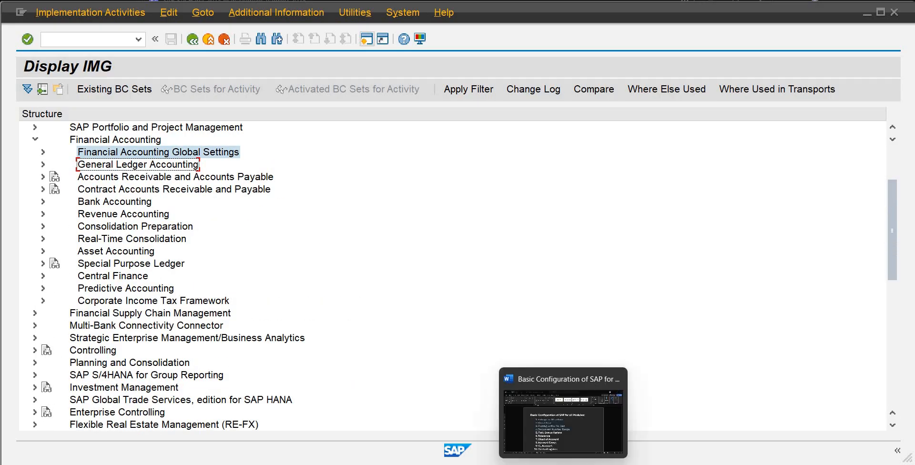
Step: Switch to the Word checklist and color item 5, Field Status Variant, light blue like the items above it
{"action": "left_click", "coordinate": [569, 452]}
{"action": "left_click_drag", "start_coordinate": [458, 314], "coordinate": [255, 318]}
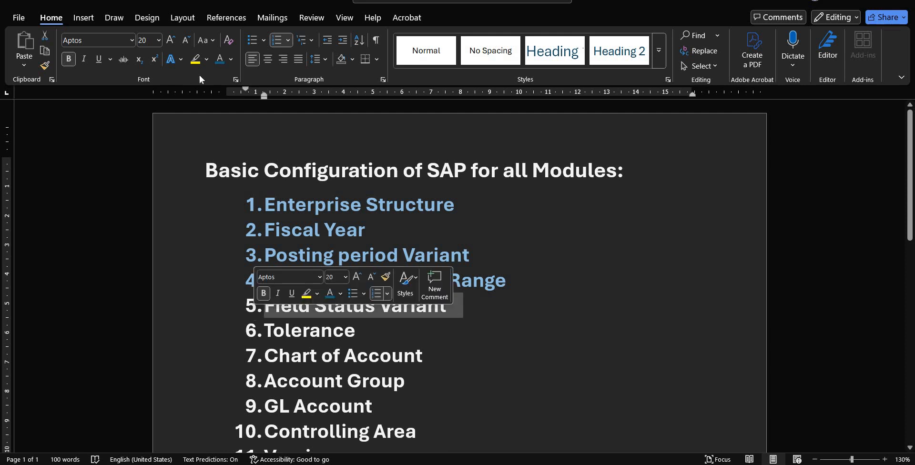
{"action": "left_click", "coordinate": [219, 59]}
{"action": "left_click", "coordinate": [382, 280]}
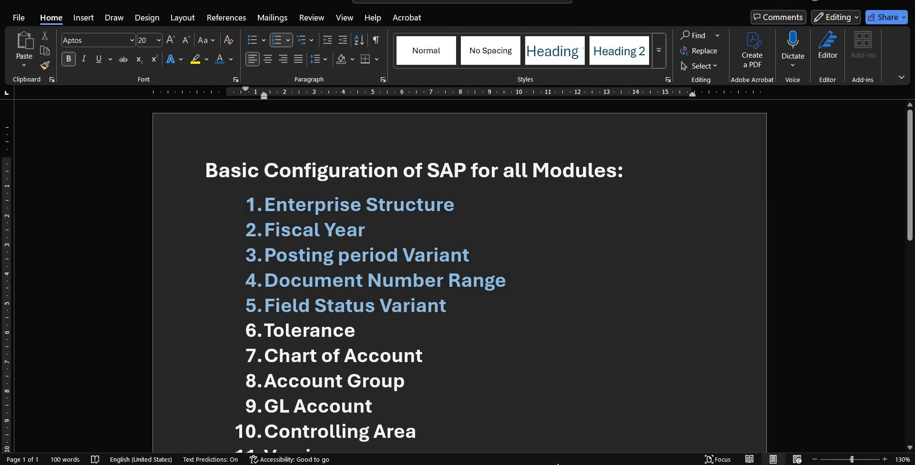
Step: Switch back to the SAP Display IMG session and expand Financial Accounting Global Settings
{"action": "mouse_move", "coordinate": [499, 452]}
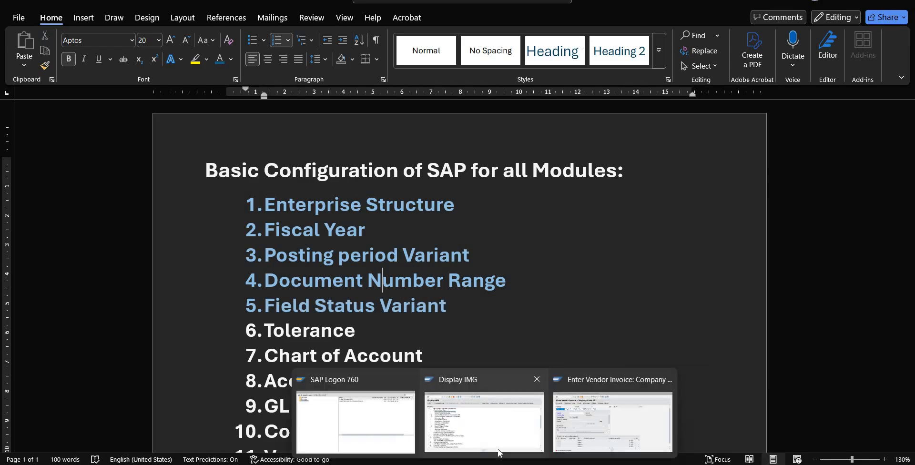
{"action": "left_click", "coordinate": [498, 452]}
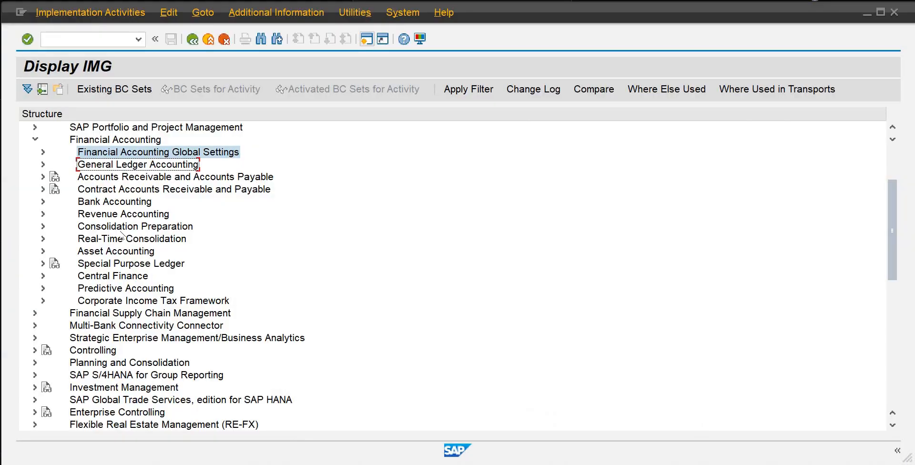
{"action": "left_click", "coordinate": [43, 152]}
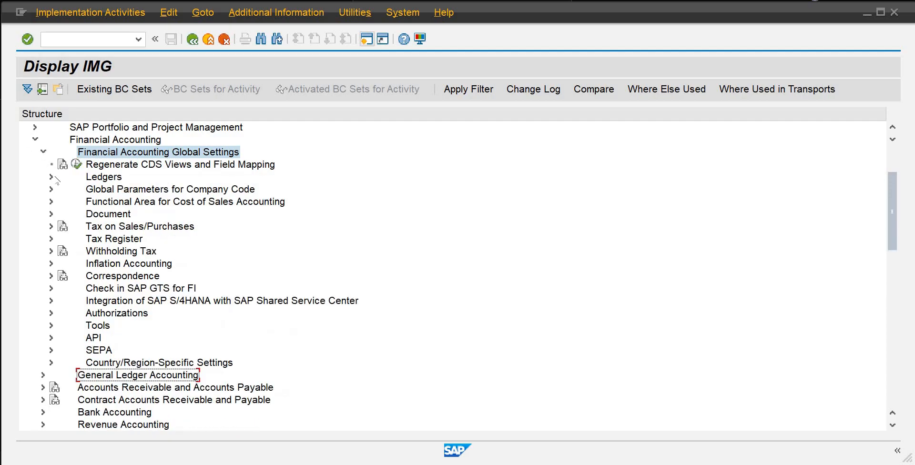
Step: Open Define Tolerance Groups for Employees from the Tolerance Groups node under Document
{"action": "left_click", "coordinate": [51, 214]}
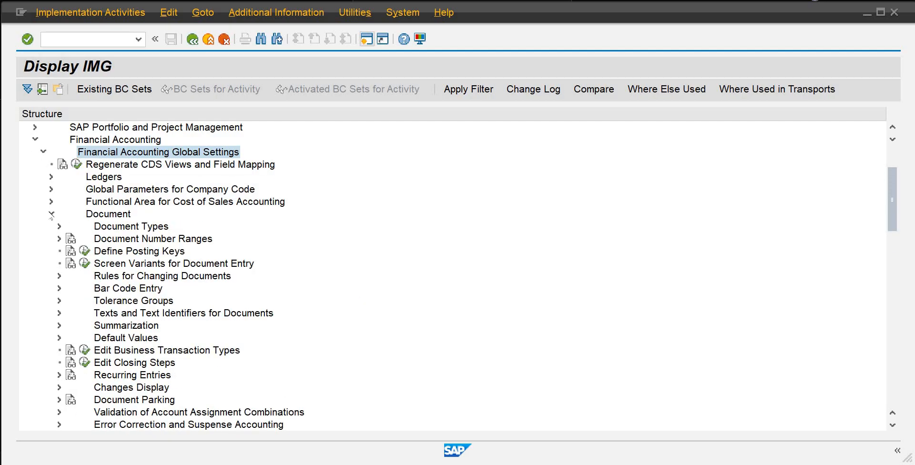
{"action": "left_click", "coordinate": [60, 300]}
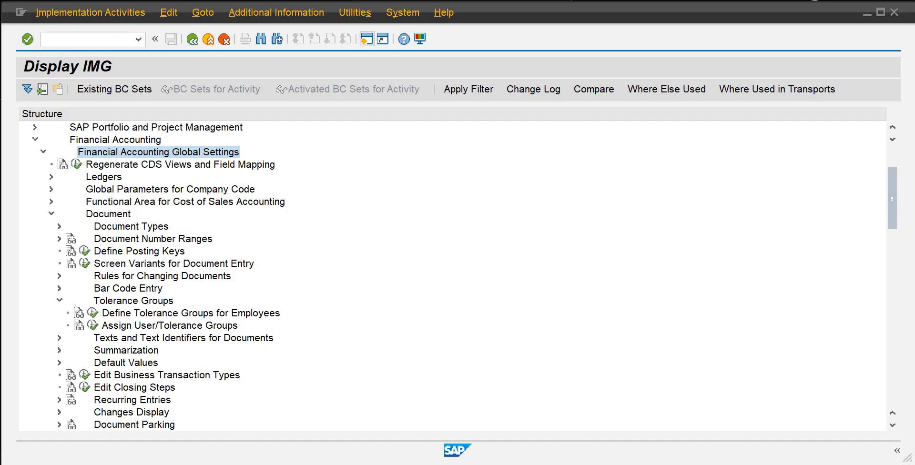
{"action": "left_click", "coordinate": [93, 313]}
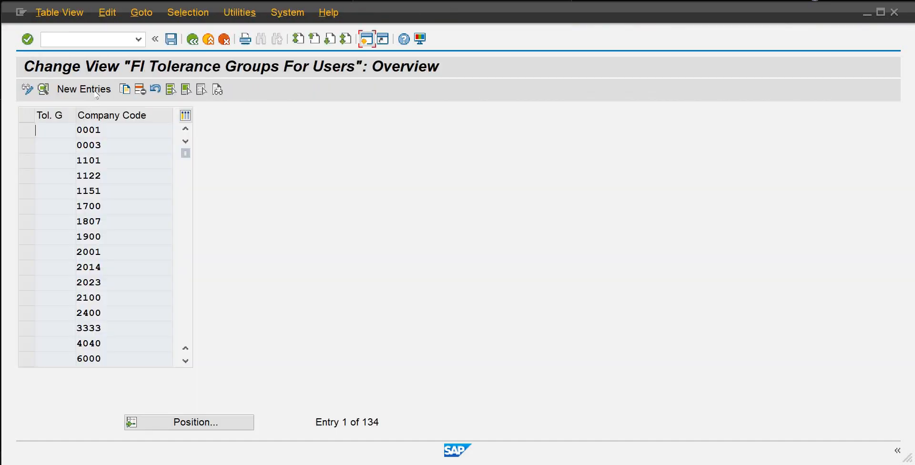
Step: Start a new tolerance group entry for company code MB01 with the group left blank
{"action": "left_click", "coordinate": [91, 90]}
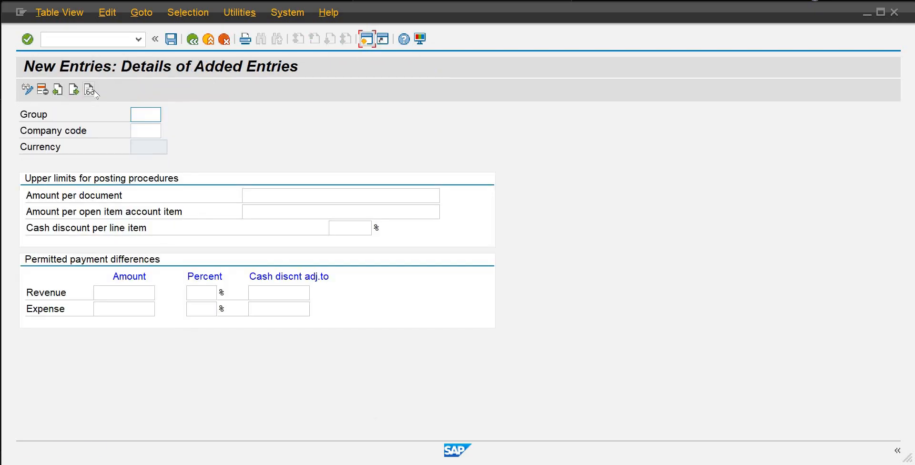
{"action": "left_click", "coordinate": [139, 125]}
{"action": "type", "text": "MB01"}
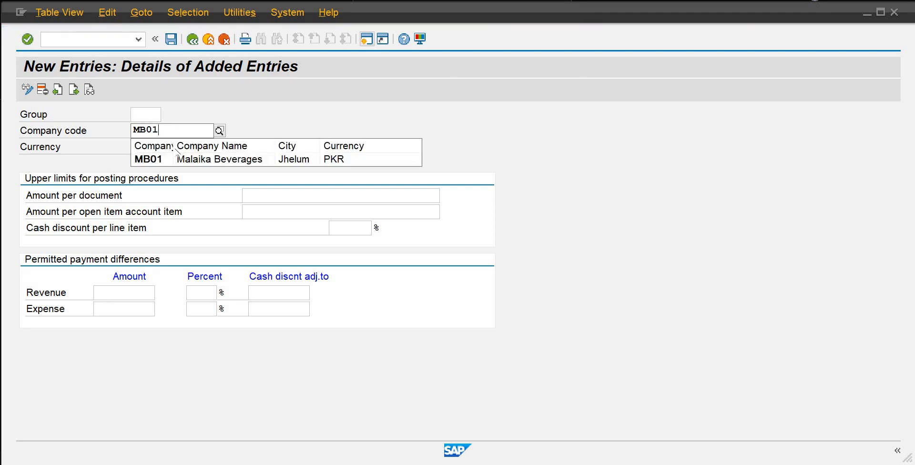
{"action": "left_click", "coordinate": [176, 160]}
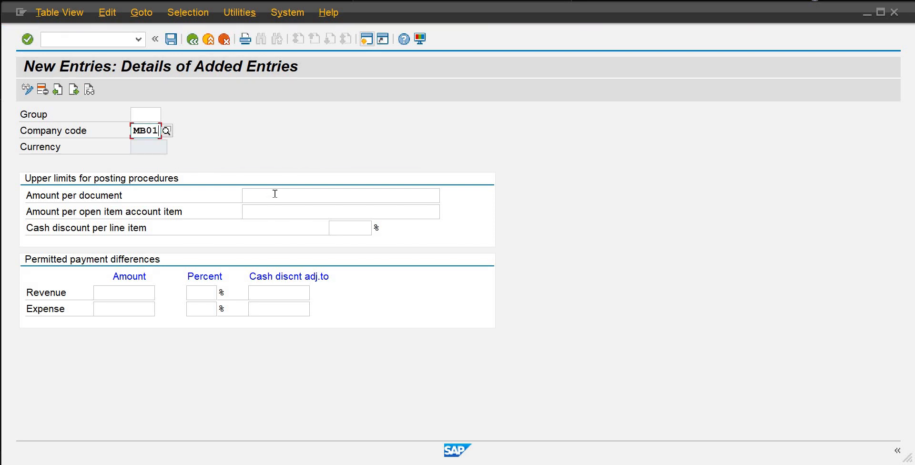
Step: Set the amount per document to 100000000 and per open item account item to 95000000, then save and return to the overview
{"action": "left_click", "coordinate": [275, 194]}
{"action": "type", "text": "10"}
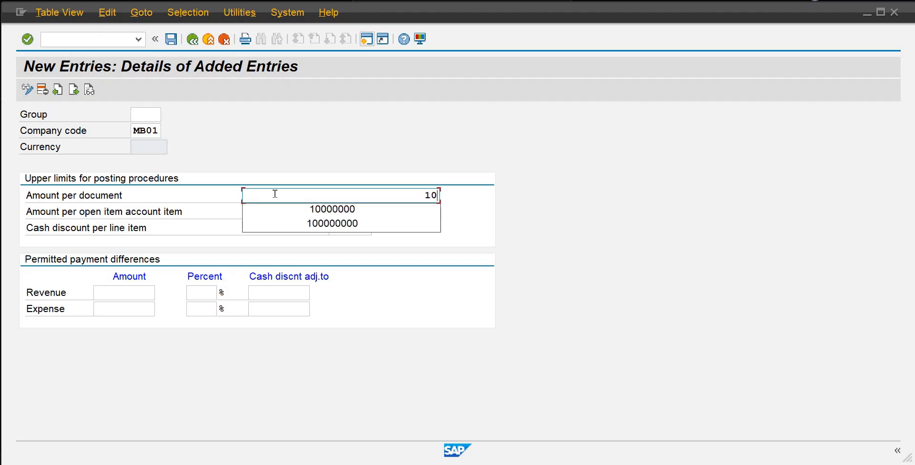
{"action": "key", "text": "Down"}
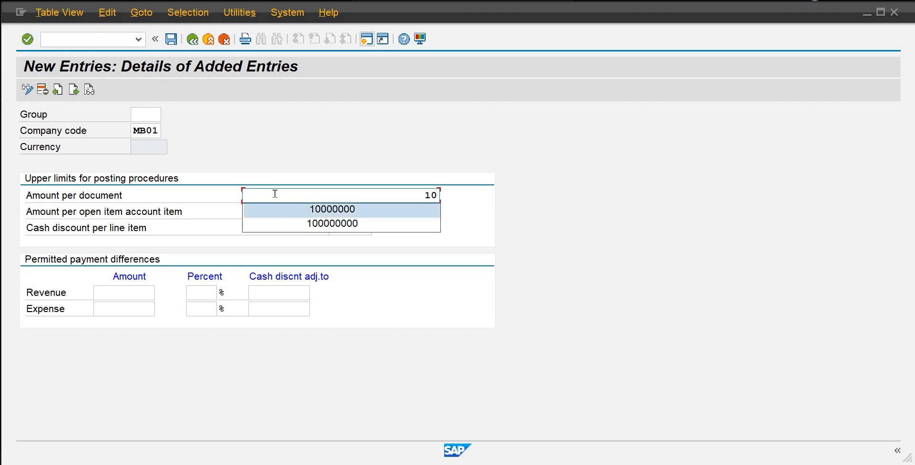
{"action": "key", "text": "Down"}
{"action": "key", "text": "Return"}
{"action": "key", "text": "Tab"}
{"action": "type", "text": "95"}
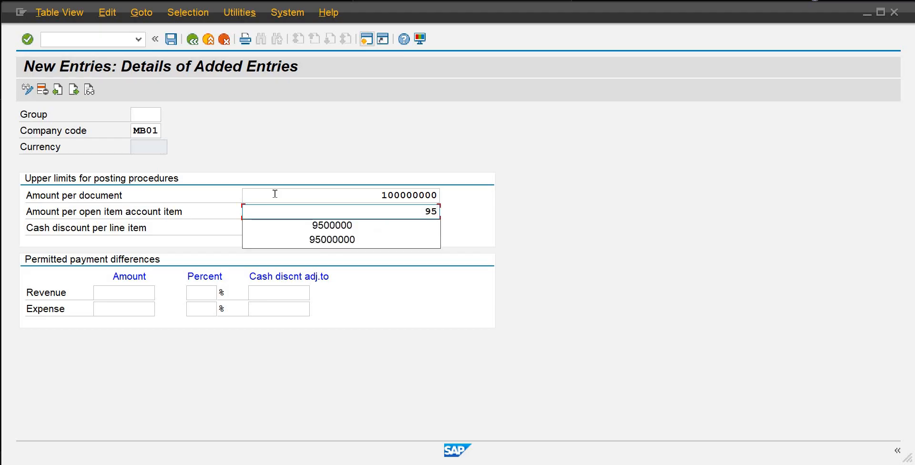
{"action": "type", "text": "000000"}
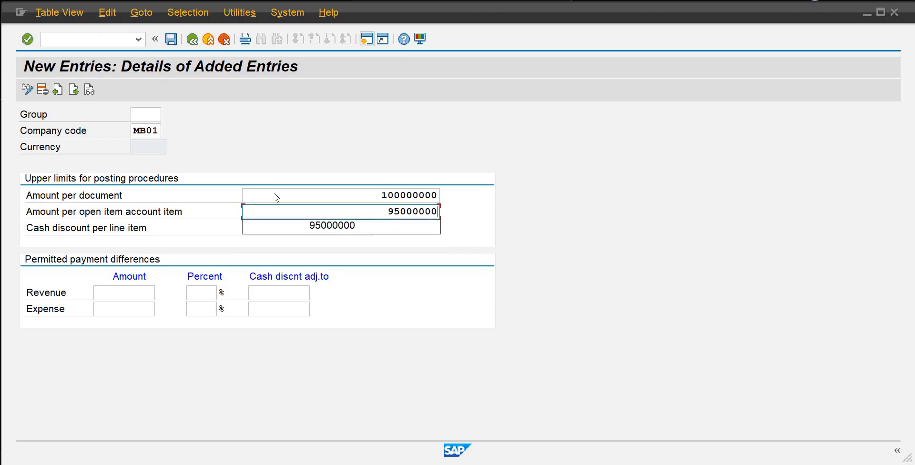
{"action": "key", "text": "Return"}
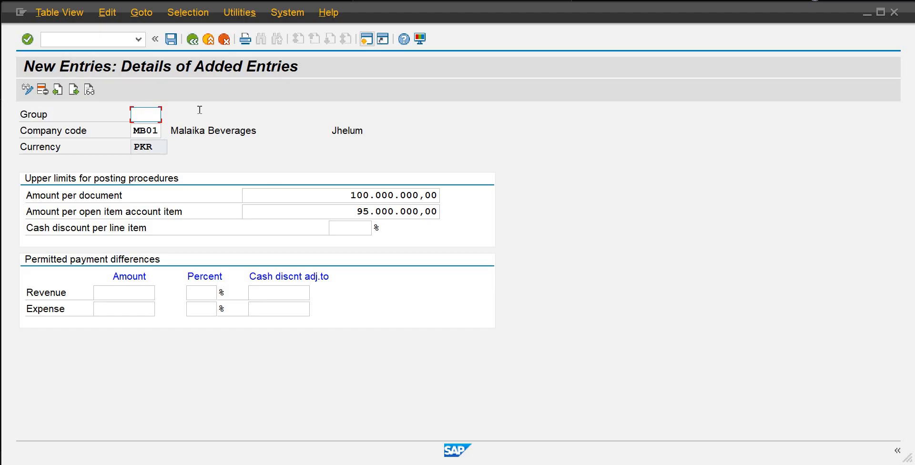
{"action": "left_click", "coordinate": [171, 40]}
{"action": "left_click", "coordinate": [192, 39]}
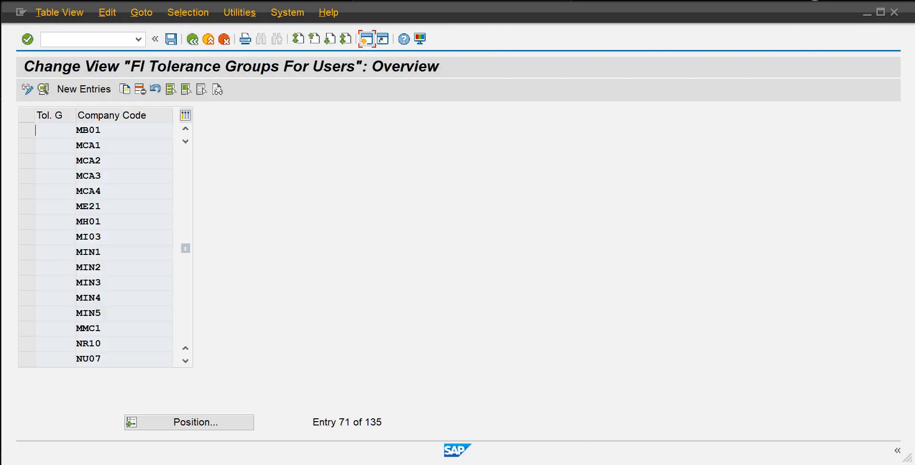
Step: Switch to the Word checklist and color item 6, Tolerance, light blue like the items above it
{"action": "left_click", "coordinate": [569, 450]}
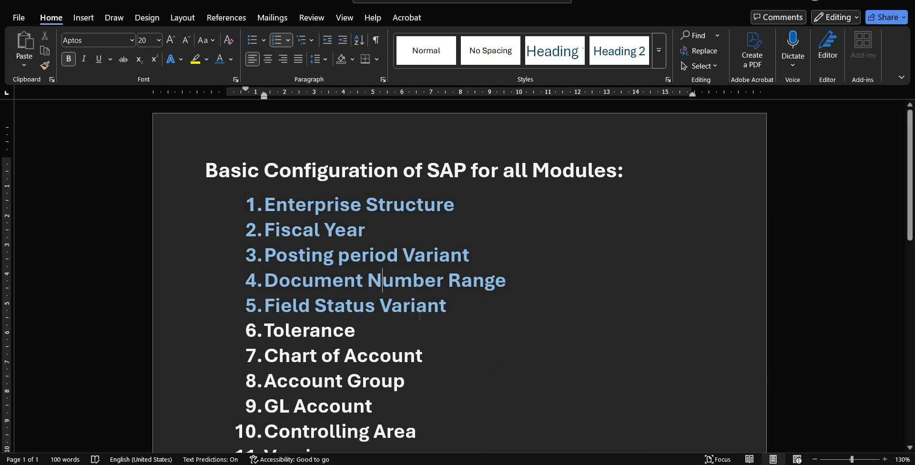
{"action": "left_click_drag", "start_coordinate": [356, 330], "coordinate": [265, 328]}
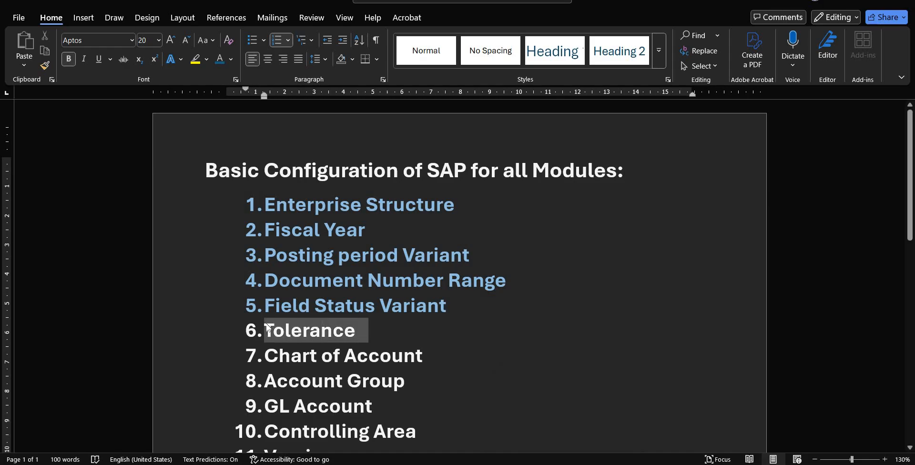
{"action": "left_click", "coordinate": [219, 59]}
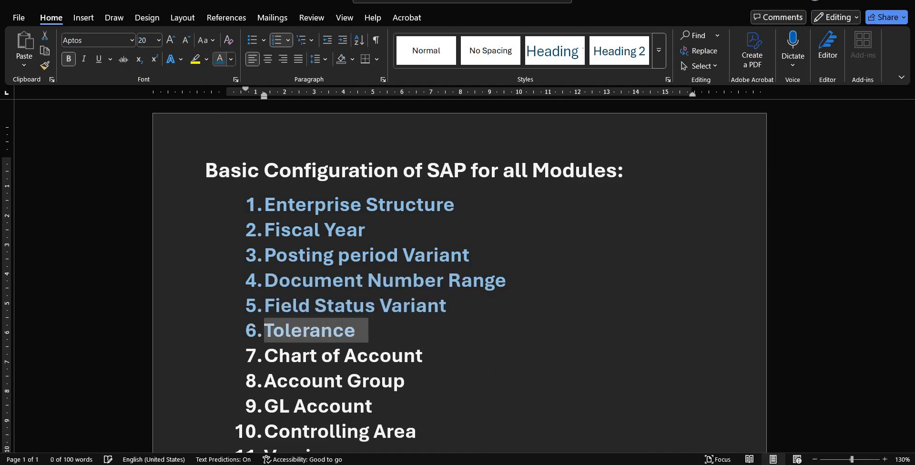
{"action": "left_click", "coordinate": [393, 380]}
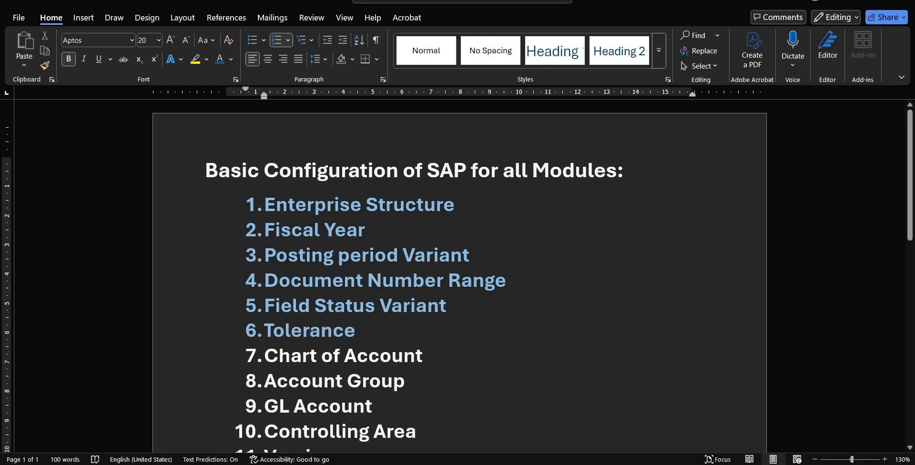
Step: Switch back to SAP, return to the IMG structure, and collapse the Document and Financial Accounting Global Settings branches
{"action": "mouse_move", "coordinate": [515, 462]}
{"action": "left_click", "coordinate": [520, 437]}
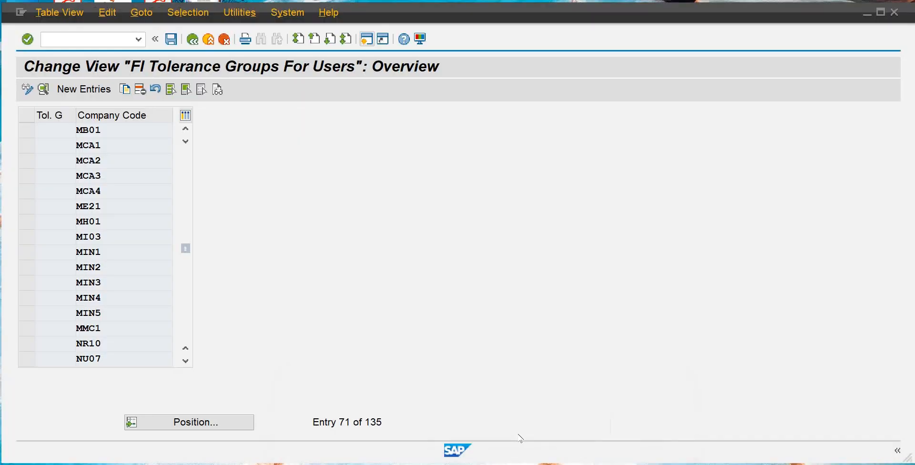
{"action": "left_click", "coordinate": [193, 40]}
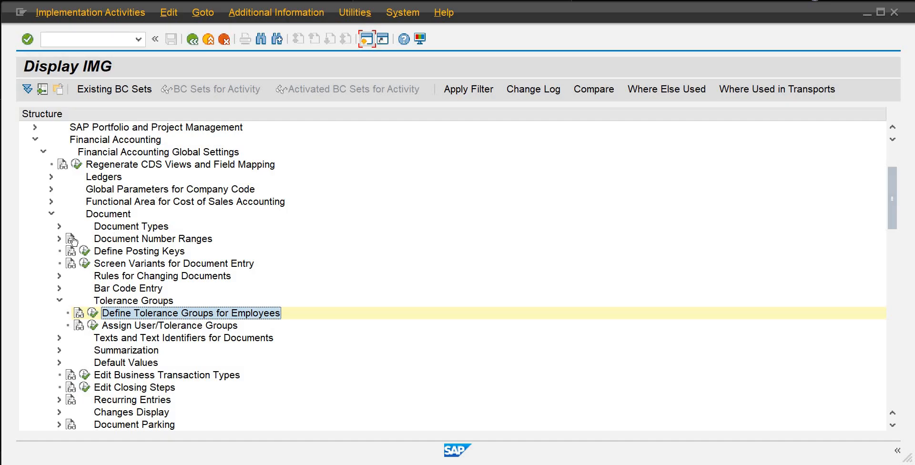
{"action": "left_click", "coordinate": [51, 214]}
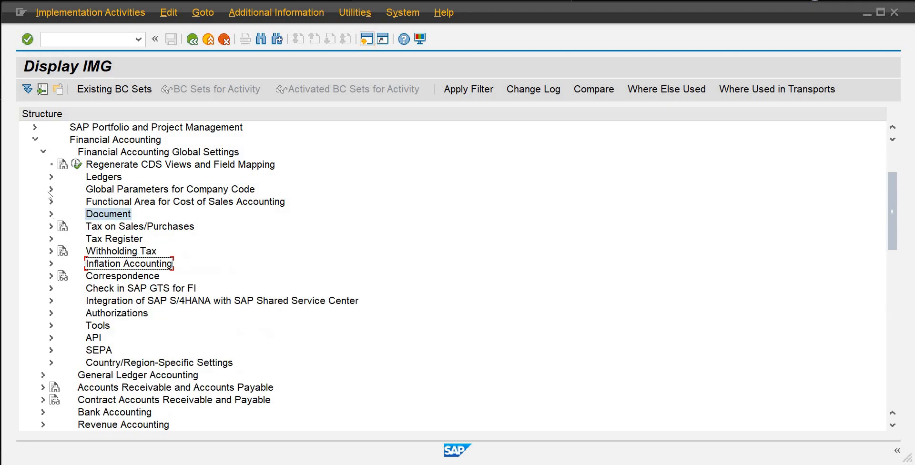
{"action": "left_click", "coordinate": [43, 152]}
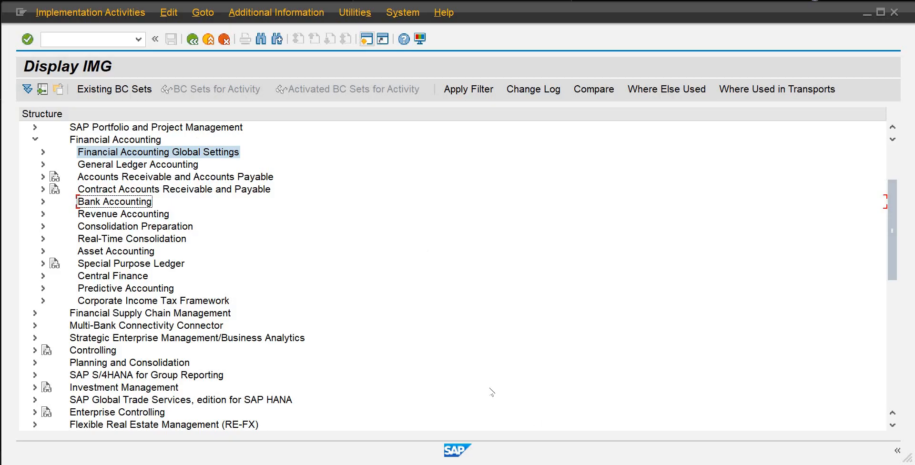
Step: Check the next items in the Word checklist, then switch to the Chart of Account PDF and examine its account types and account groups
{"action": "left_click", "coordinate": [570, 445]}
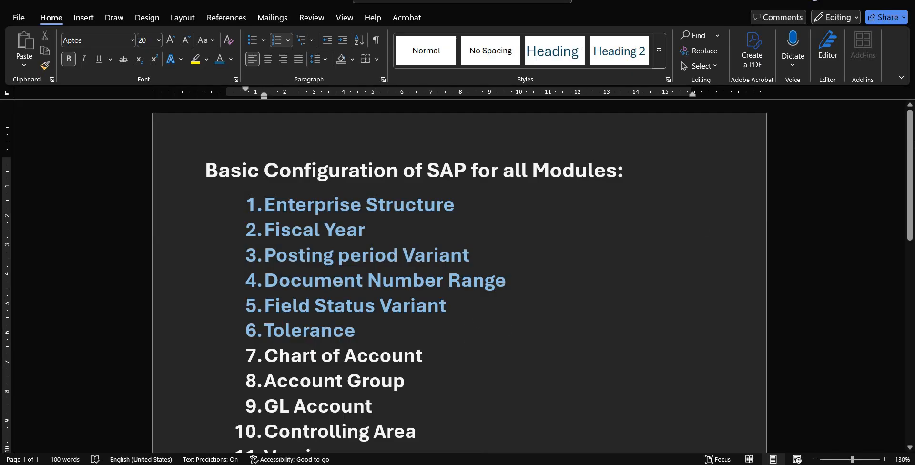
{"action": "scroll", "coordinate": [909, 157], "scroll_direction": "down", "scroll_amount": 1}
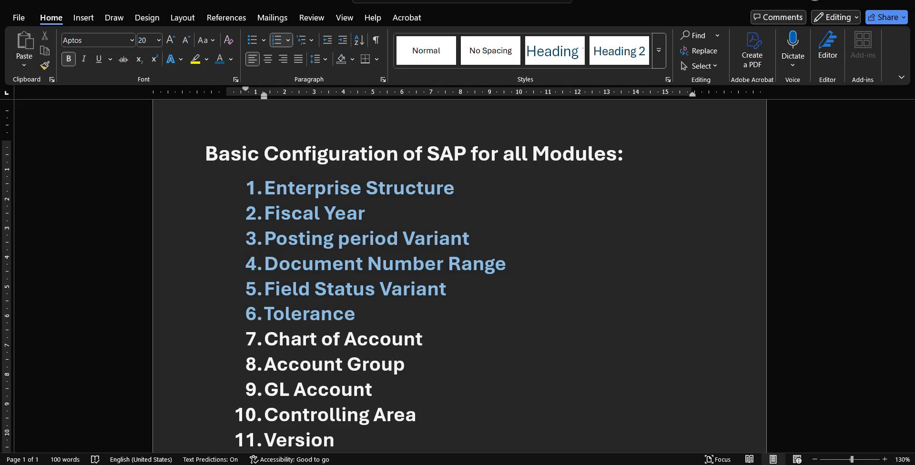
{"action": "key", "text": "alt+Tab"}
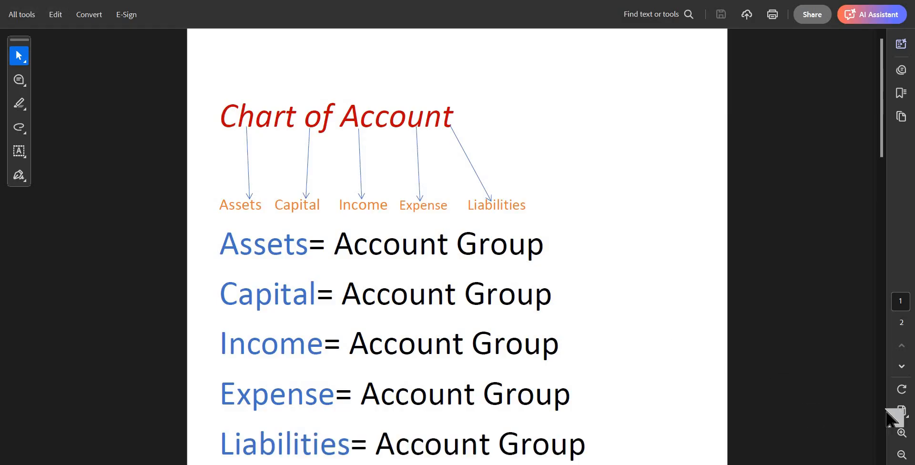
{"action": "left_click", "coordinate": [901, 432]}
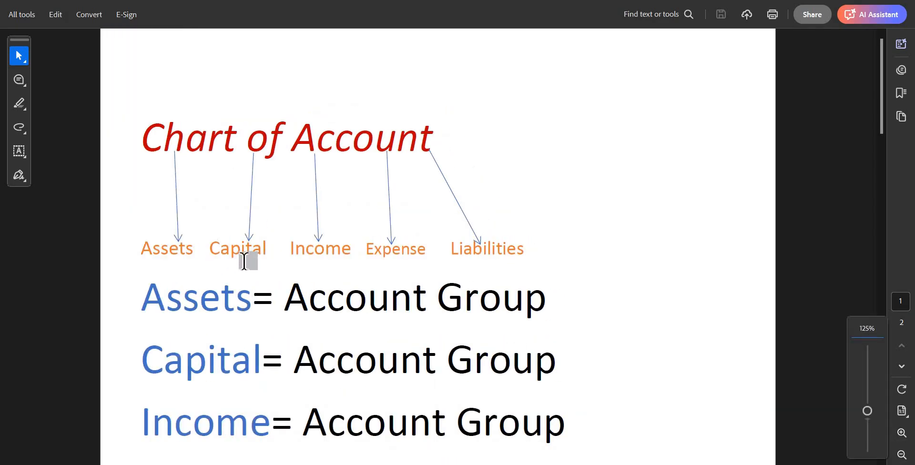
{"action": "left_click", "coordinate": [391, 252]}
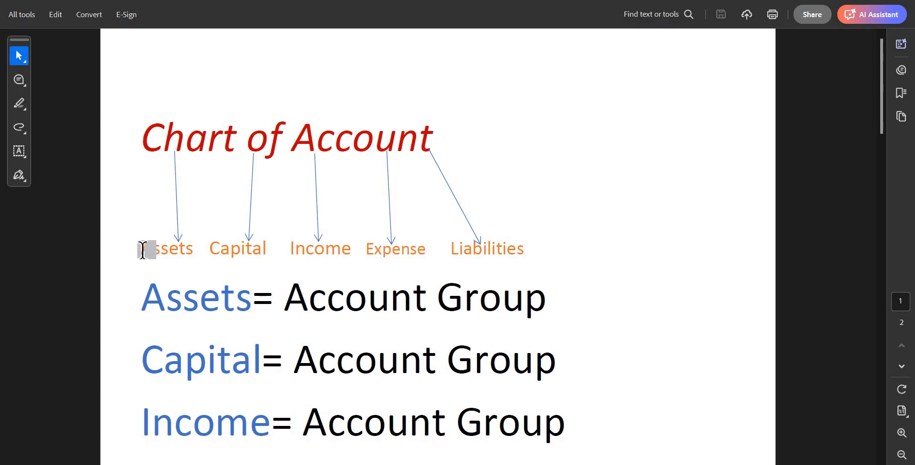
{"action": "left_click_drag", "start_coordinate": [143, 250], "coordinate": [500, 245]}
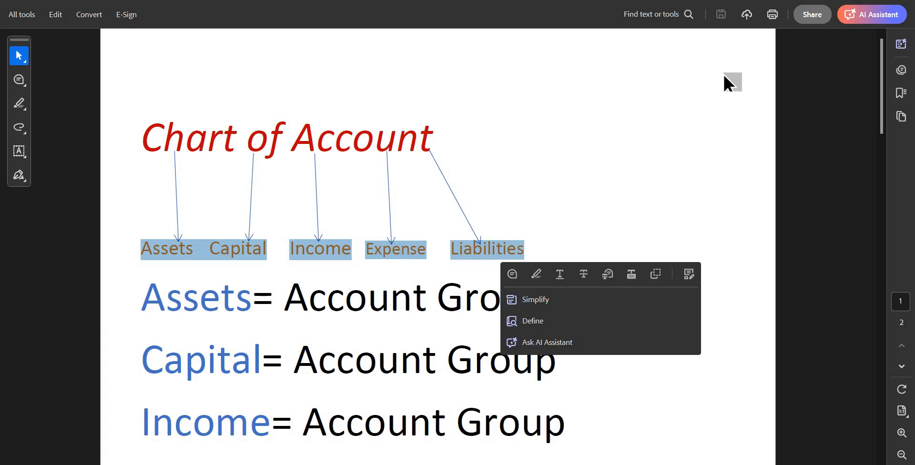
{"action": "left_click_drag", "start_coordinate": [879, 89], "coordinate": [878, 113]}
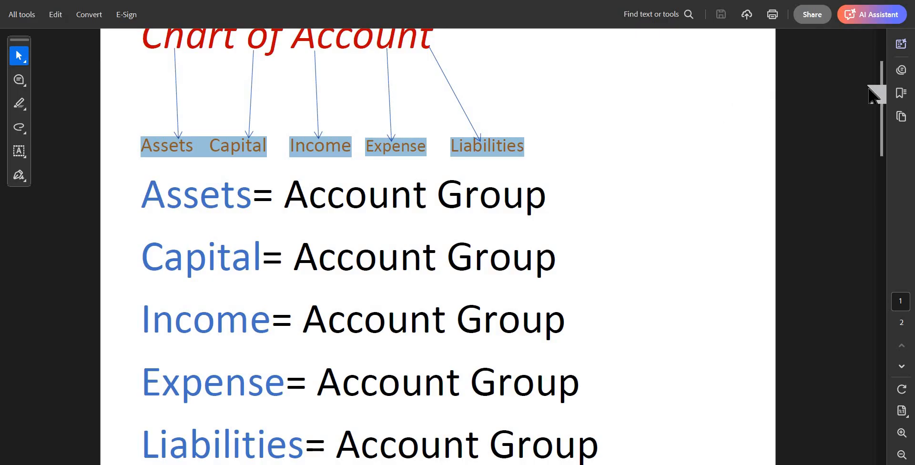
{"action": "scroll", "coordinate": [880, 124], "scroll_direction": "down", "scroll_amount": 3}
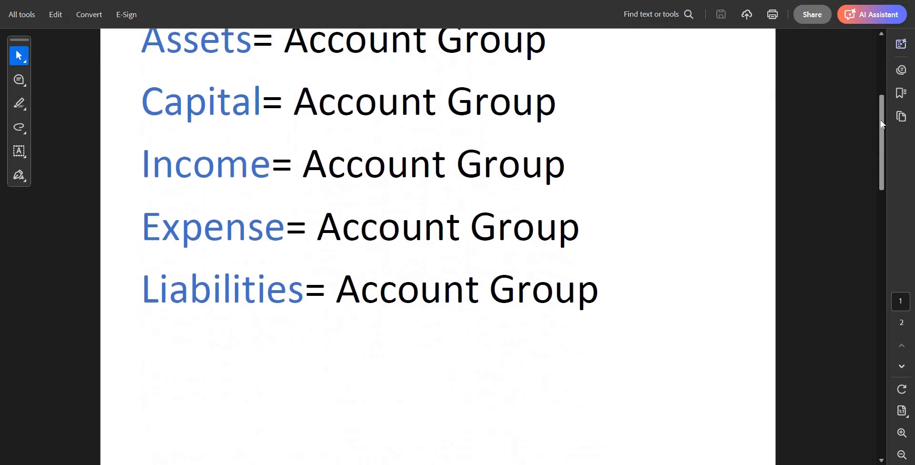
{"action": "scroll", "coordinate": [879, 109], "scroll_direction": "up", "scroll_amount": 1}
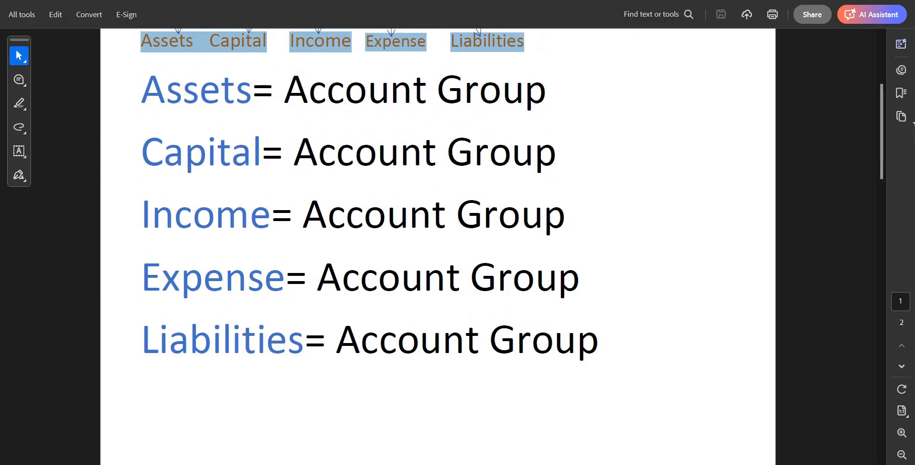
Step: Examine the PDF's second page on the Assets account group and the GL accounts and codes for Cash, Plant, Building and Furniture
{"action": "scroll", "coordinate": [890, 178], "scroll_direction": "down", "scroll_amount": 5}
{"action": "scroll", "coordinate": [897, 267], "scroll_direction": "down", "scroll_amount": 10}
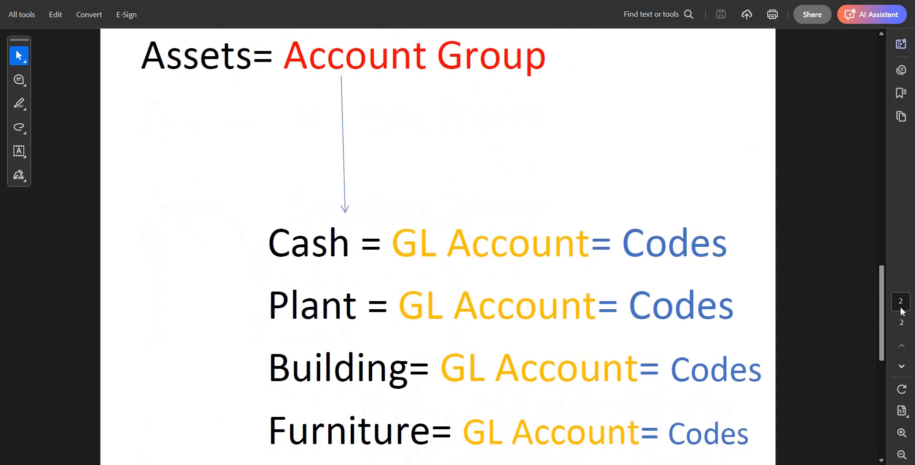
{"action": "left_click_drag", "start_coordinate": [591, 241], "coordinate": [407, 241]}
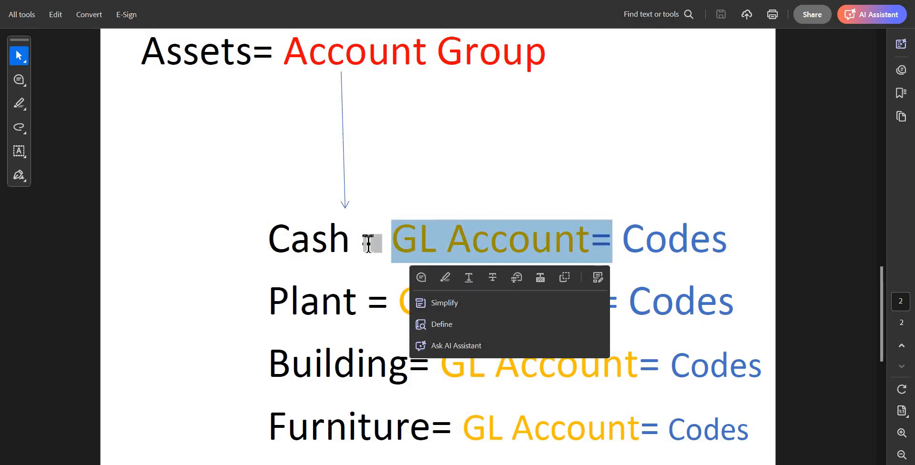
{"action": "left_click", "coordinate": [324, 240]}
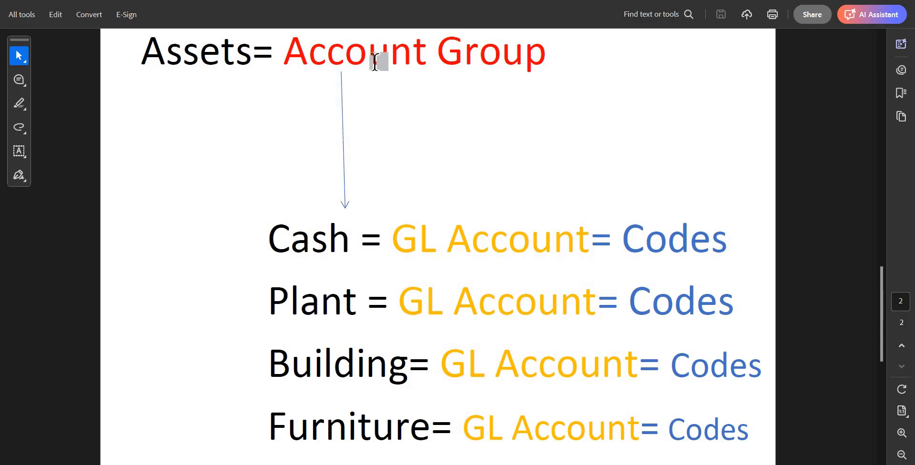
{"action": "left_click", "coordinate": [303, 306]}
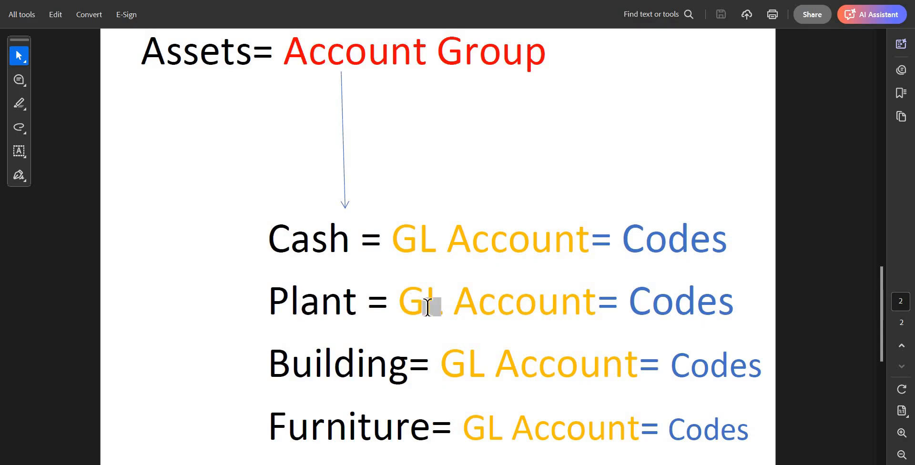
{"action": "left_click", "coordinate": [341, 362]}
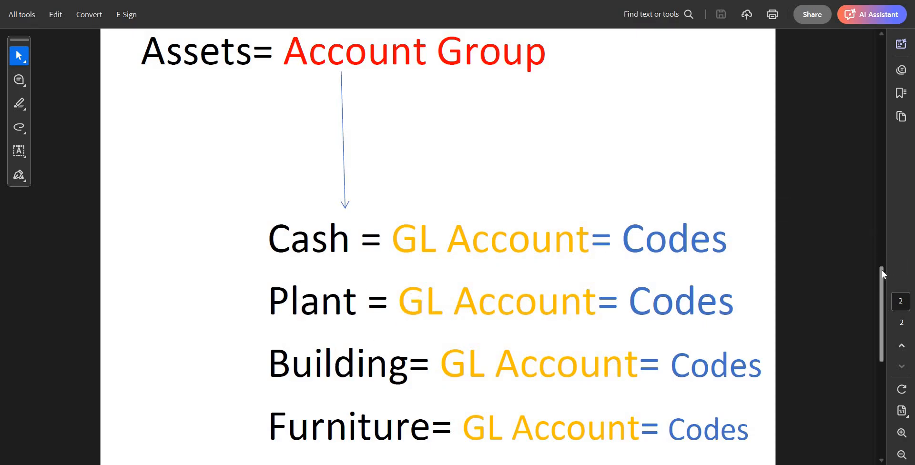
{"action": "scroll", "coordinate": [875, 161], "scroll_direction": "up", "scroll_amount": 5}
{"action": "scroll", "coordinate": [875, 156], "scroll_direction": "up", "scroll_amount": 10}
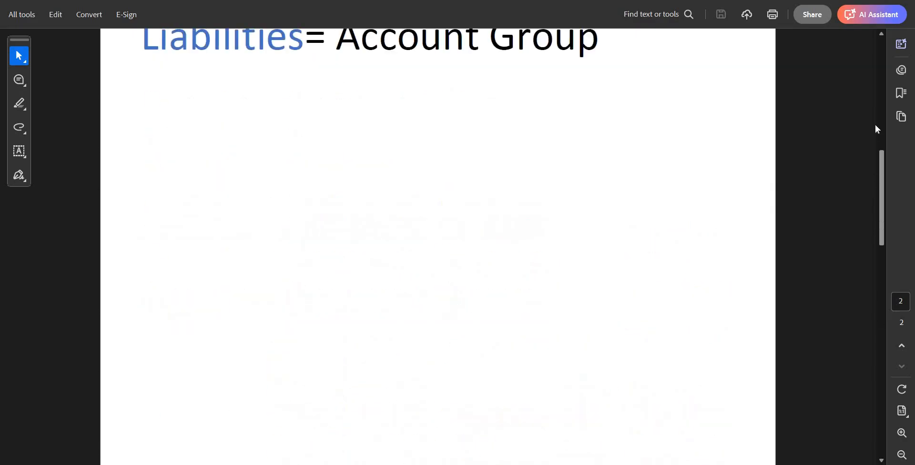
Step: Review the account groups on the PDF's first page and the GL accounts and codes on its second page
{"action": "scroll", "coordinate": [871, 91], "scroll_direction": "up", "scroll_amount": 2}
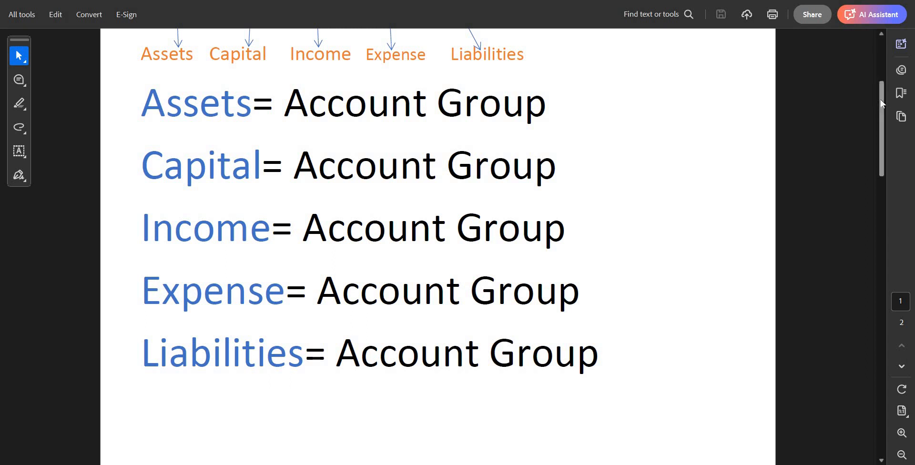
{"action": "scroll", "coordinate": [885, 207], "scroll_direction": "down", "scroll_amount": 10}
{"action": "scroll", "coordinate": [885, 207], "scroll_direction": "down", "scroll_amount": 20}
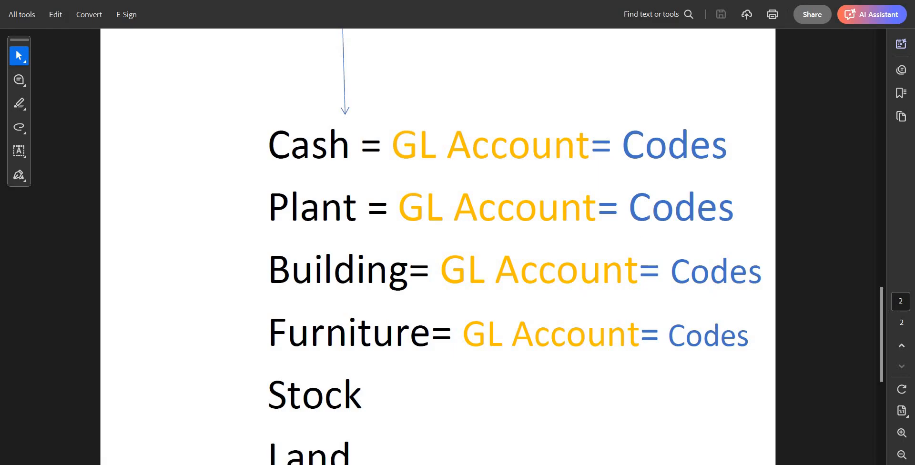
Step: Switch back to SAP and expand the IMG path General Ledger Accounting, Master Data, G/L Accounts, Preparations
{"action": "left_click", "coordinate": [844, 2]}
{"action": "left_click", "coordinate": [843, 3]}
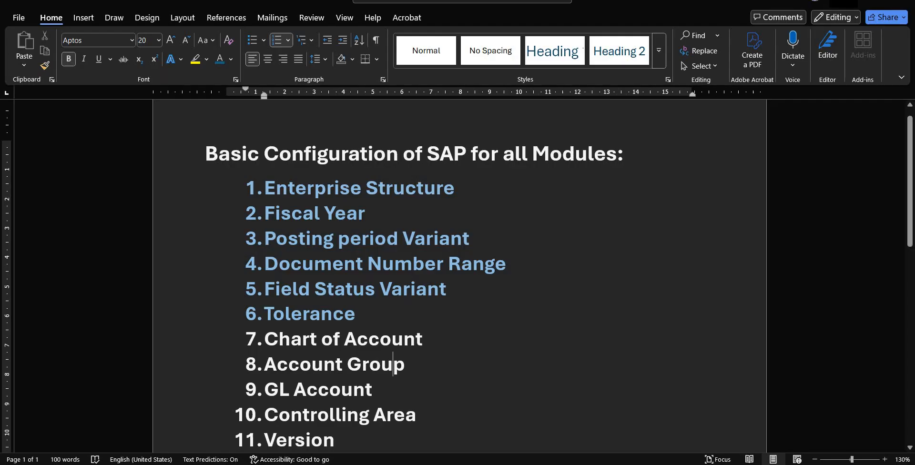
{"action": "left_click", "coordinate": [843, 3]}
{"action": "left_click", "coordinate": [846, 11]}
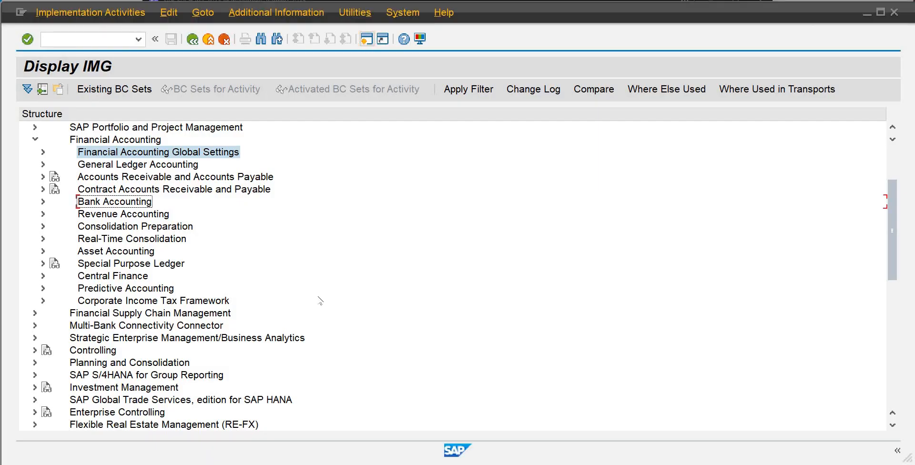
{"action": "left_click", "coordinate": [134, 165]}
{"action": "left_click", "coordinate": [43, 165]}
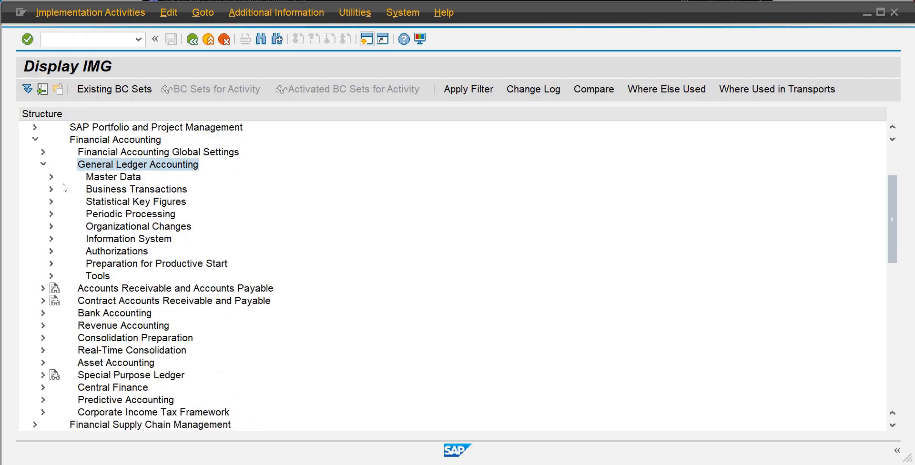
{"action": "left_click", "coordinate": [51, 177]}
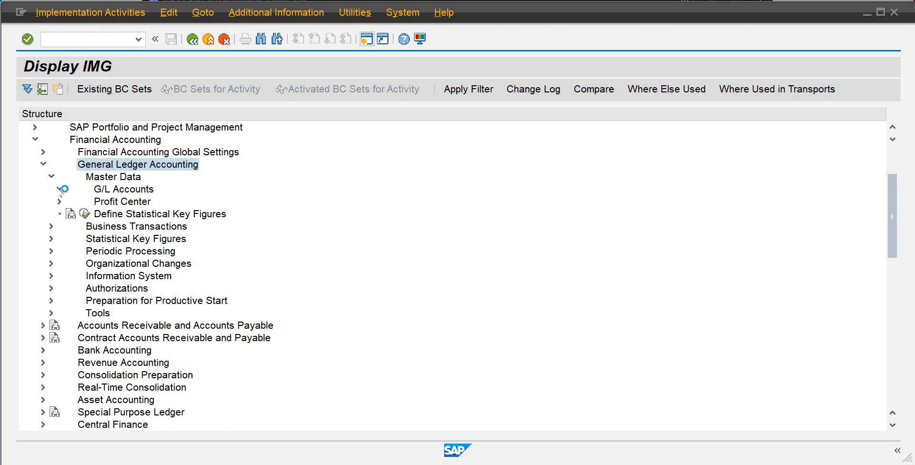
{"action": "left_click", "coordinate": [59, 189]}
{"action": "left_click", "coordinate": [67, 214]}
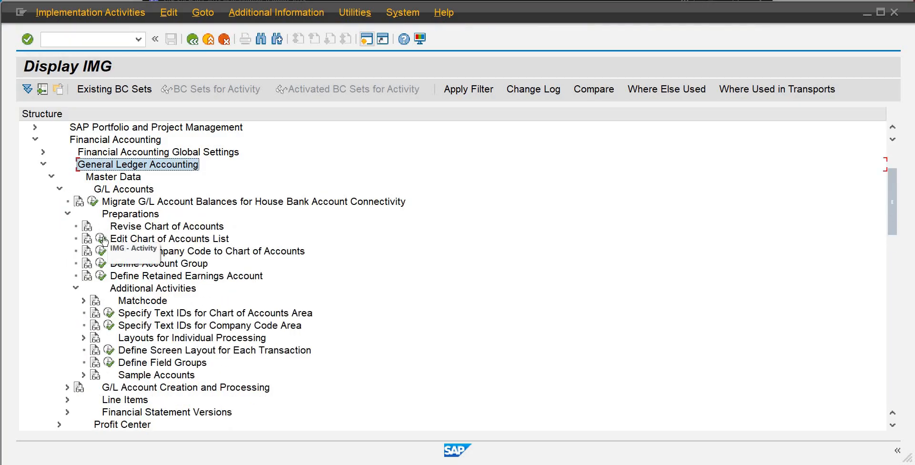
Step: In Edit Chart of Accounts List, add a new entry COAM with the description "Chart fo Account- MB01"
{"action": "left_click", "coordinate": [102, 240]}
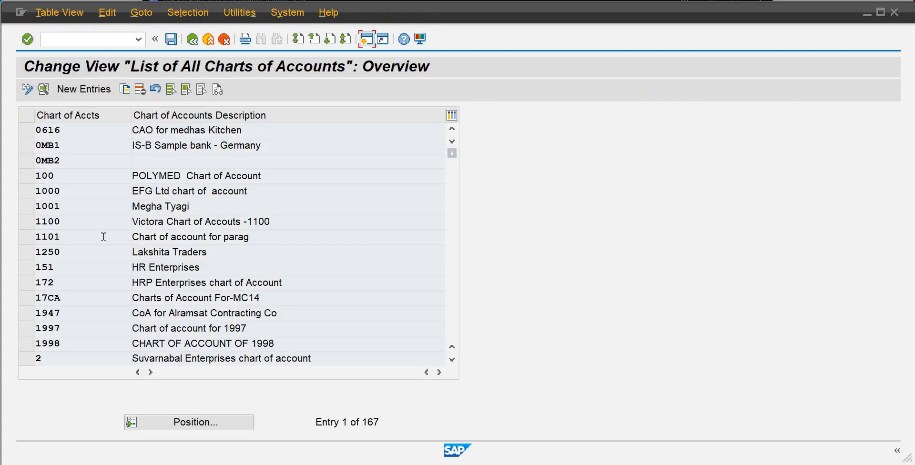
{"action": "left_click", "coordinate": [84, 89]}
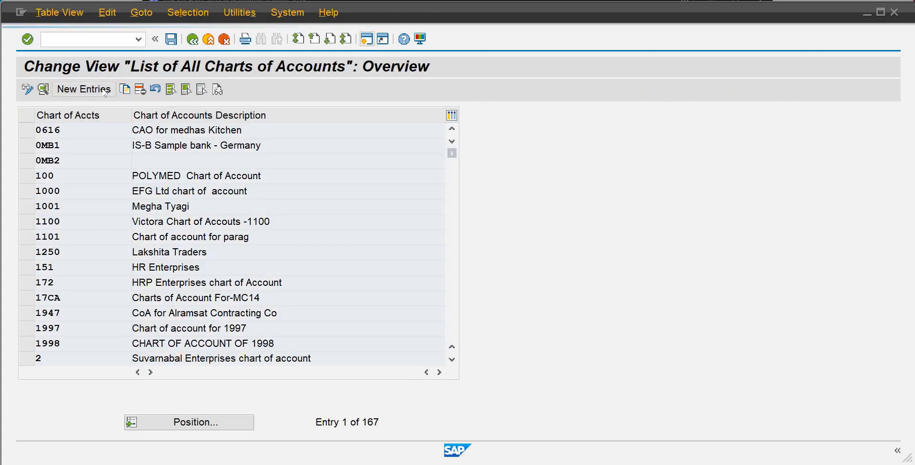
{"action": "type", "text": "coam"}
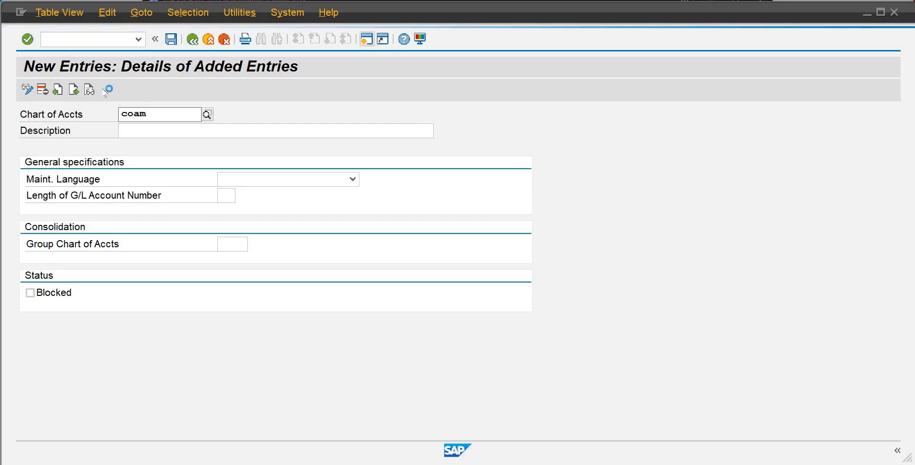
{"action": "key", "text": "Return"}
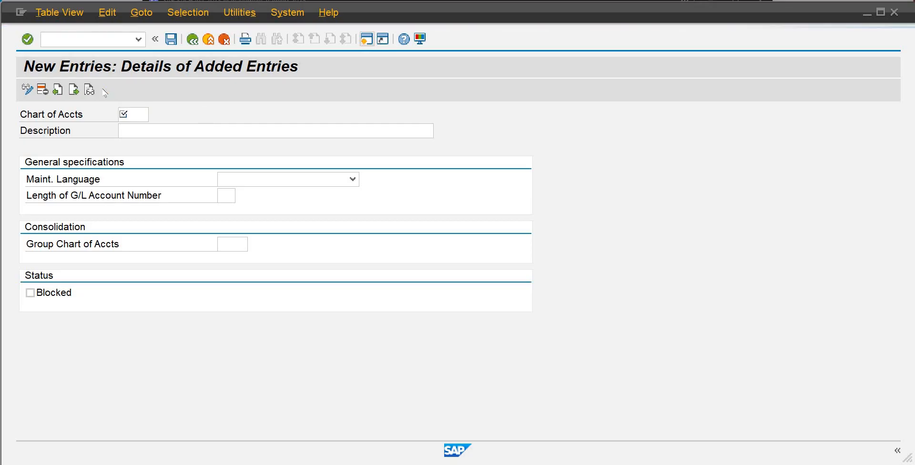
{"action": "type", "text": "Cha"}
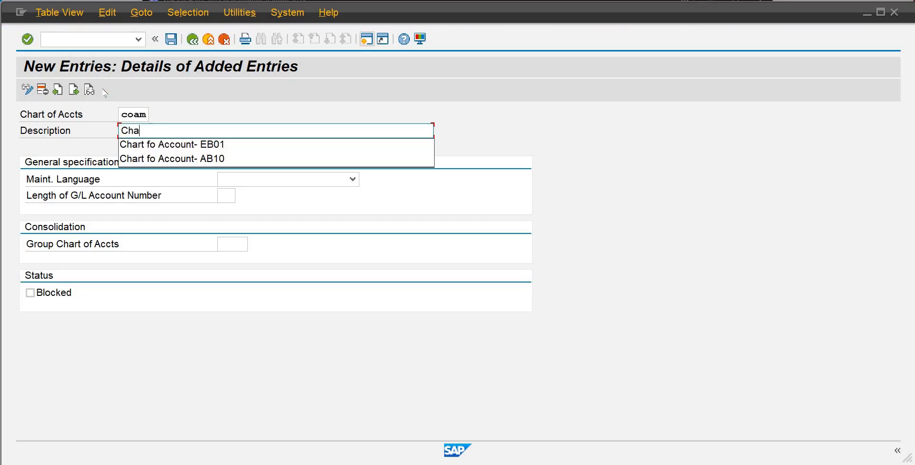
{"action": "key", "text": "Down"}
{"action": "key", "text": "Return"}
{"action": "key", "text": "BackSpace"}
{"action": "key", "text": "BackSpace"}
{"action": "key", "text": "BackSpace"}
{"action": "key", "text": "BackSpace"}
{"action": "type", "text": "MB01"}
Step: Set the chart's maintenance language to English and G/L account number length to 3, save, and return to the IMG structure
{"action": "key", "text": "Tab"}
{"action": "key", "text": "e"}
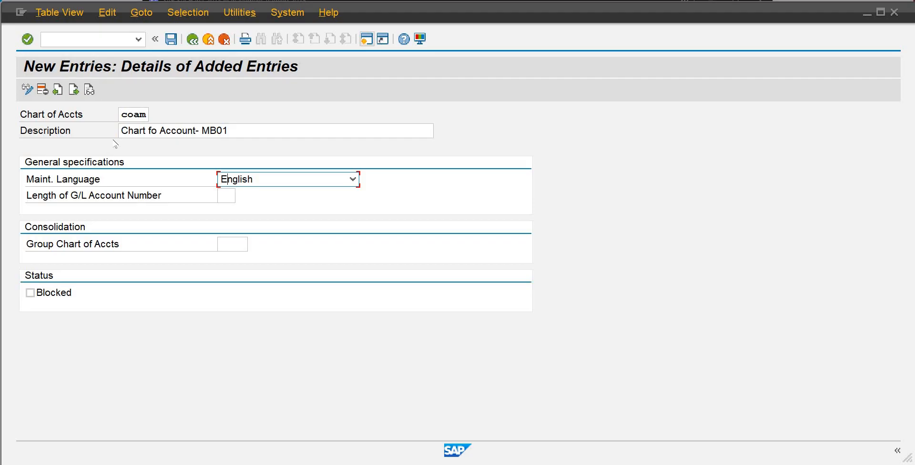
{"action": "left_click", "coordinate": [222, 196]}
{"action": "type", "text": "3"}
{"action": "key", "text": "Return"}
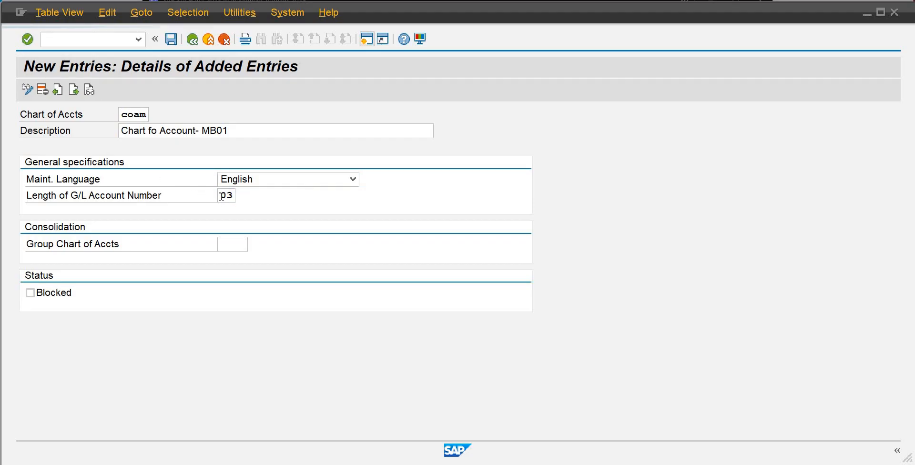
{"action": "key", "text": "ctrl+s"}
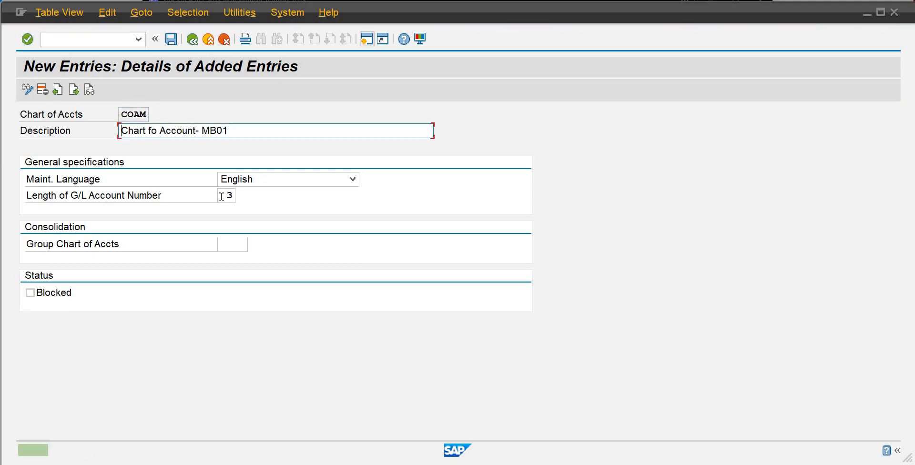
{"action": "left_click", "coordinate": [193, 41]}
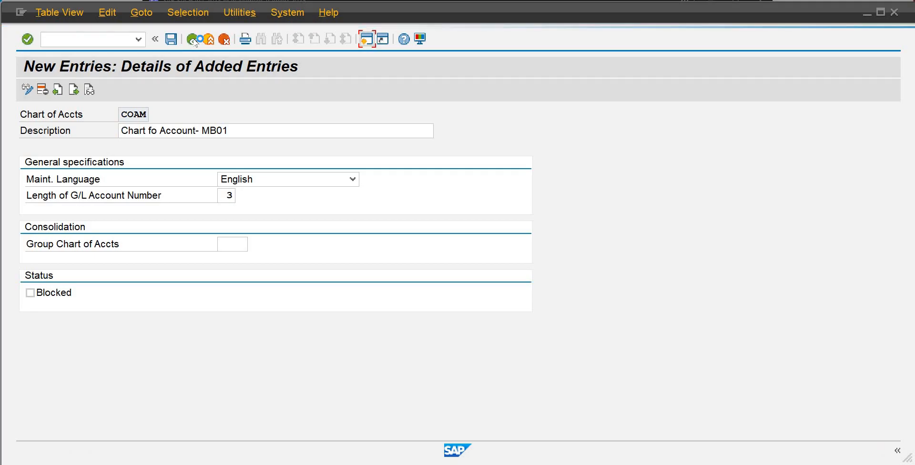
{"action": "left_click", "coordinate": [193, 40]}
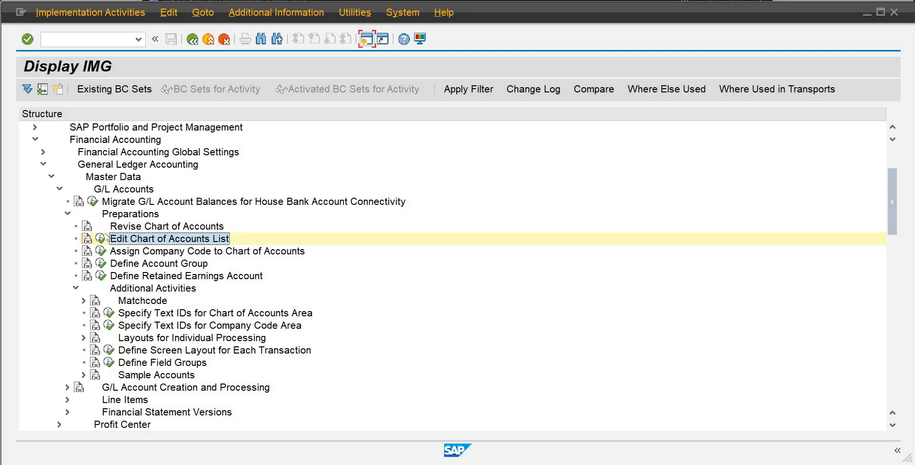
Step: Reopen the list of all charts of accounts for a check, and return to the IMG structure
{"action": "left_click", "coordinate": [101, 240]}
{"action": "left_click", "coordinate": [101, 240]}
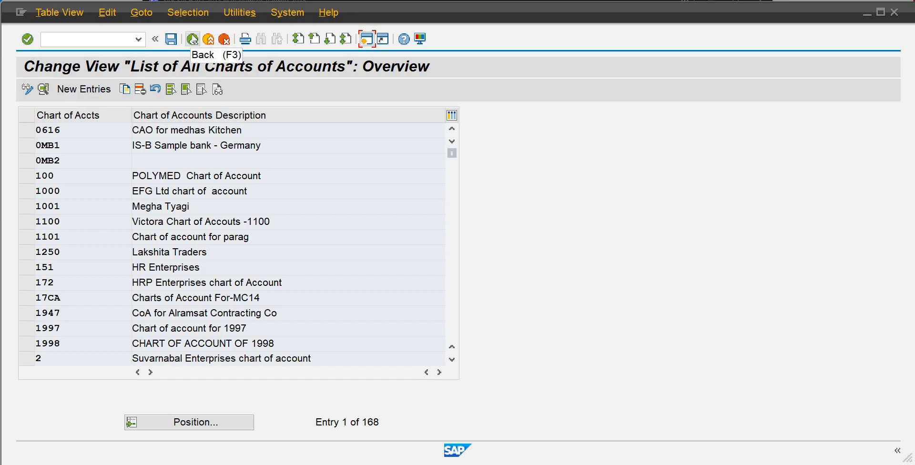
{"action": "left_click", "coordinate": [193, 39]}
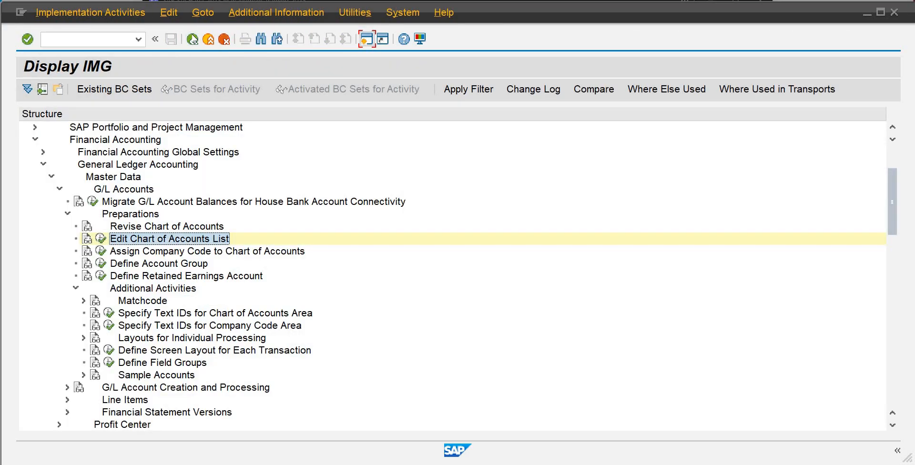
Step: In Assign Company Code to Chart of Accounts, locate company code MB01, assign it chart of accounts COAM, and save
{"action": "left_click", "coordinate": [104, 253]}
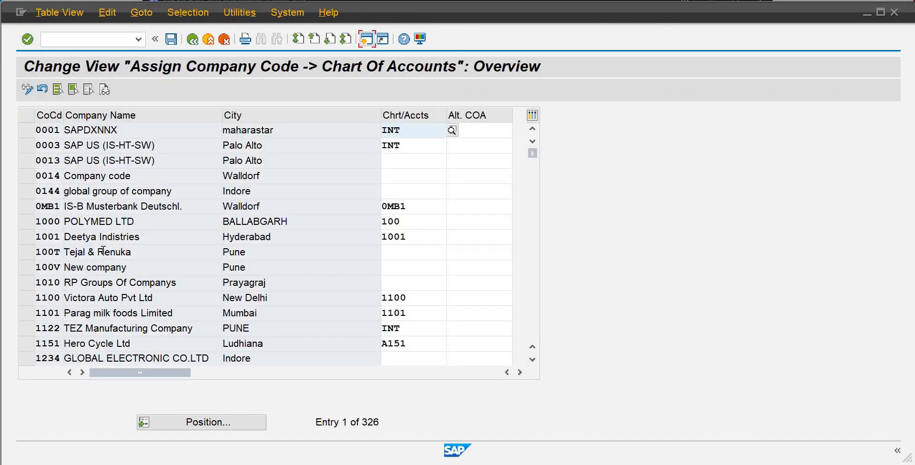
{"action": "left_click", "coordinate": [213, 424]}
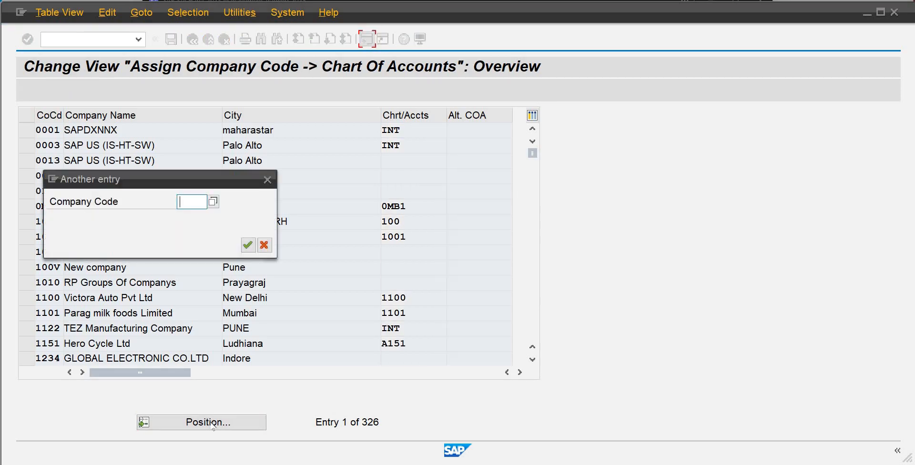
{"action": "type", "text": "mb01"}
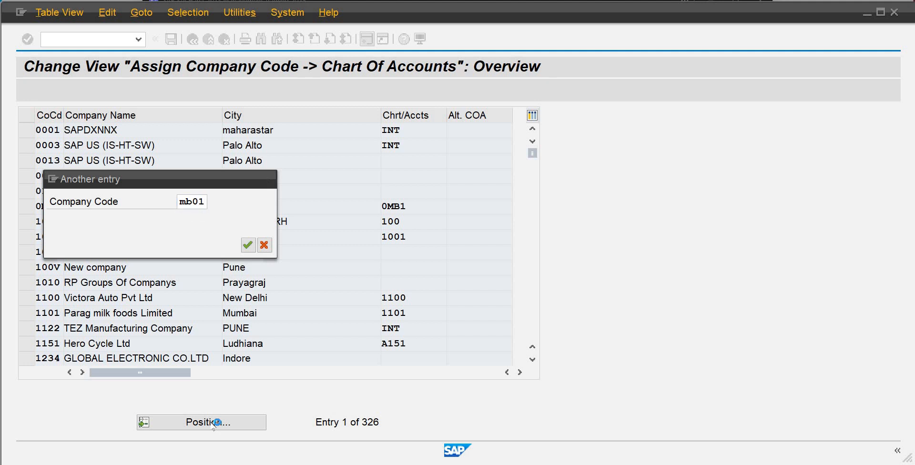
{"action": "key", "text": "Return"}
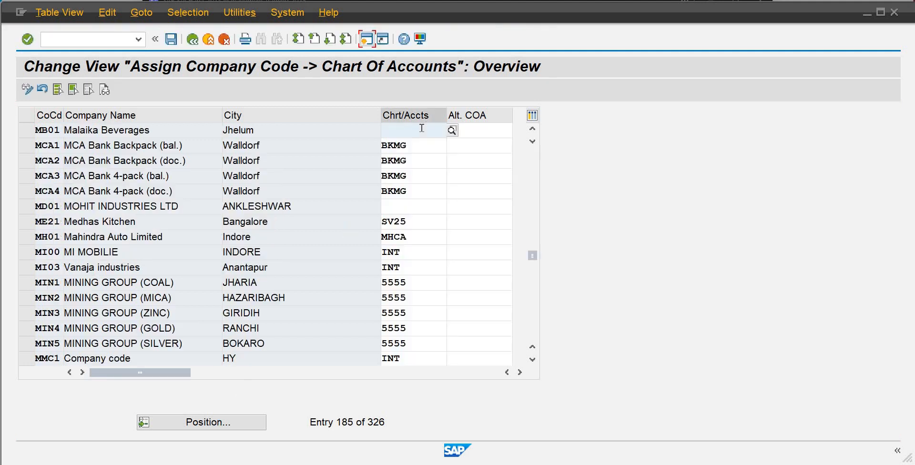
{"action": "type", "text": "coam"}
{"action": "key", "text": "Return"}
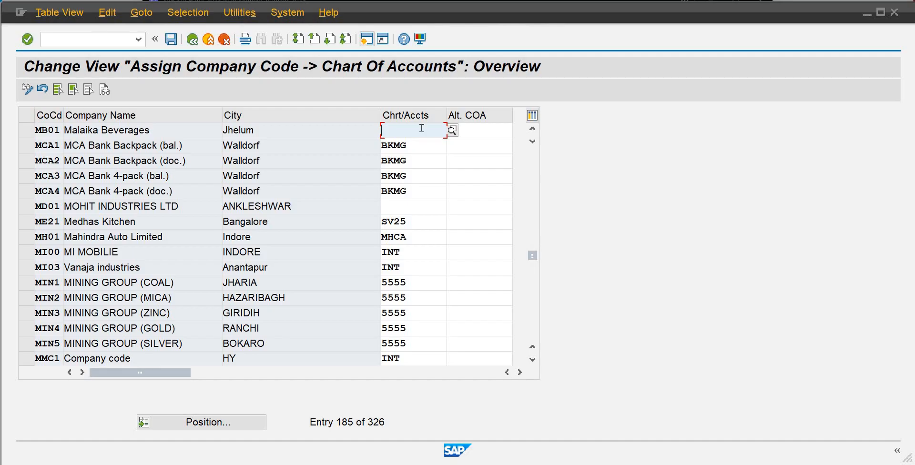
{"action": "type", "text": "coam"}
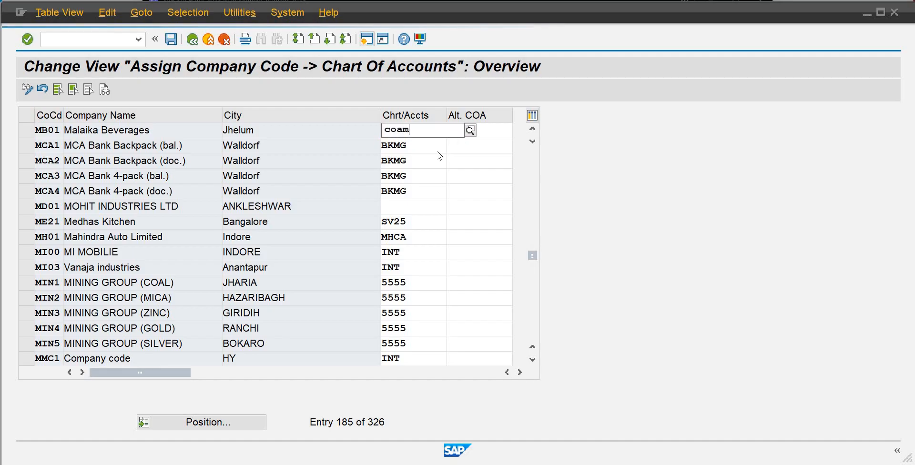
{"action": "left_click", "coordinate": [433, 160]}
{"action": "key", "text": "ctrl+s"}
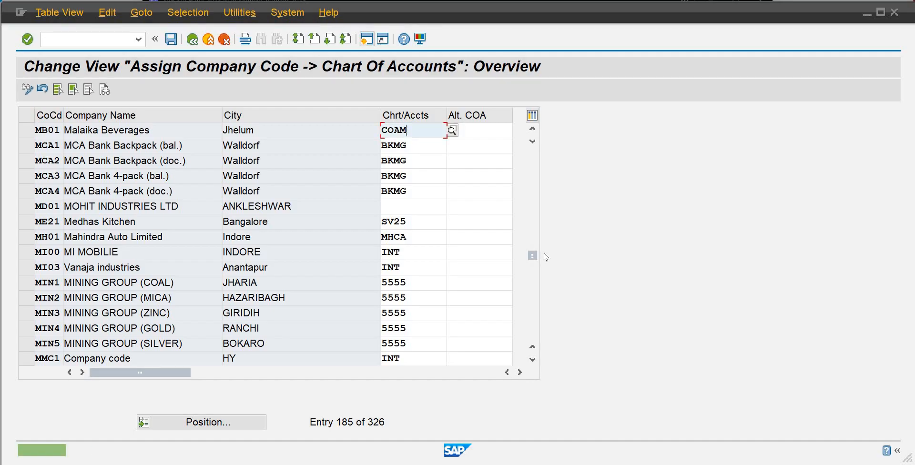
Step: Switch to the Word checklist and color item 7, Chart of Account, light blue like the items above it
{"action": "left_click", "coordinate": [565, 458]}
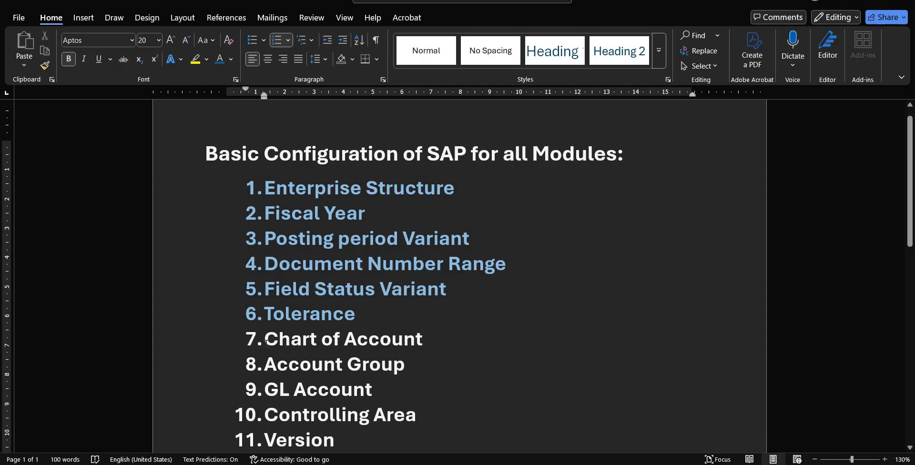
{"action": "triple_click", "coordinate": [267, 340]}
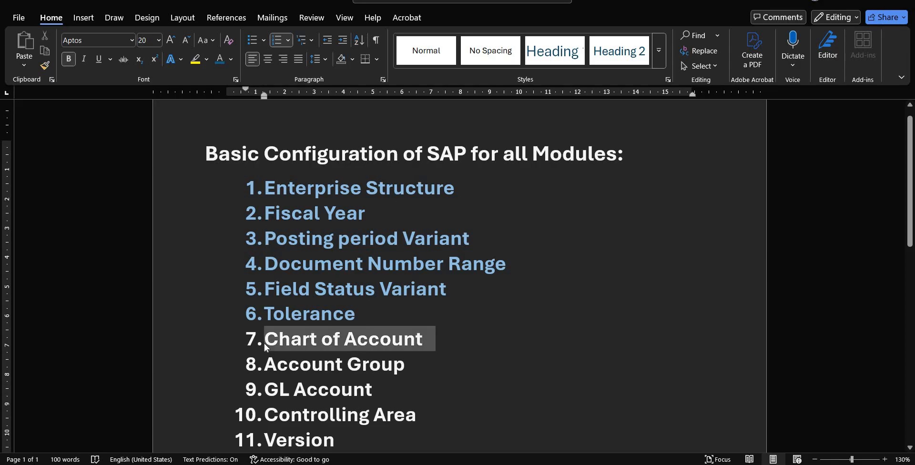
{"action": "left_click", "coordinate": [218, 61]}
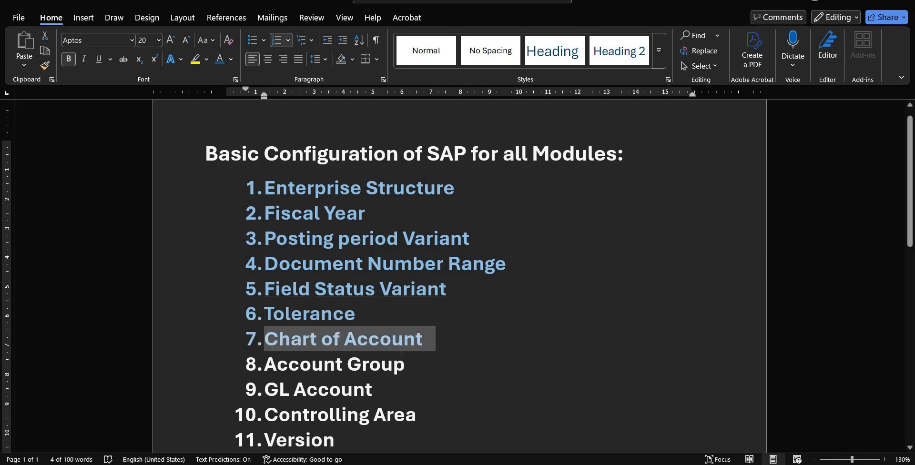
{"action": "left_click", "coordinate": [399, 365]}
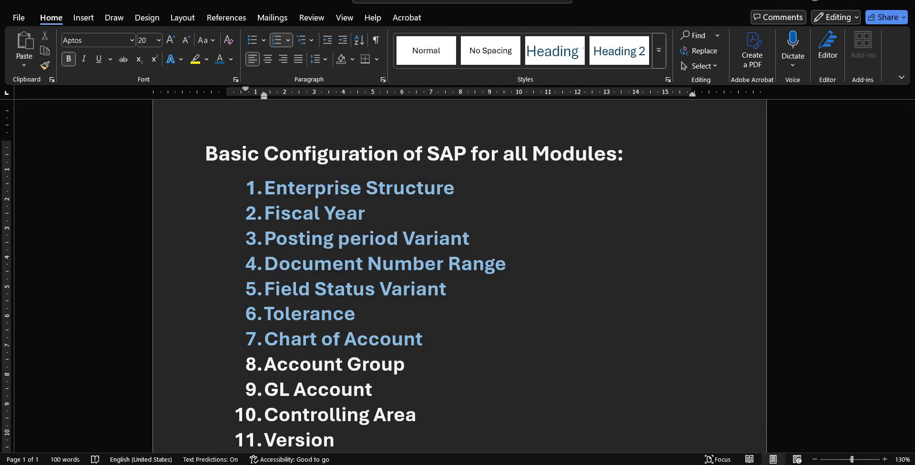
Step: Switch back to SAP, leave the chart assignment view, and start new entries in Define Account Group
{"action": "mouse_move", "coordinate": [472, 464]}
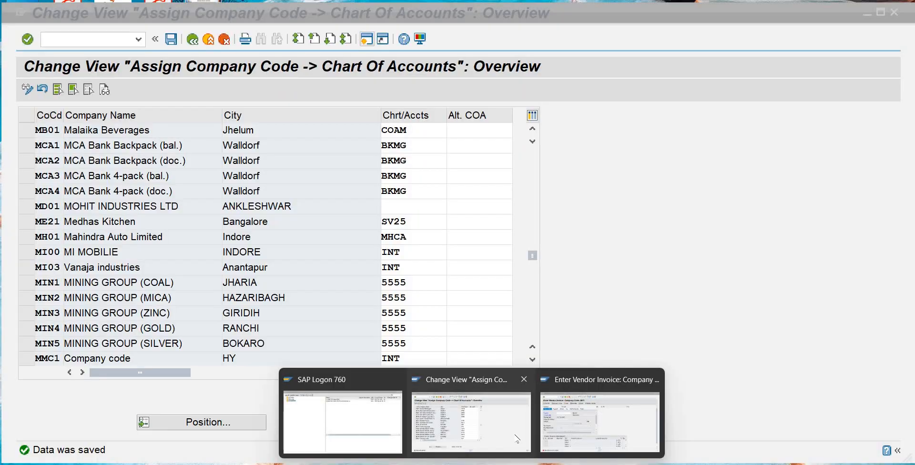
{"action": "left_click", "coordinate": [517, 437]}
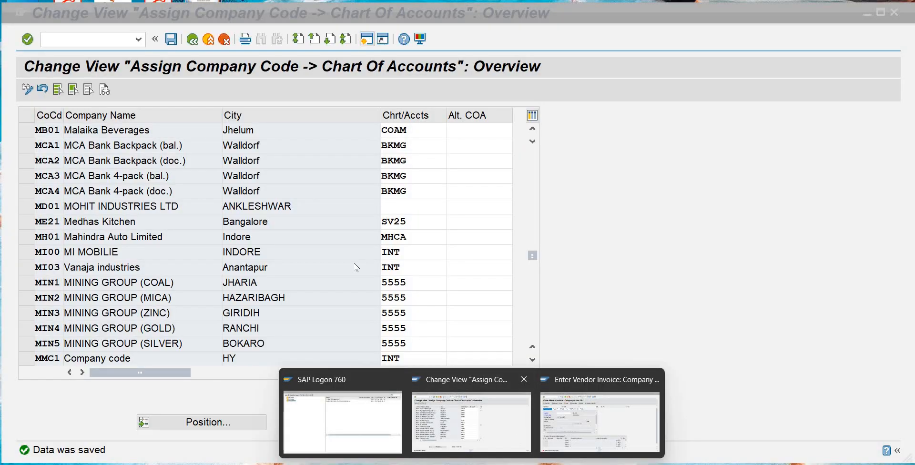
{"action": "left_click", "coordinate": [193, 40]}
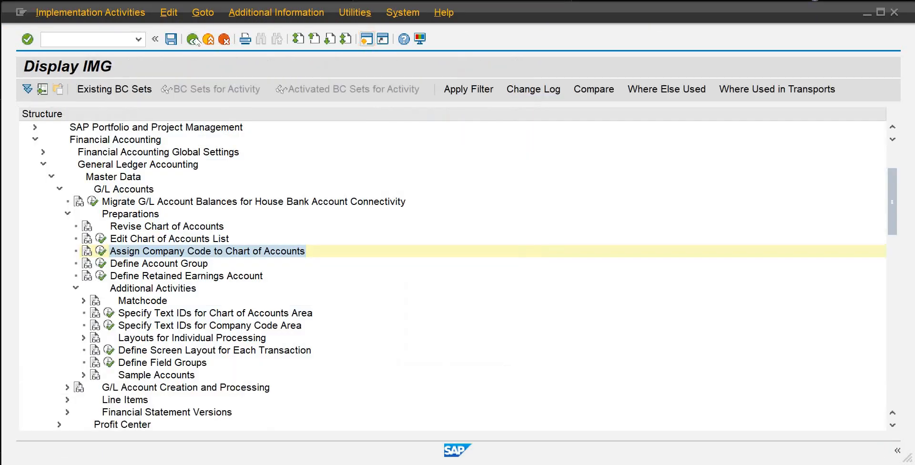
{"action": "left_click", "coordinate": [100, 263]}
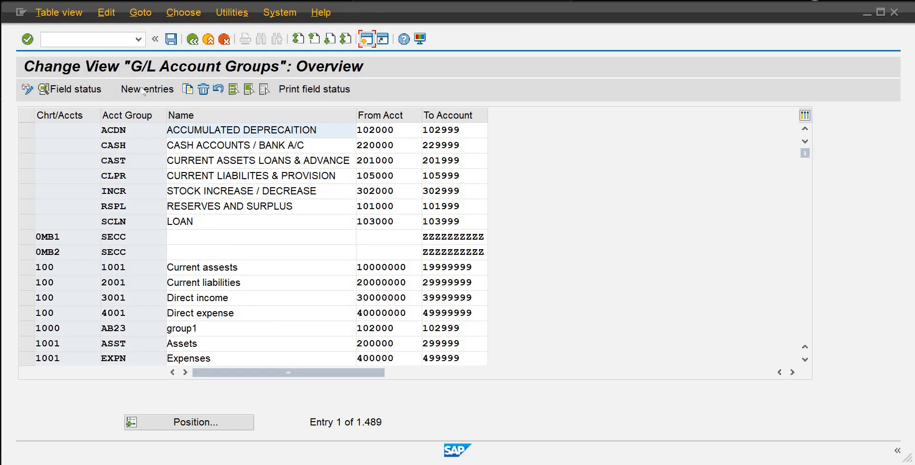
{"action": "left_click", "coordinate": [143, 89]}
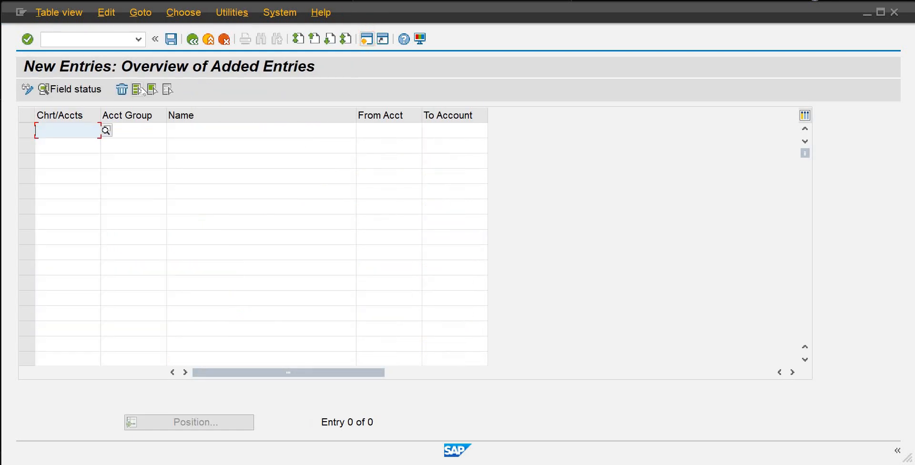
Step: Enter chart of accounts COAM and account group FAAG in the first new entry
{"action": "type", "text": "coam"}
{"action": "key", "text": "Tab"}
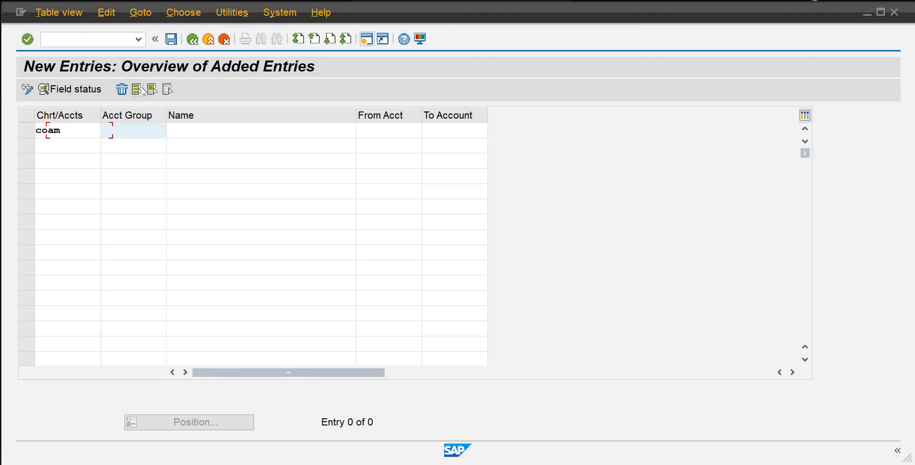
{"action": "type", "text": "faag"}
Step: Name account group FAAG "Fixed Assets - MB01", adapting the earlier Fixed Assets name suggestion
{"action": "left_click", "coordinate": [184, 129]}
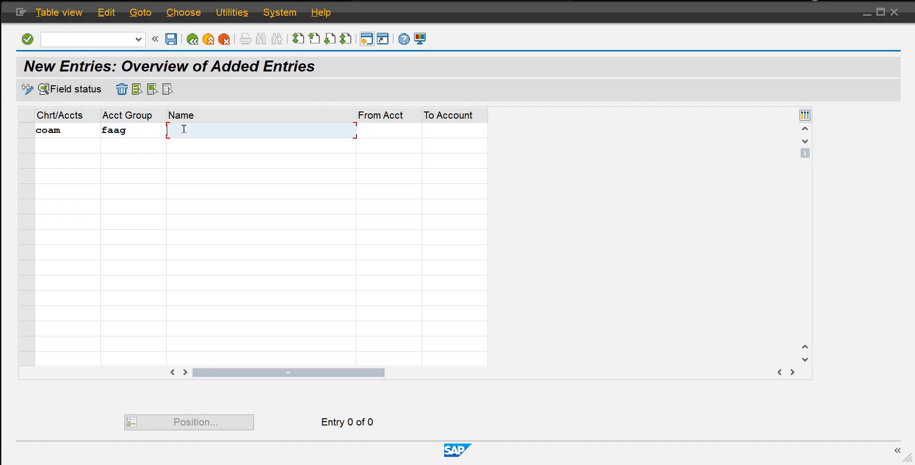
{"action": "type", "text": "F"}
{"action": "key", "text": "Down"}
{"action": "key", "text": "BackSpace"}
{"action": "key", "text": "BackSpace"}
{"action": "key", "text": "BackSpace"}
{"action": "key", "text": "BackSpace"}
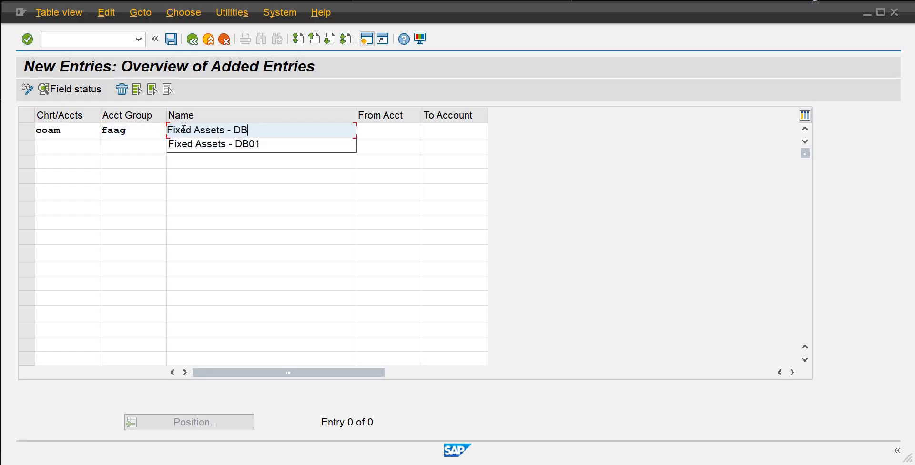
{"action": "type", "text": "MB"}
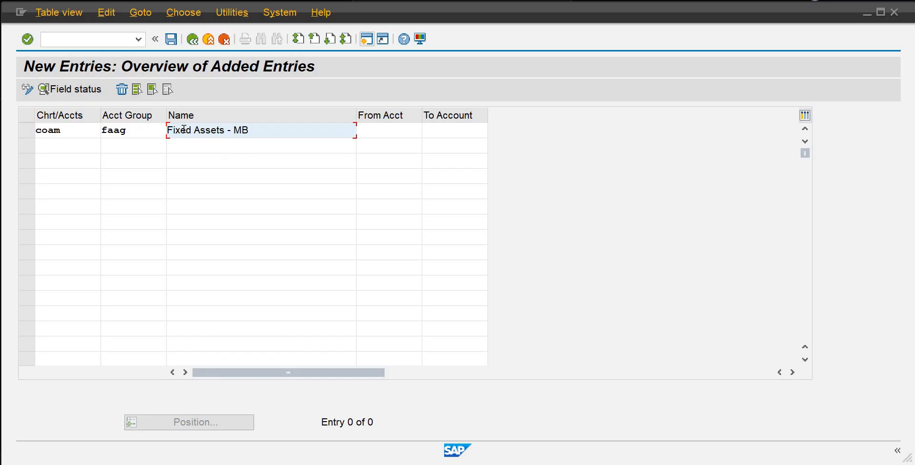
{"action": "type", "text": "01"}
{"action": "key", "text": "Tab"}
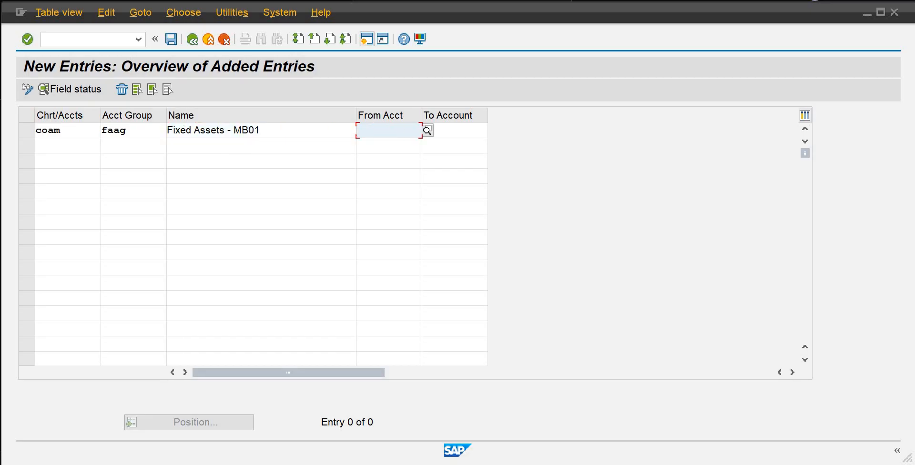
Step: Set the Fixed Assets group's account range from 001 to 099 and confirm the entry
{"action": "type", "text": "001"}
{"action": "key", "text": "Tab"}
{"action": "type", "text": "099"}
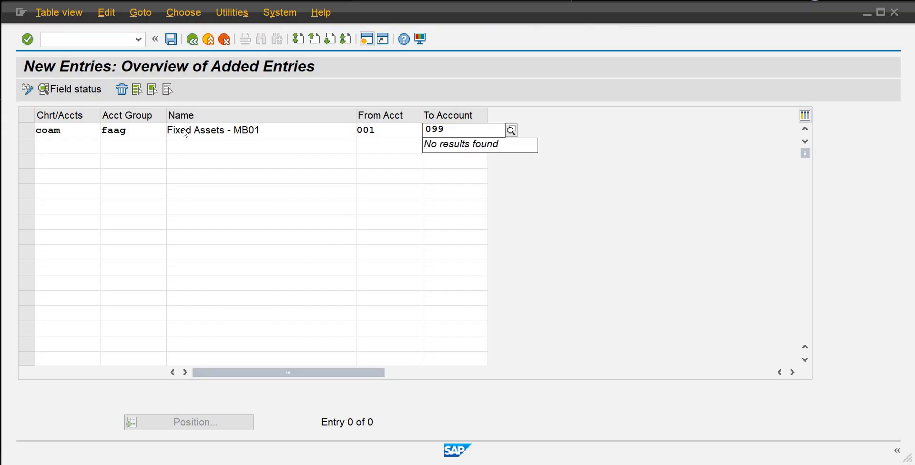
{"action": "key", "text": "Return"}
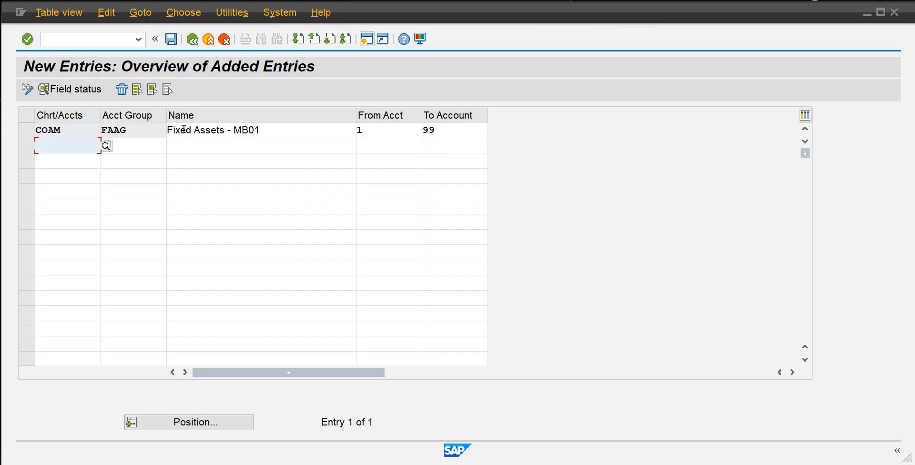
{"action": "left_click", "coordinate": [398, 130]}
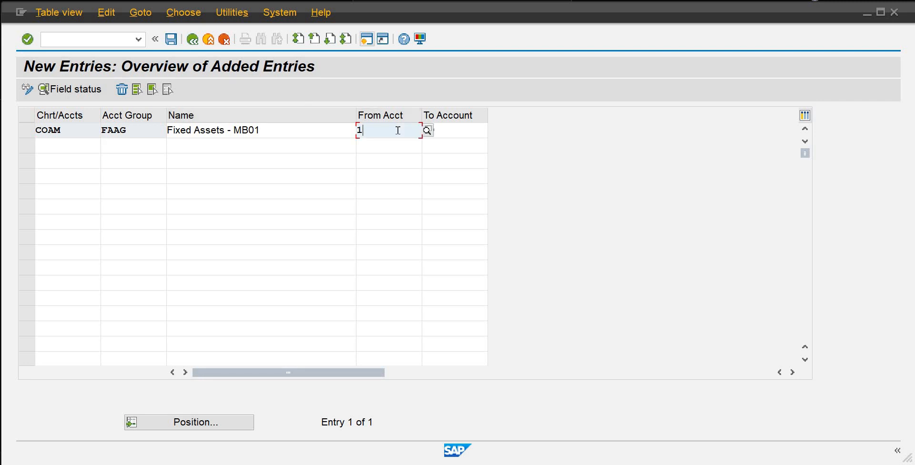
Step: In the second row, enter chart of accounts COAM and account group CAAG
{"action": "left_click", "coordinate": [59, 143]}
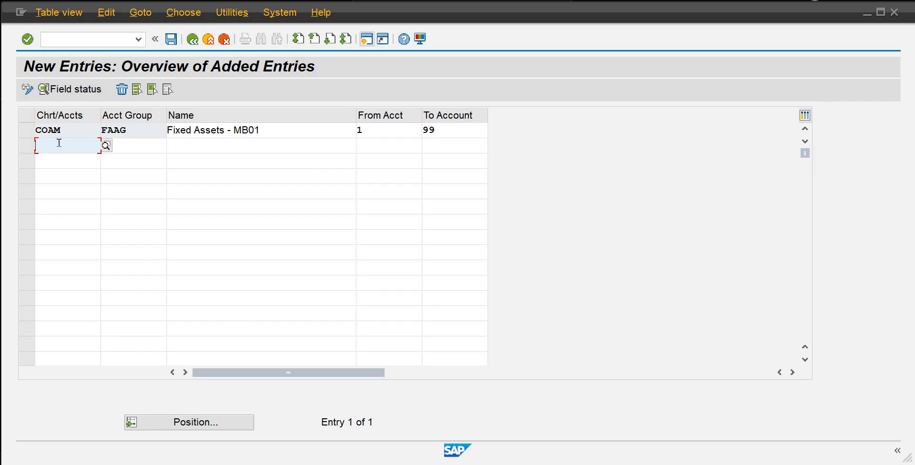
{"action": "type", "text": "coam"}
{"action": "key", "text": "Tab"}
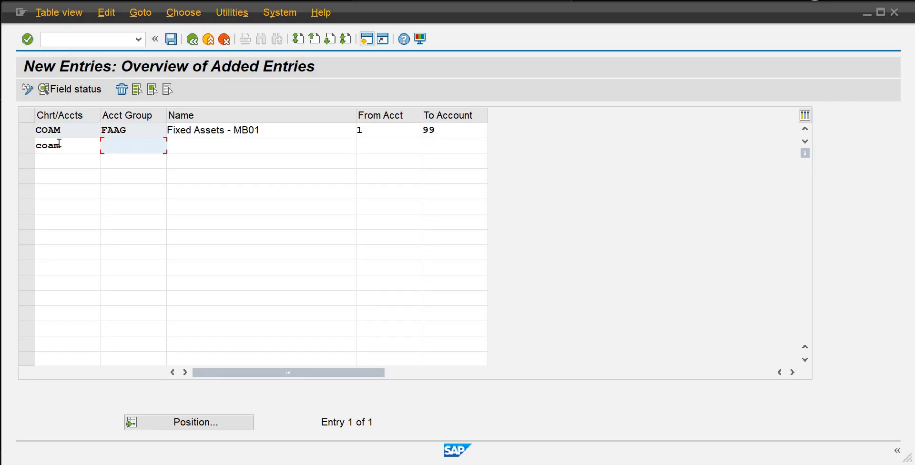
{"action": "type", "text": "cc"}
{"action": "key", "text": "BackSpace"}
{"action": "key", "text": "Down"}
{"action": "key", "text": "Down"}
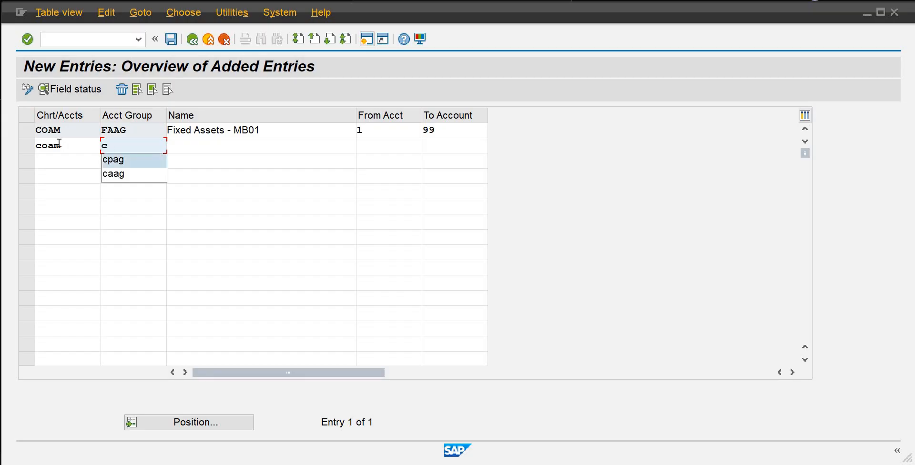
{"action": "key", "text": "Return"}
{"action": "key", "text": "Tab"}
Step: Name account group CAAG "Current Assets - MB01", adapting the suggested DB01 name
{"action": "type", "text": "C"}
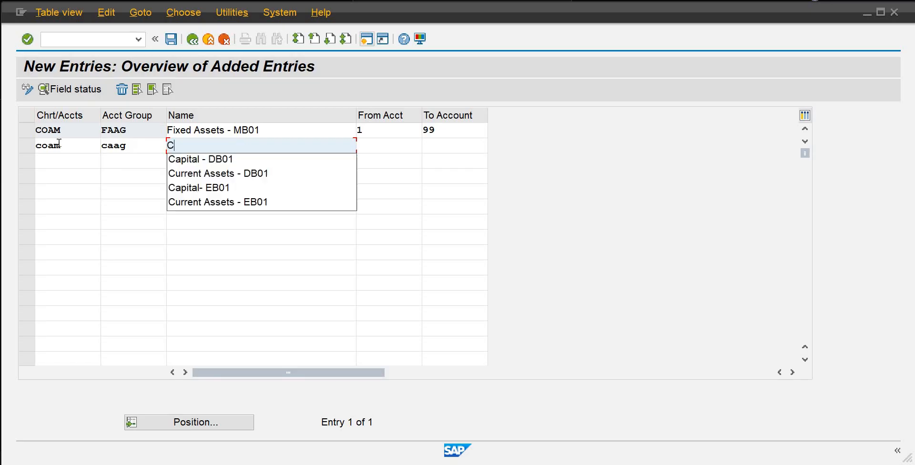
{"action": "key", "text": "Down"}
{"action": "key", "text": "Down"}
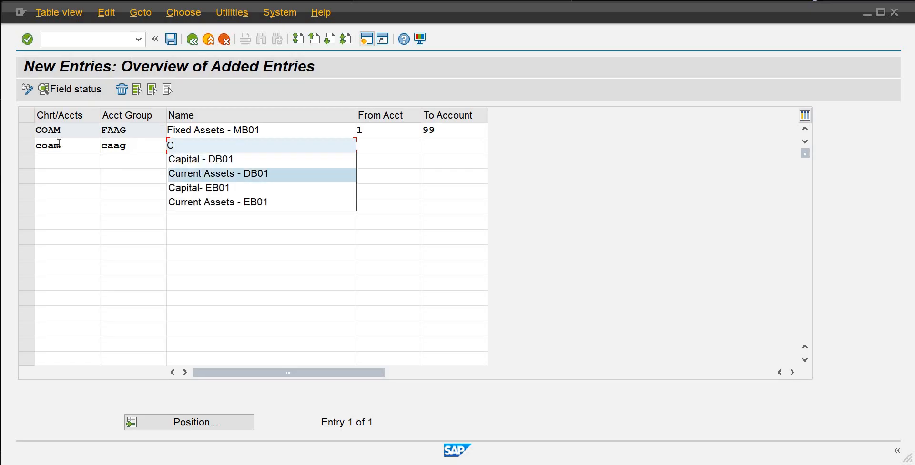
{"action": "key", "text": "Return"}
{"action": "key", "text": "BackSpace"}
{"action": "key", "text": "BackSpace"}
{"action": "key", "text": "BackSpace"}
{"action": "key", "text": "BackSpace"}
{"action": "type", "text": "MB"}
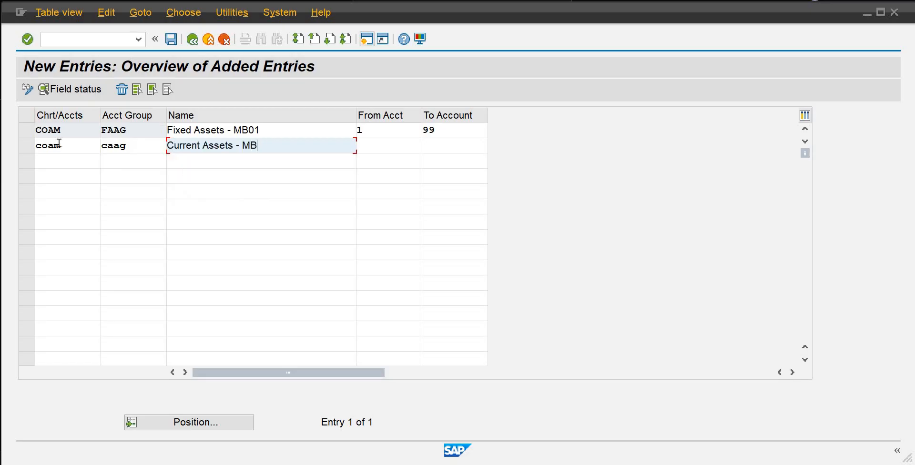
{"action": "type", "text": "01"}
{"action": "key", "text": "Tab"}
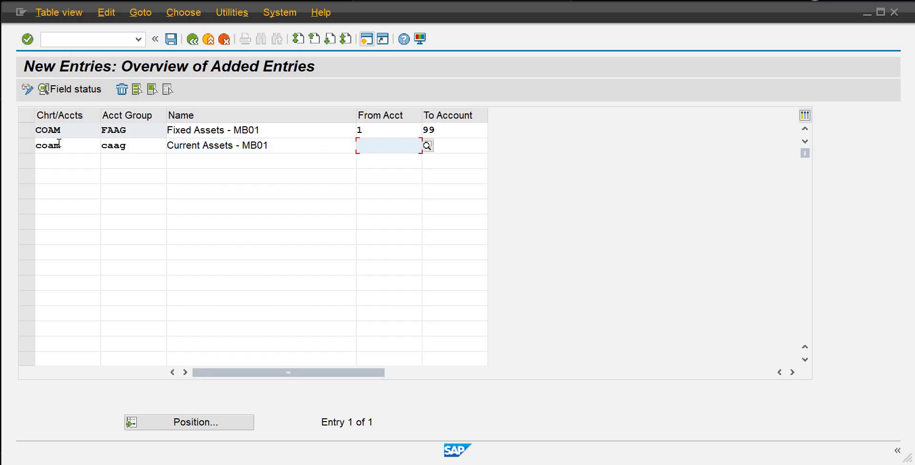
Step: Set the Current Assets group's account range from 100 to 199 and confirm the entry
{"action": "type", "text": "20"}
{"action": "type", "text": "100"}
{"action": "key", "text": "Tab"}
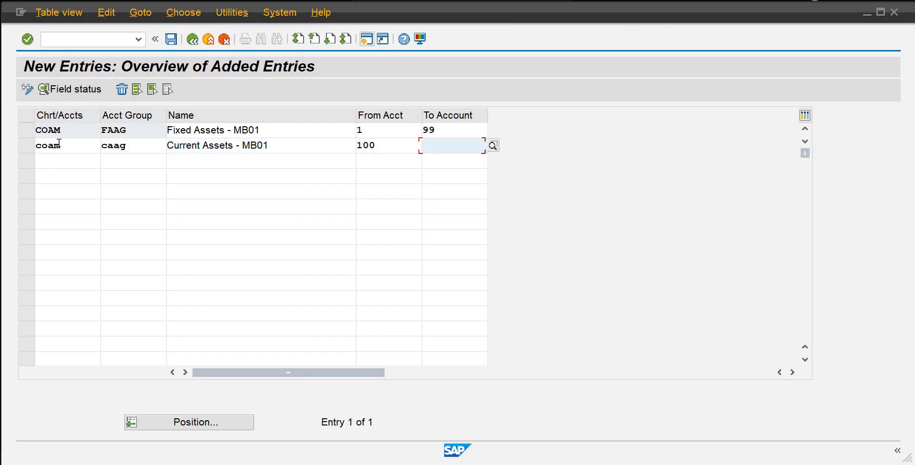
{"action": "type", "text": "199"}
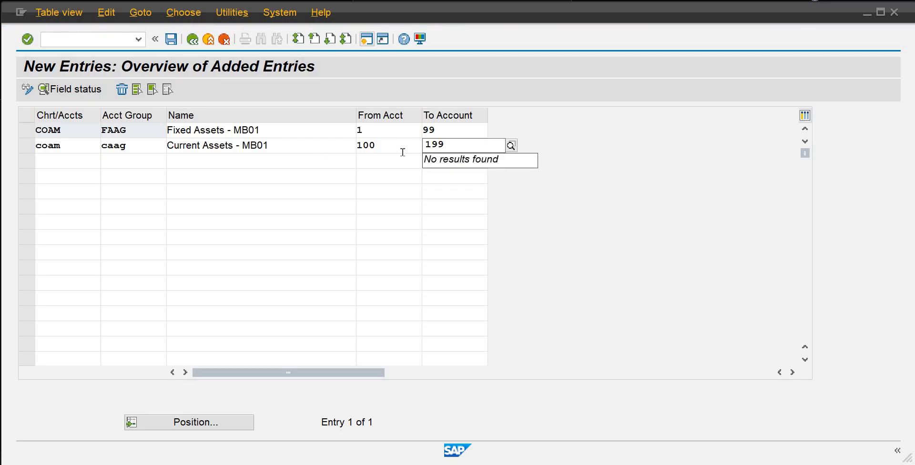
{"action": "key", "text": "Return"}
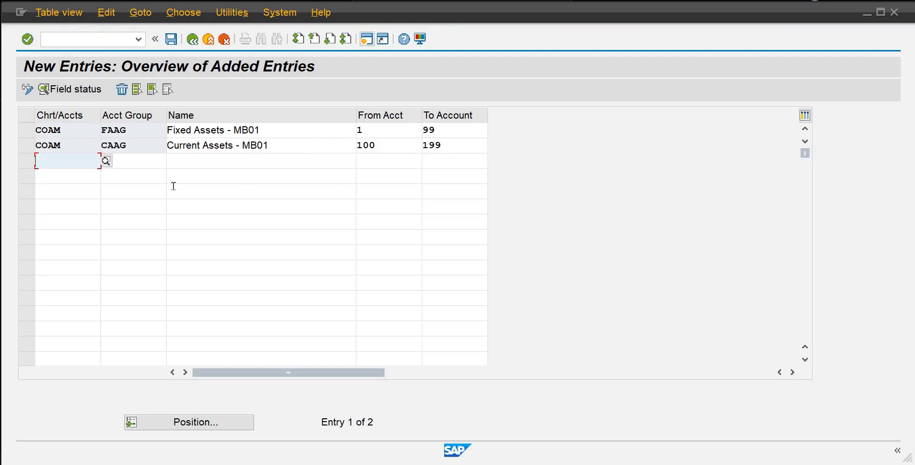
Step: In the third row, enter chart of accounts COAM and account group Cpag, named "Capital - MB01"
{"action": "type", "text": "coam"}
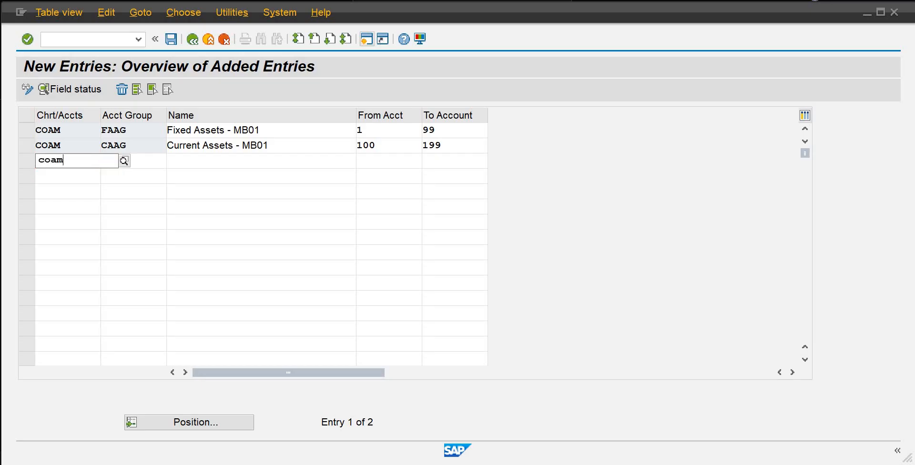
{"action": "key", "text": "Tab"}
{"action": "type", "text": "Cpag"}
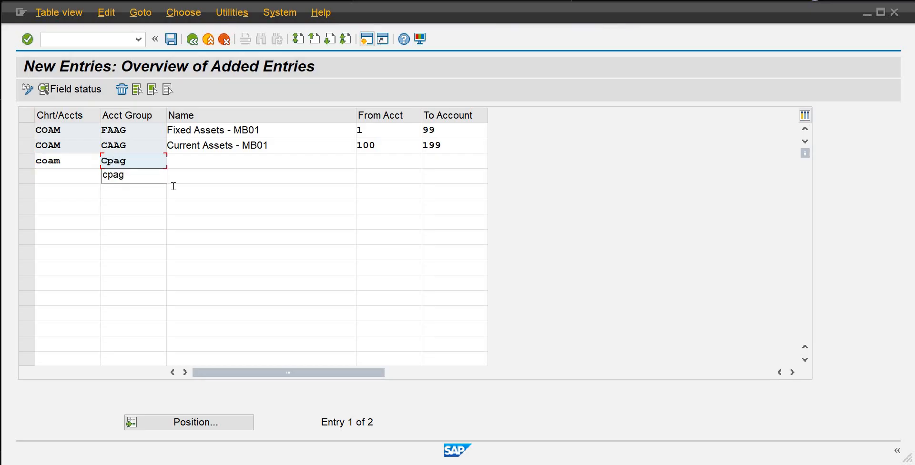
{"action": "key", "text": "Tab"}
{"action": "type", "text": "C"}
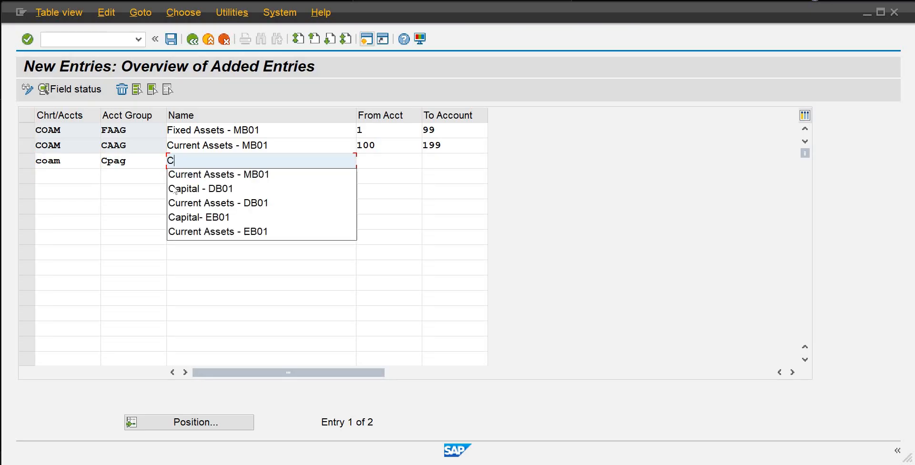
{"action": "left_click", "coordinate": [174, 188]}
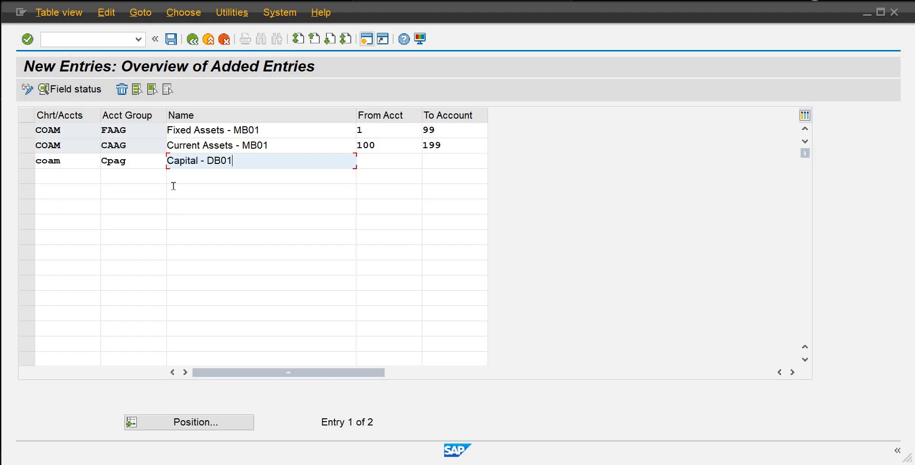
{"action": "key", "text": "BackSpace"}
{"action": "key", "text": "BackSpace"}
{"action": "type", "text": "MB01"}
{"action": "key", "text": "Tab"}
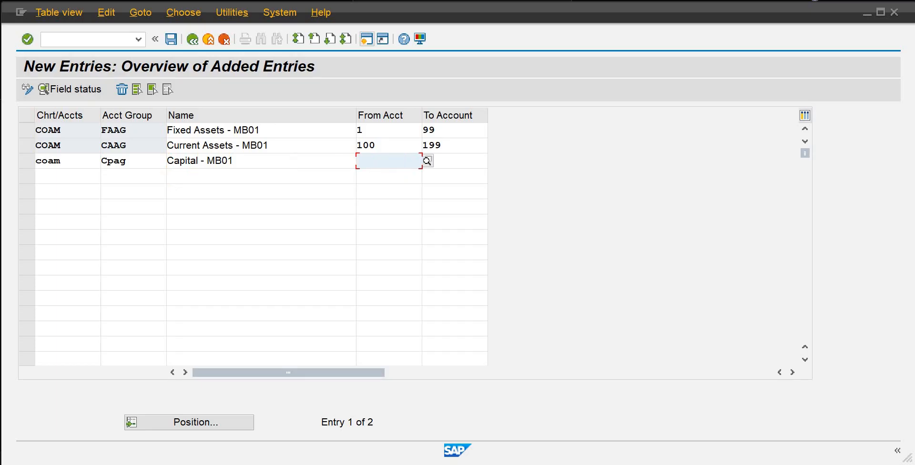
Step: Set the Capital group's account range from 200 to 299
{"action": "type", "text": "200"}
{"action": "key", "text": "Tab"}
{"action": "type", "text": "299"}
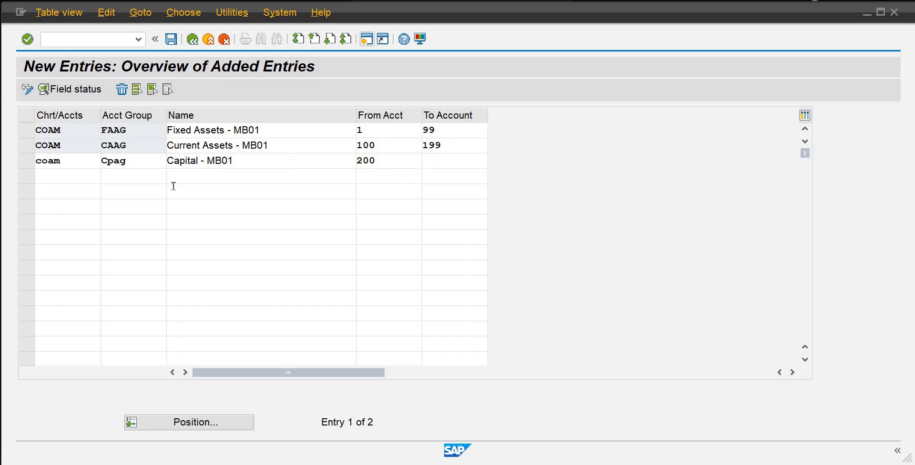
{"action": "key", "text": "Tab"}
{"action": "key", "text": "Tab"}
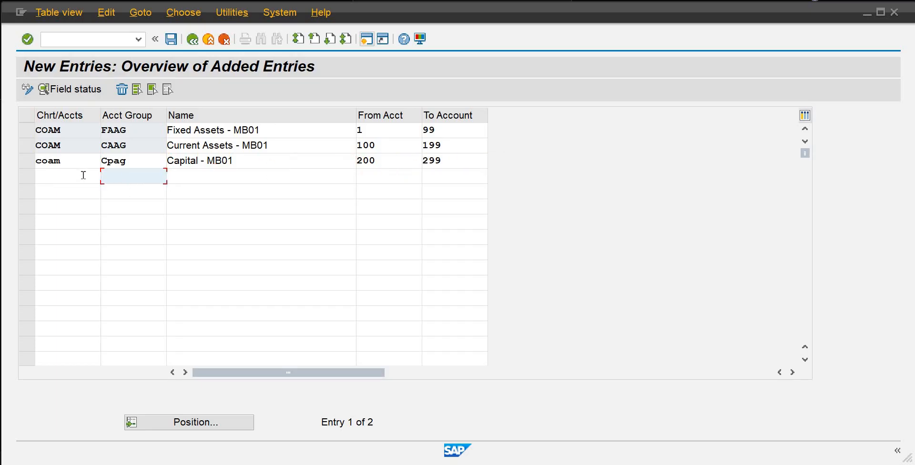
Step: In the fourth row, enter chart of accounts COAM and account group llag
{"action": "left_click", "coordinate": [83, 175]}
{"action": "key", "text": "Up"}
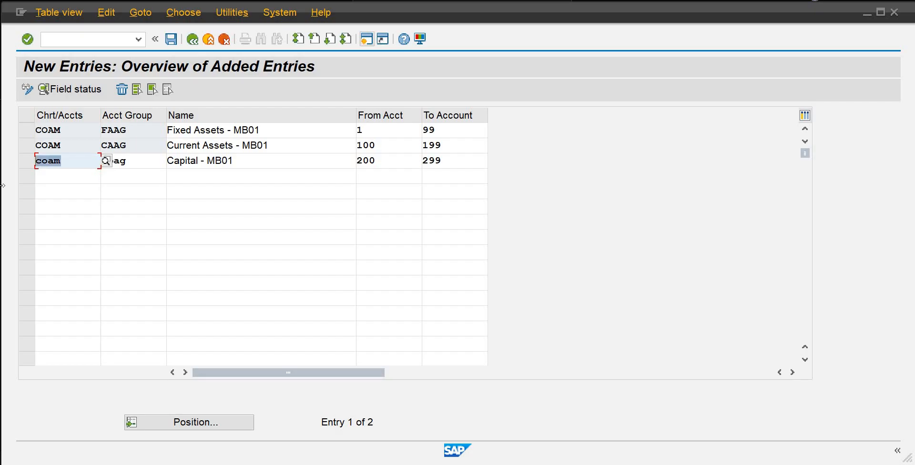
{"action": "left_click", "coordinate": [54, 181]}
{"action": "type", "text": "coam"}
{"action": "left_click", "coordinate": [133, 173]}
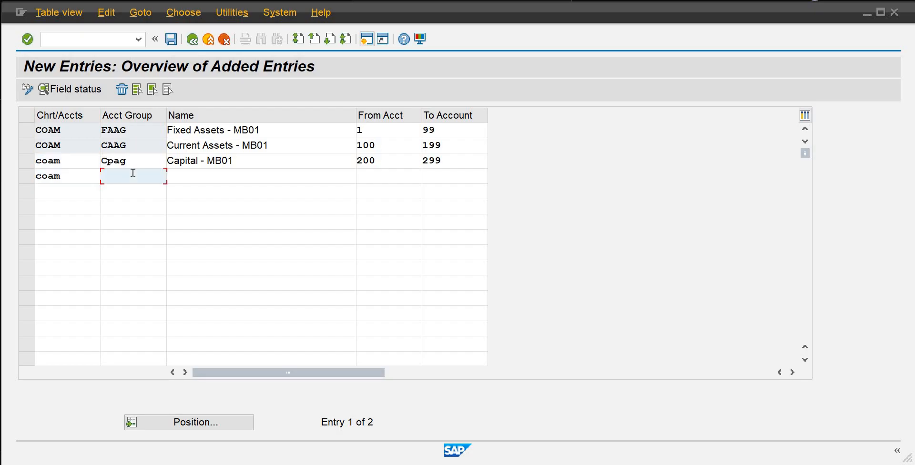
{"action": "type", "text": "llag"}
{"action": "key", "text": "Tab"}
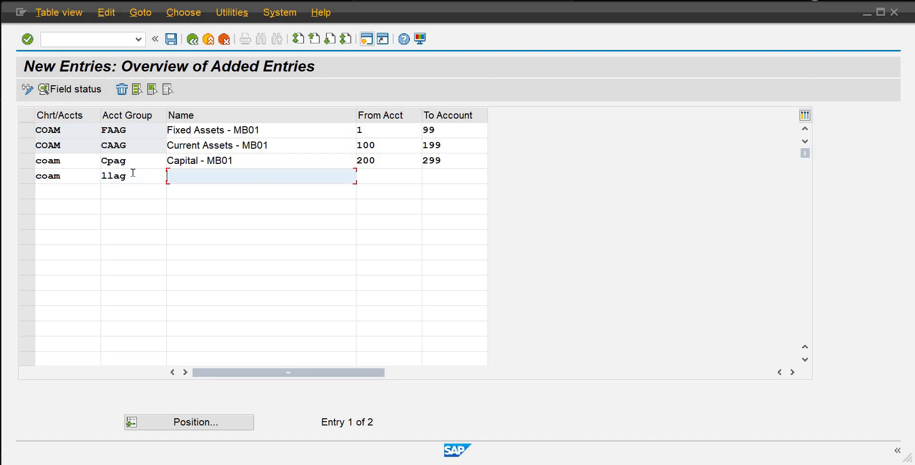
Step: Name account group llag "Long Term Liabilities- MB01", adapting the suggested DB01 name
{"action": "type", "text": "L"}
{"action": "key", "text": "Down"}
{"action": "key", "text": "Return"}
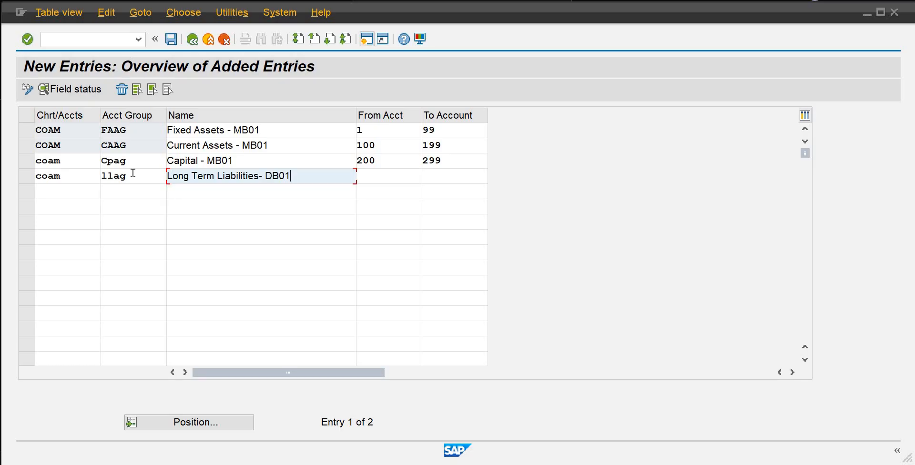
{"action": "key", "text": "BackSpace"}
{"action": "key", "text": "BackSpace"}
{"action": "key", "text": "BackSpace"}
{"action": "key", "text": "BackSpace"}
{"action": "type", "text": "MB01"}
{"action": "key", "text": "Tab"}
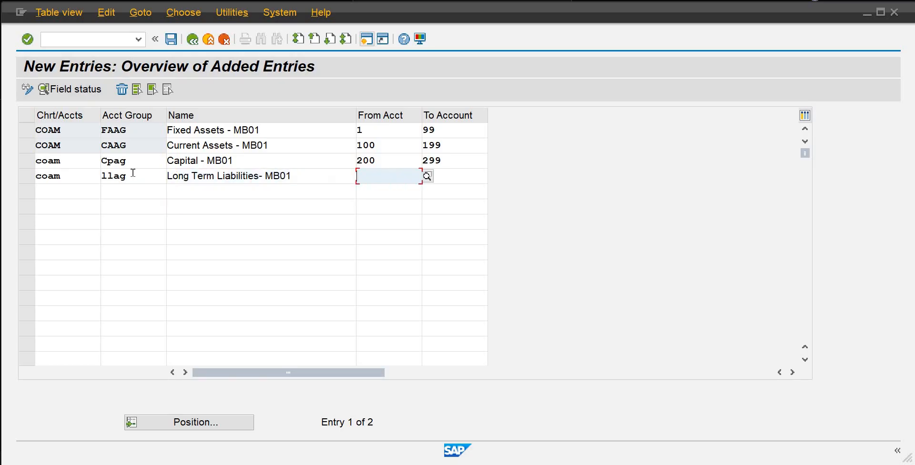
Step: Set the Long Term Liabilities group's account range from 300 to 399
{"action": "type", "text": "300"}
{"action": "key", "text": "Tab"}
{"action": "type", "text": "399"}
{"action": "key", "text": "Tab"}
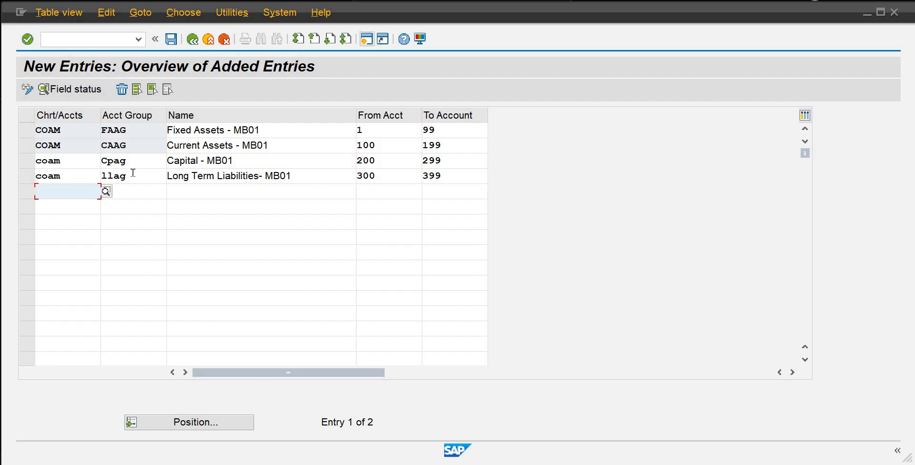
Step: In the fifth row, enter chart of accounts COAM and account group slag
{"action": "type", "text": "coam"}
{"action": "key", "text": "Tab"}
{"action": "type", "text": "slag"}
{"action": "key", "text": "Tab"}
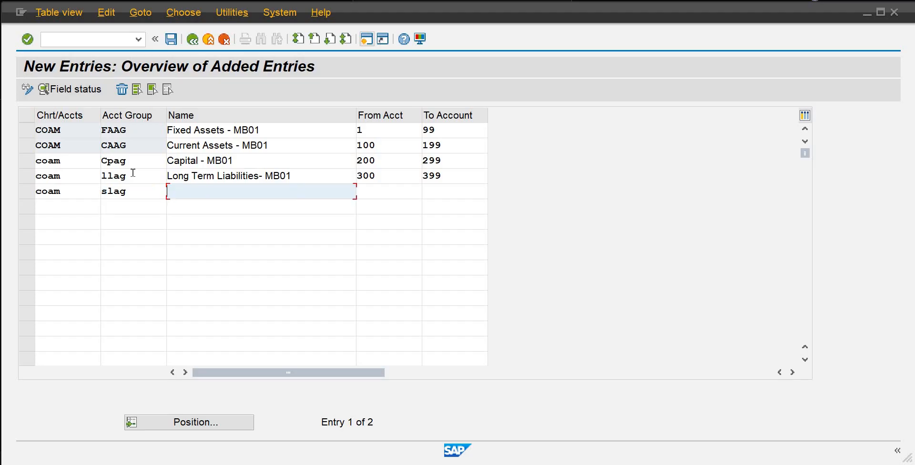
Step: Name account group slag "Short Term Liabilities - MB01", adapting a previously used name
{"action": "type", "text": "S"}
{"action": "key", "text": "Down"}
{"action": "key", "text": "Return"}
{"action": "key", "text": "BackSpace"}
{"action": "key", "text": "BackSpace"}
{"action": "key", "text": "BackSpace"}
{"action": "key", "text": "BackSpace"}
{"action": "type", "text": "MB"}
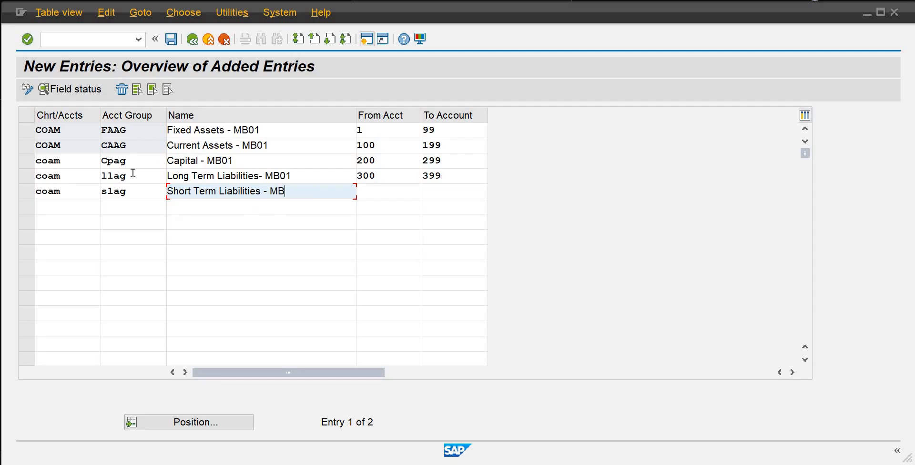
{"action": "type", "text": "01"}
{"action": "key", "text": "Tab"}
Step: Set the Short Term Liabilities group's account range from 400 to 499
{"action": "type", "text": "400"}
{"action": "key", "text": "Tab"}
{"action": "type", "text": "499"}
{"action": "key", "text": "Tab"}
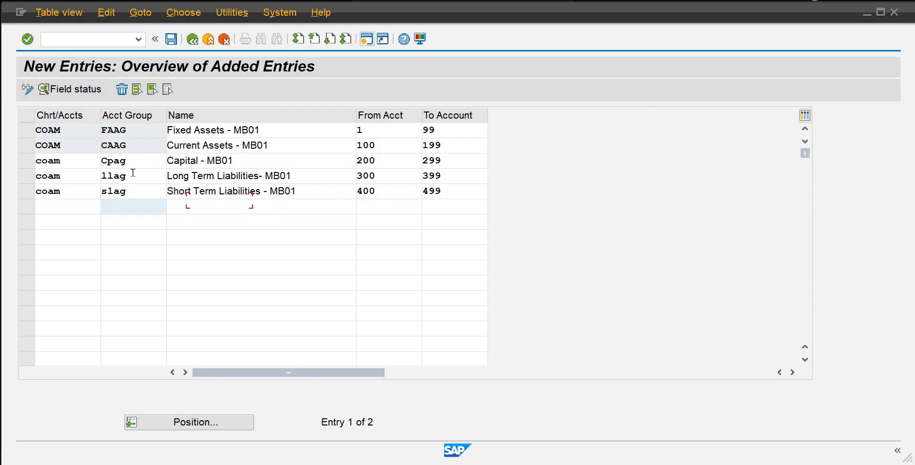
Step: In the sixth row, enter chart of accounts COAM and account group deag
{"action": "left_click", "coordinate": [85, 205]}
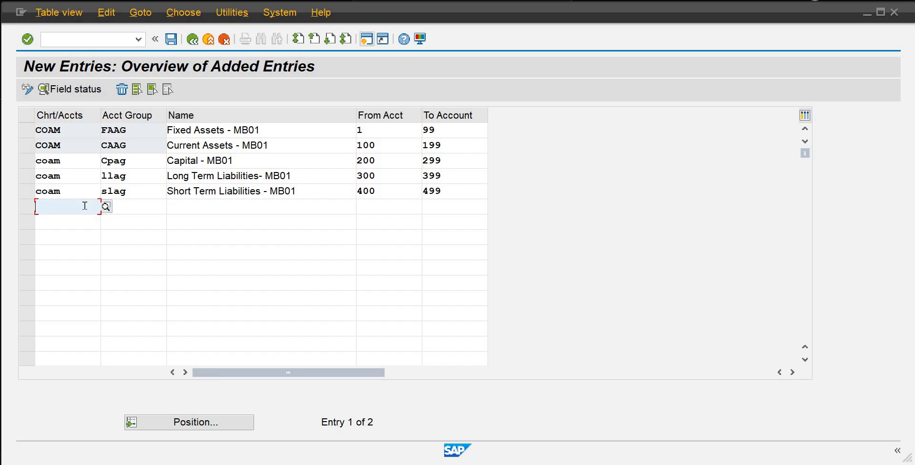
{"action": "type", "text": "coam"}
{"action": "left_click", "coordinate": [136, 200]}
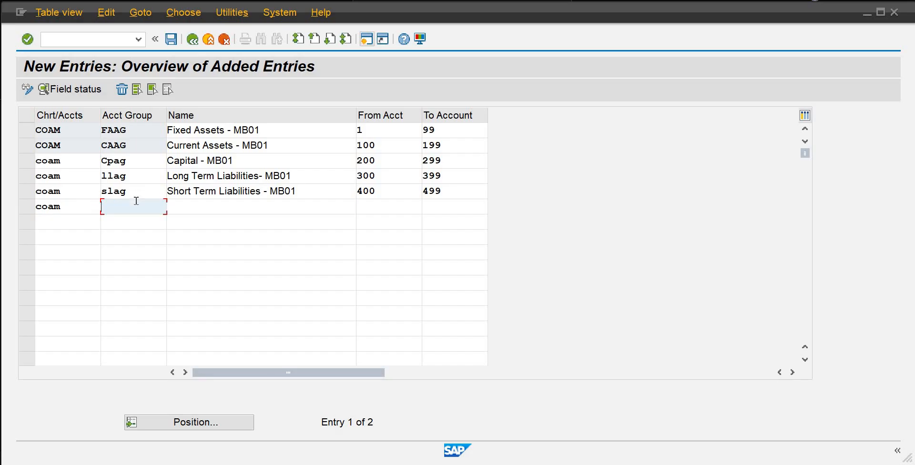
{"action": "type", "text": "deag"}
{"action": "key", "text": "Tab"}
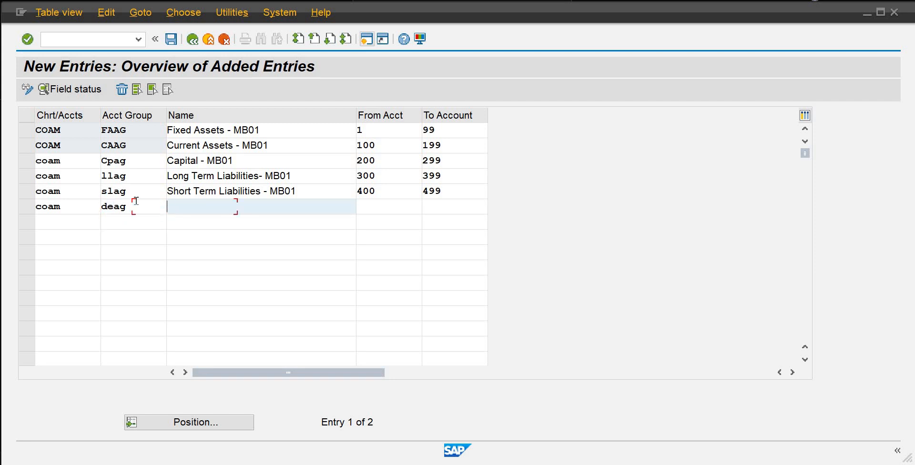
Step: Name account group deag "Direct Expense- MB01", adapting the suggested DB01 name
{"action": "type", "text": "D"}
{"action": "key", "text": "Down"}
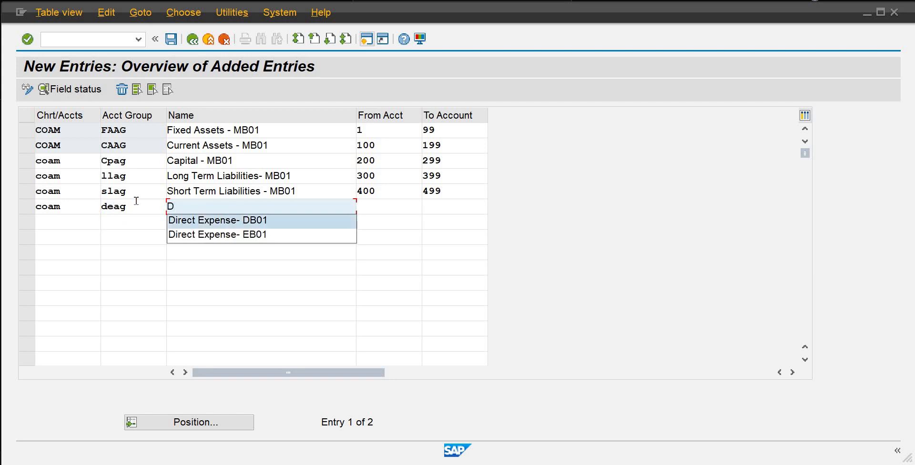
{"action": "key", "text": "Return"}
{"action": "key", "text": "BackSpace"}
{"action": "key", "text": "BackSpace"}
{"action": "key", "text": "BackSpace"}
{"action": "key", "text": "BackSpace"}
{"action": "type", "text": "M"}
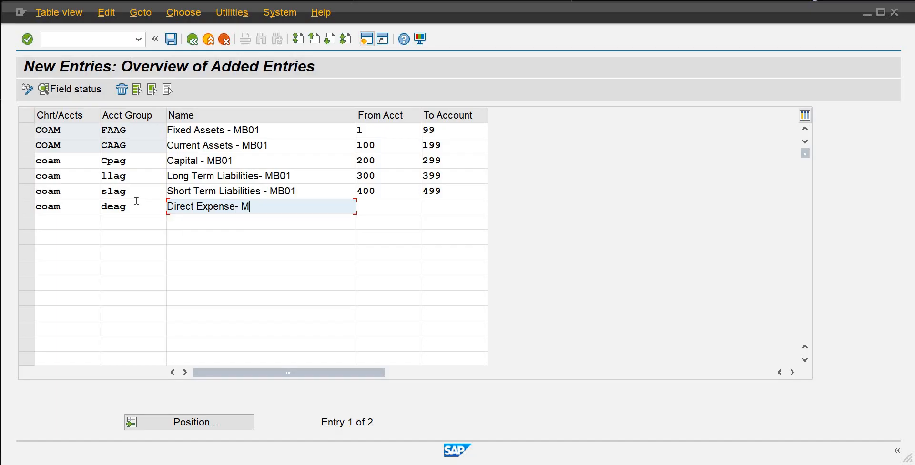
{"action": "type", "text": "B01"}
{"action": "key", "text": "Tab"}
Step: Set the Direct Expense group's account range from 500 to 599
{"action": "type", "text": "500"}
{"action": "key", "text": "Tab"}
{"action": "type", "text": "599"}
{"action": "key", "text": "Tab"}
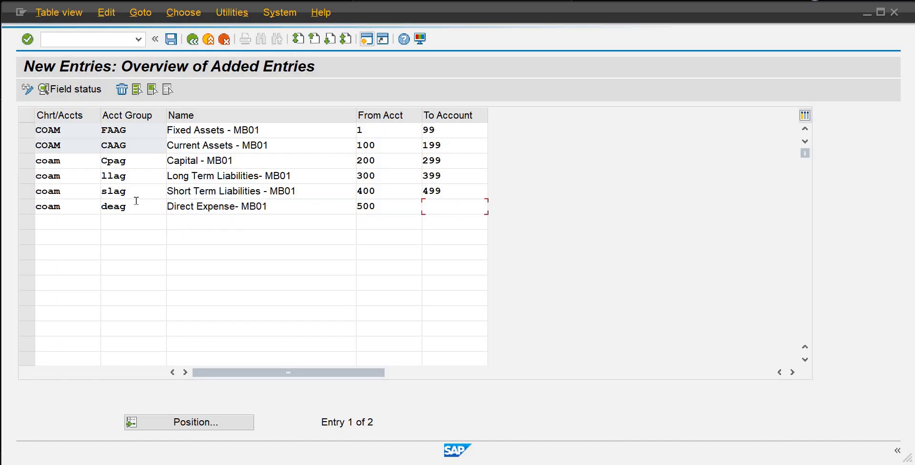
Step: In the seventh row, enter chart of accounts COAM and account group oeag
{"action": "type", "text": "coam"}
{"action": "key", "text": "Tab"}
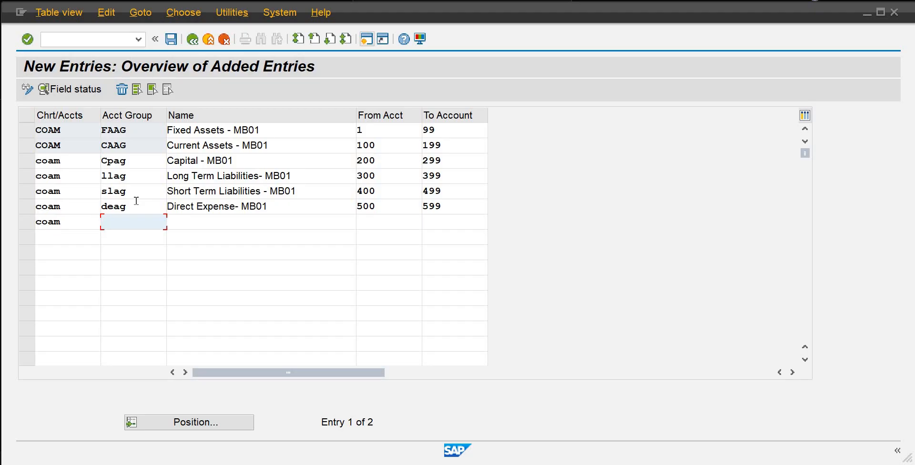
{"action": "type", "text": "o"}
{"action": "key", "text": "Down"}
{"action": "key", "text": "Tab"}
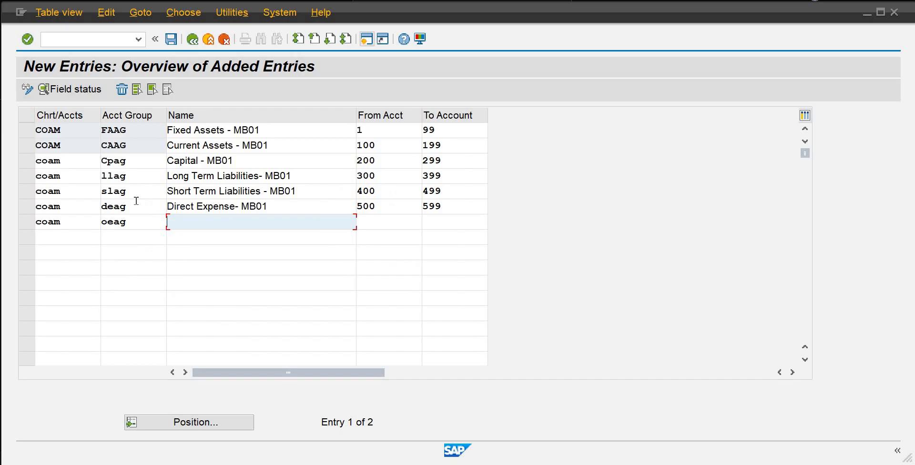
Step: Name account group oeag "Operating Expense - MB01", adapting the suggested DB01 name
{"action": "type", "text": "O"}
{"action": "key", "text": "Down"}
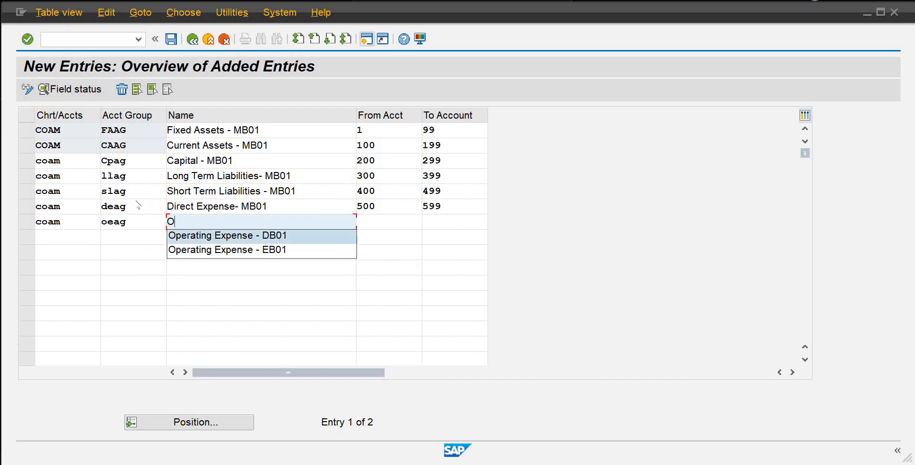
{"action": "key", "text": "Return"}
{"action": "key", "text": "BackSpace"}
{"action": "key", "text": "BackSpace"}
{"action": "key", "text": "BackSpace"}
{"action": "key", "text": "BackSpace"}
{"action": "type", "text": "MB01"}
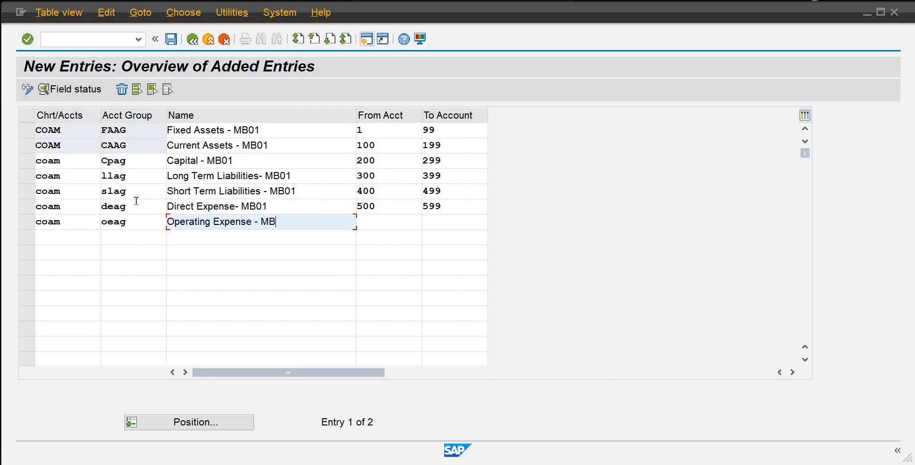
{"action": "key", "text": "Tab"}
Step: Set the Operating Expense group's account range from 600 to 699
{"action": "type", "text": "600"}
{"action": "key", "text": "Tab"}
{"action": "type", "text": "699"}
{"action": "key", "text": "Tab"}
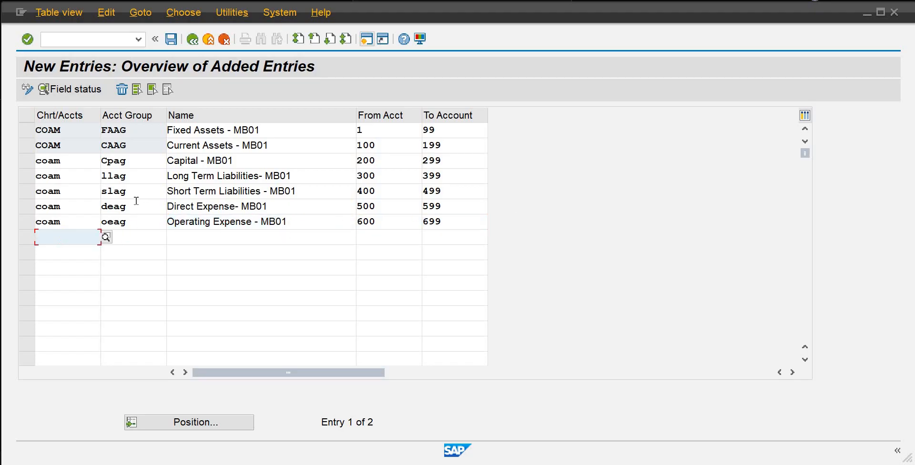
Step: In the eighth row, enter chart of accounts COAM and account group ieag
{"action": "type", "text": "coam"}
{"action": "key", "text": "Tab"}
{"action": "type", "text": "i"}
{"action": "key", "text": "Down"}
{"action": "key", "text": "Return"}
{"action": "key", "text": "Tab"}
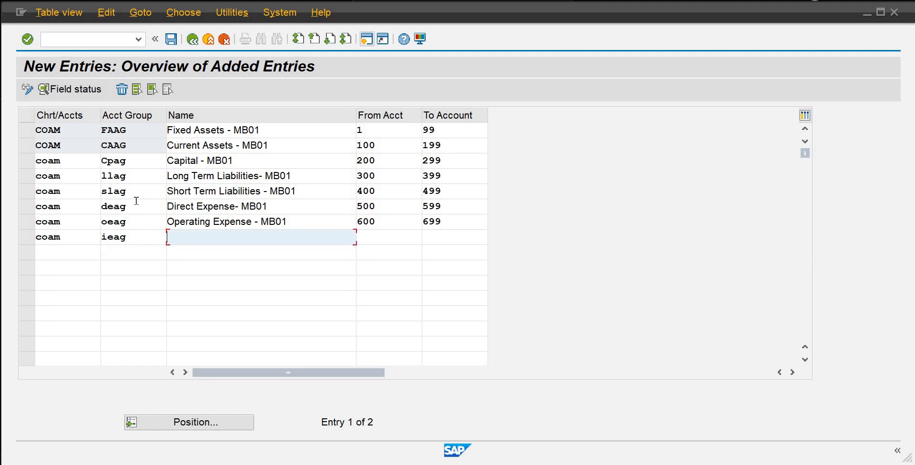
Step: Name account group ieag "Indirect Expenses - MB01", adapting the suggested DB01 name
{"action": "type", "text": "I"}
{"action": "key", "text": "Down"}
{"action": "key", "text": "Return"}
{"action": "key", "text": "BackSpace"}
{"action": "key", "text": "BackSpace"}
{"action": "key", "text": "BackSpace"}
{"action": "key", "text": "BackSpace"}
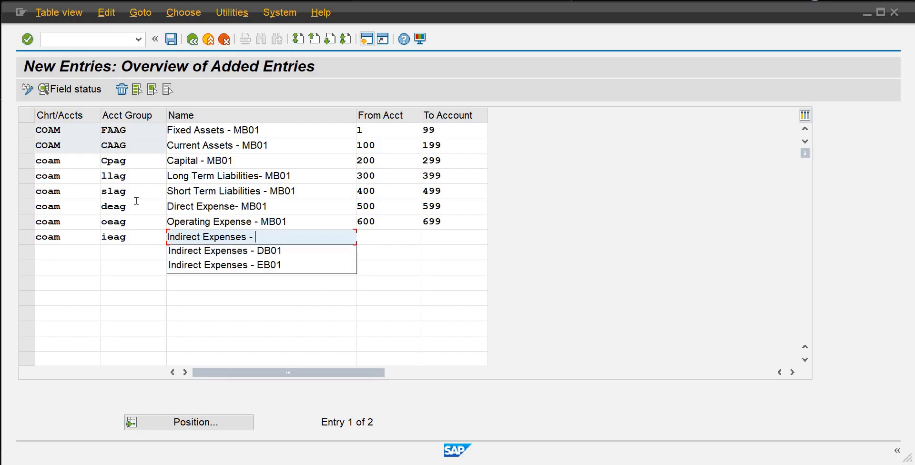
{"action": "type", "text": "MB01"}
{"action": "key", "text": "Tab"}
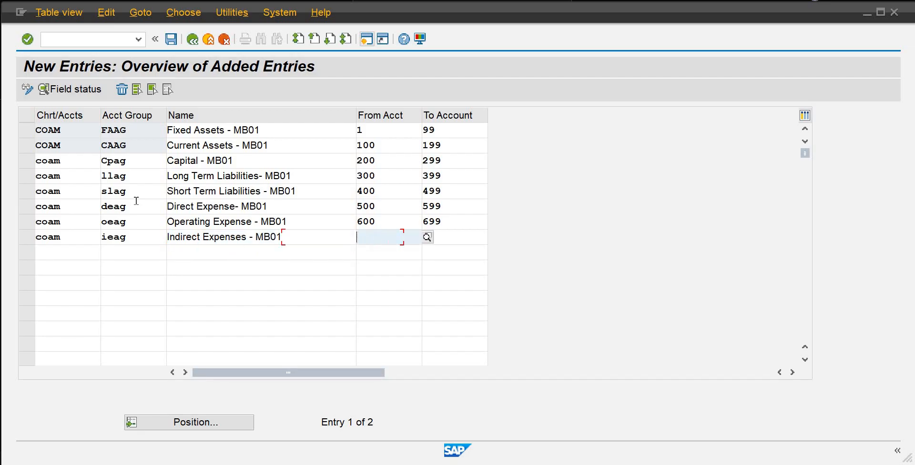
Step: Set the Indirect Expenses group's account range from 700 to 799
{"action": "type", "text": "700"}
{"action": "key", "text": "Tab"}
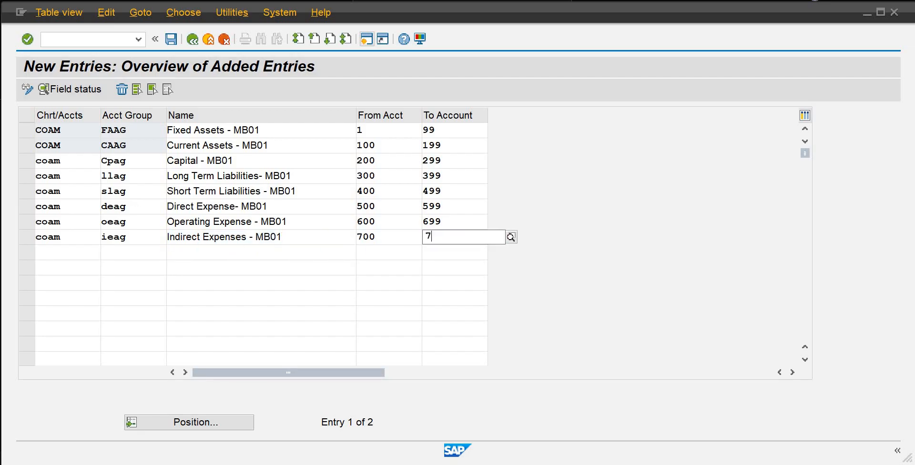
{"action": "type", "text": "799"}
{"action": "key", "text": "Tab"}
Step: In the ninth row, enter chart of accounts COAM and account group inag
{"action": "type", "text": "coam"}
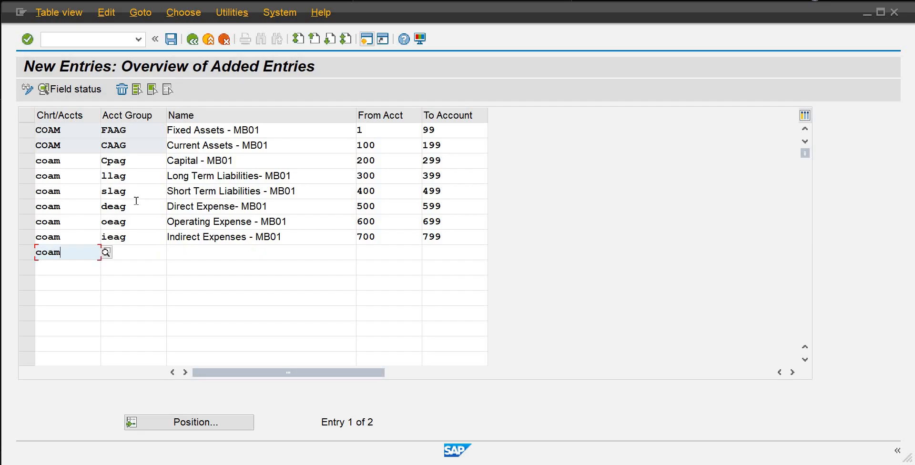
{"action": "key", "text": "Tab"}
{"action": "type", "text": "i"}
{"action": "key", "text": "BackSpace"}
{"action": "type", "text": "inag"}
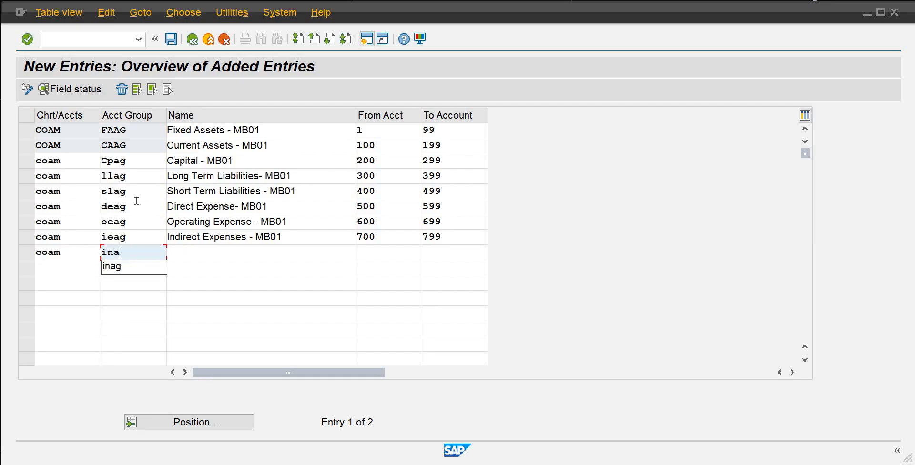
{"action": "key", "text": "Tab"}
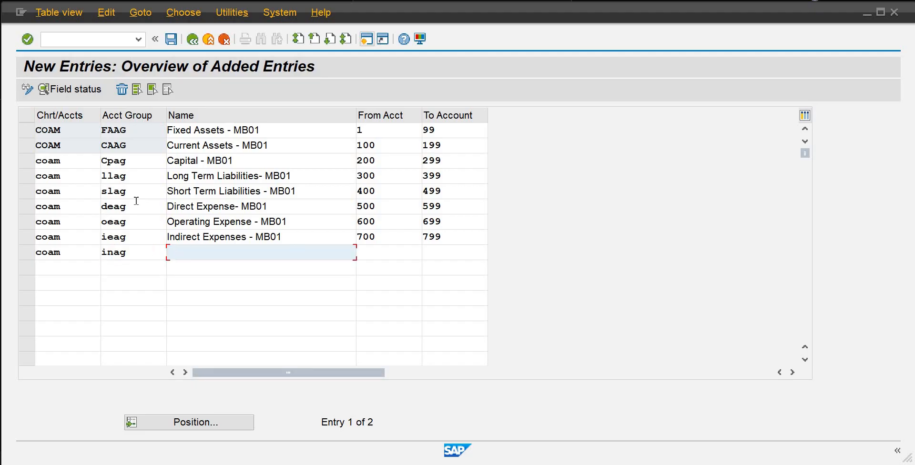
Step: Name account group inag "Income - MB01", adapting the suggested EB01 name
{"action": "key", "text": "ctrl+Tab"}
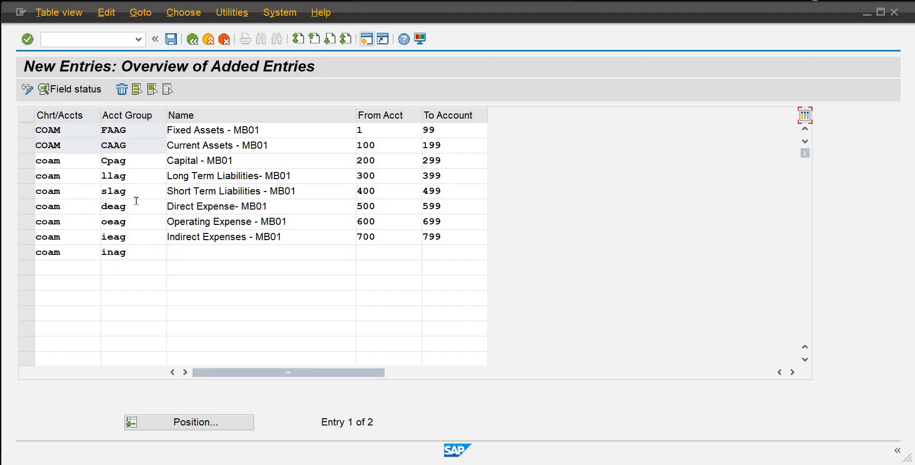
{"action": "left_click", "coordinate": [190, 251]}
{"action": "type", "text": "I"}
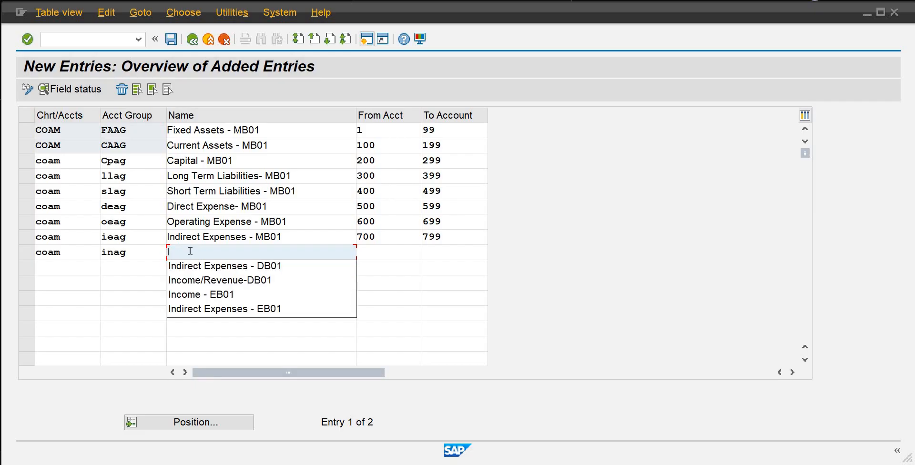
{"action": "left_click", "coordinate": [207, 295]}
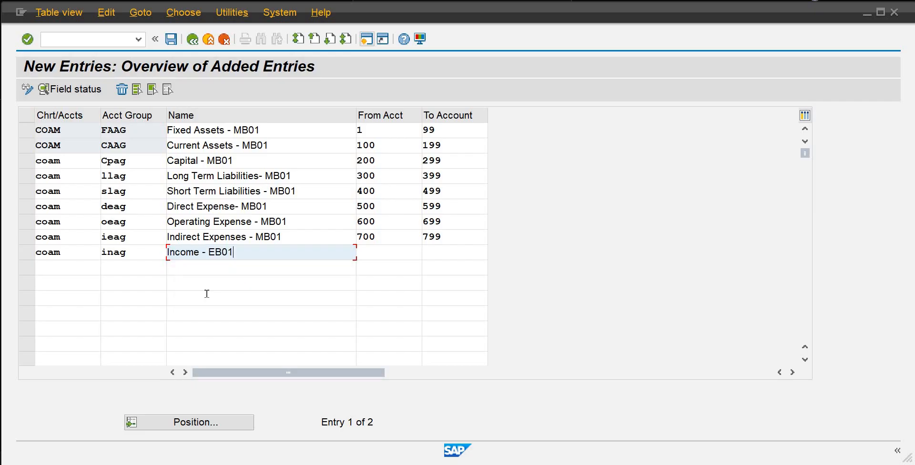
{"action": "key", "text": "BackSpace"}
{"action": "key", "text": "BackSpace"}
{"action": "key", "text": "BackSpace"}
{"action": "key", "text": "BackSpace"}
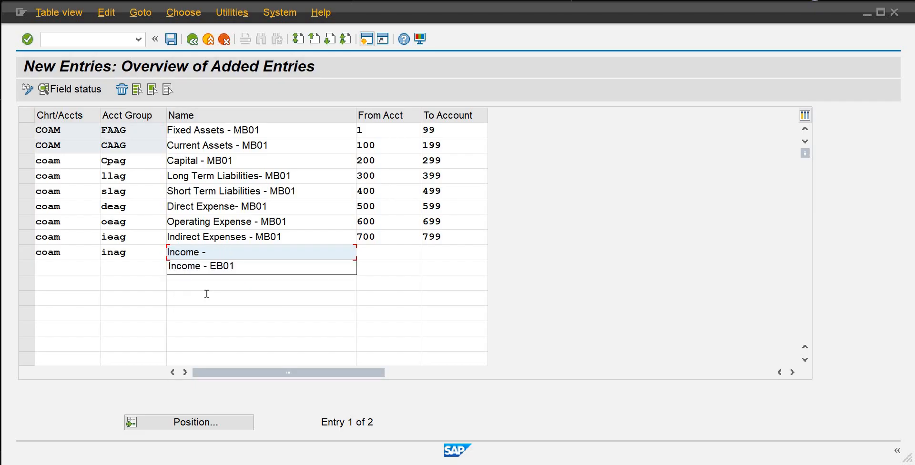
{"action": "type", "text": "MB01"}
{"action": "key", "text": "Tab"}
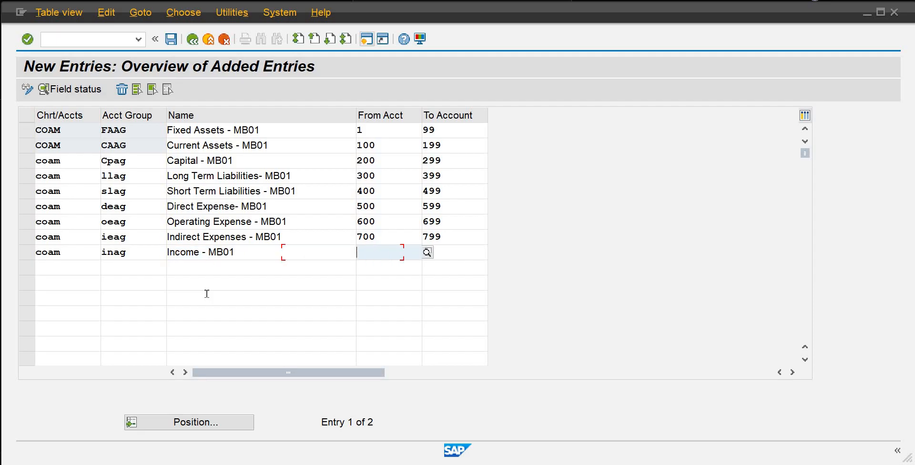
Step: Set the Income group's account range from 800 to 899 and save the account group entries
{"action": "type", "text": "800"}
{"action": "key", "text": "Tab"}
{"action": "type", "text": "899"}
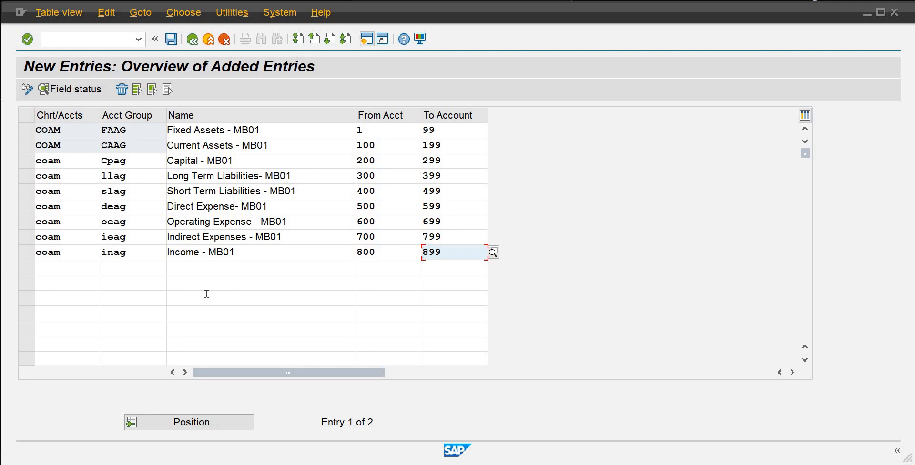
{"action": "left_click", "coordinate": [174, 42]}
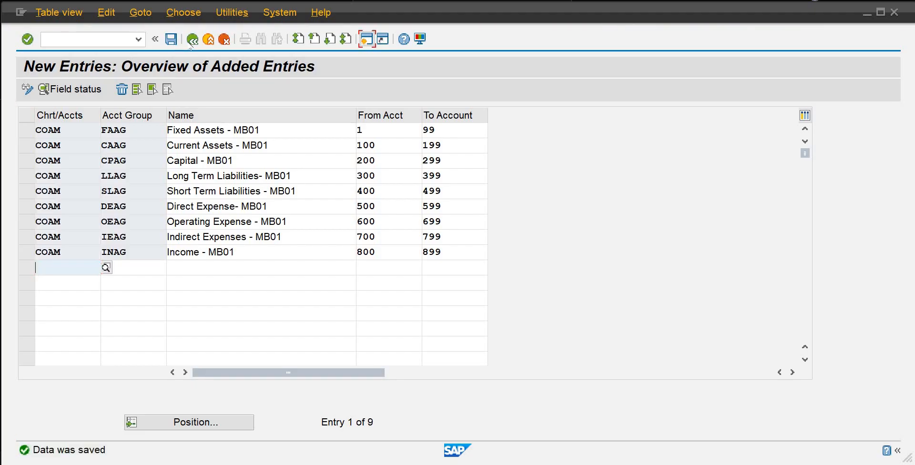
Step: Return to the implementation guide and open Define Retained Earnings Account for chart of accounts COAM
{"action": "left_click", "coordinate": [192, 40]}
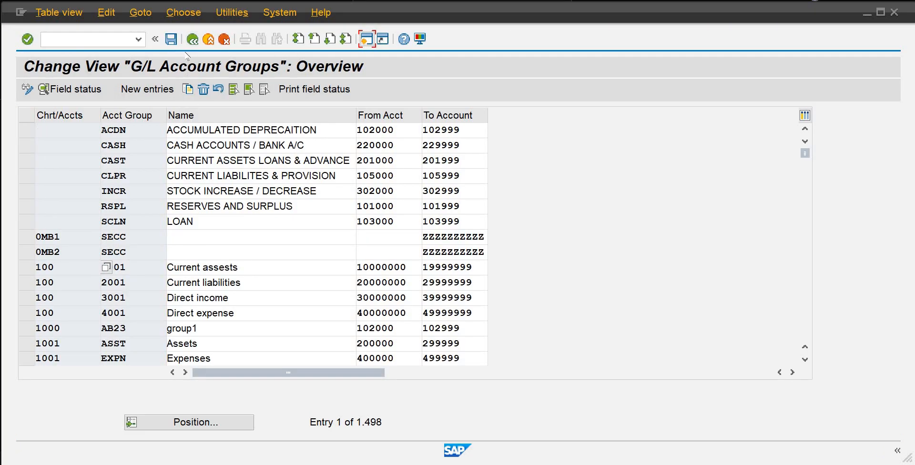
{"action": "left_click", "coordinate": [192, 40]}
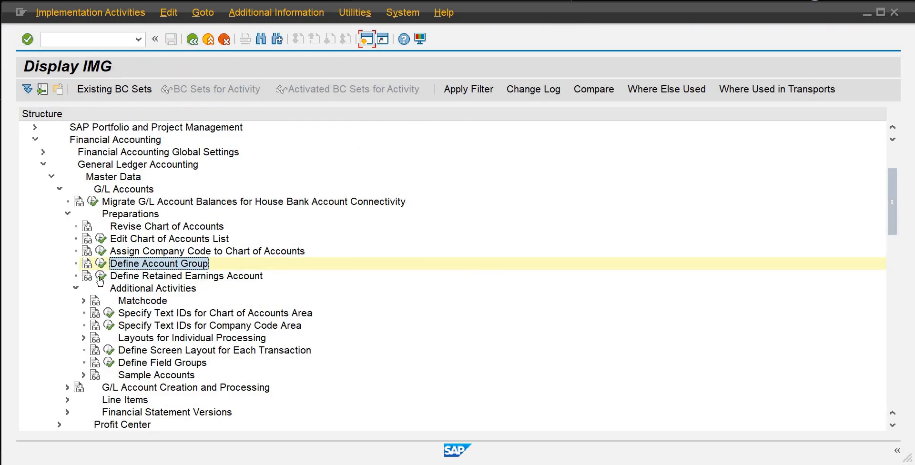
{"action": "left_click", "coordinate": [101, 279]}
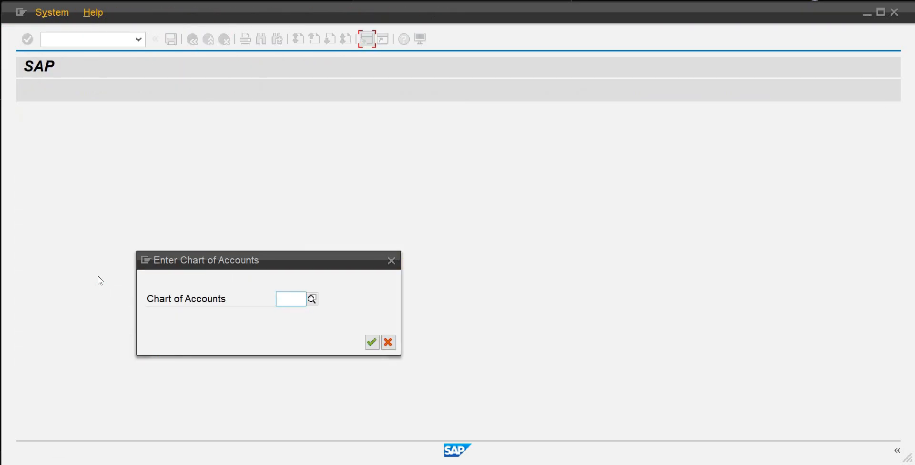
{"action": "type", "text": "coam"}
{"action": "key", "text": "Return"}
{"action": "type", "text": "c"}
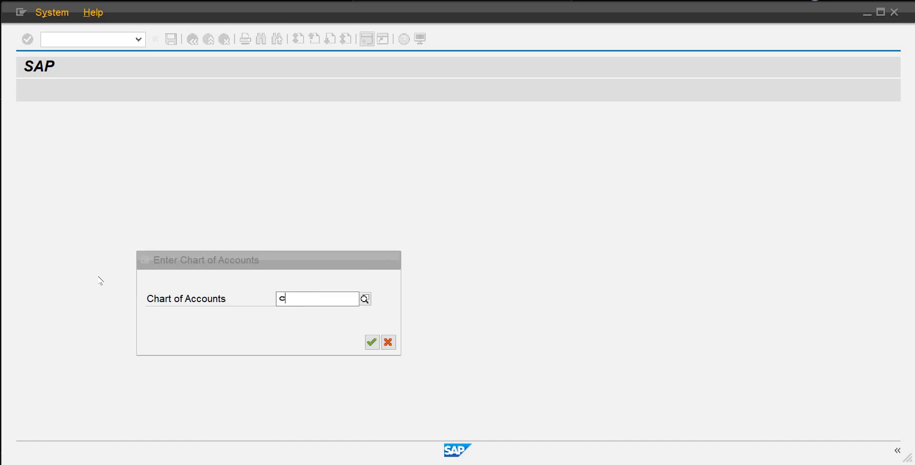
{"action": "type", "text": "oam"}
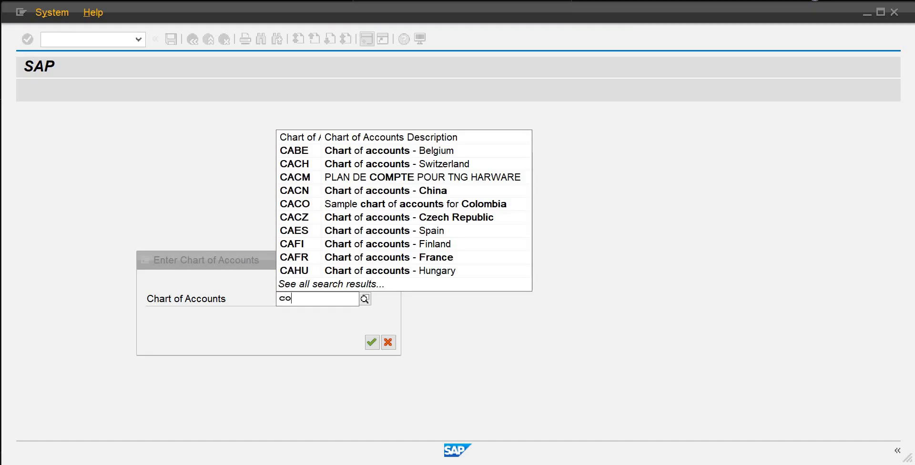
{"action": "key", "text": "Return"}
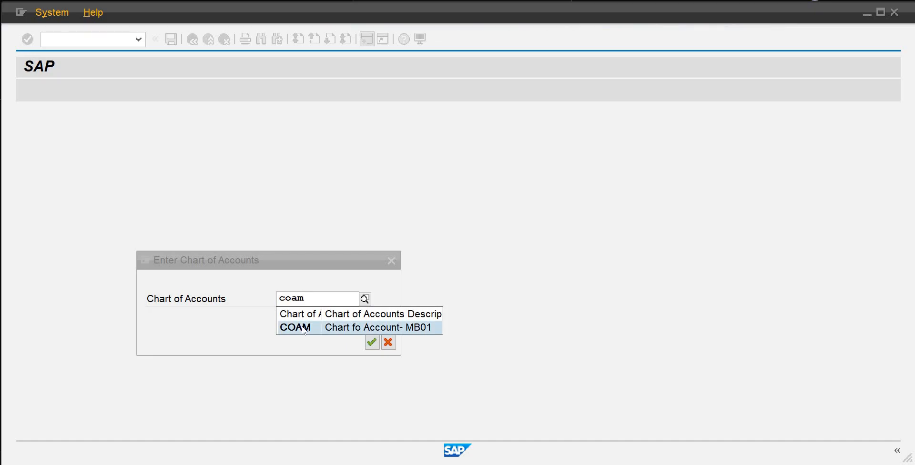
{"action": "left_click", "coordinate": [305, 330]}
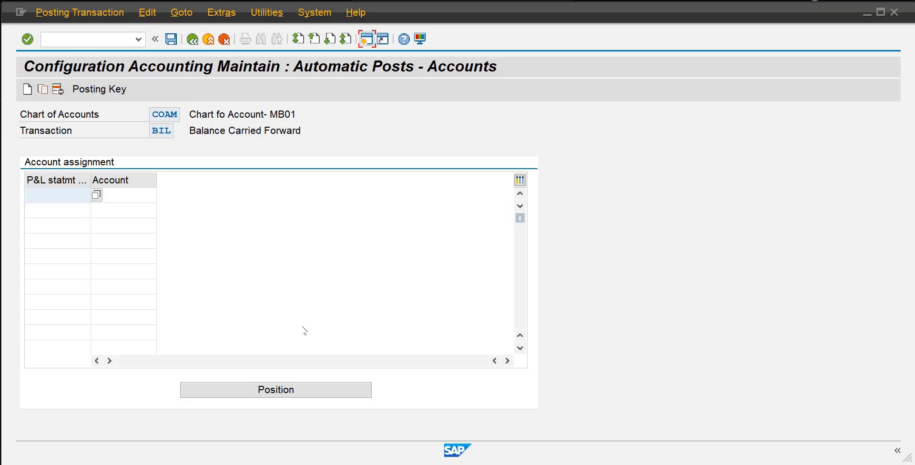
Step: Assign retained earnings account 999 to P&L statement account type Z and save the assignment
{"action": "type", "text": "z"}
{"action": "key", "text": "Tab"}
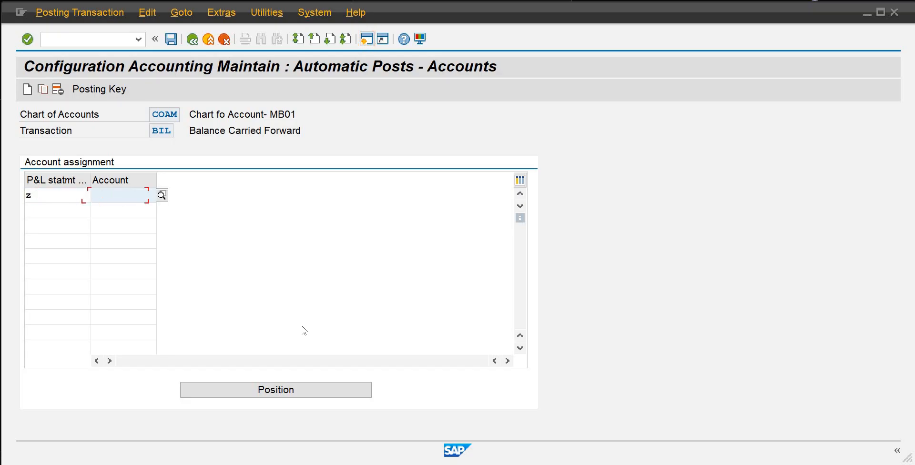
{"action": "type", "text": "999"}
{"action": "key", "text": "Return"}
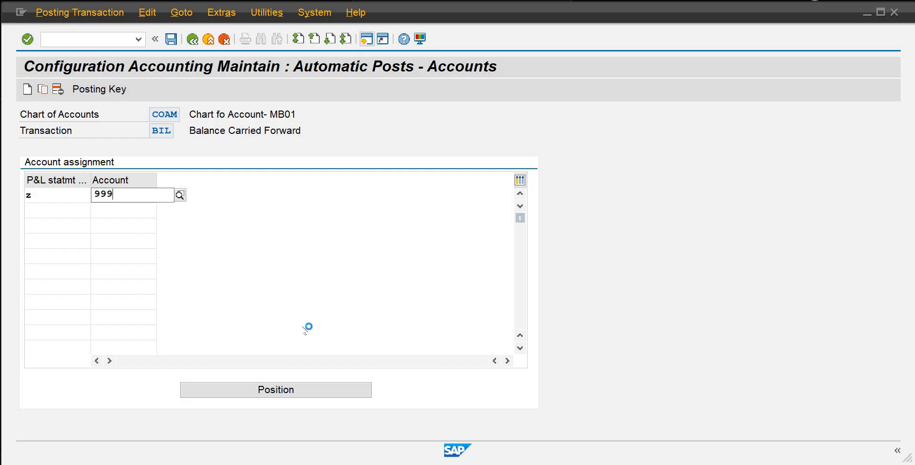
{"action": "key", "text": "Return"}
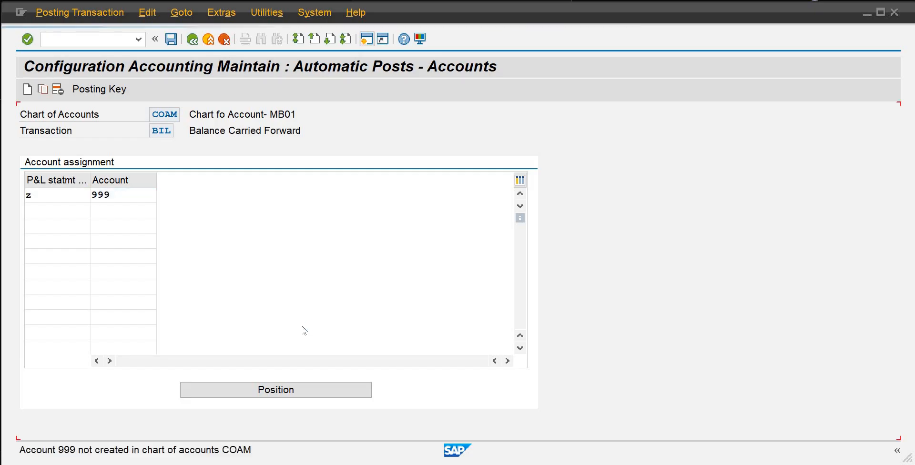
{"action": "key", "text": "Return"}
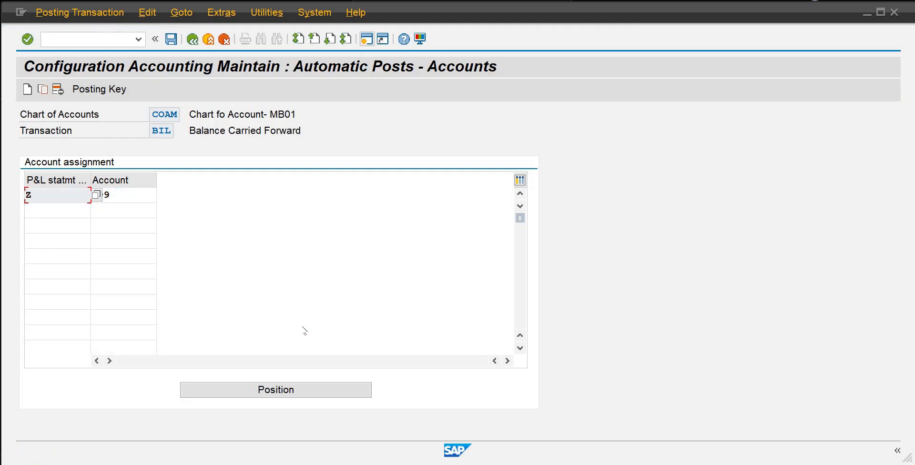
{"action": "key", "text": "ctrl+s"}
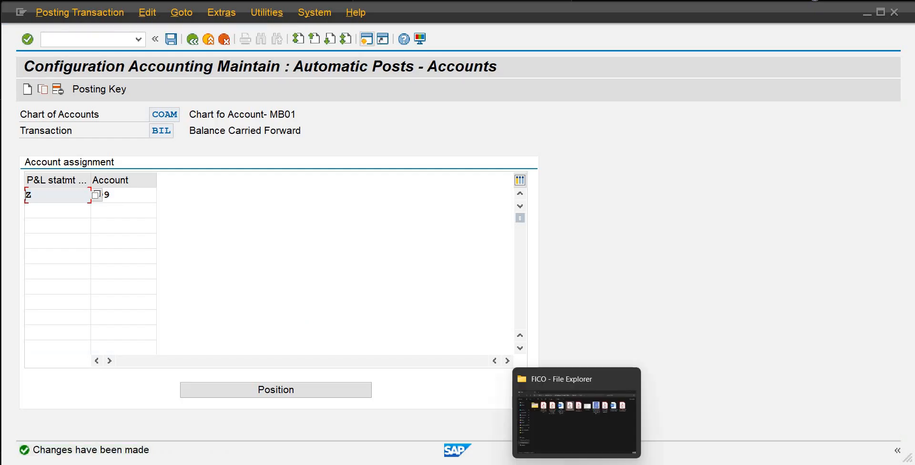
Step: Switch to the Word checklist and colour item 8, Account Group, light blue like the completed items
{"action": "left_click", "coordinate": [560, 450]}
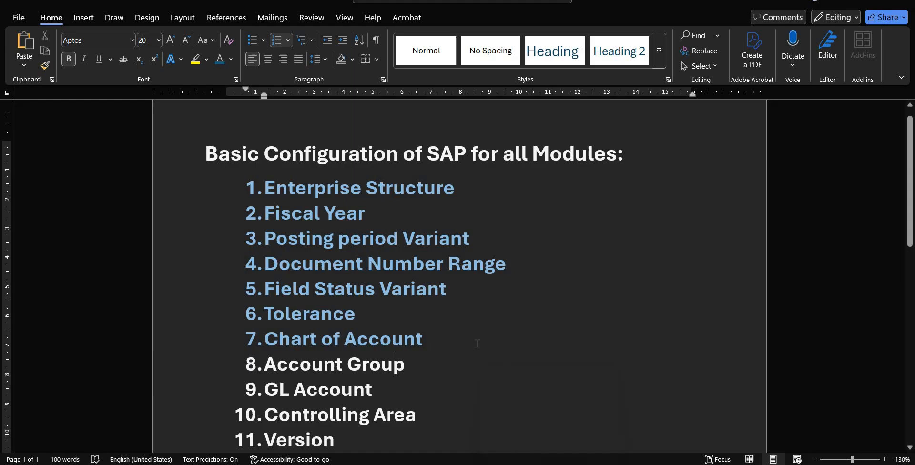
{"action": "triple_click", "coordinate": [424, 368]}
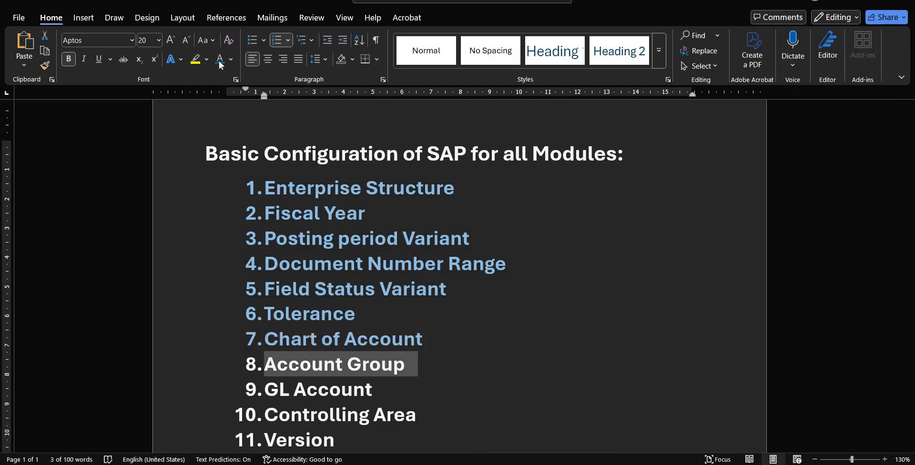
{"action": "left_click", "coordinate": [219, 61]}
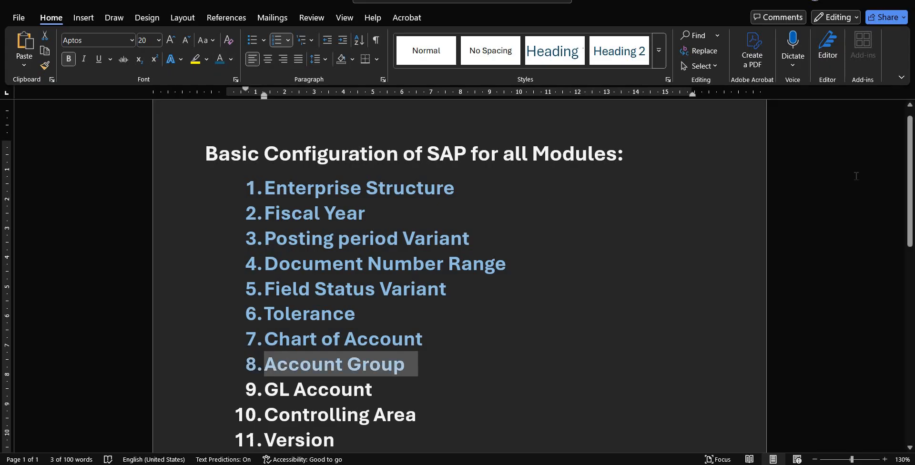
{"action": "scroll", "coordinate": [911, 164], "scroll_direction": "down", "scroll_amount": 2}
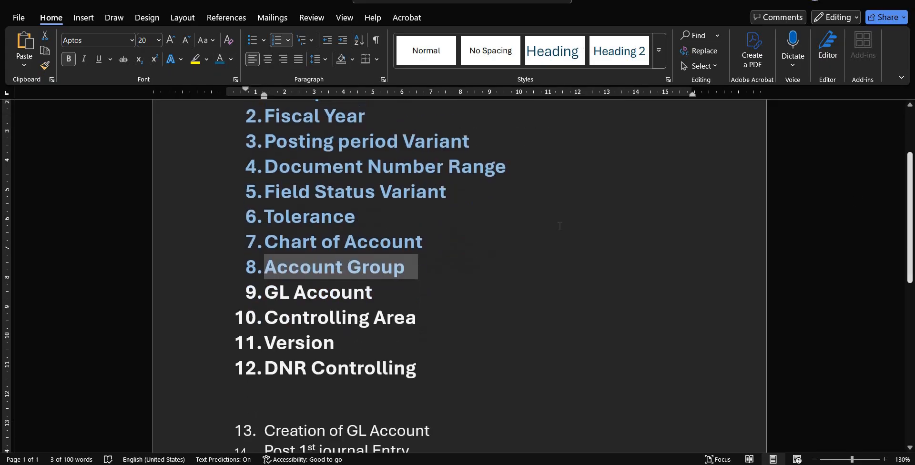